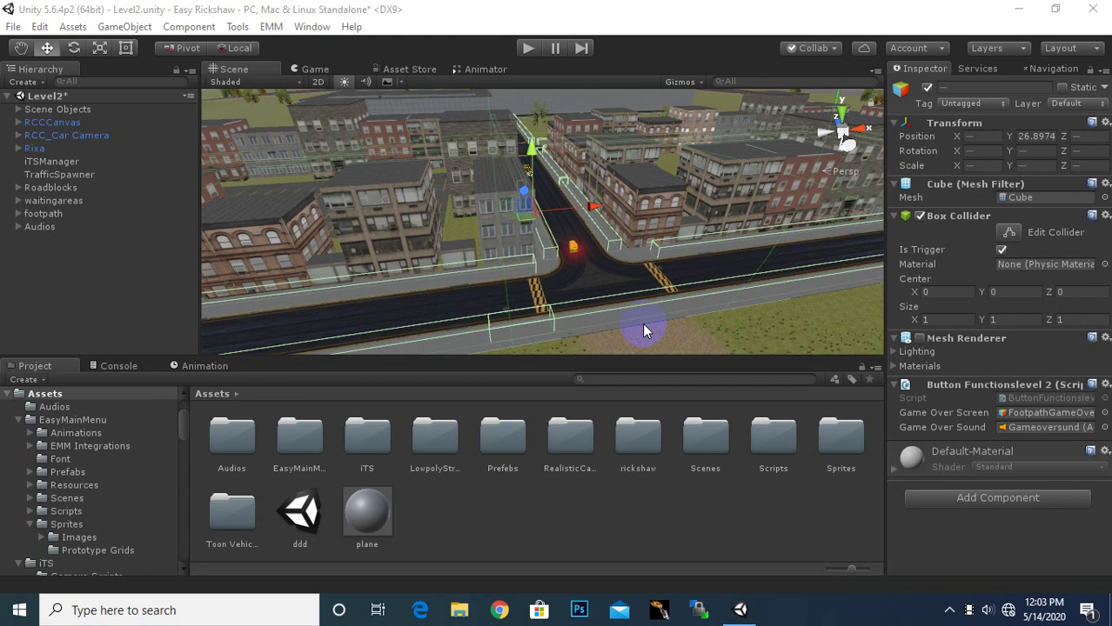
Expand RCCCanvas and make the FootpathGameOver panel active
scroll(634, 332, "up", 2)
scroll(556, 235, "up", 2)
scroll(556, 235, "up", 2)
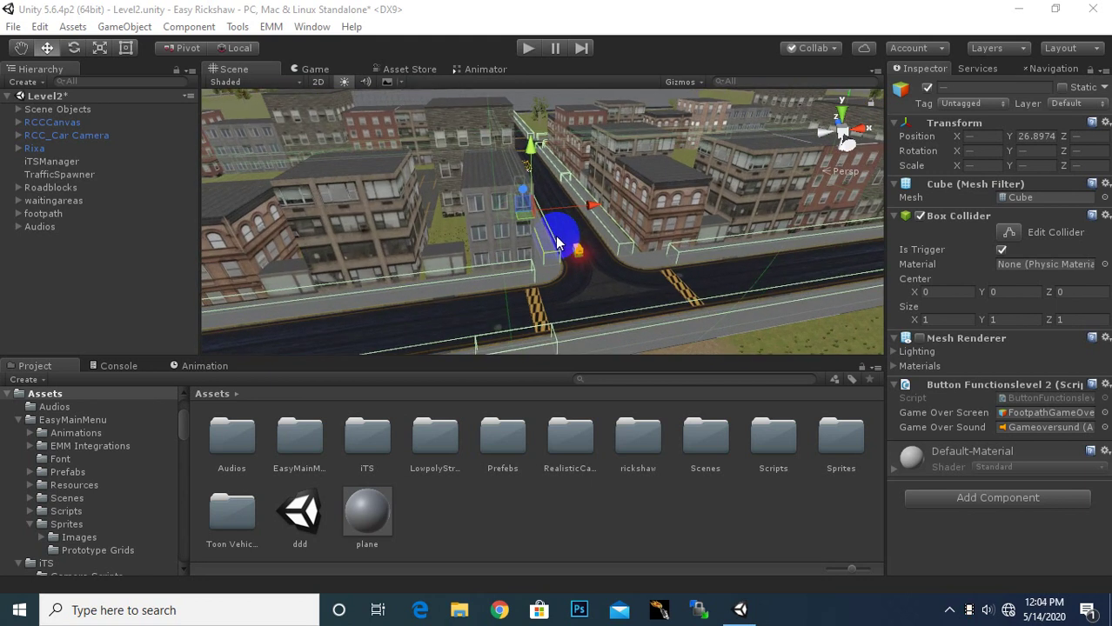
scroll(556, 235, "up", 2)
scroll(555, 236, "up", 2)
left_click_drag(606, 221, 521, 202, "alt")
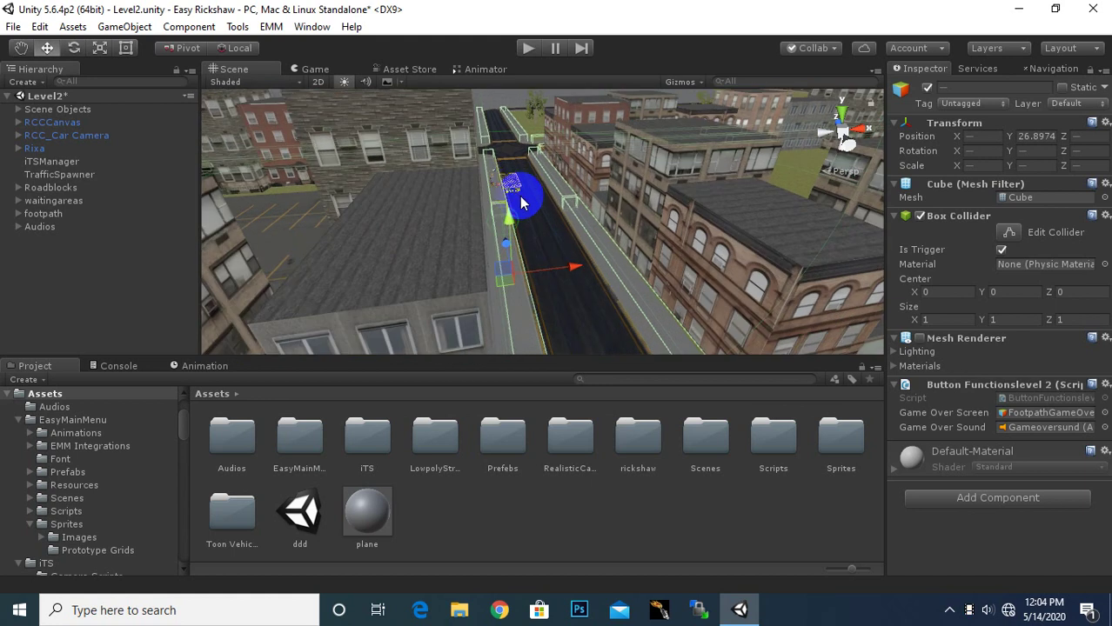
mouse_move(522, 202)
left_mouse_down("alt")
mouse_move(588, 268)
mouse_move(390, 276)
left_mouse_up("alt")
scroll(587, 275, "up", 2)
scroll(586, 275, "up", 2)
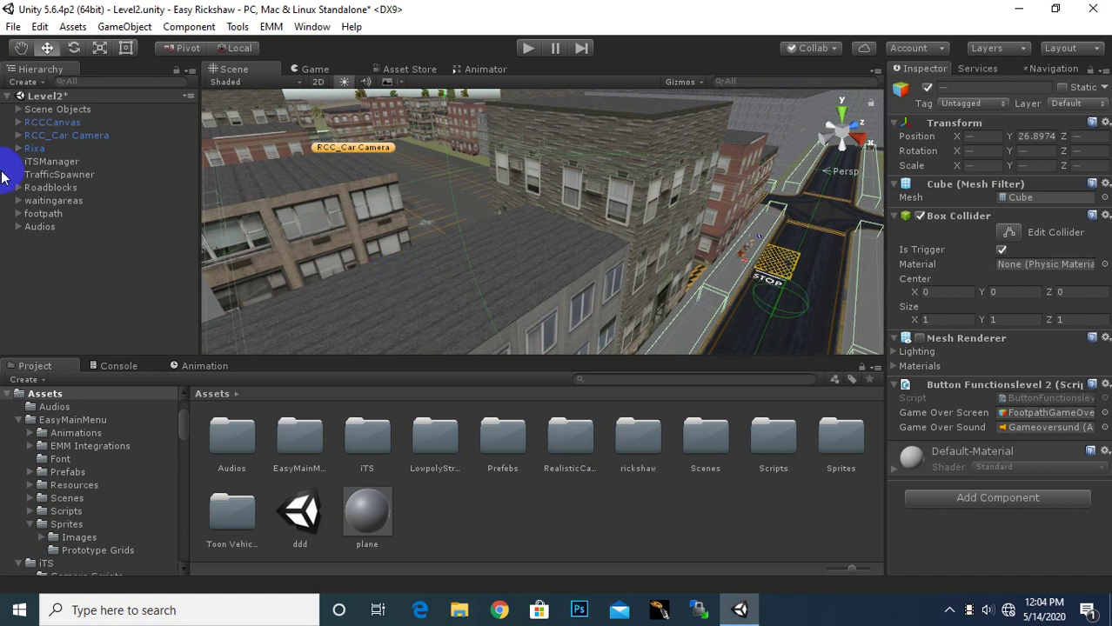
left_click(18, 122)
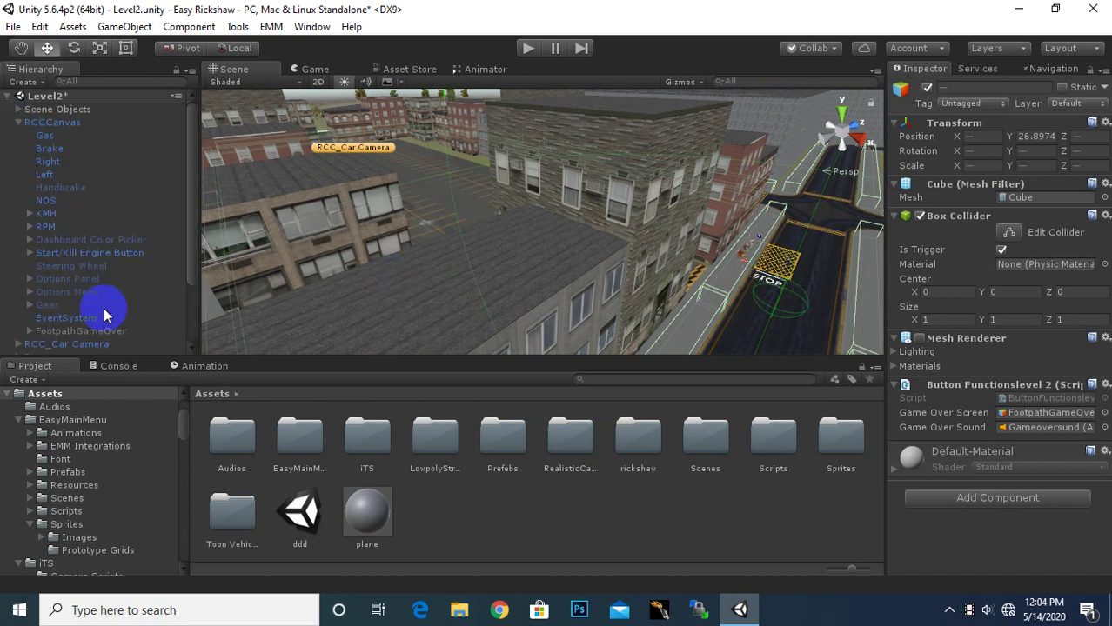
scroll(104, 305, "down", 3)
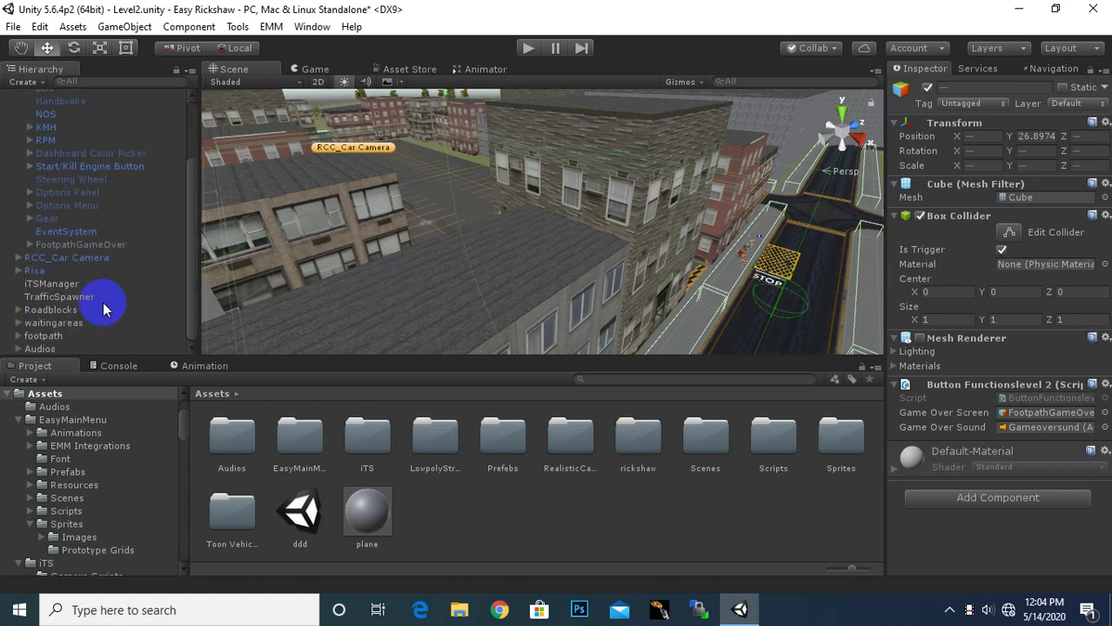
left_click(78, 247)
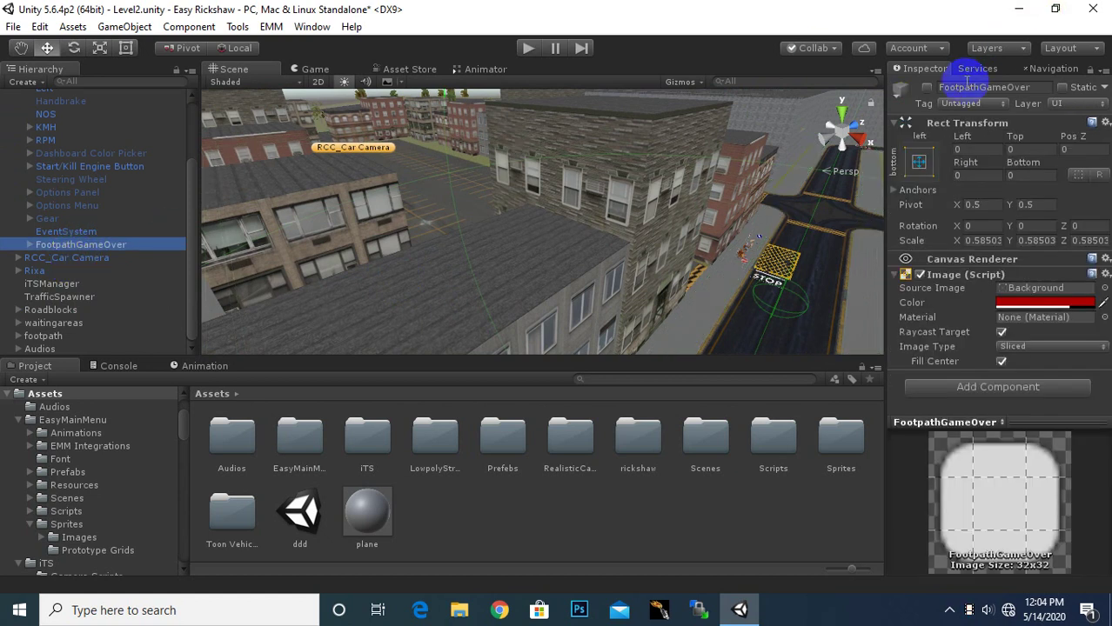
left_click(927, 87)
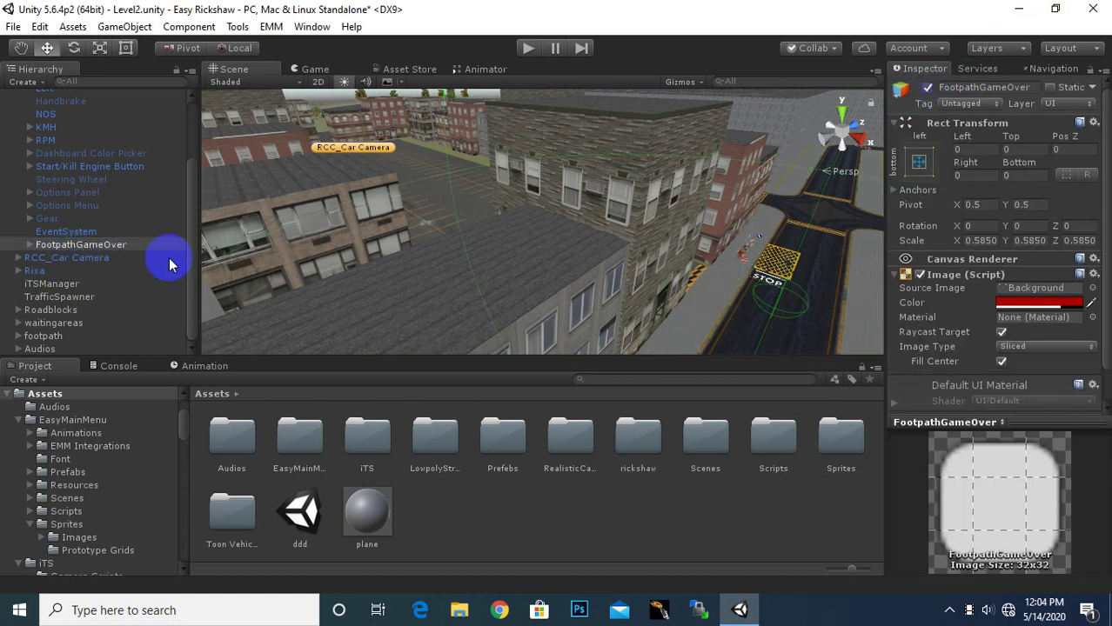
Duplicate FootpathGameOver and rename the copy ReachedPickingPoint
left_click(82, 247)
key("ctrl+d")
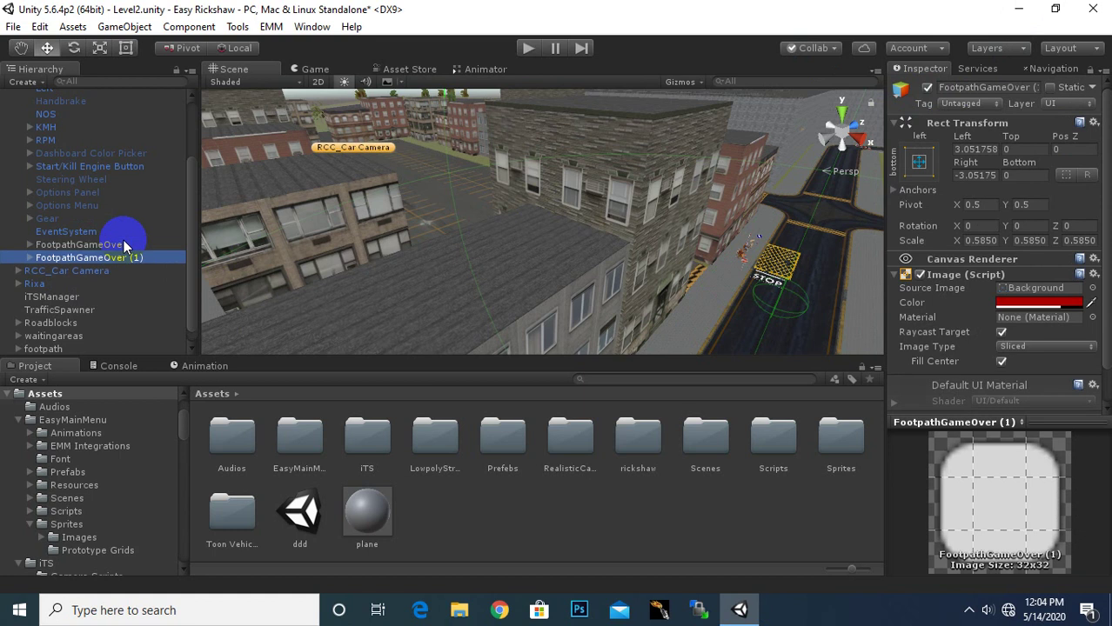
left_click(123, 242)
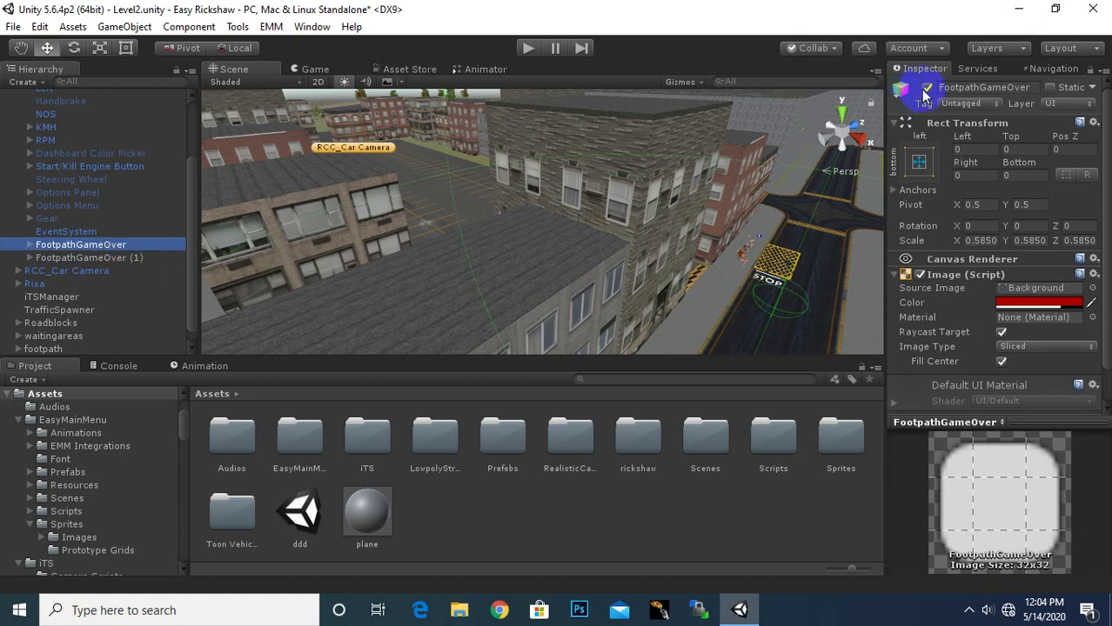
right_click(61, 258)
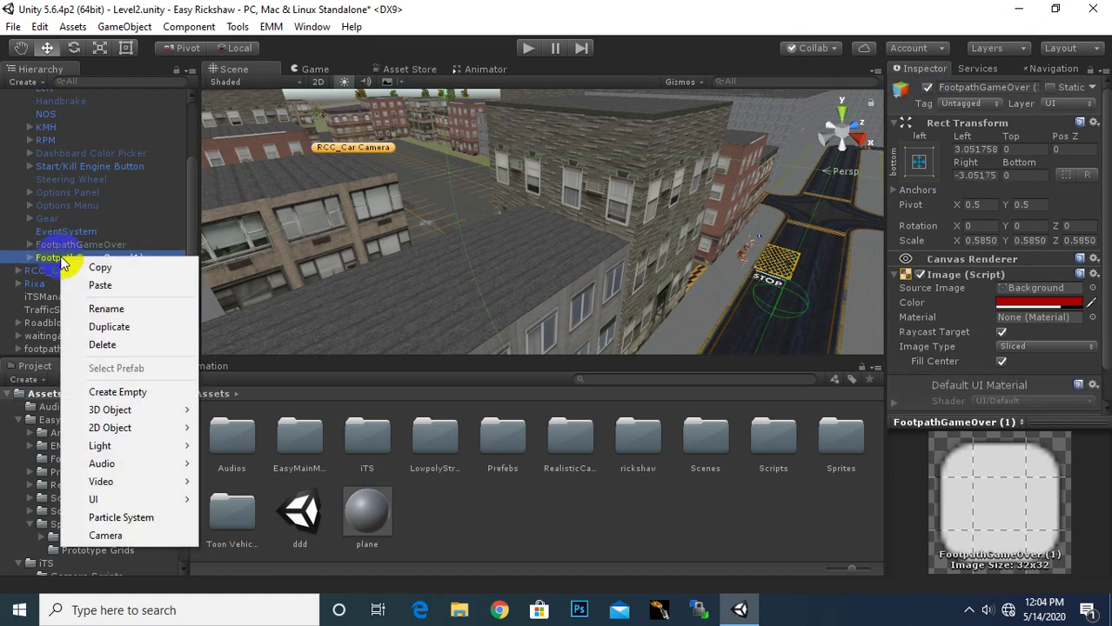
left_click(96, 309)
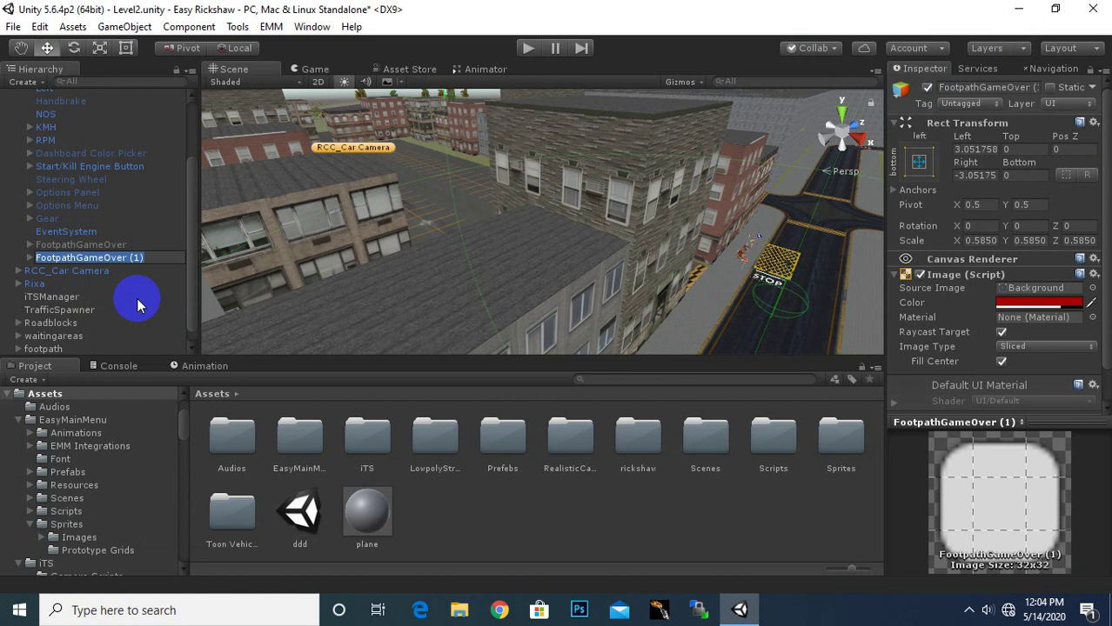
type("Reach")
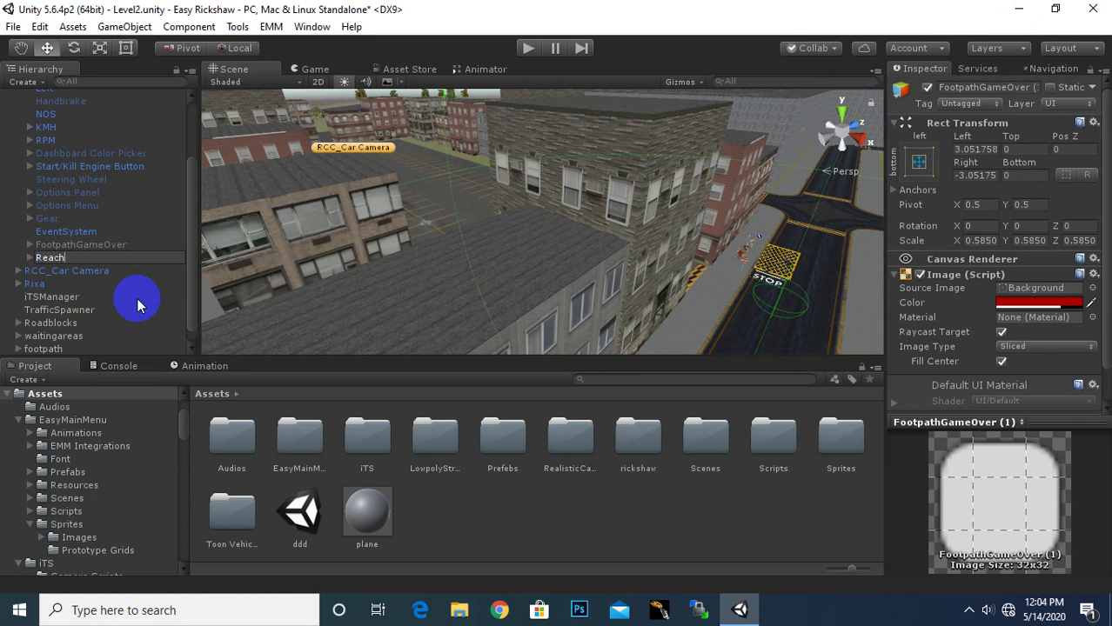
type("ed")
key("BackSpace")
type("d")
type("Picking")
type("Point")
key("Return")
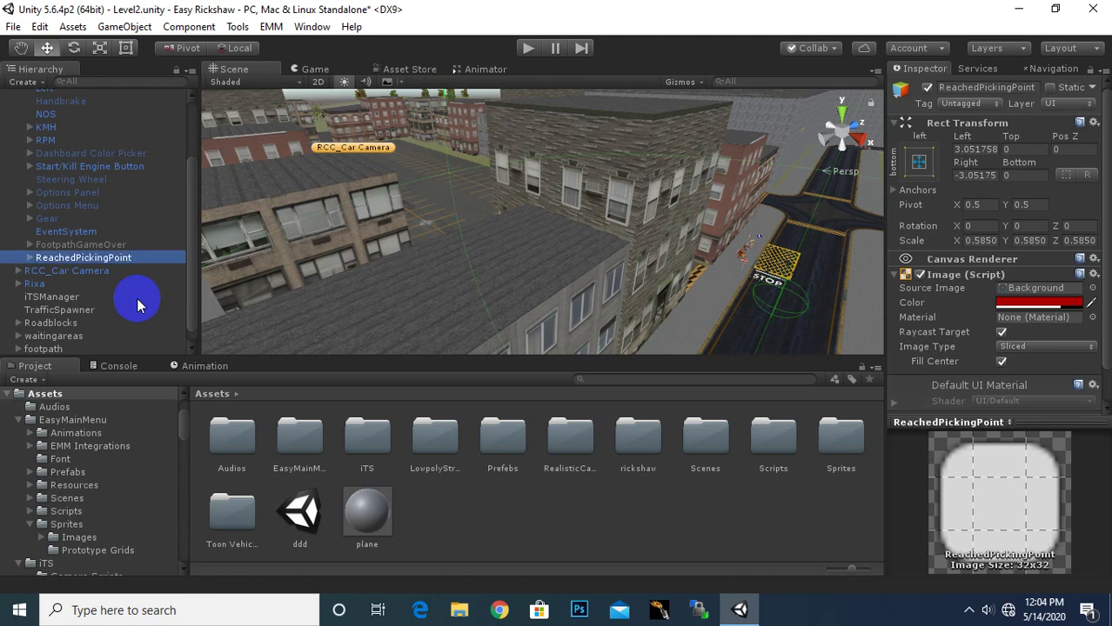
Frame the ReachedPickingPoint panel and change its image colour from red to dark green
scroll(531, 239, "up", 2)
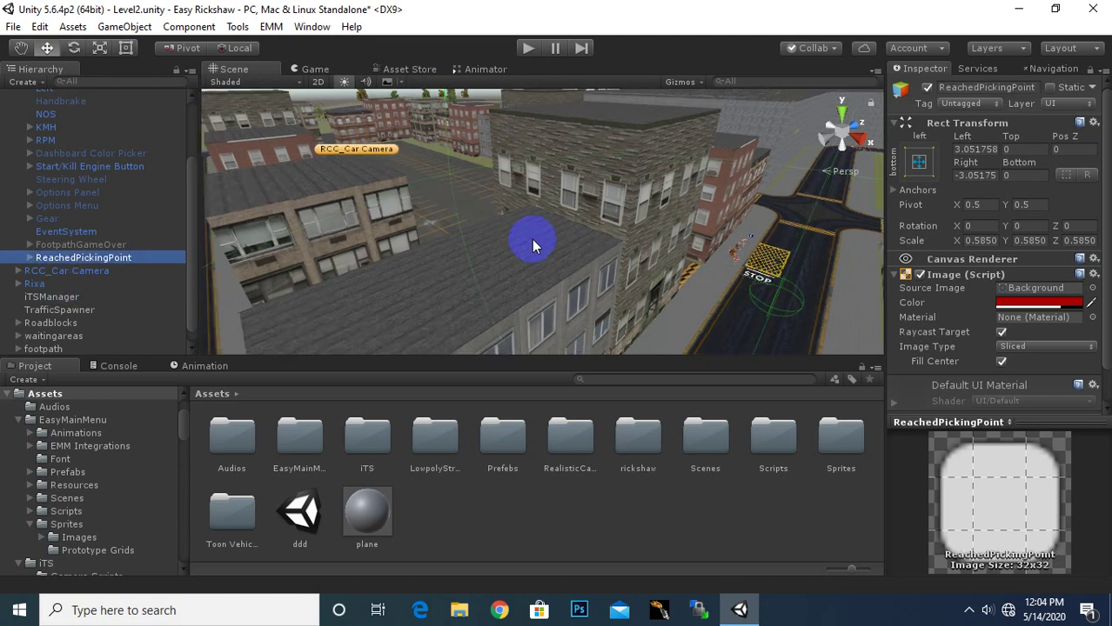
key("f")
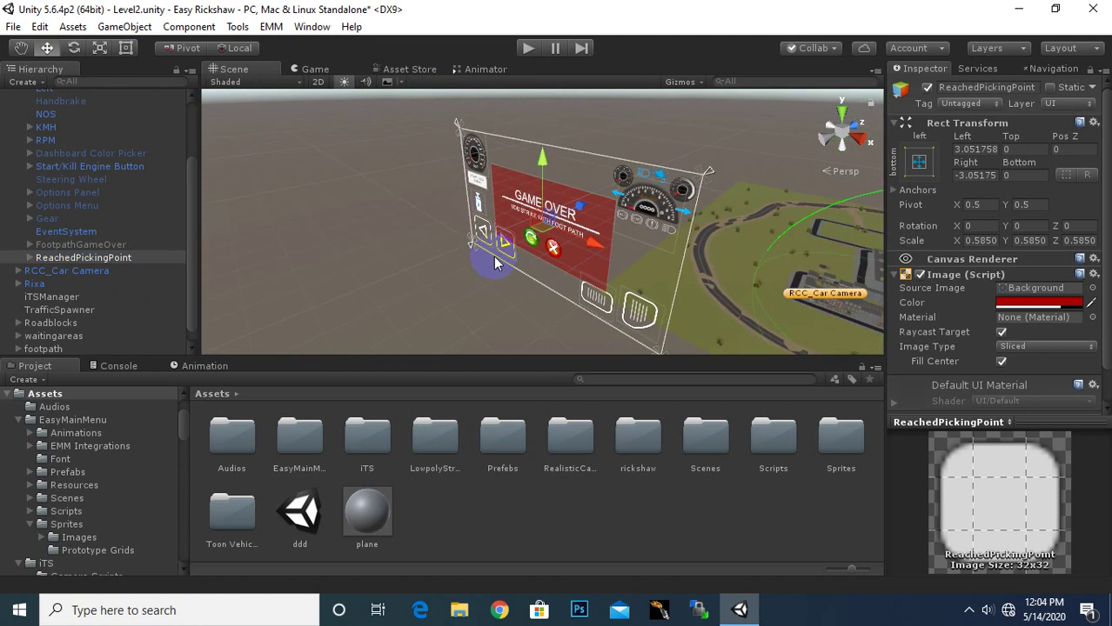
left_click_drag(496, 252, 587, 209, "alt")
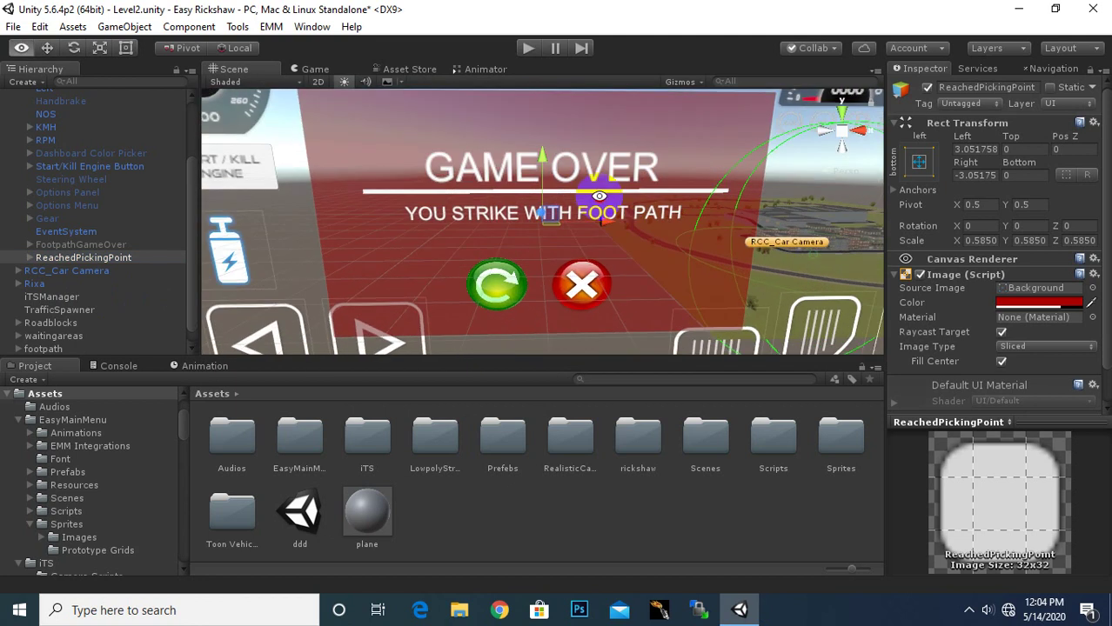
left_click(1025, 303)
left_click(1027, 301)
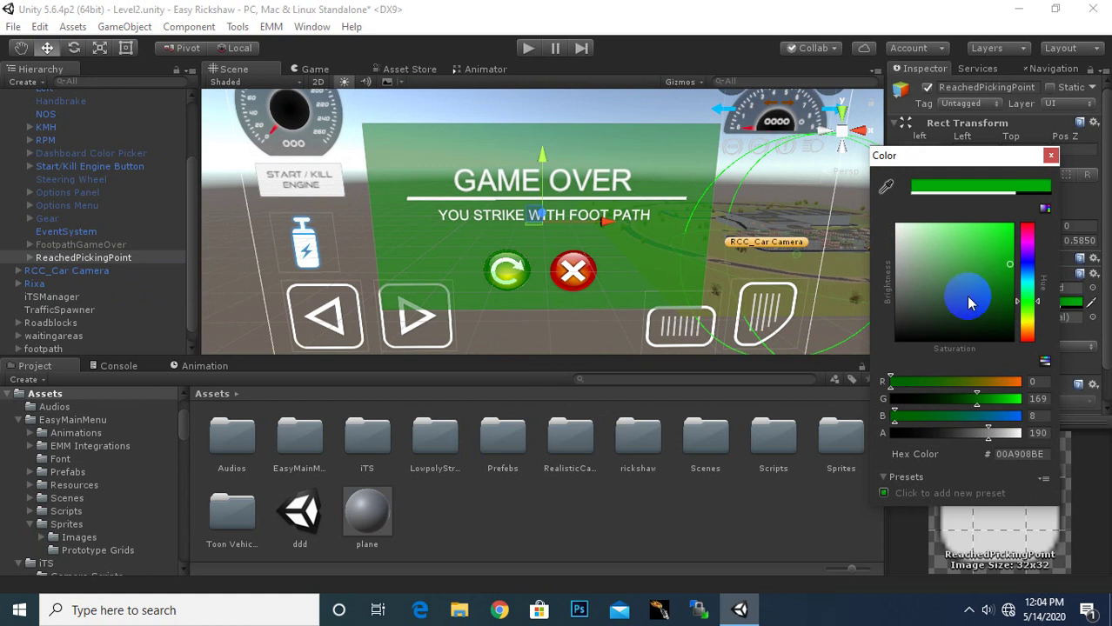
mouse_move(1013, 293)
left_mouse_down()
mouse_move(1020, 300)
mouse_move(1024, 276)
left_mouse_up()
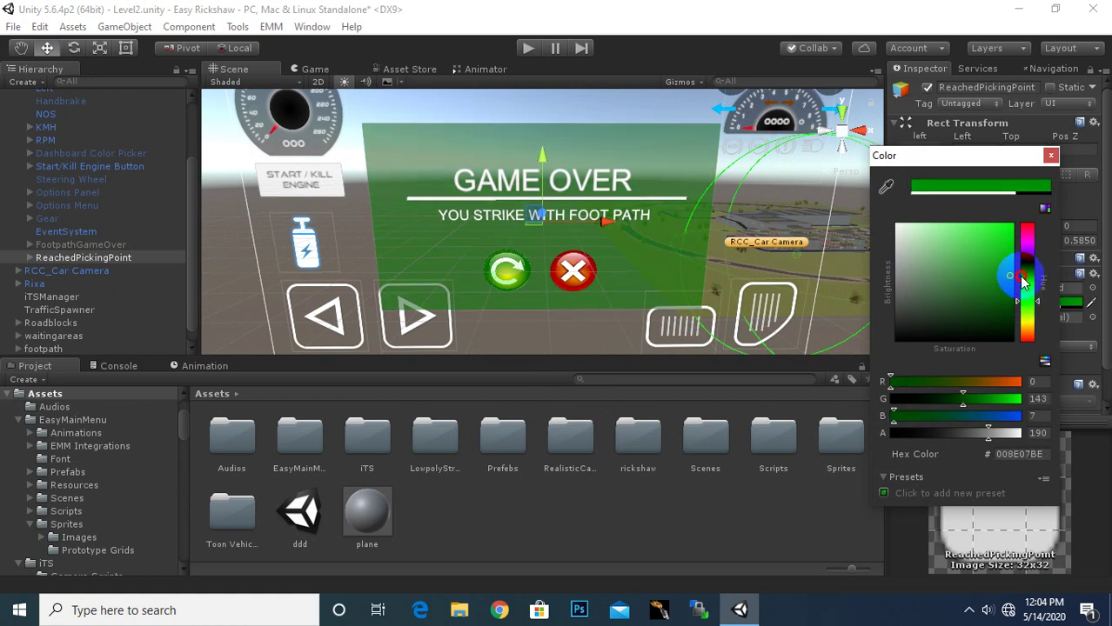
left_click(1051, 155)
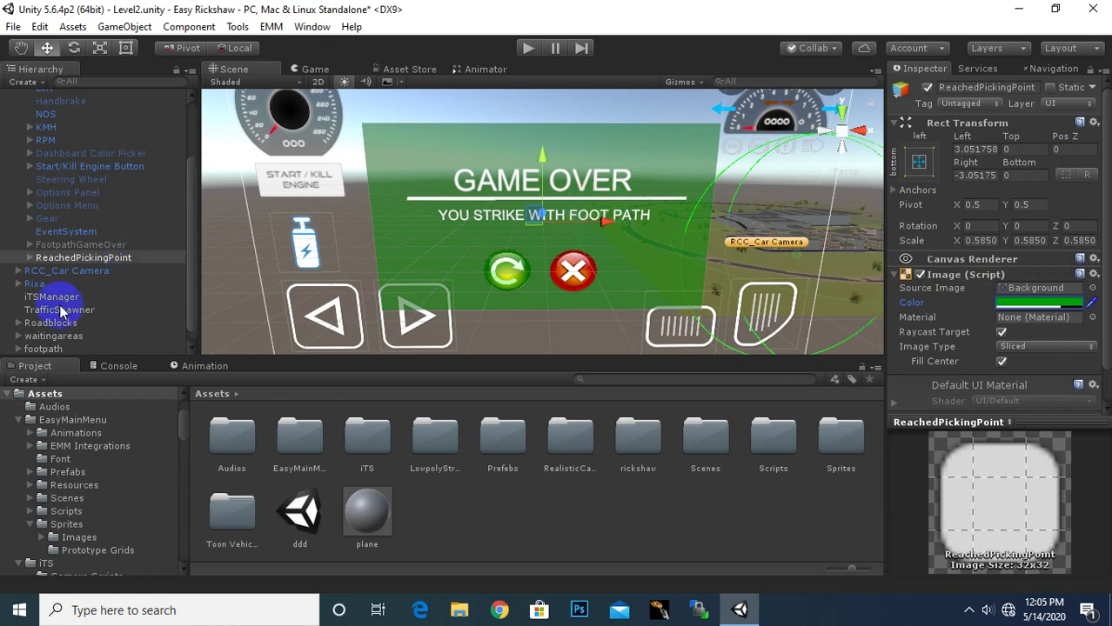
Change the panel's GAME OVER title text to REACHED
left_click(29, 258)
left_click(57, 270)
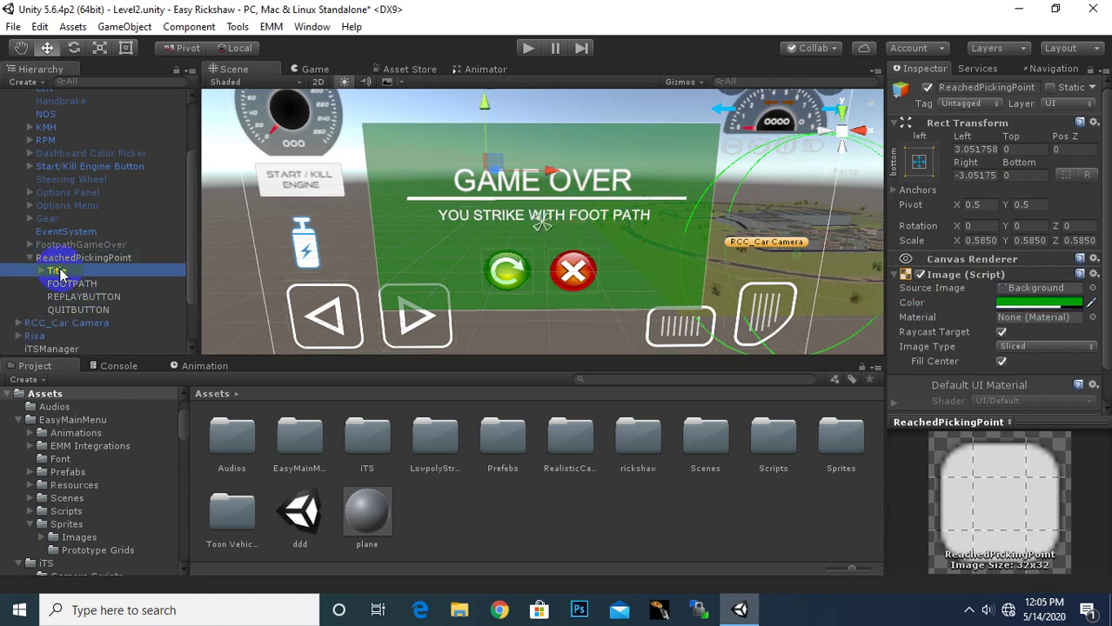
left_click(978, 302)
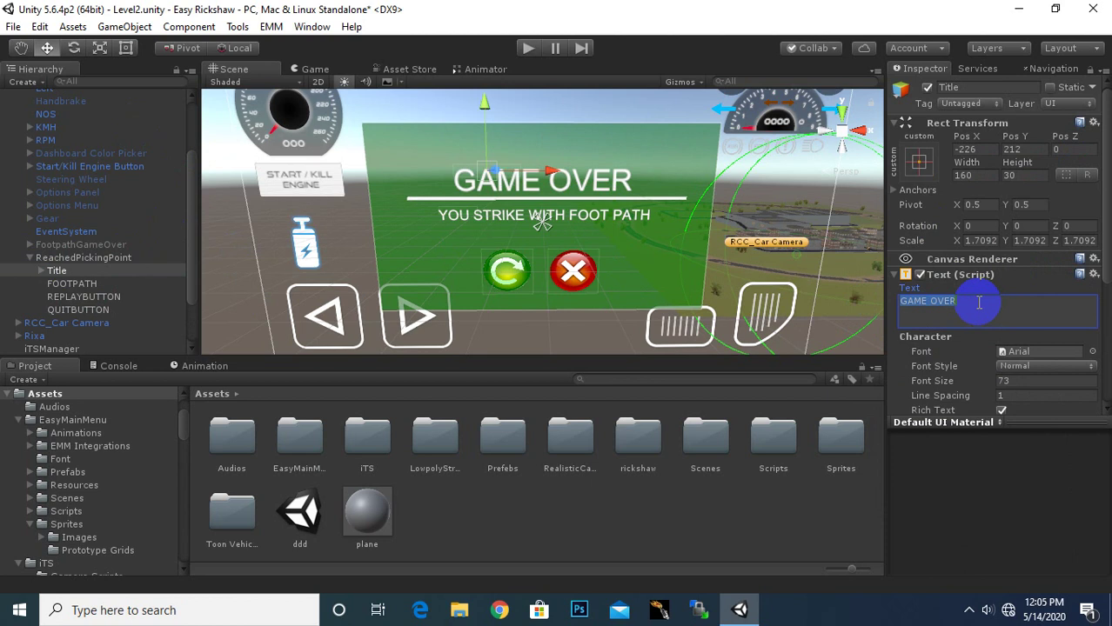
type("Yo")
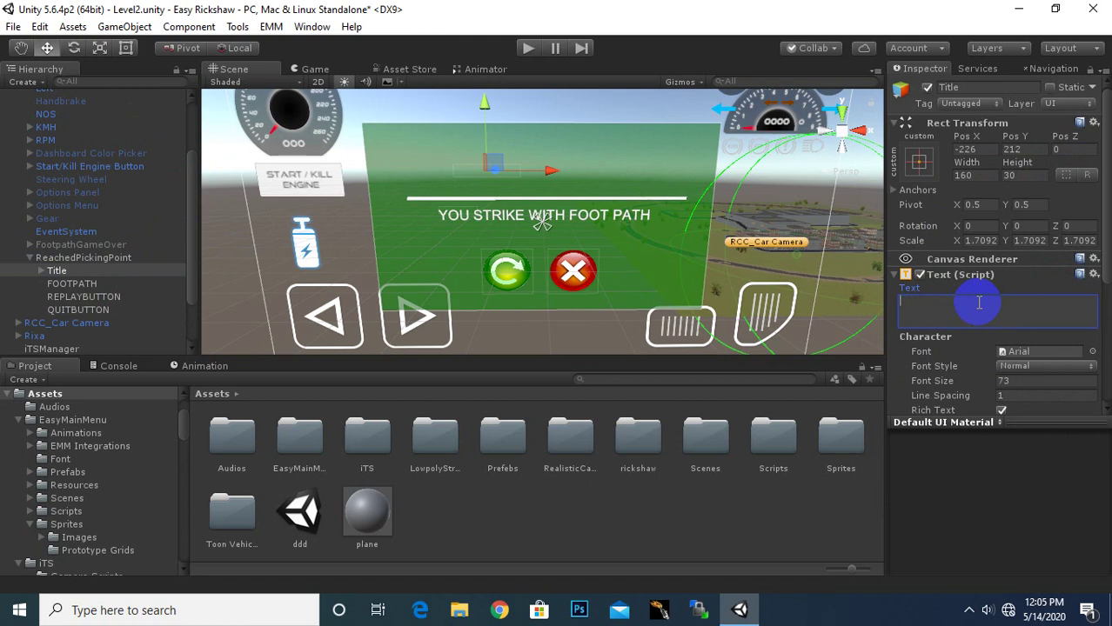
type("REA")
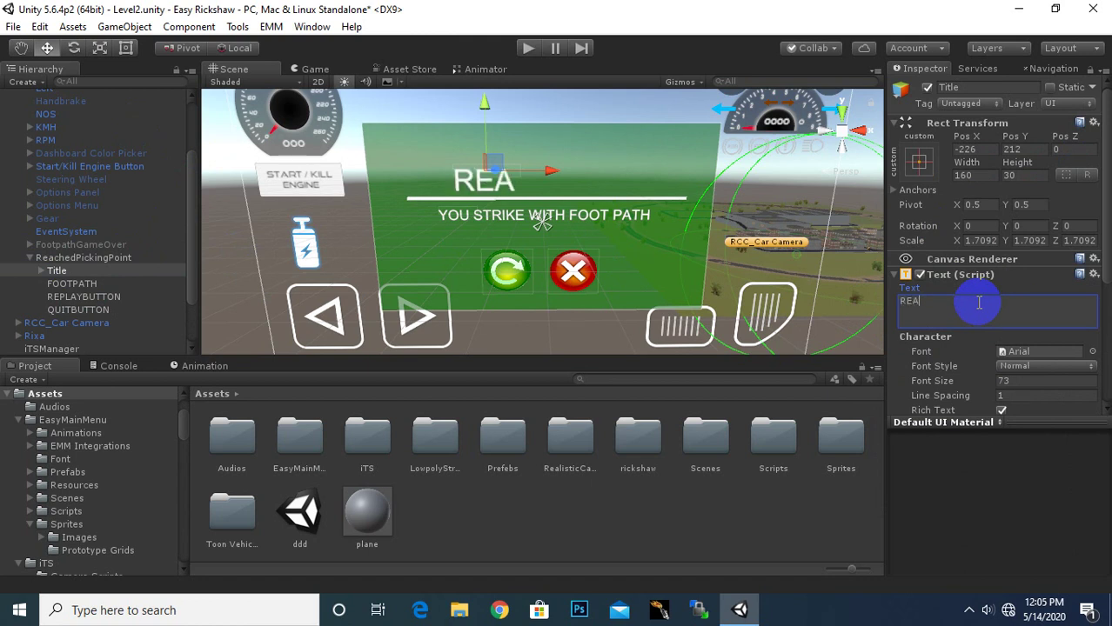
type("CHED")
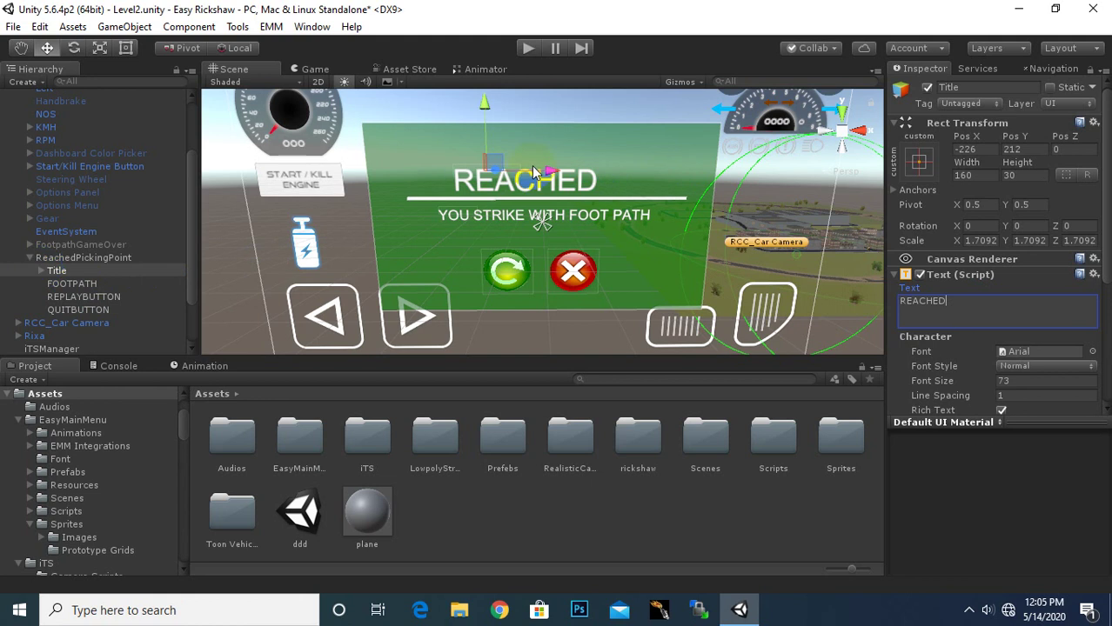
left_click_drag(551, 169, 558, 171)
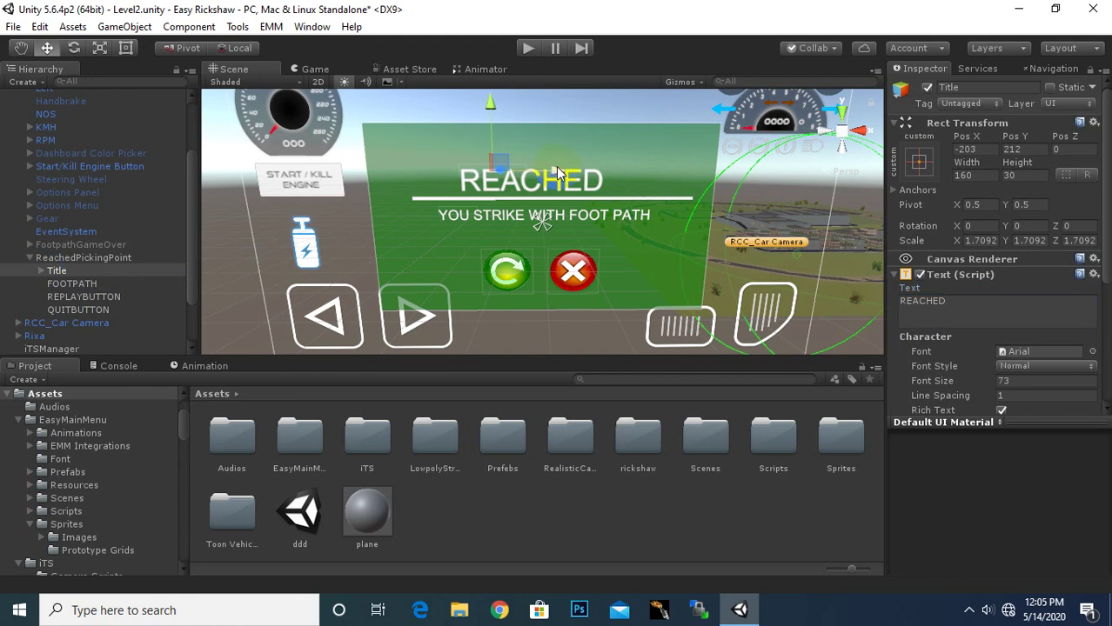
key("z")
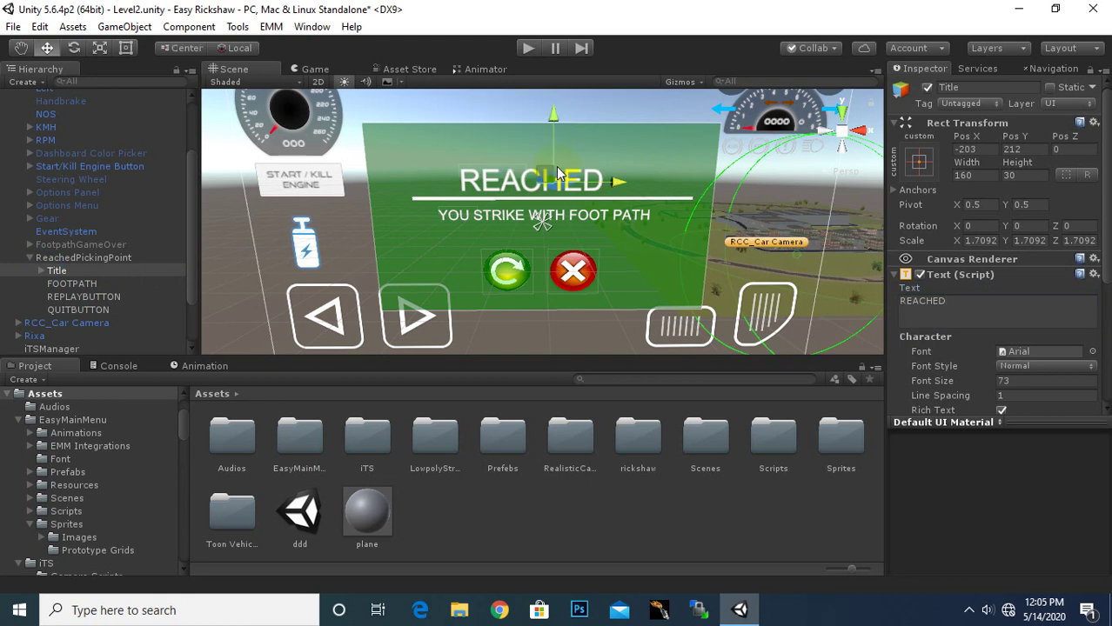
key("ctrl+z")
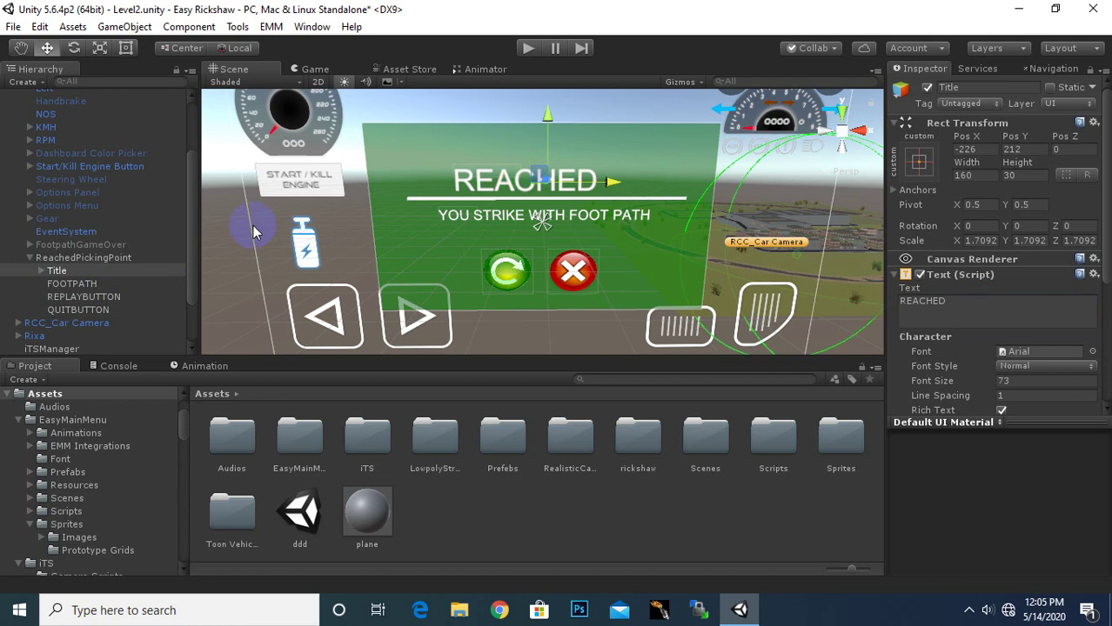
Replace the FOOTPATH text with YOU PICKED THE PASSENGERS
left_click(71, 286)
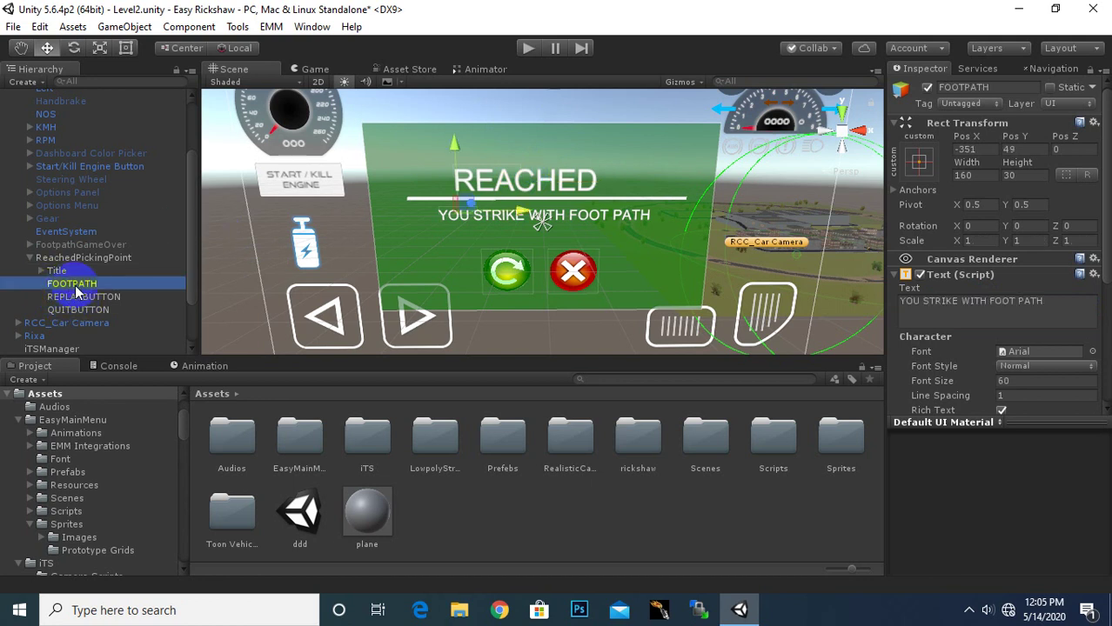
left_click(1005, 309)
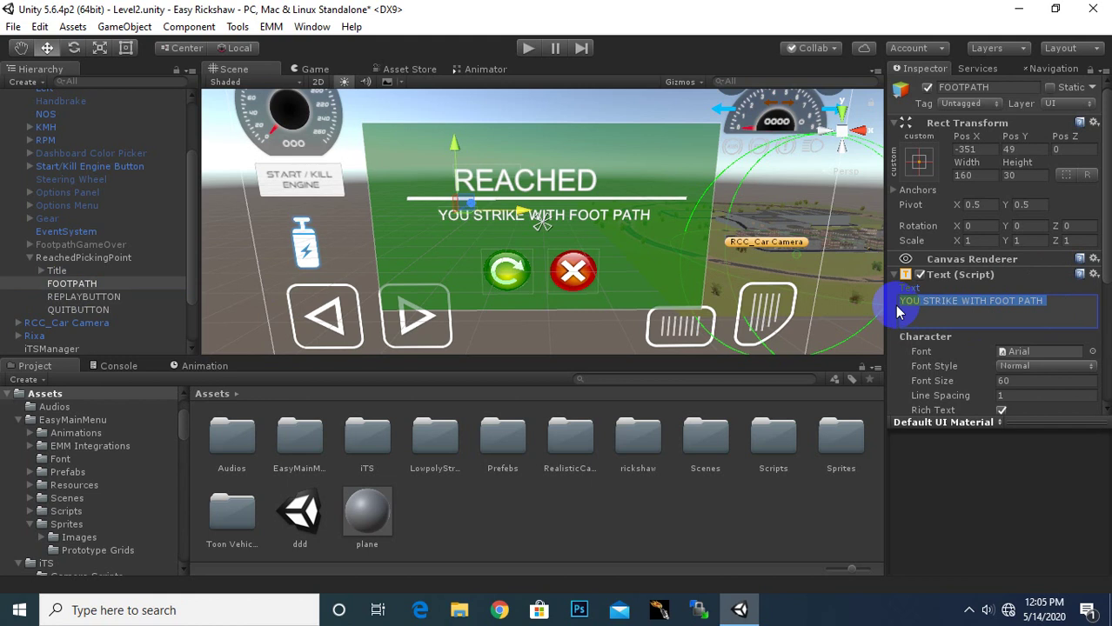
type("YOU P")
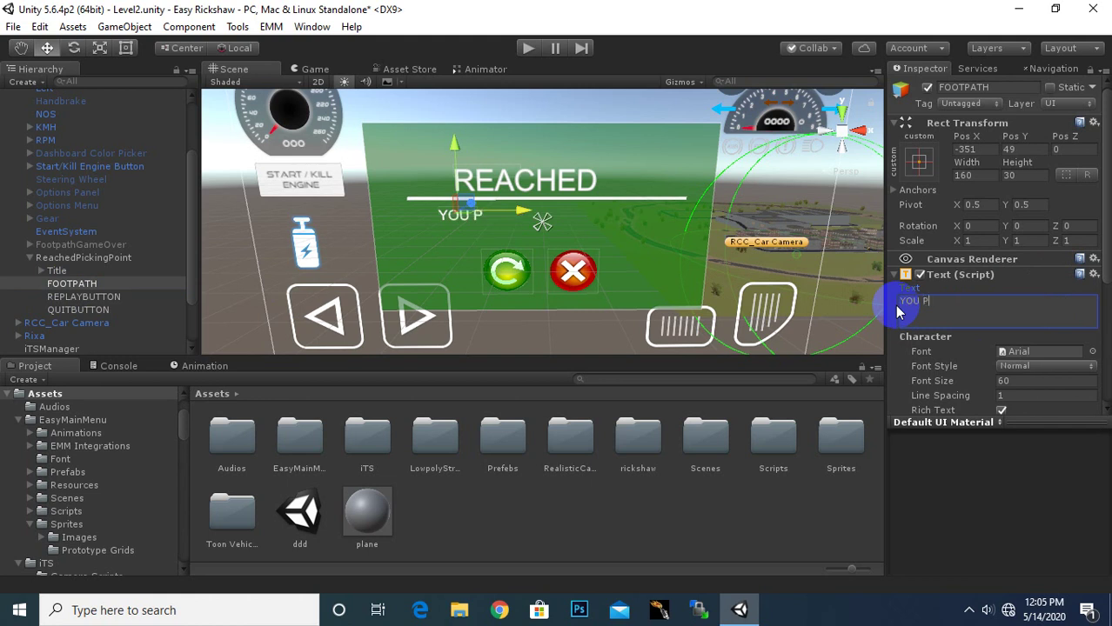
type("ICKED THE")
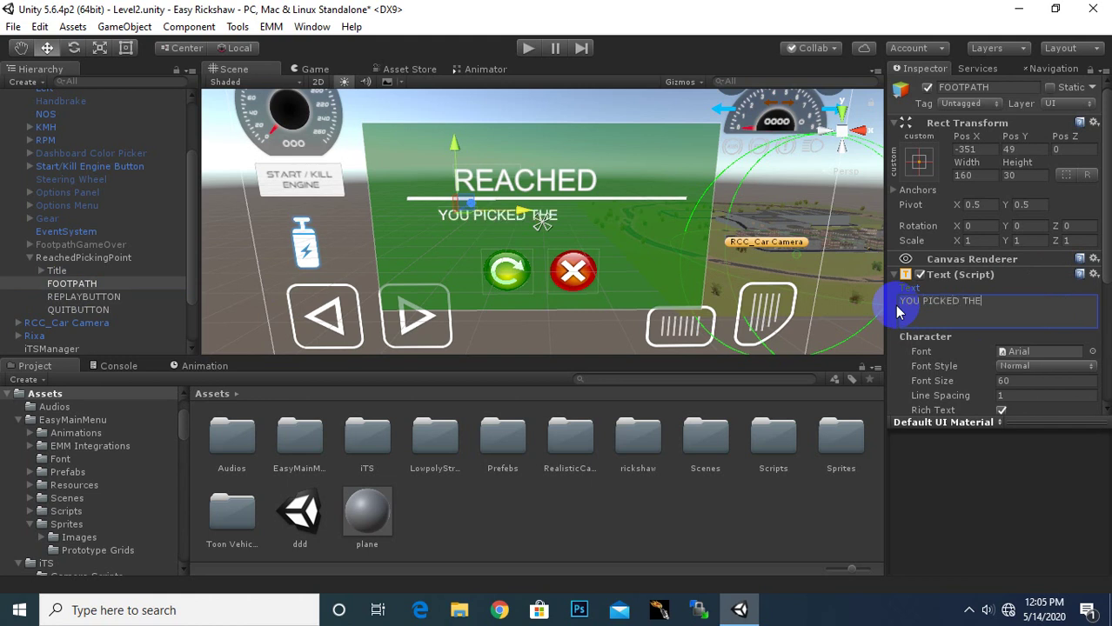
type(" PASSEN")
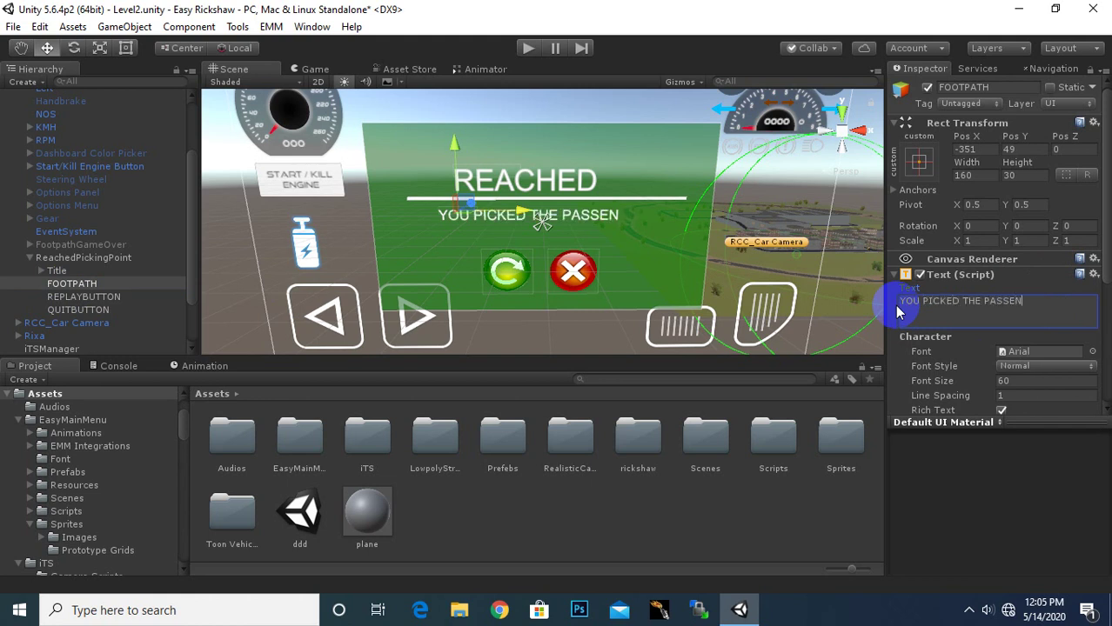
type("GERS")
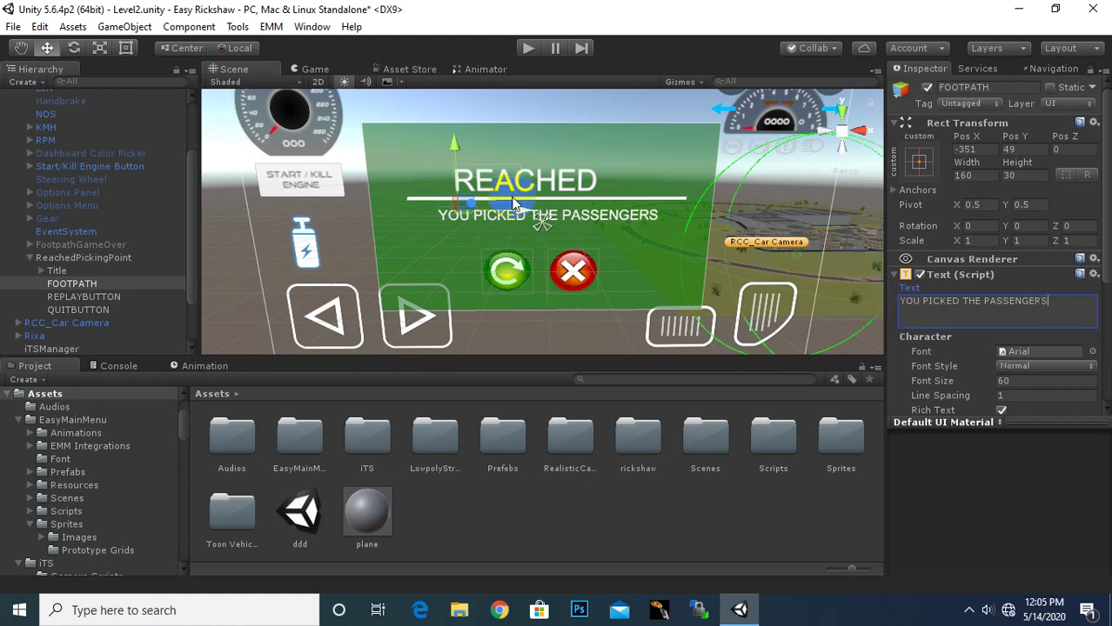
Delete the red quit button from the panel
scroll(592, 222, "down", 1)
middle_click_drag(603, 276, 591, 241)
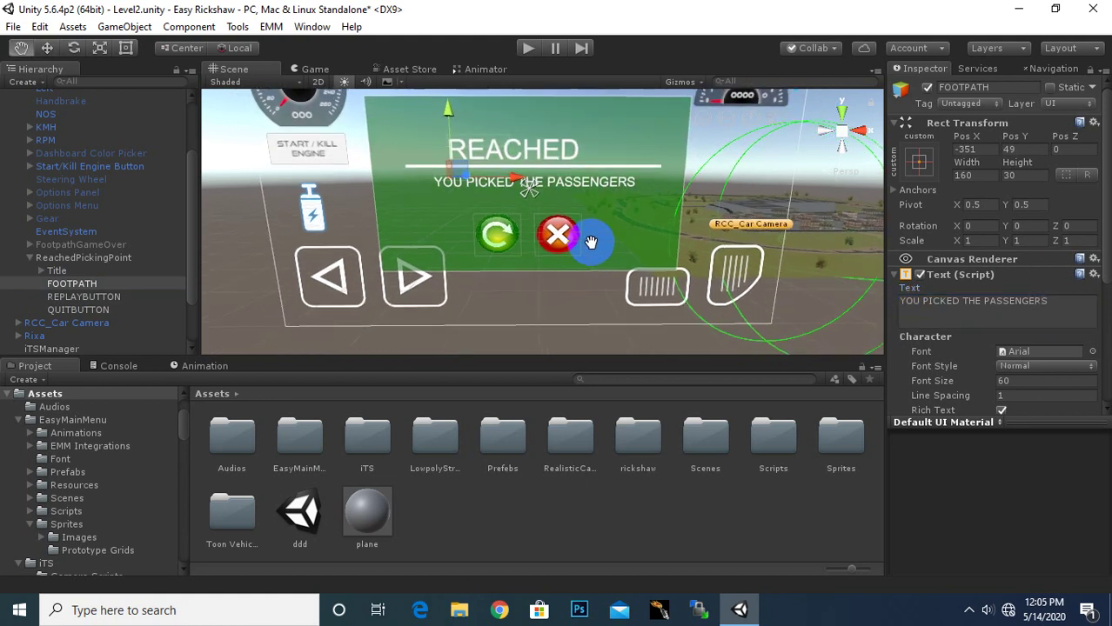
scroll(590, 241, "up", 1)
left_click(558, 258)
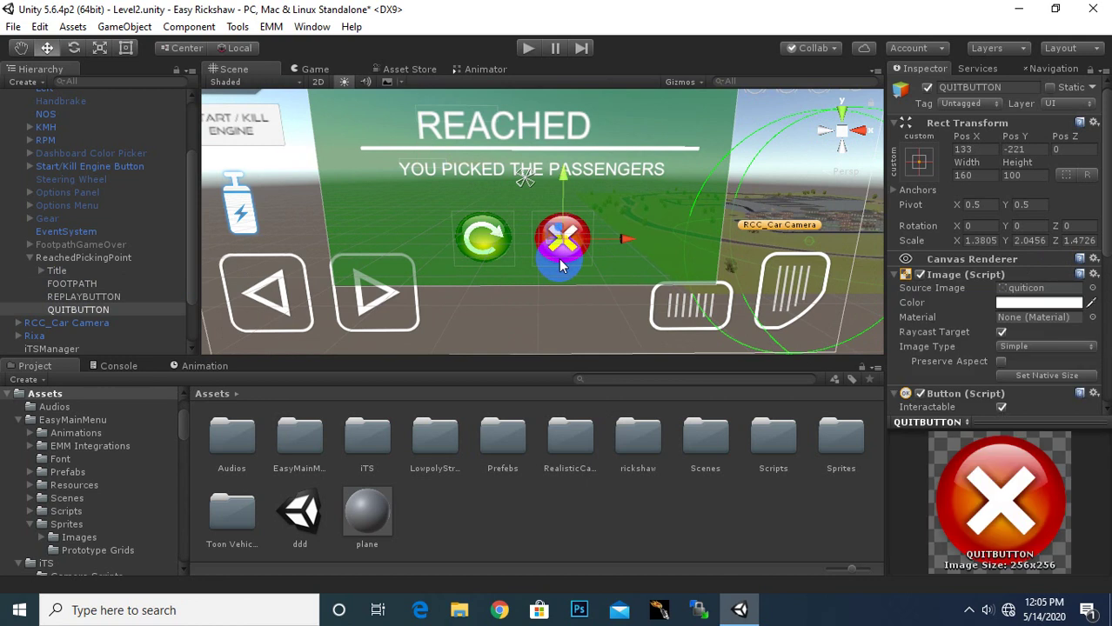
key("Delete")
Set the replay button's Source Image to None, leaving a plain white box
left_click(491, 250)
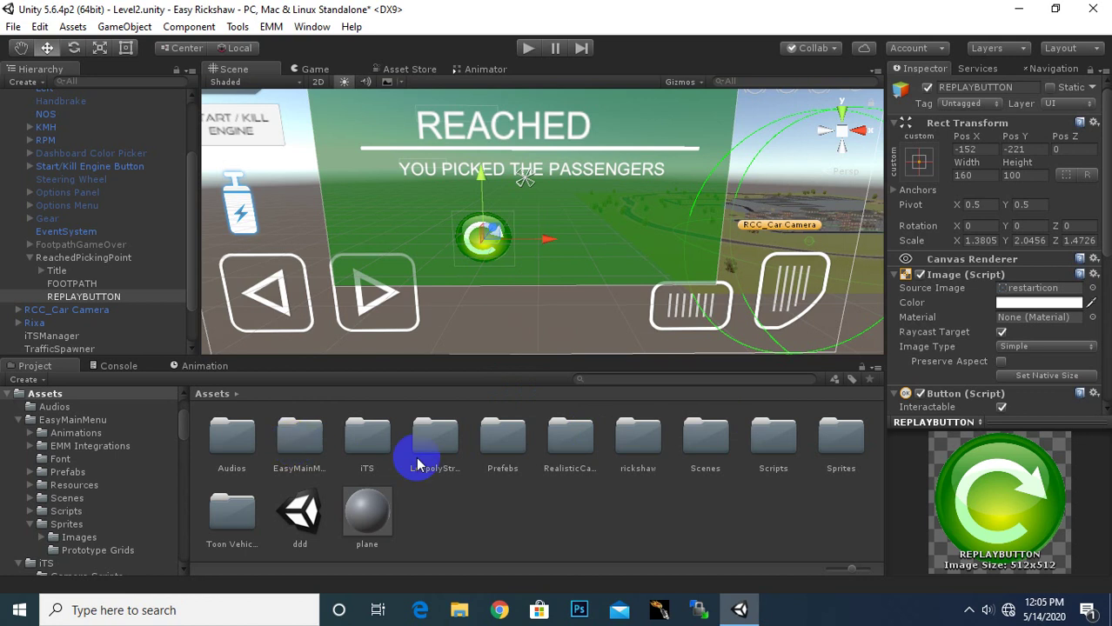
double_click(837, 430)
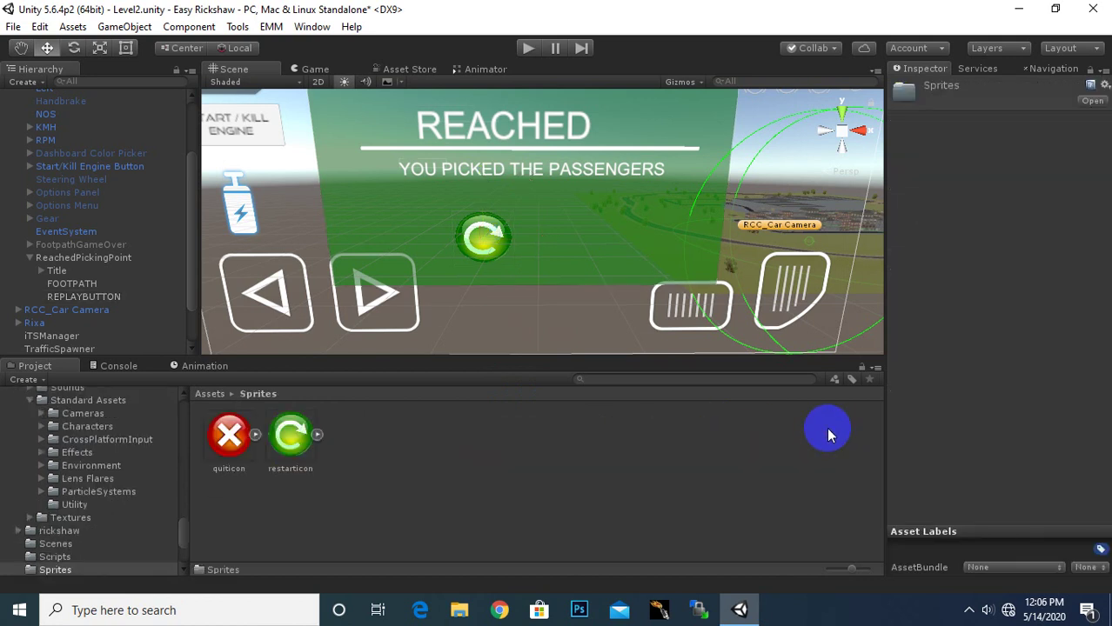
left_click(205, 395)
left_click(84, 296)
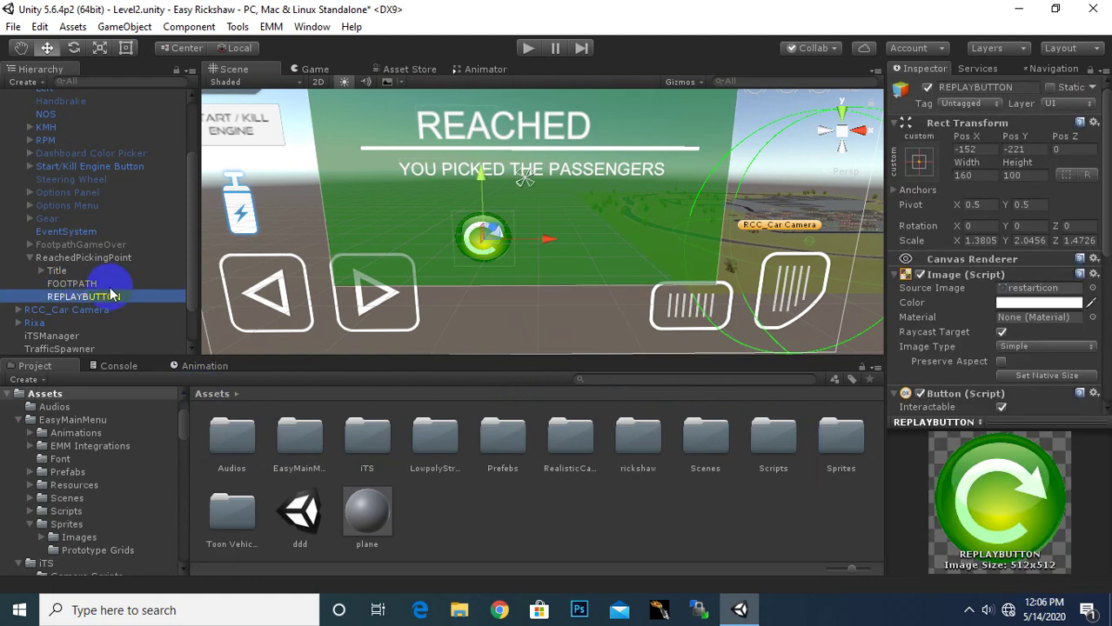
left_click(1092, 288)
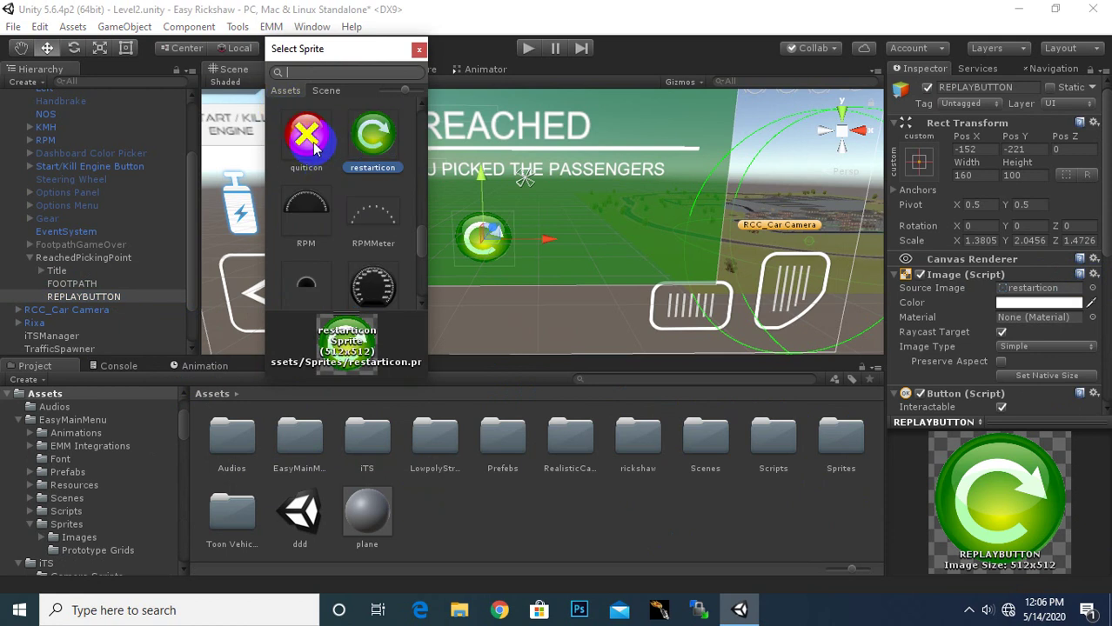
scroll(318, 147, "up", 3)
scroll(315, 140, "up", 3)
scroll(313, 135, "up", 3)
scroll(311, 136, "up", 3)
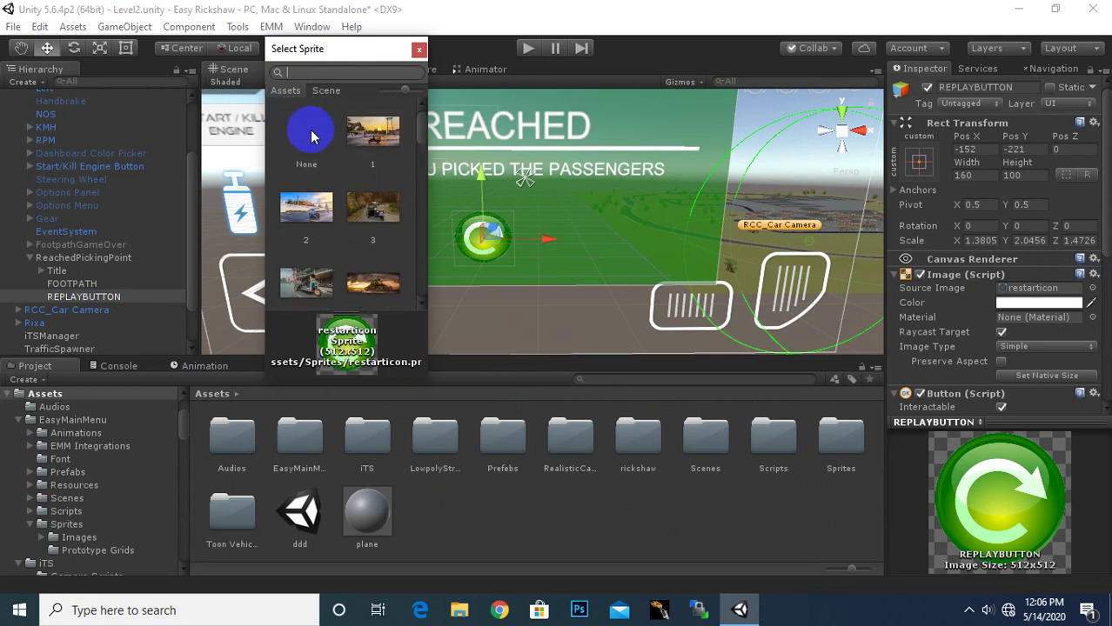
left_click(313, 135)
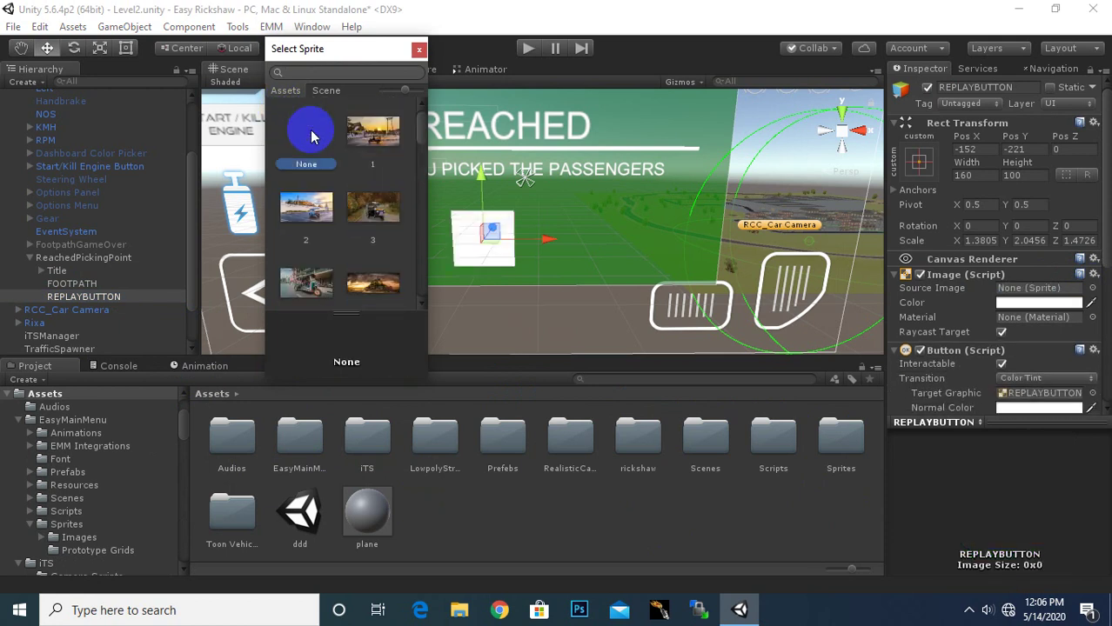
double_click(311, 133)
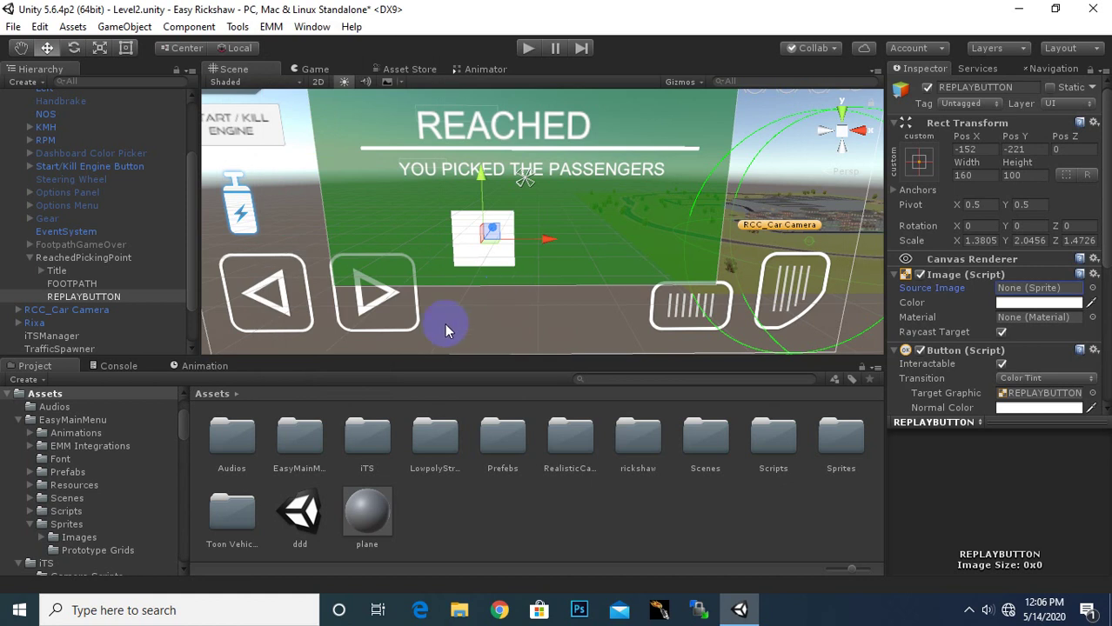
Colour the replay button image pure red (FF0000)
left_click(521, 252)
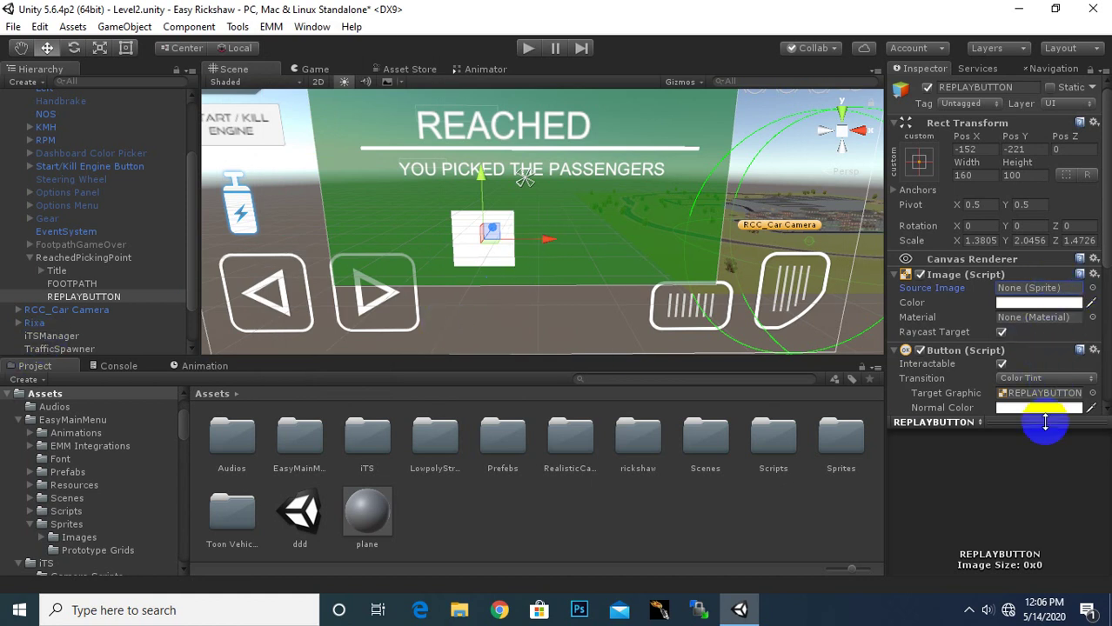
left_click(1045, 311)
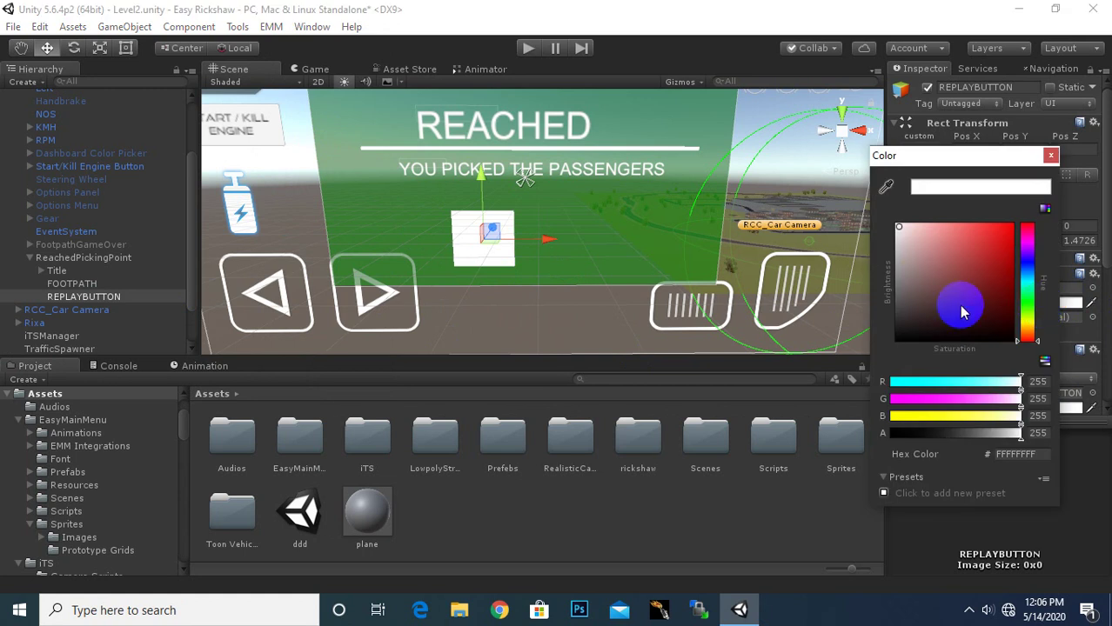
left_click_drag(931, 281, 1044, 190)
left_click(1050, 157)
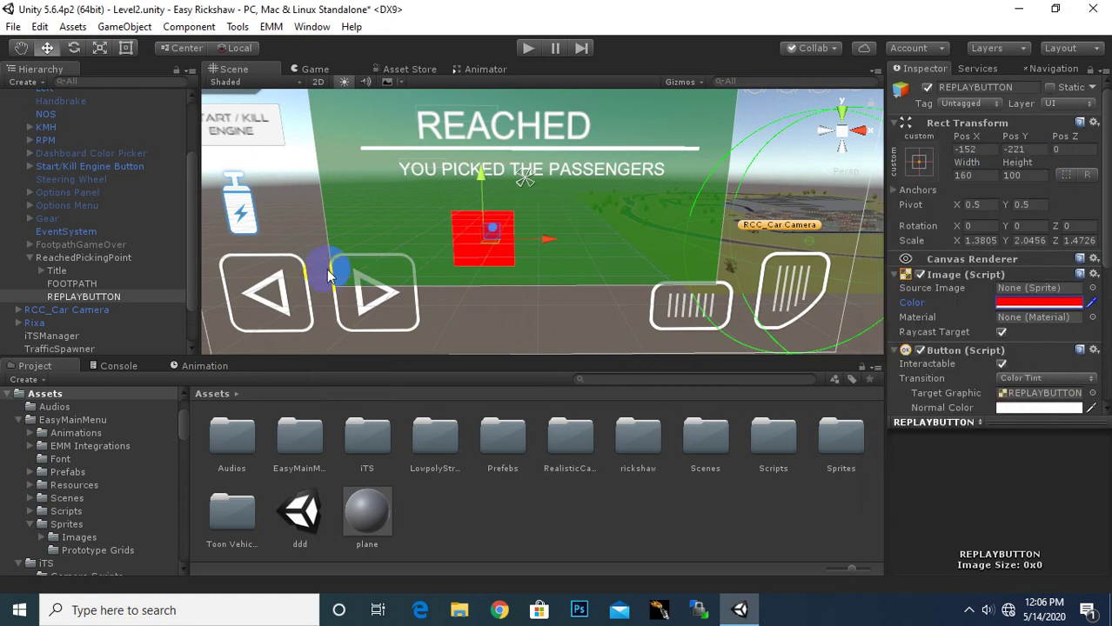
Scale the button to a wide thin bar (3.0510 × 0.9589) and move it to Pos X -7
left_click(100, 47)
left_click_drag(548, 239, 626, 243)
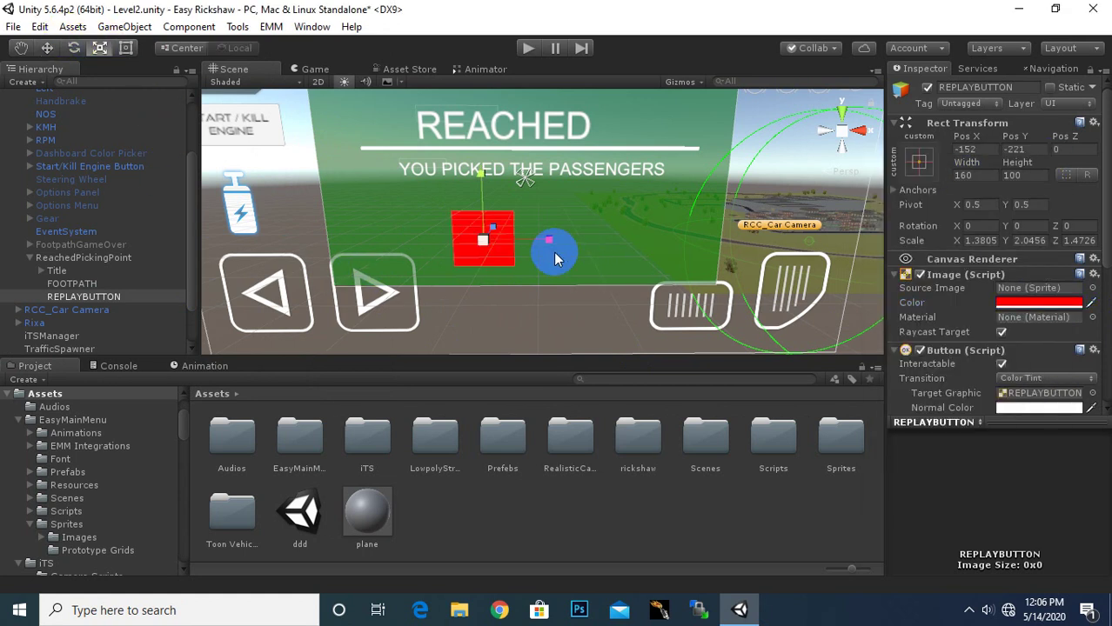
left_click_drag(481, 174, 490, 211)
left_click(47, 48)
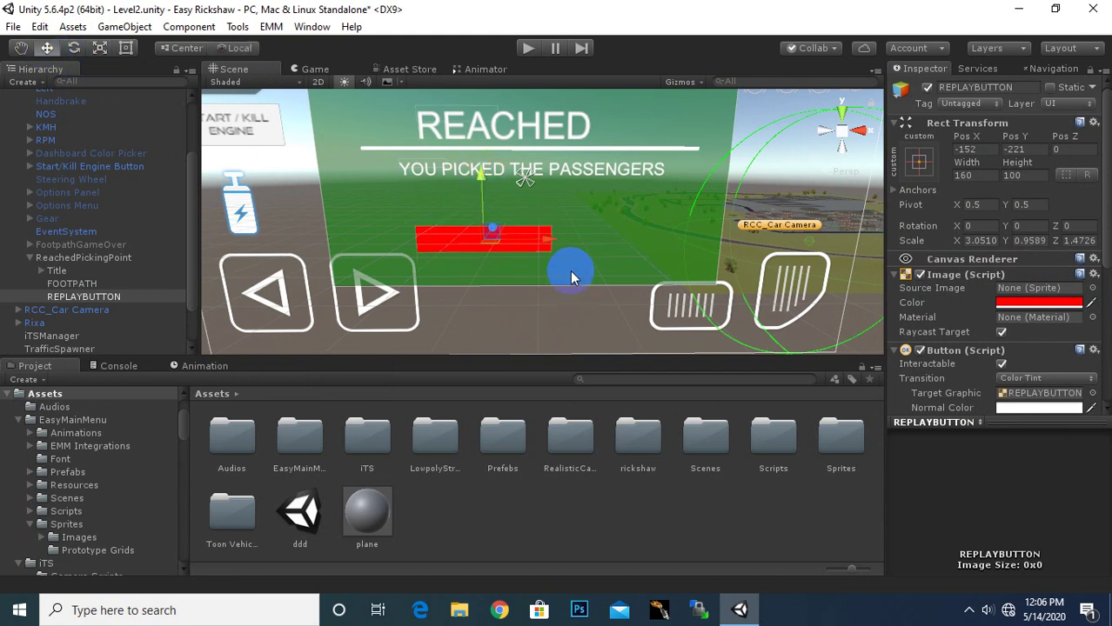
left_click_drag(548, 243, 588, 252)
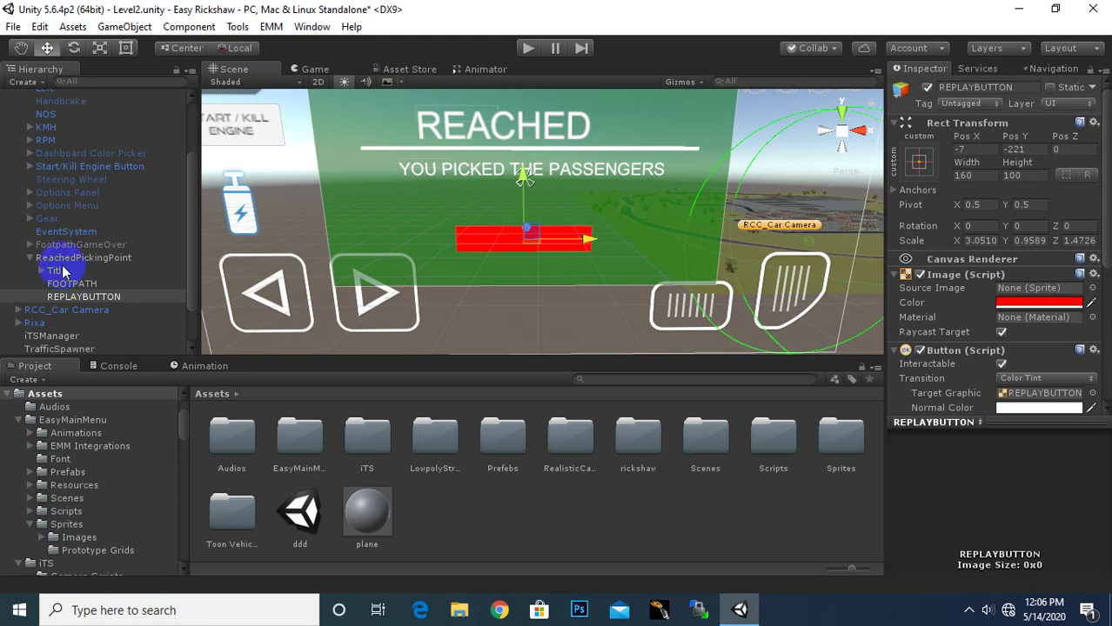
Move Image out from under Title and shift the REACHED title to the right
left_click(48, 271)
left_click(40, 271)
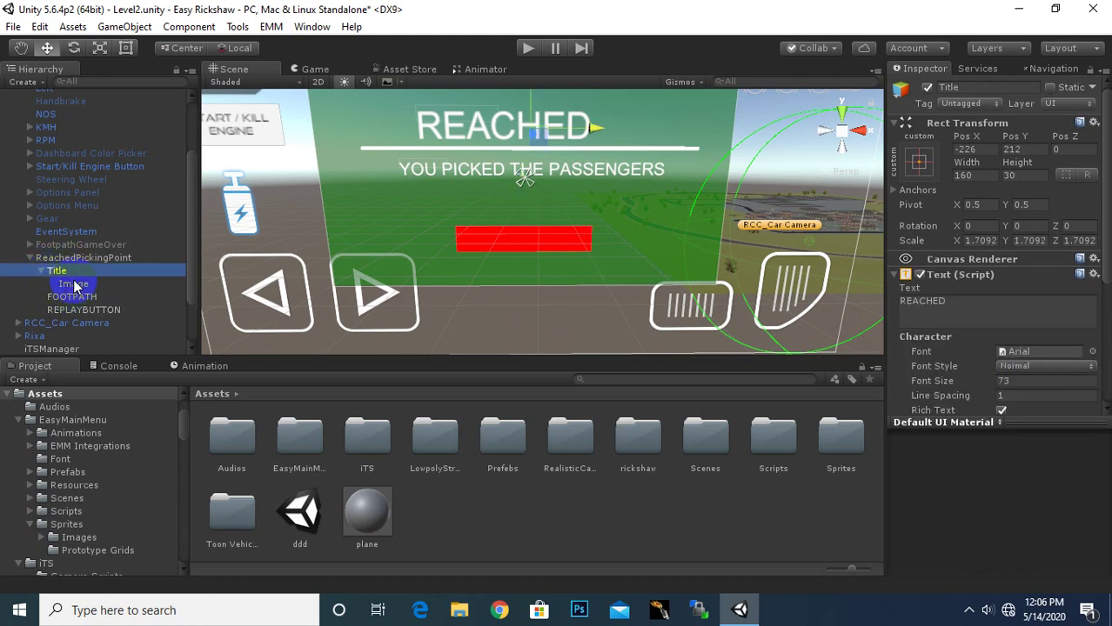
left_click_drag(66, 285, 73, 264)
left_click(57, 283)
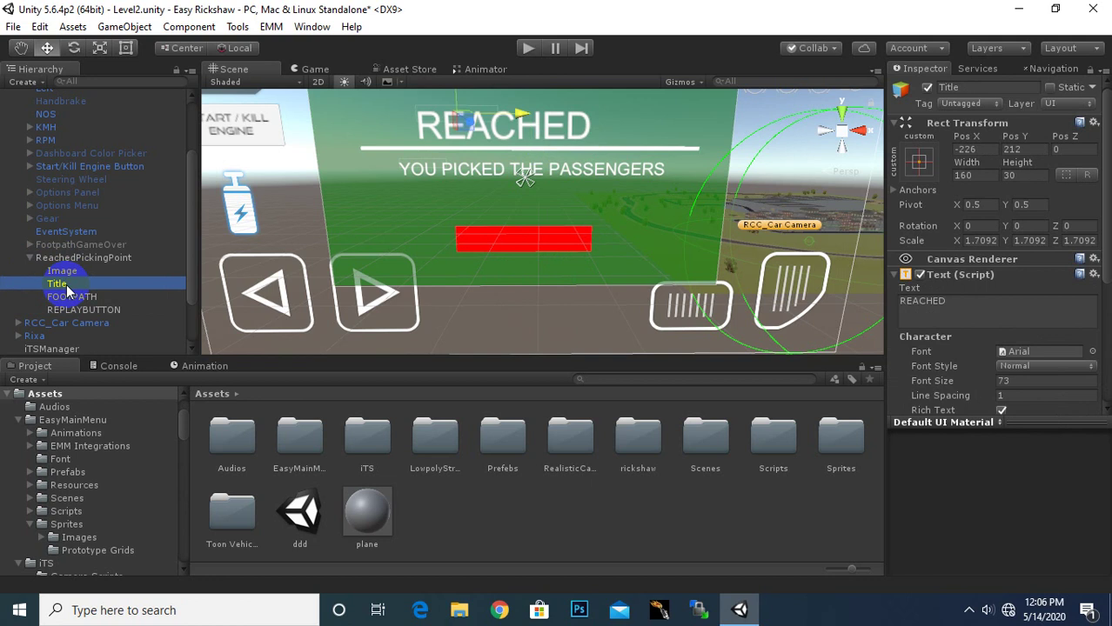
left_click_drag(520, 114, 543, 118)
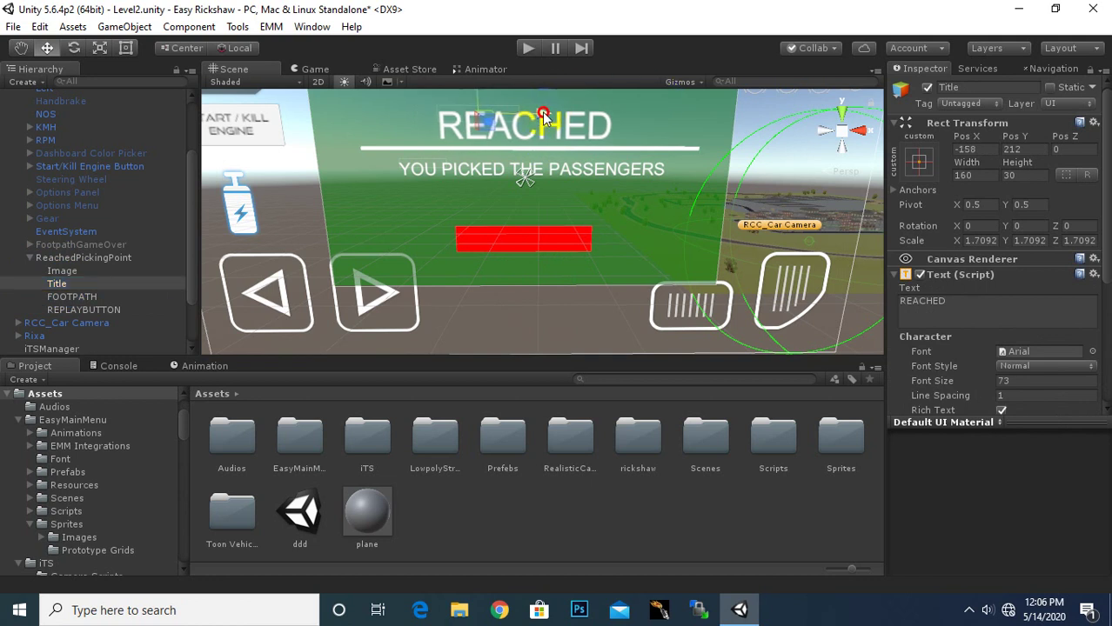
Rename REPLAYBUTTON to PROCEED
left_click(87, 311)
right_click(102, 310)
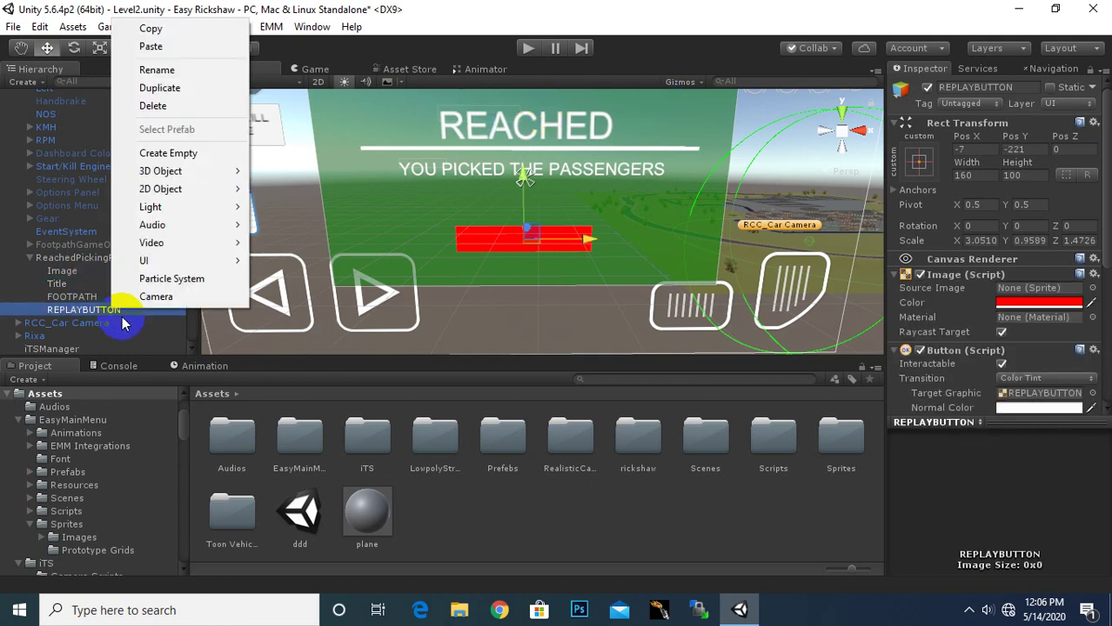
left_click(176, 72)
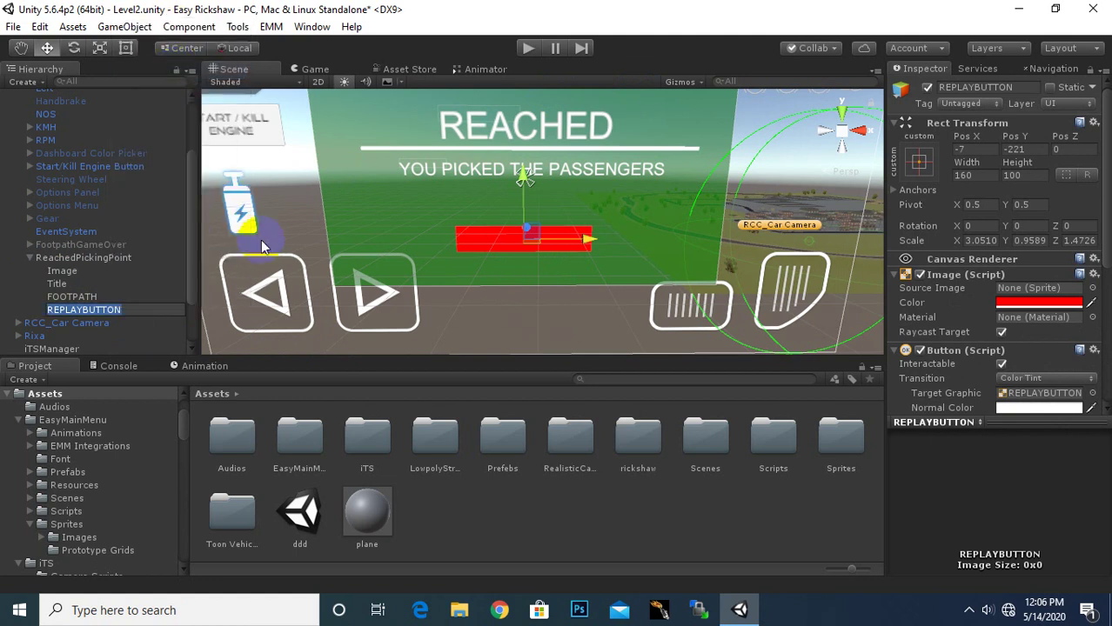
type("p")
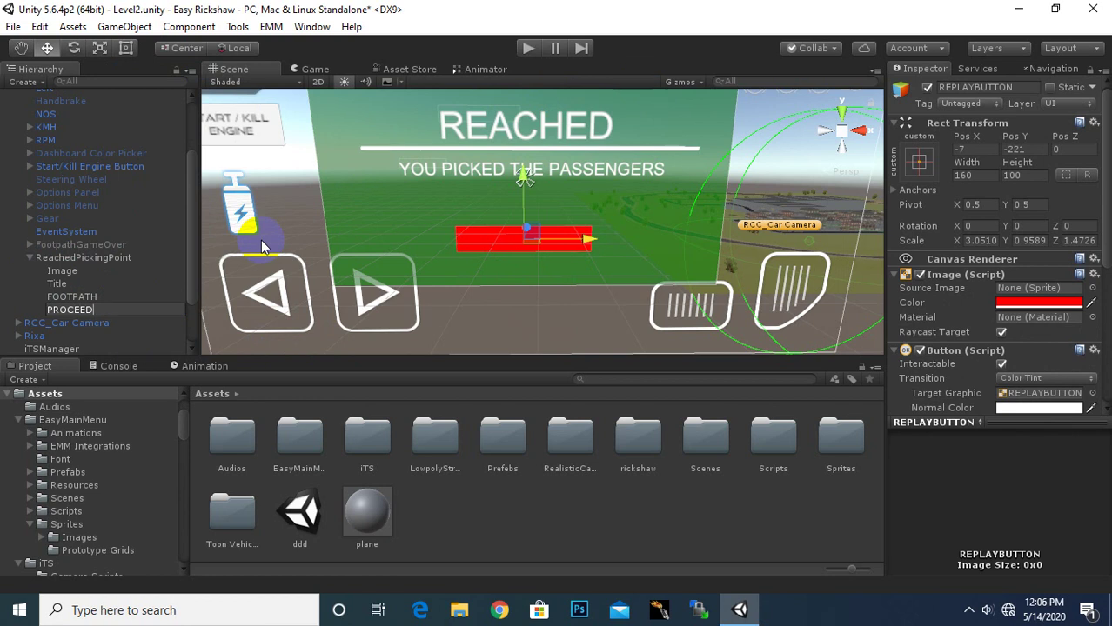
key("Return")
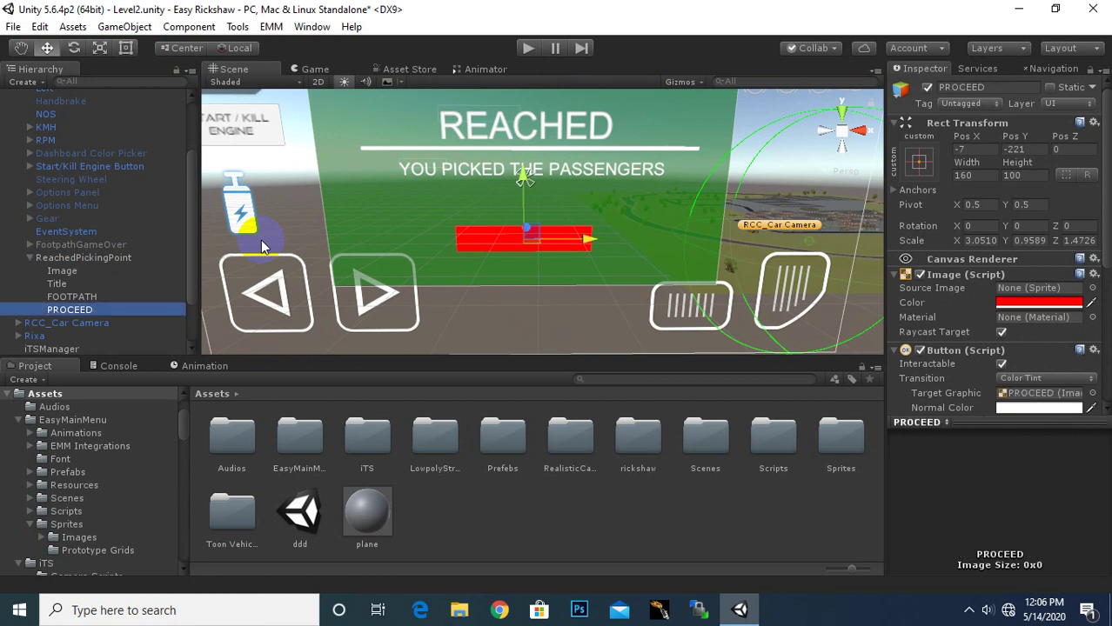
left_click(122, 309)
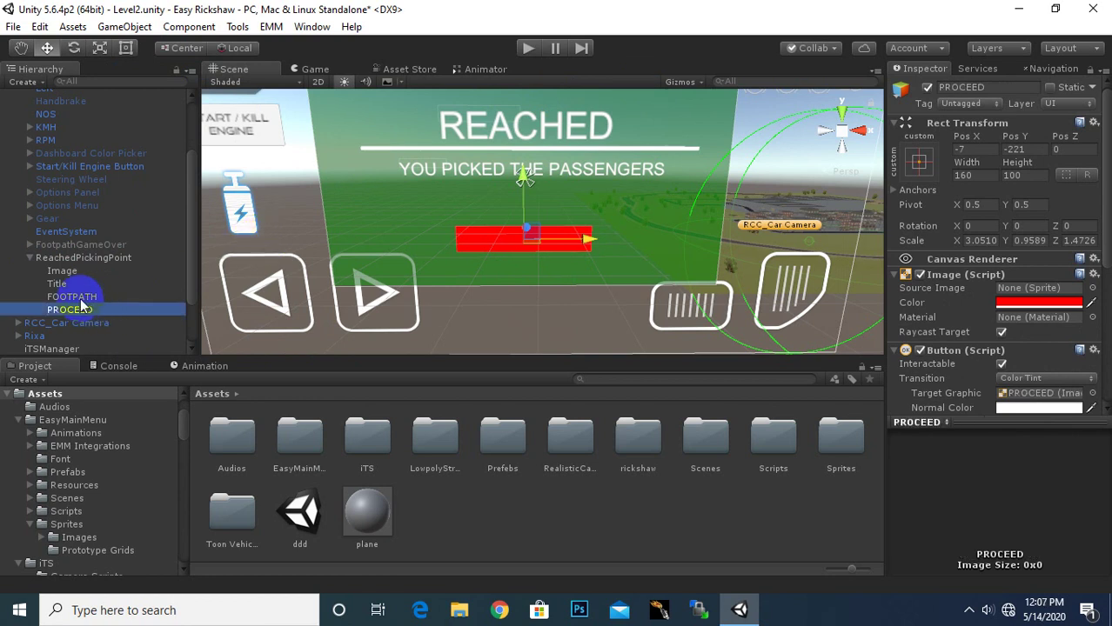
Add a Text child to ReachedPickingPoint reading PROCEED and move it onto the red bar
right_click(69, 258)
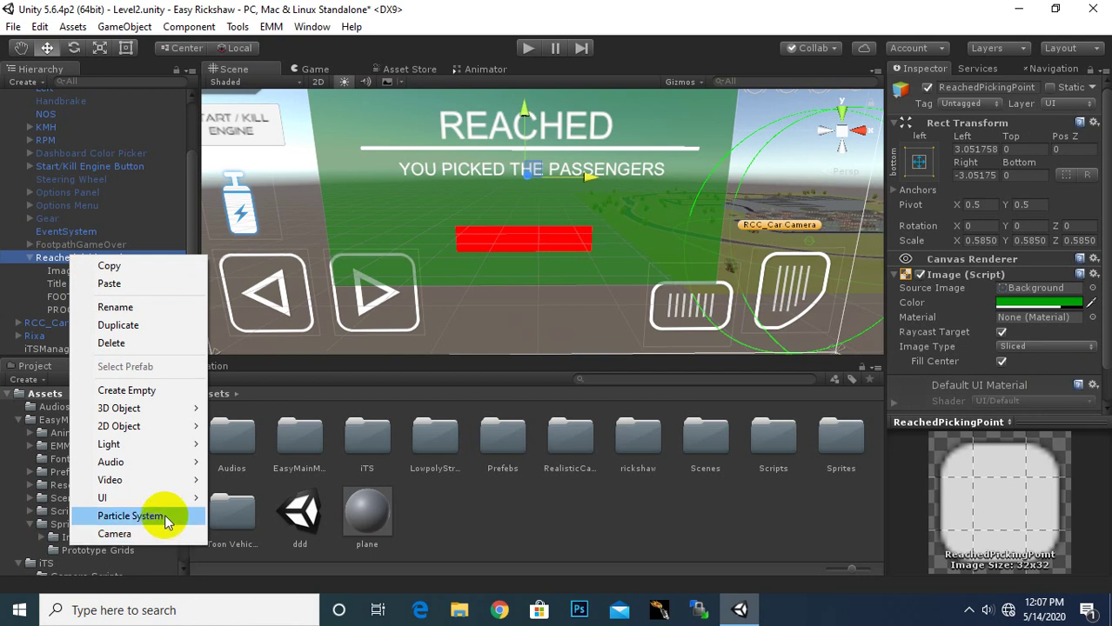
mouse_move(158, 496)
left_click(277, 281)
left_click(137, 323)
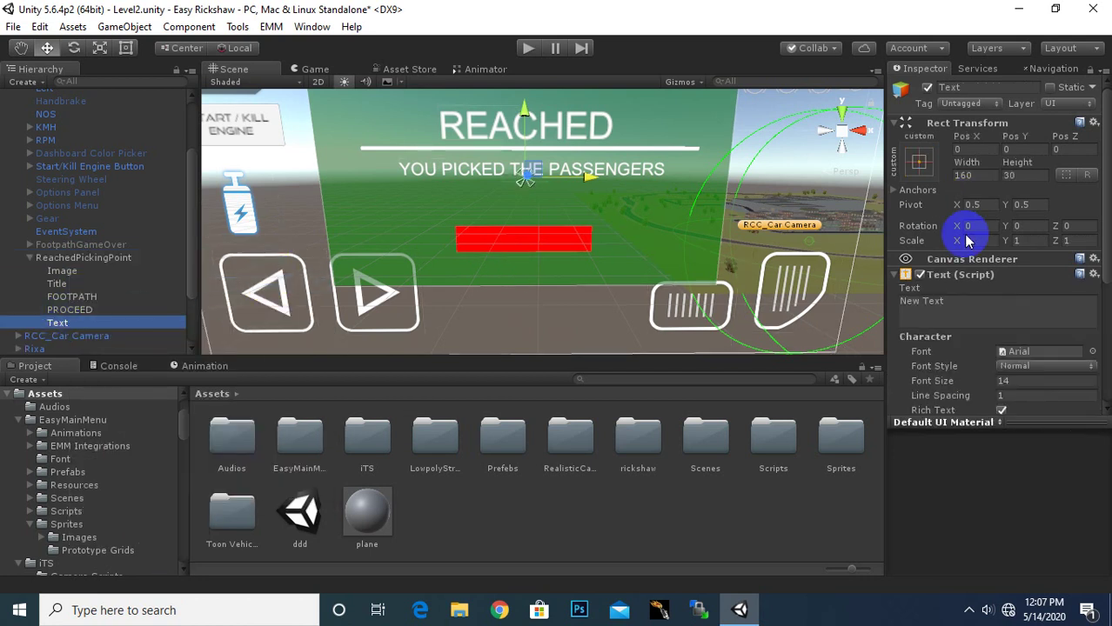
left_click(999, 319)
type("PROCEED")
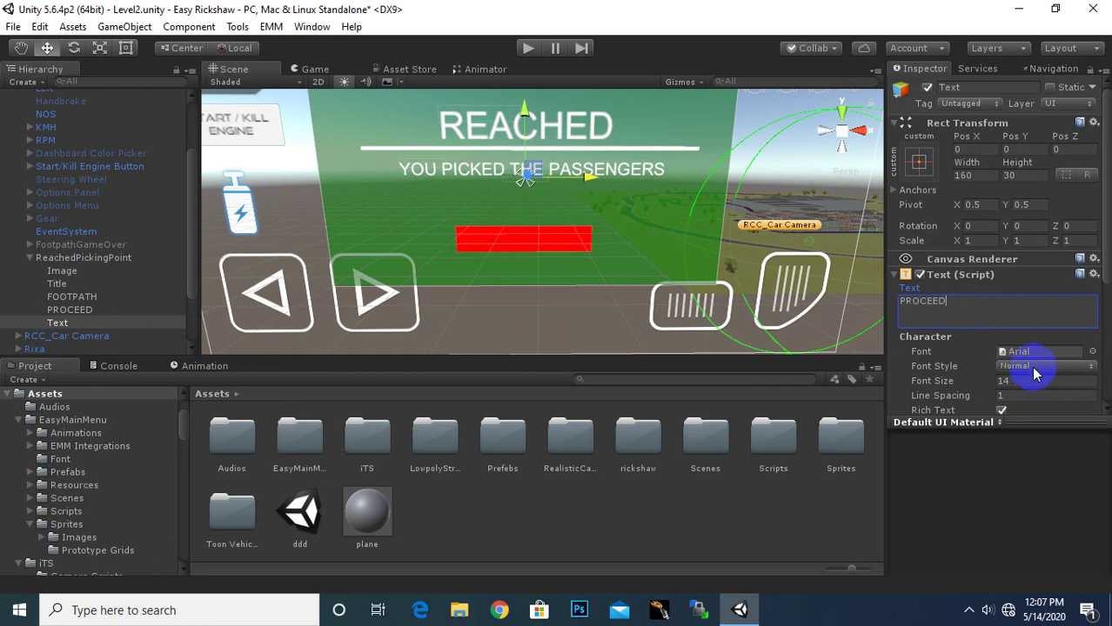
left_click_drag(525, 113, 519, 174)
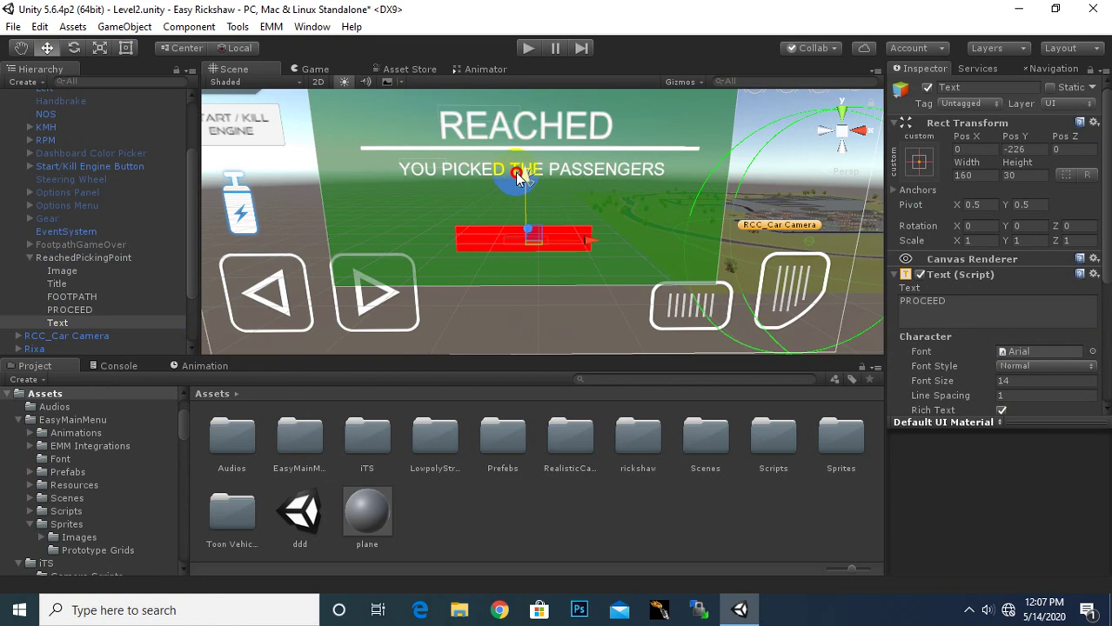
Set the label's font size to 36 with horizontal and vertical overflow set to Overflow
left_click(1020, 381)
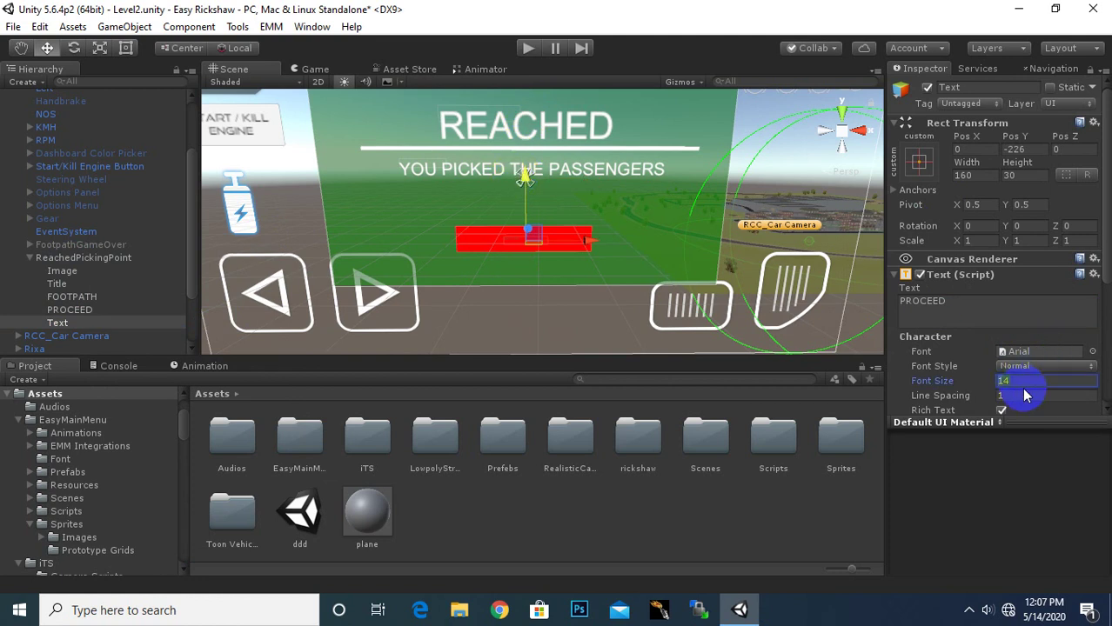
type("36")
scroll(1026, 387, "down", 3)
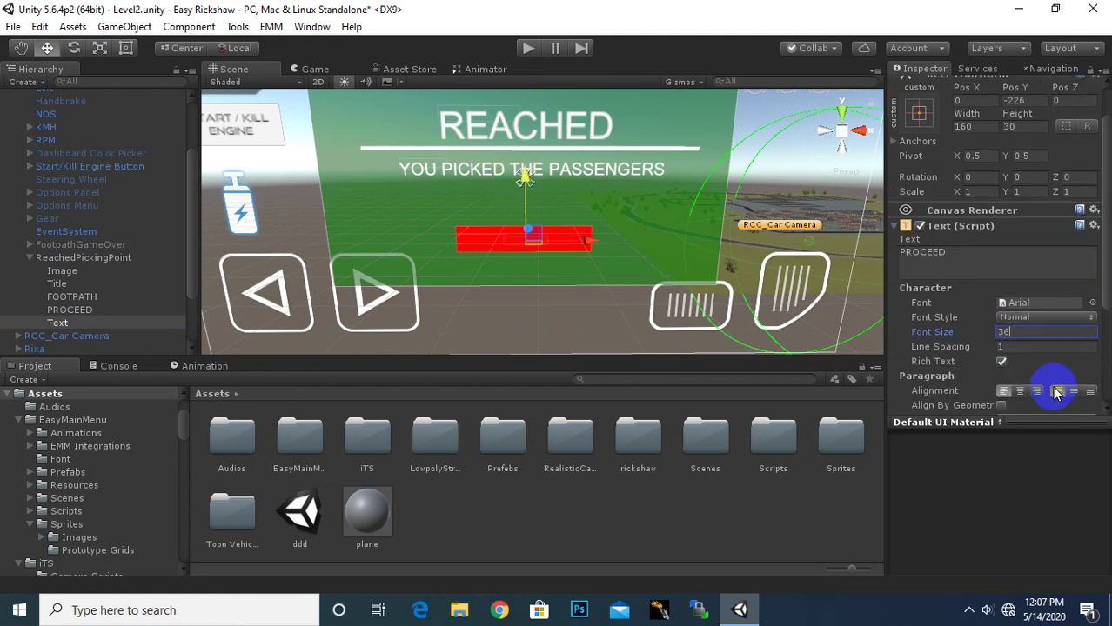
left_click(1013, 323)
left_click(1035, 355)
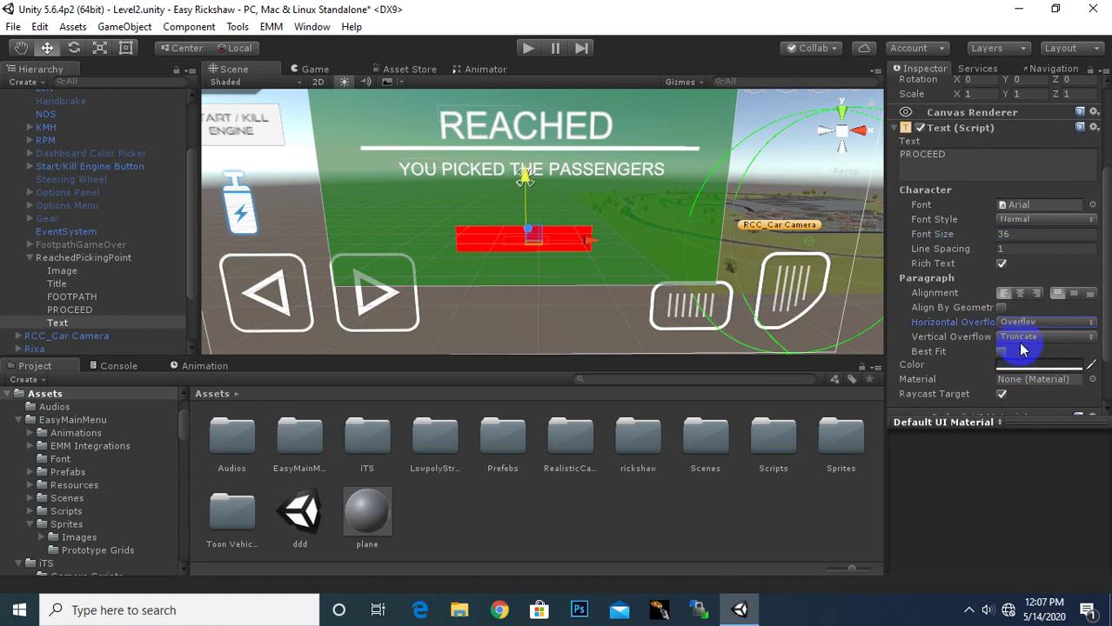
left_click(1017, 338)
left_click(1021, 372)
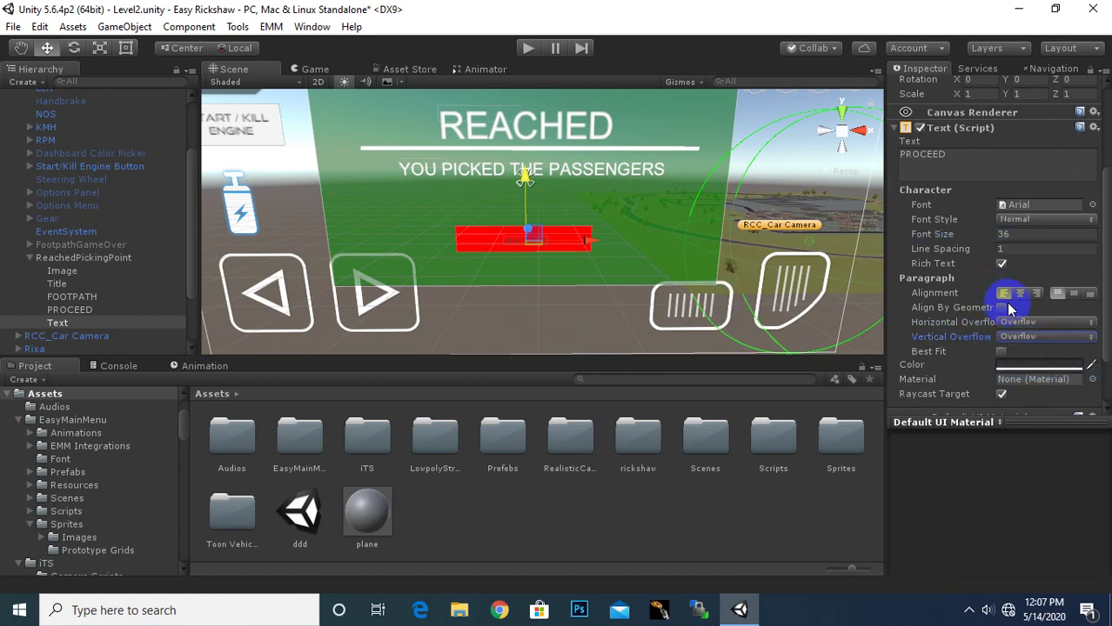
Make the label white at font size 48 and parent it to the PROCEED button
left_click(1039, 366)
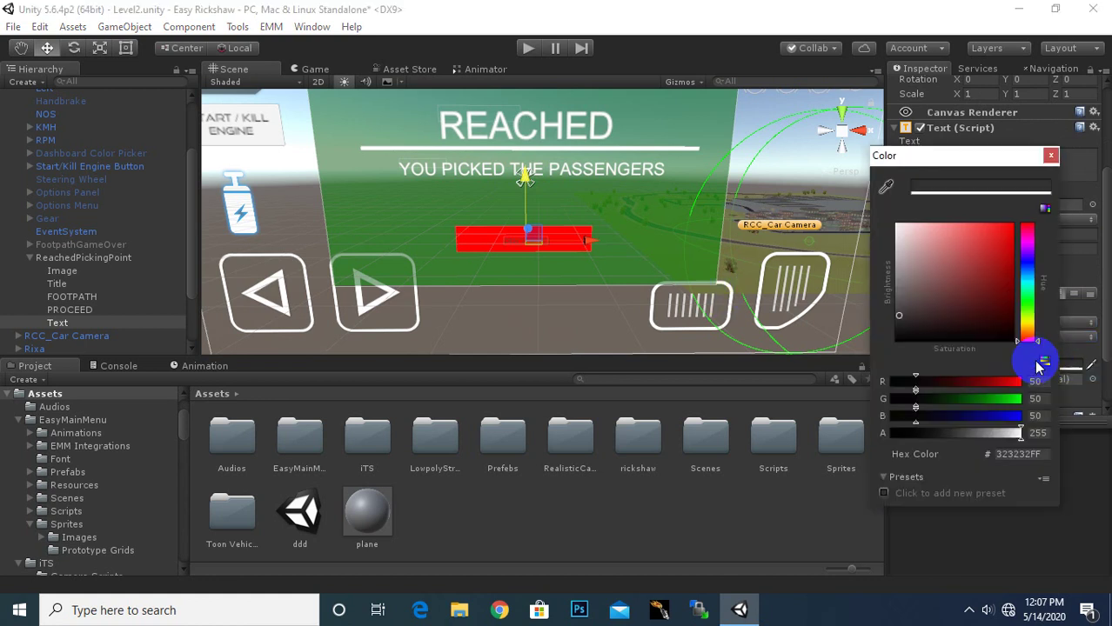
left_click_drag(925, 254, 898, 227)
left_click(1049, 158)
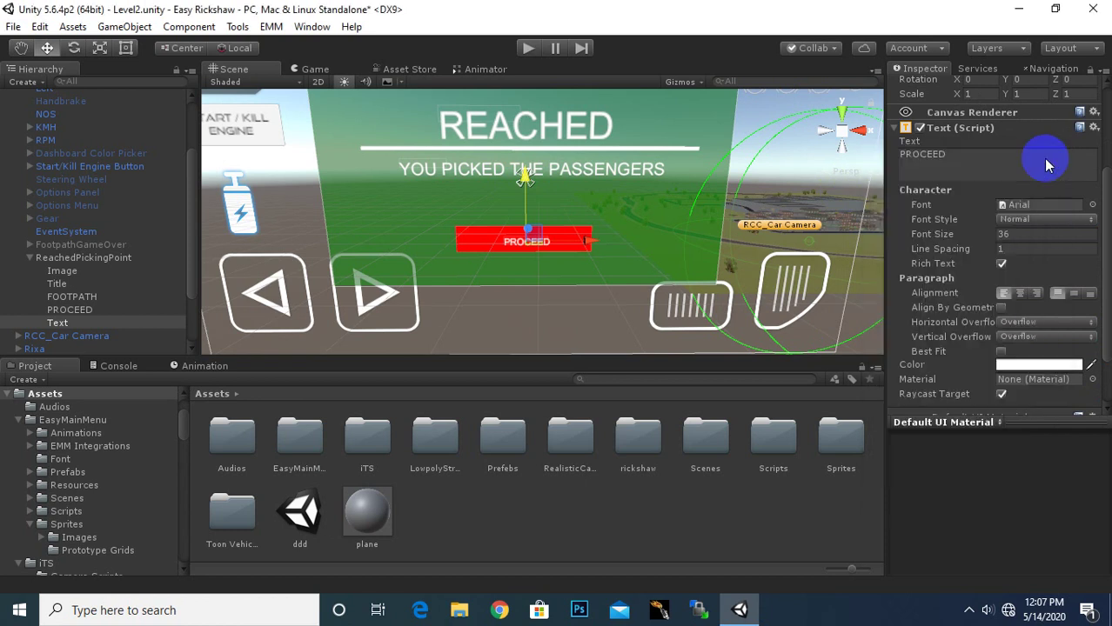
scroll(513, 261, "up", 3)
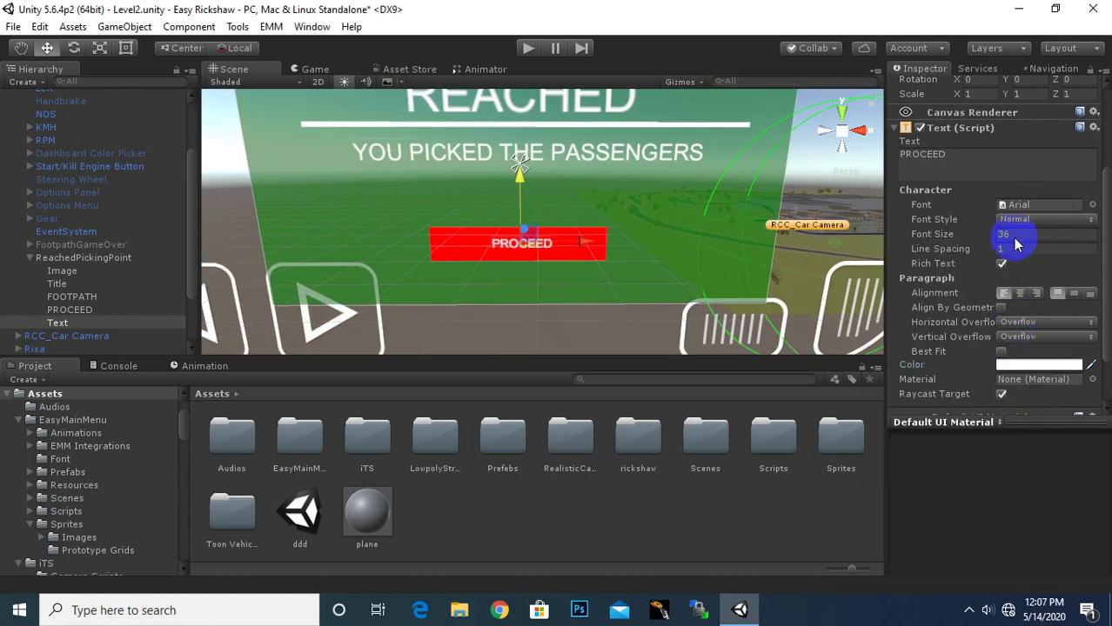
left_click_drag(748, 287, 636, 295, "alt")
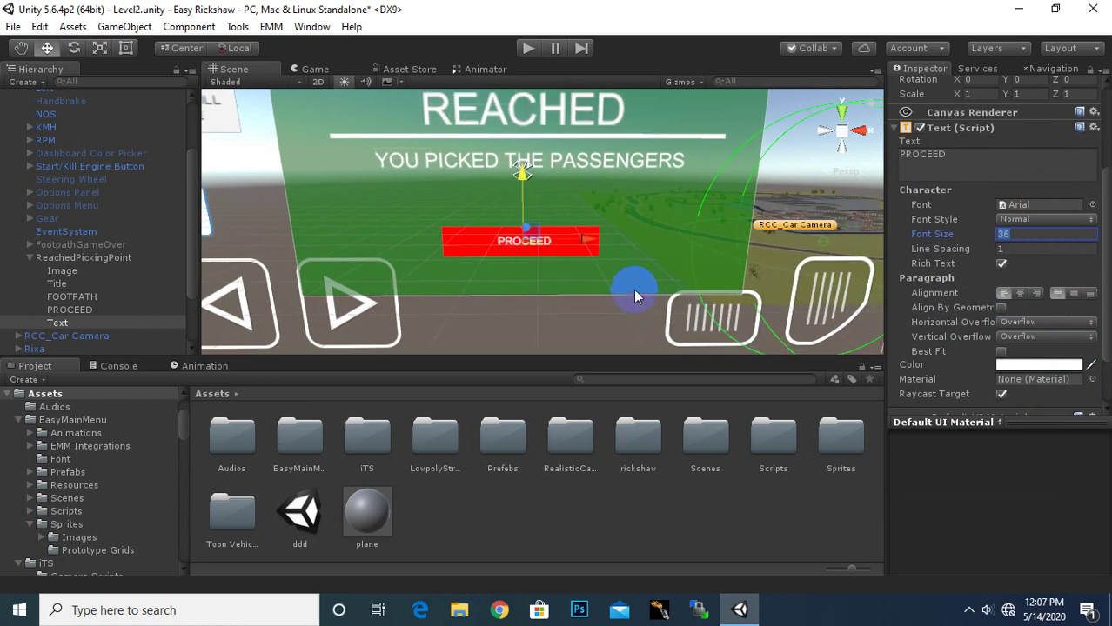
type("48")
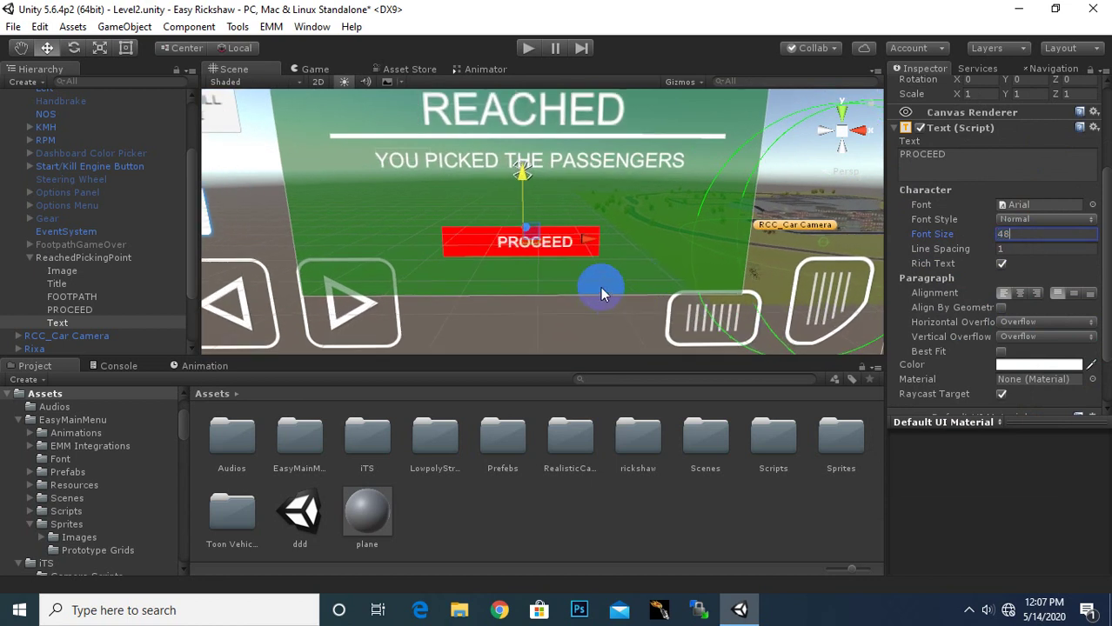
left_click_drag(590, 250, 576, 253)
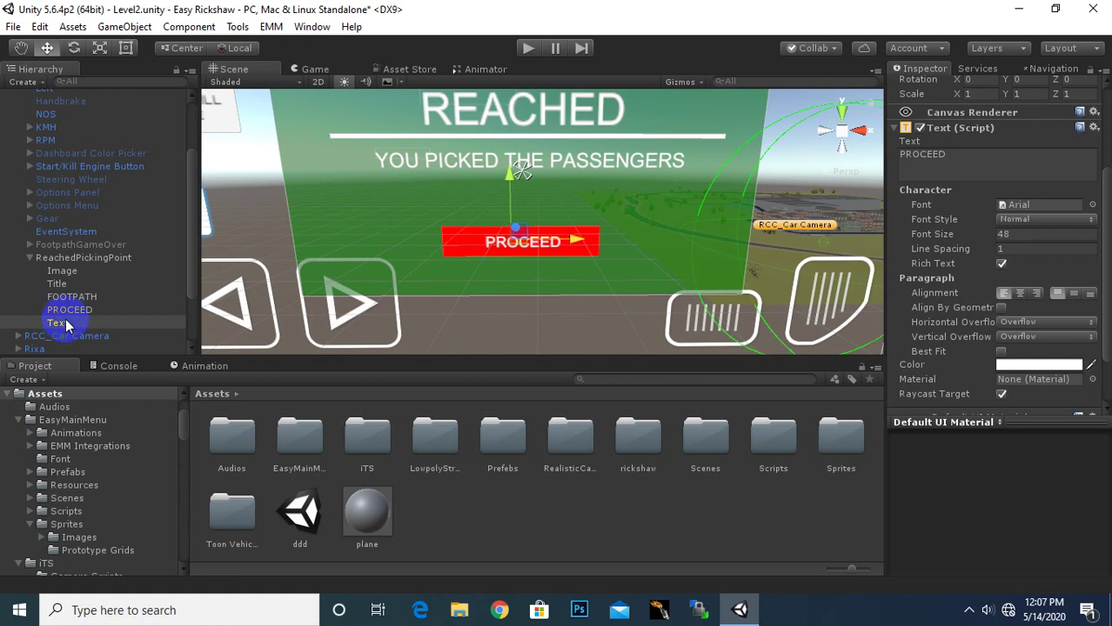
mouse_move(60, 323)
left_mouse_down()
mouse_move(70, 320)
mouse_move(58, 316)
left_mouse_up()
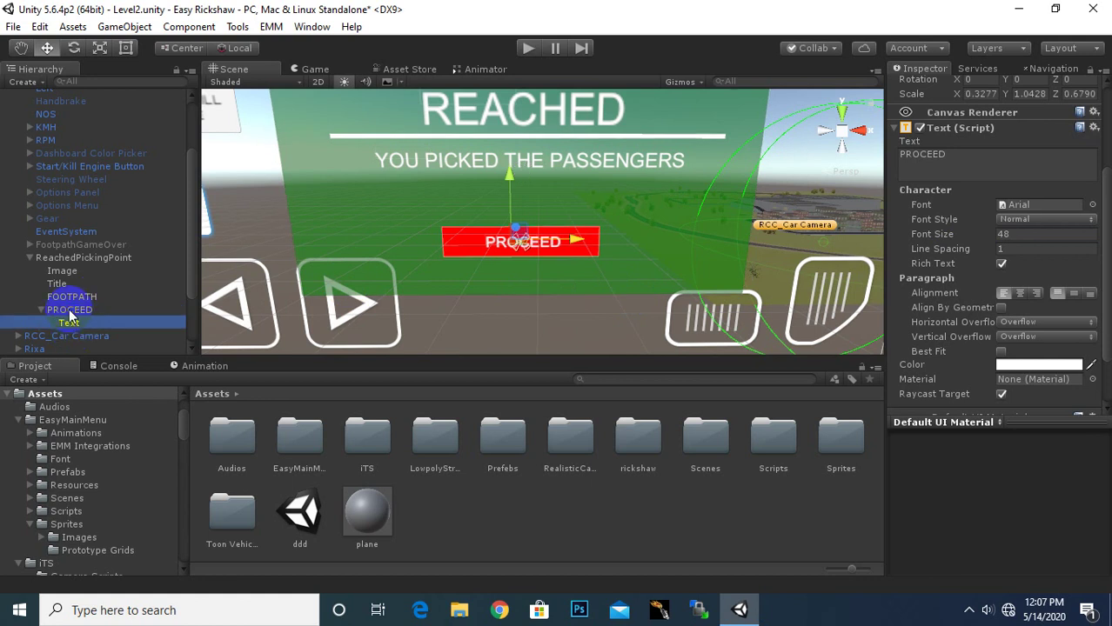
Inspect the PROCEED button and locate the Scenes folder in the Project panel
left_click(68, 309)
scroll(481, 253, "down", 3)
scroll(475, 250, "down", 2)
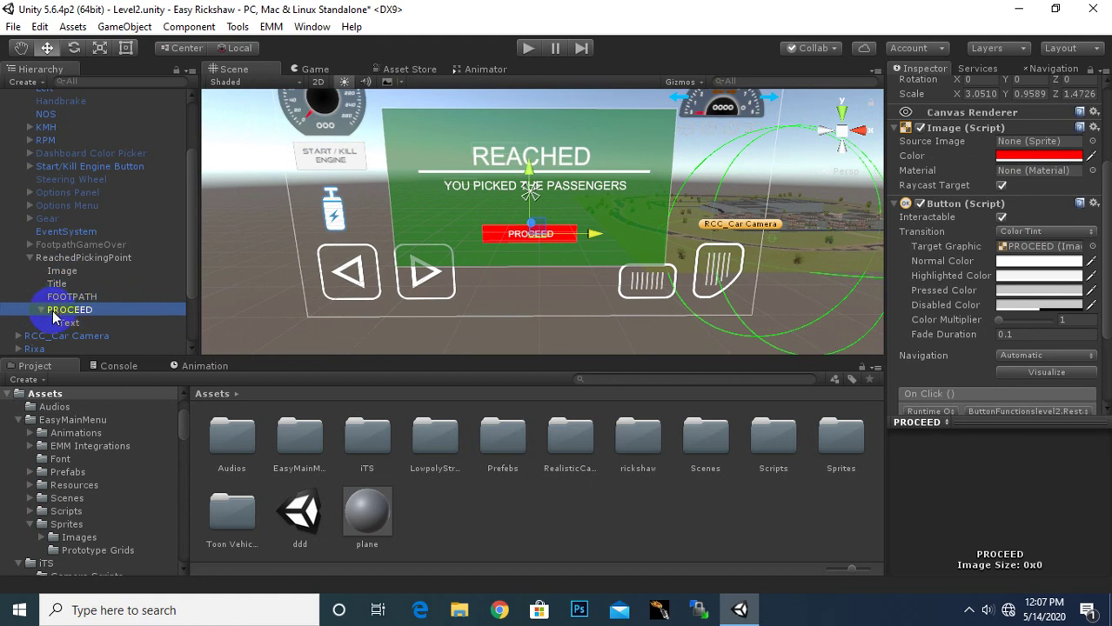
left_click(540, 240)
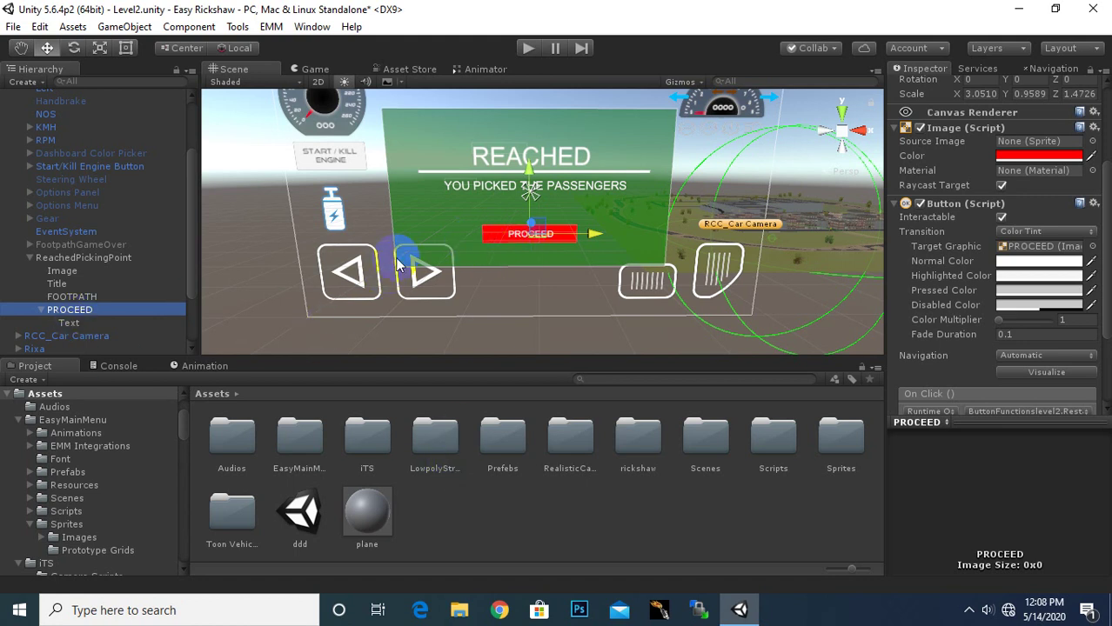
left_click_drag(181, 392, 158, 401)
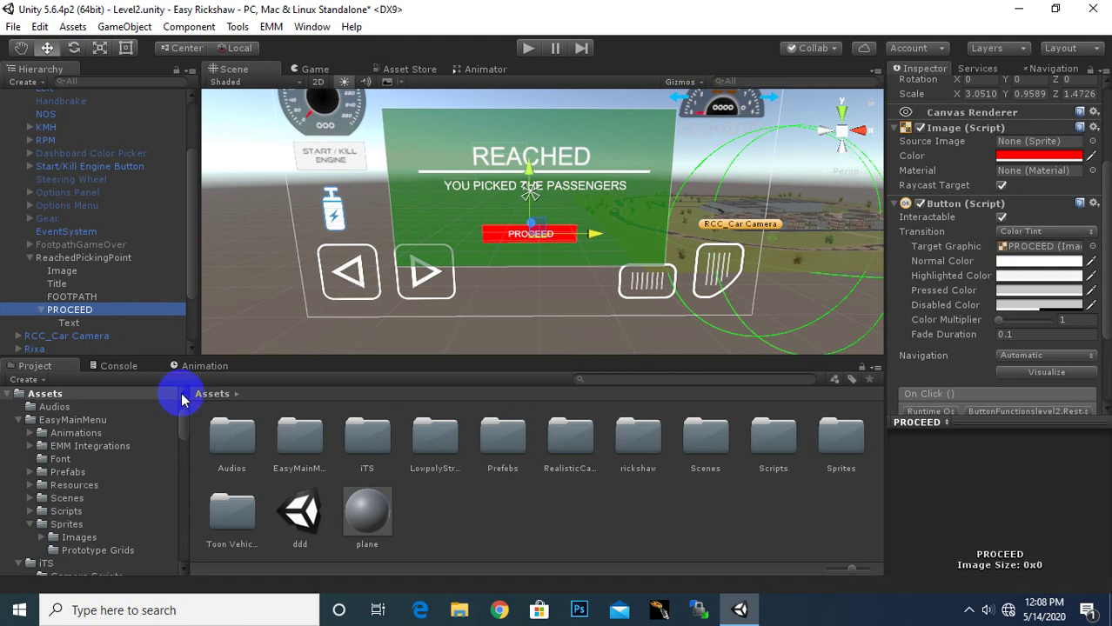
left_click(704, 437)
left_click(67, 312)
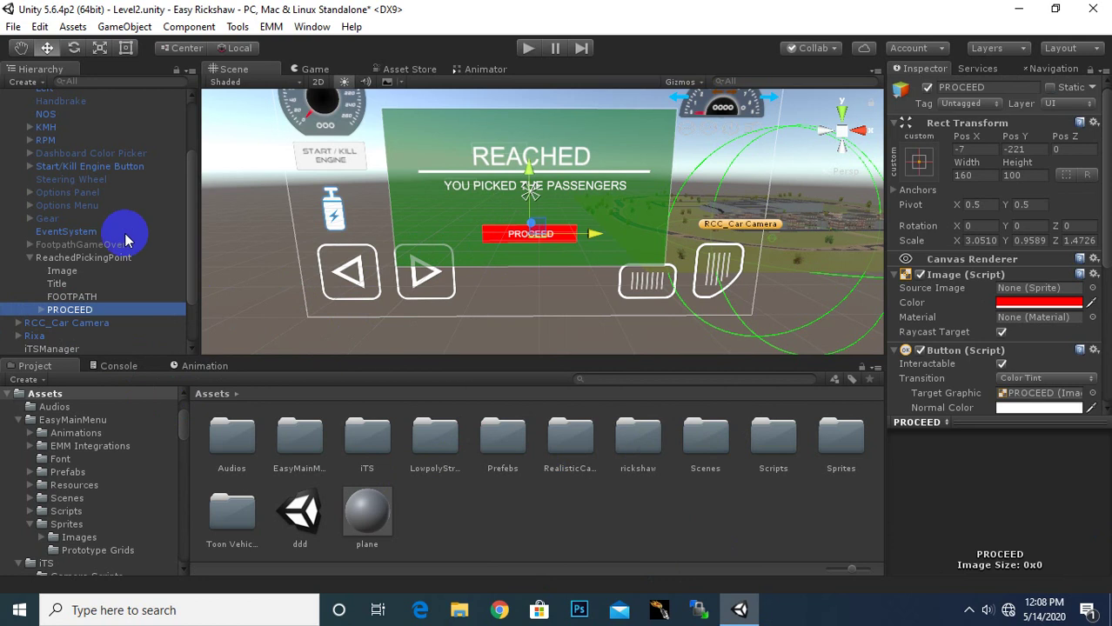
Deactivate the ReachedPickingPoint panel and open the Scenes folder
left_click(96, 259)
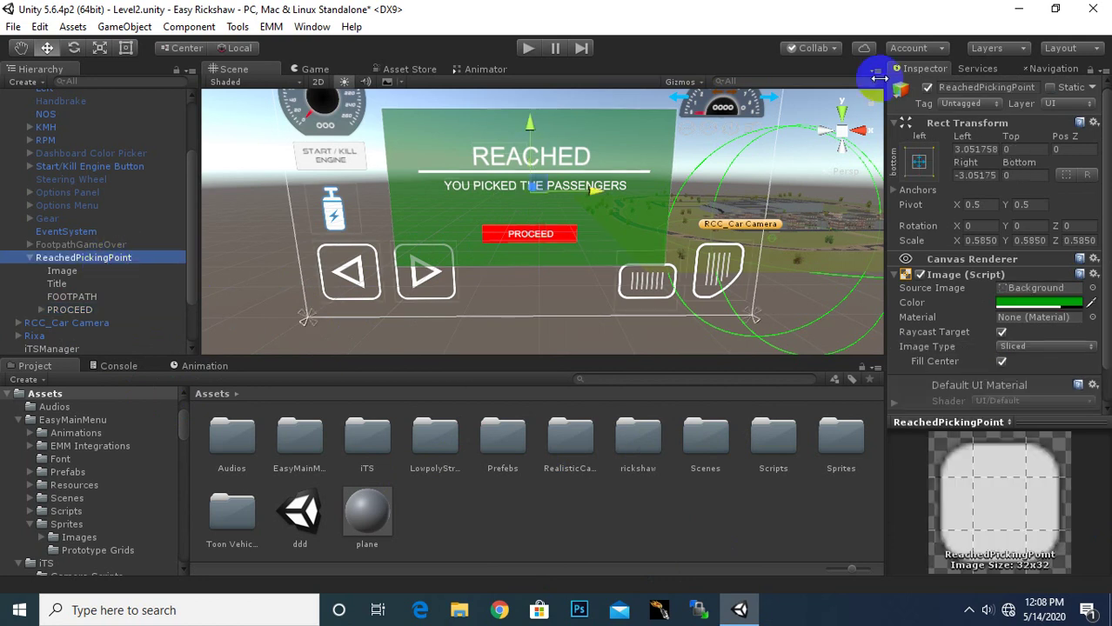
left_click(927, 87)
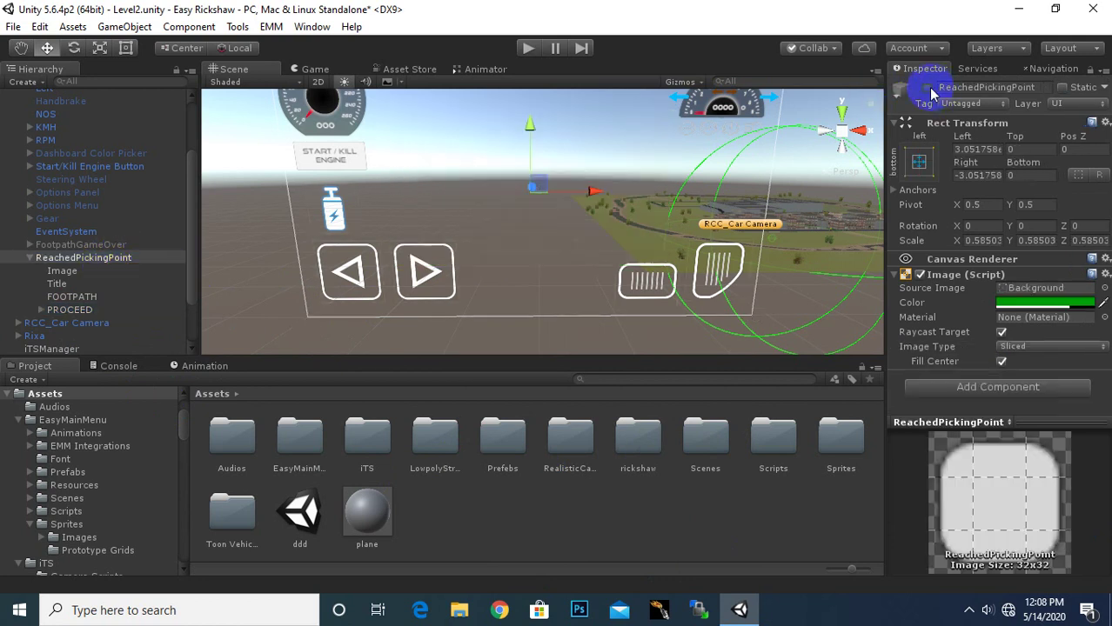
double_click(703, 439)
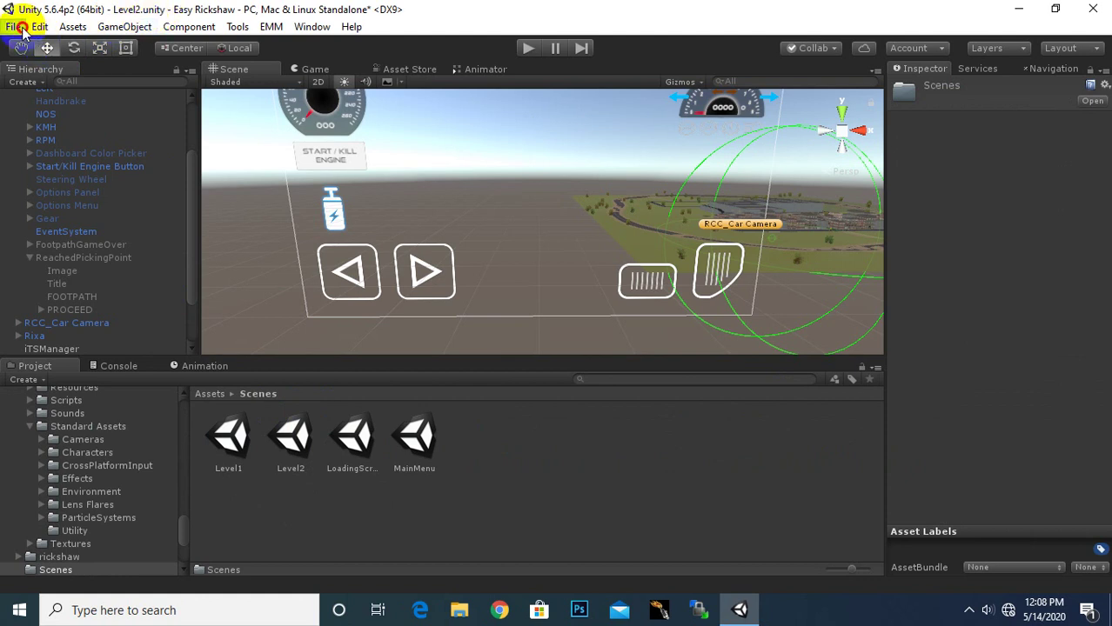
Save the current scene as Level3 in Assets/Scenes
left_click(21, 29)
left_click(50, 104)
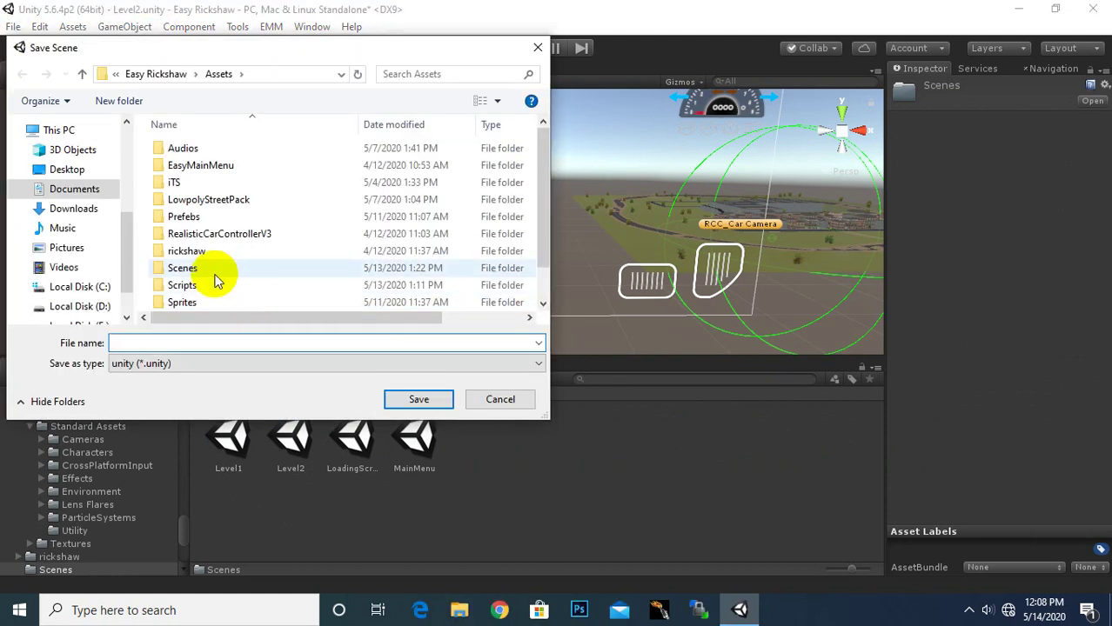
double_click(206, 269)
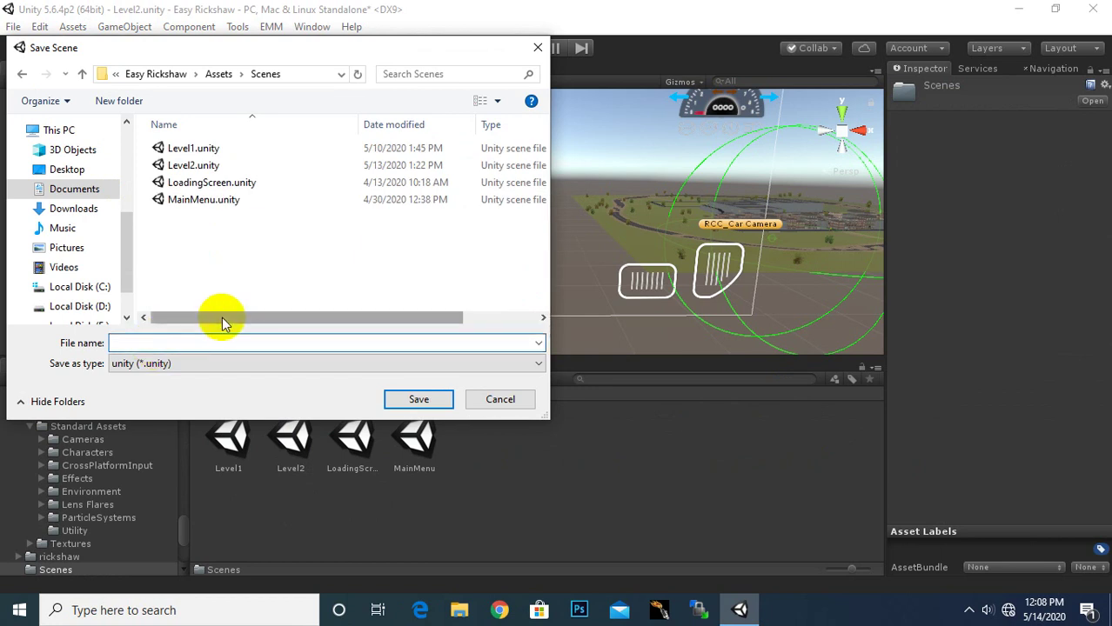
type("le")
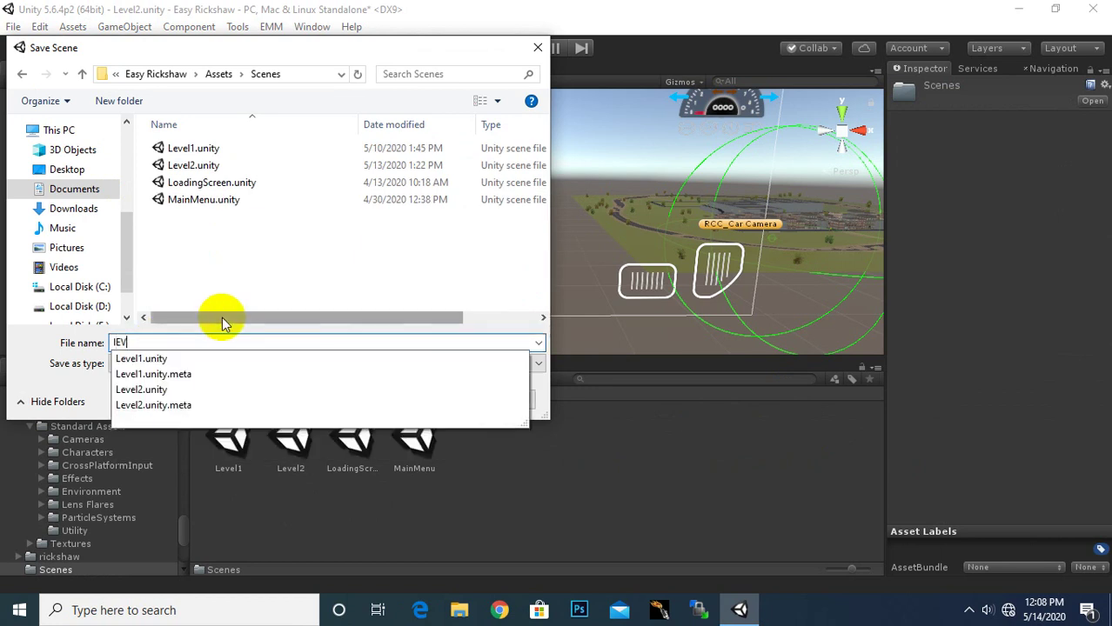
key("BackSpace")
key("BackSpace")
key("BackSpace")
key("BackSpace")
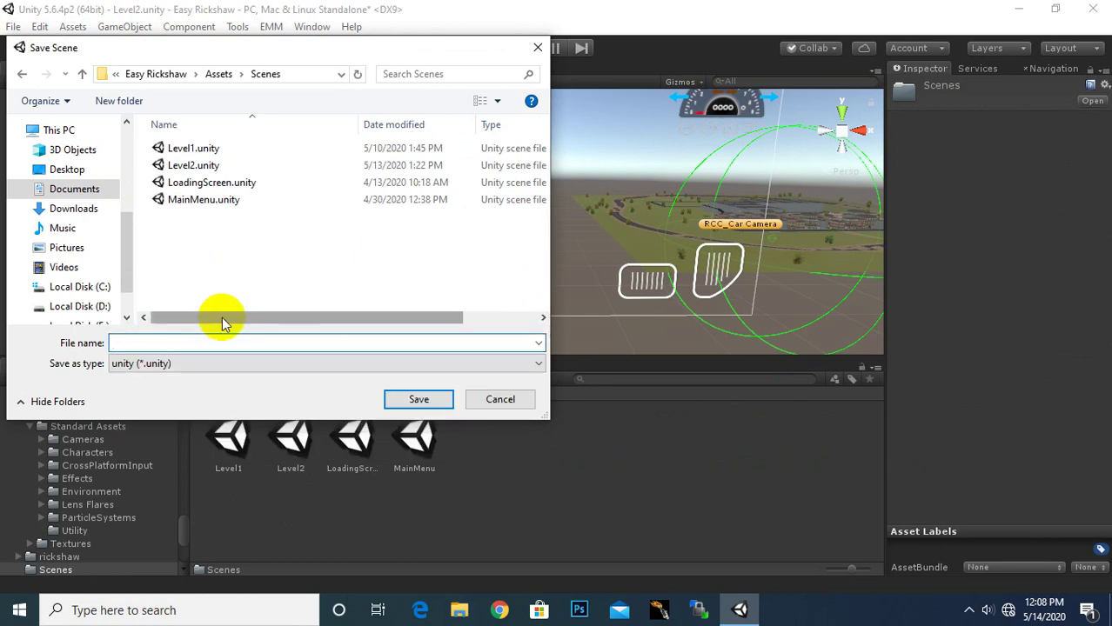
type("Level")
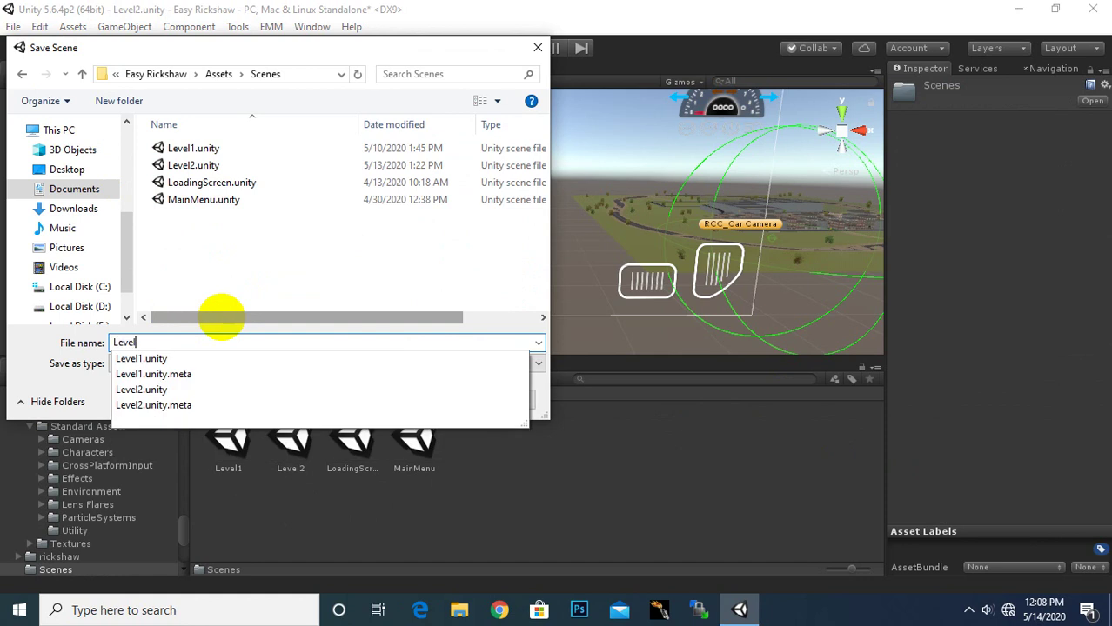
type("3")
key("Return")
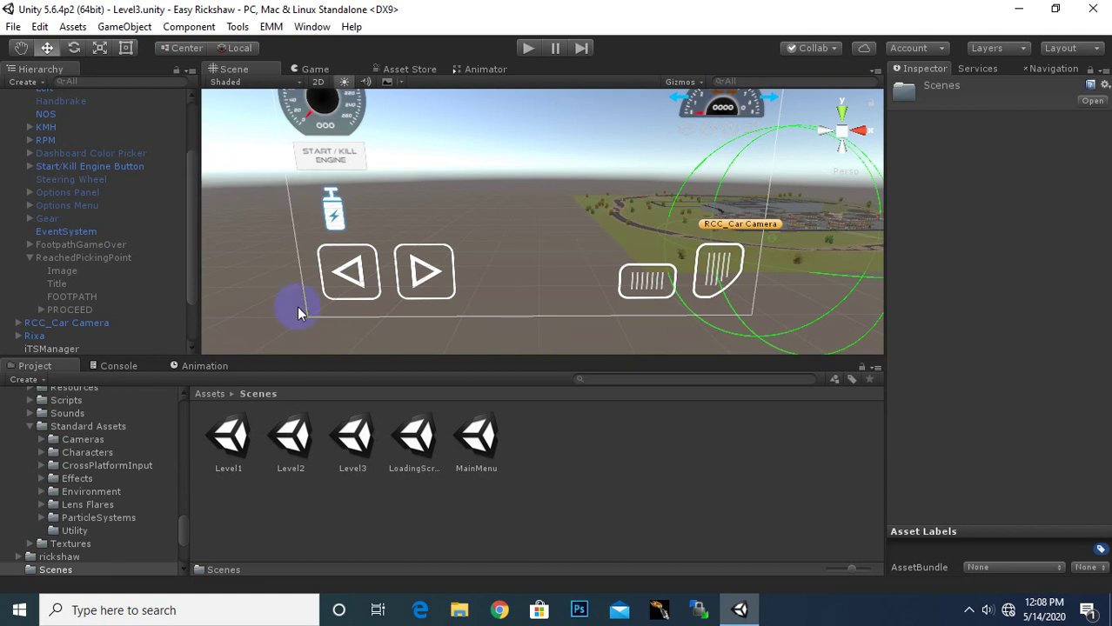
Delete the ReachedPickingPoint panel from under RCCCanvas in Level3
scroll(439, 306, "down", 2)
middle_click_drag(524, 298, 470, 316)
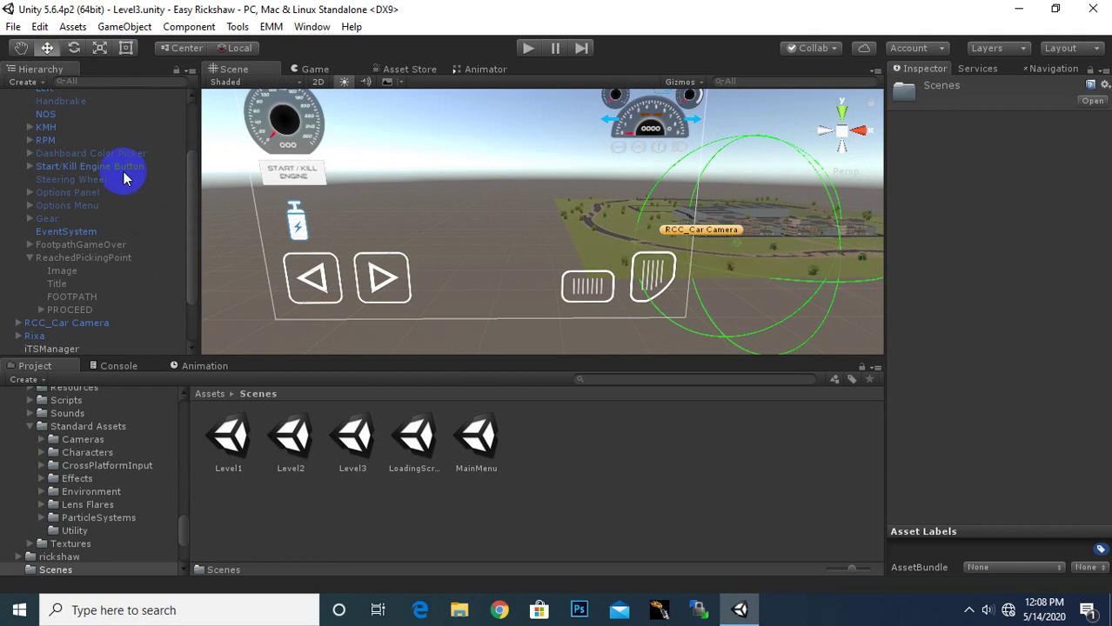
left_click(83, 259)
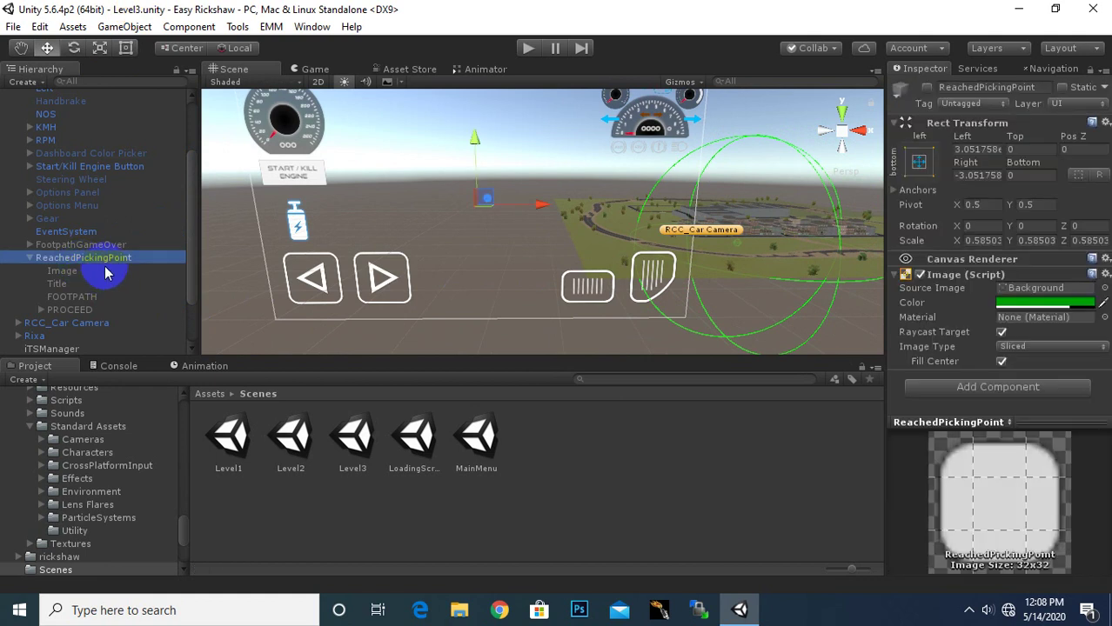
left_click(30, 259)
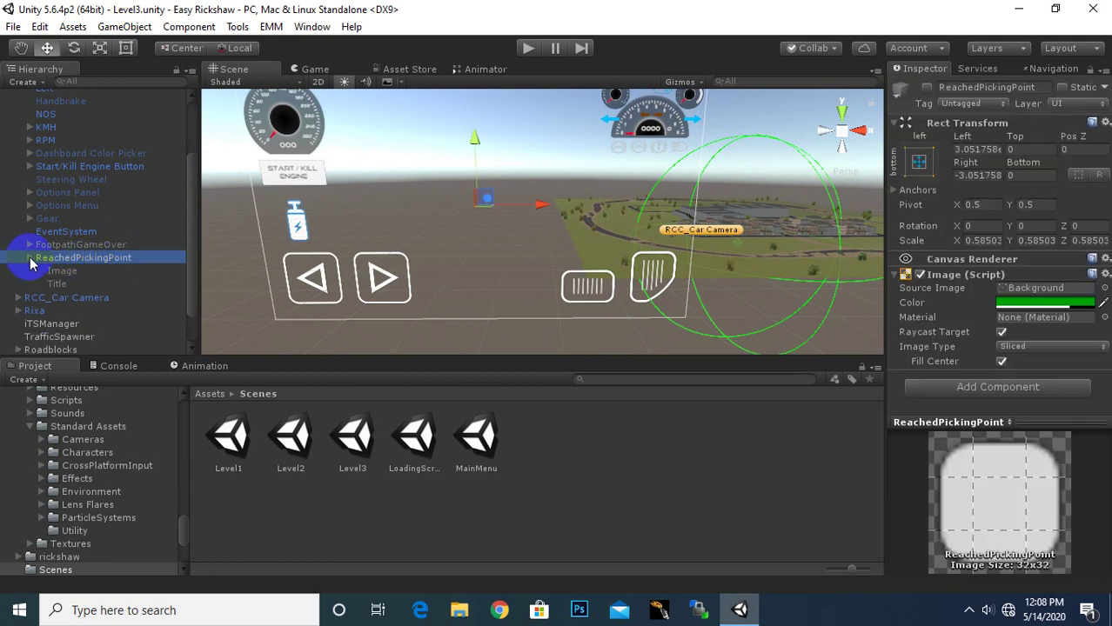
right_click(94, 262)
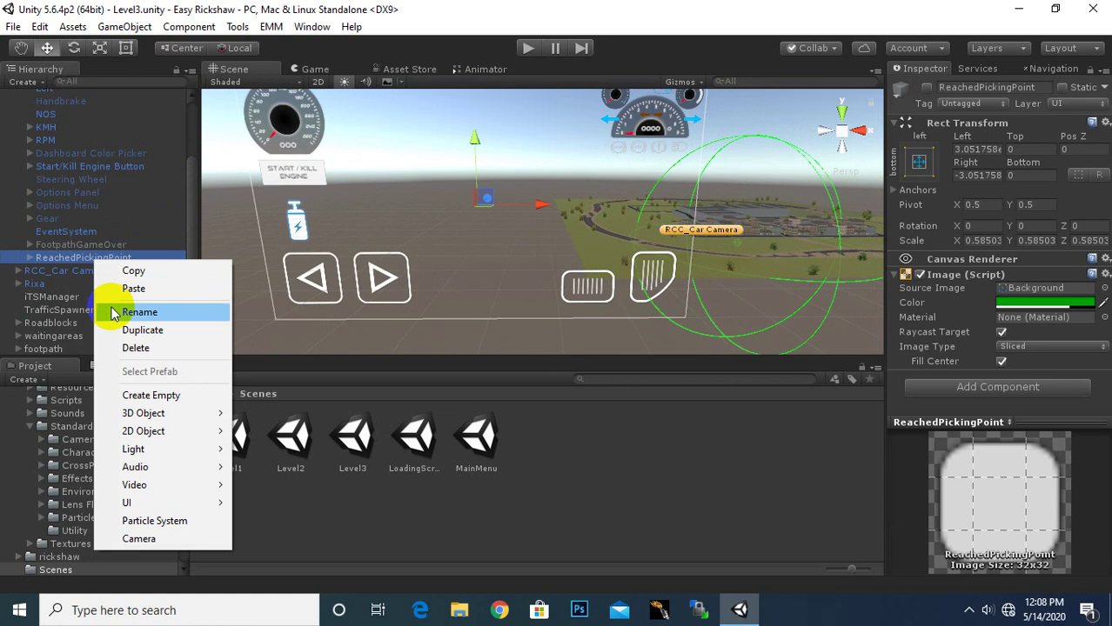
left_click(132, 349)
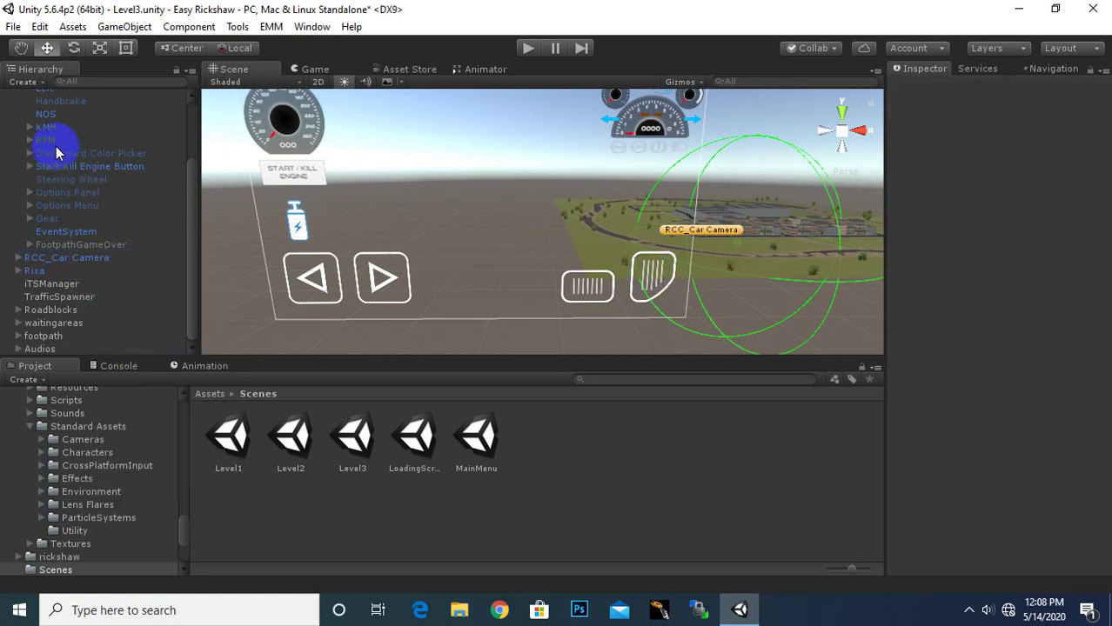
scroll(113, 304, "up", 3)
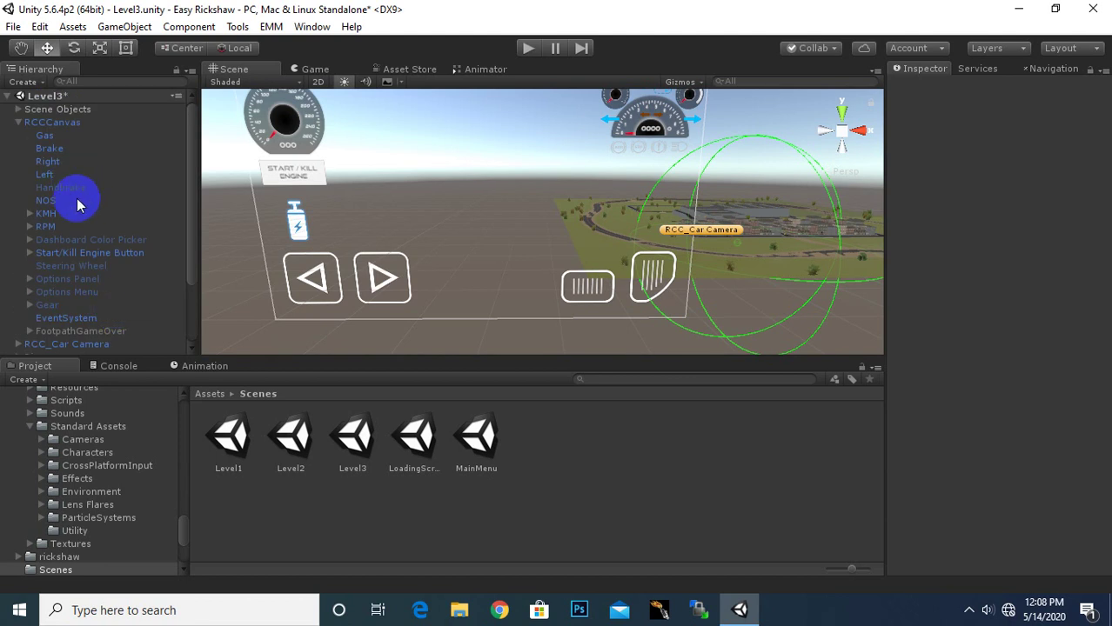
scroll(72, 218, "down", 2)
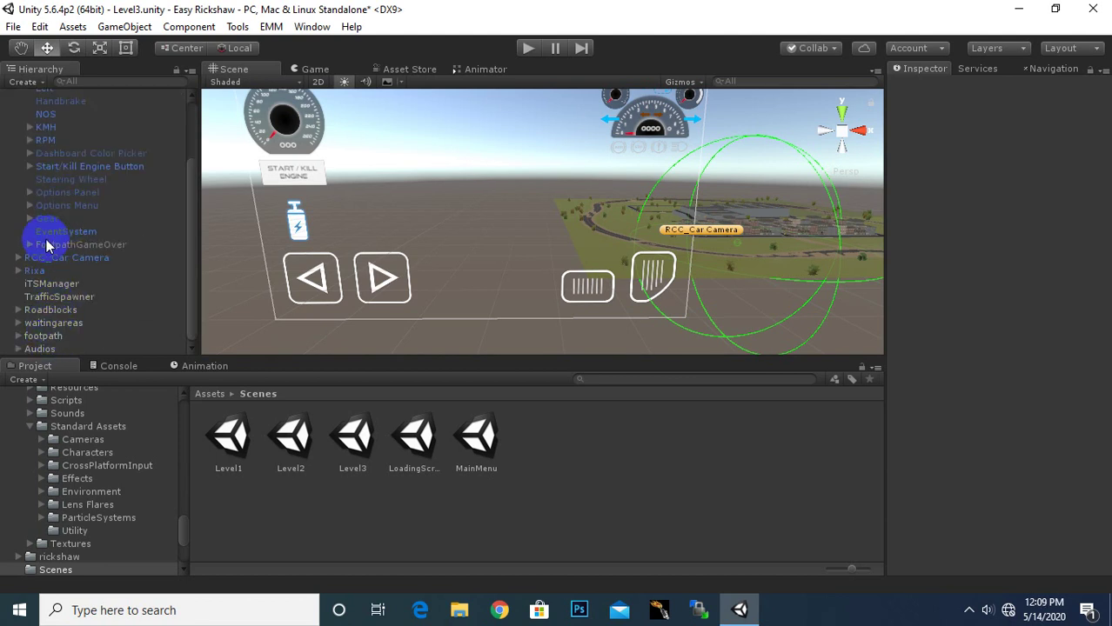
Select the Rixa rickshaw and bring the nearby streets into view from above
left_click(33, 270)
scroll(669, 225, "down", 2)
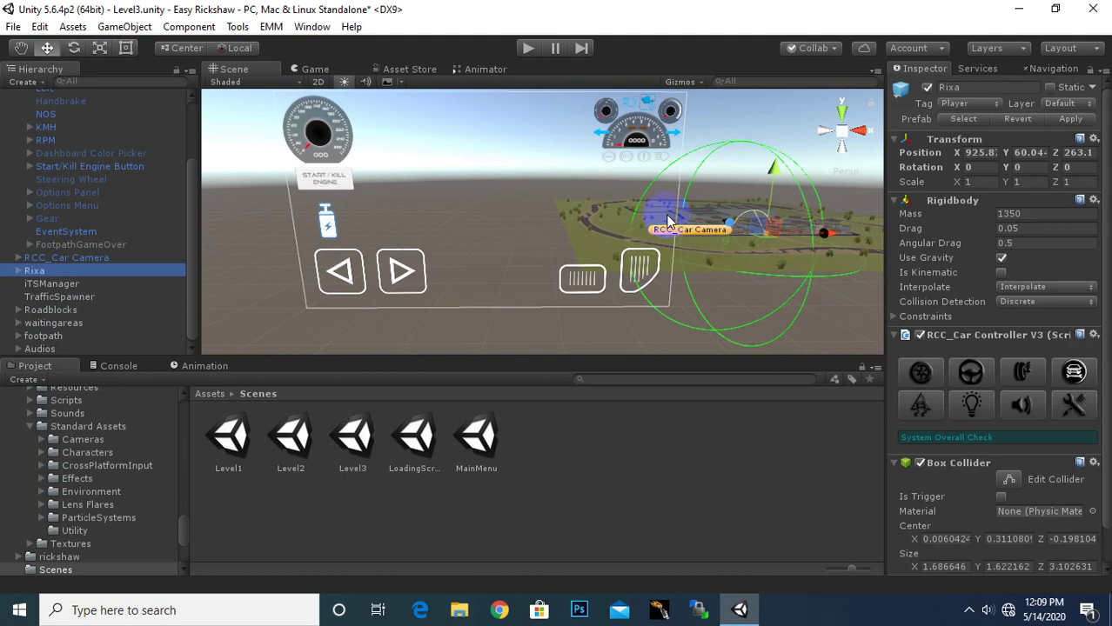
scroll(667, 217, "up", 3)
scroll(616, 208, "up", 2)
scroll(593, 221, "up", 2)
scroll(590, 219, "up", 2)
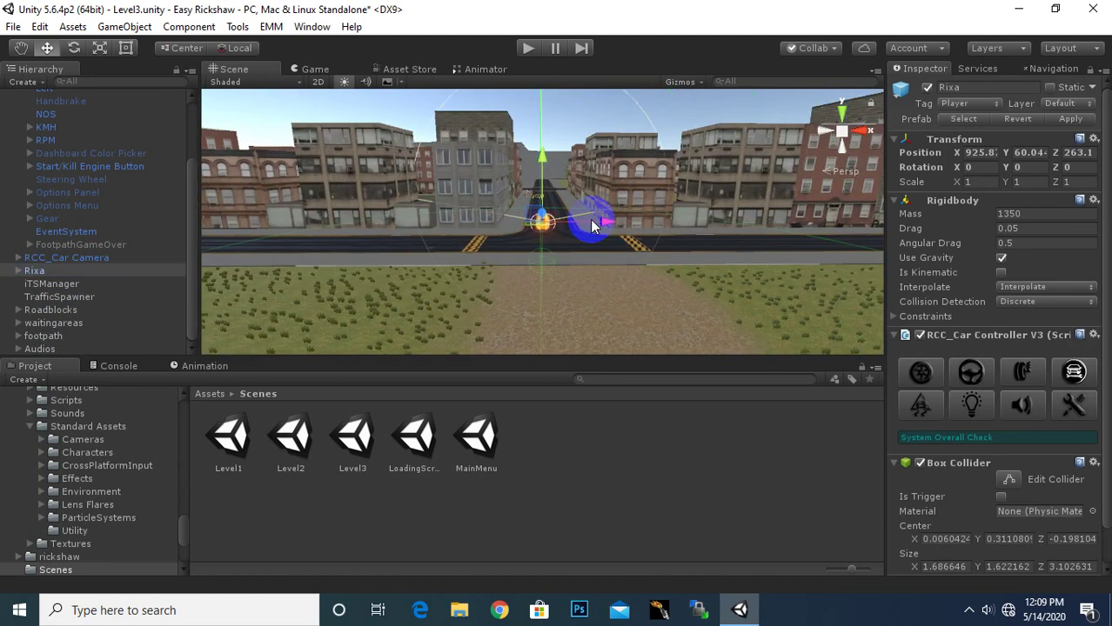
left_click_drag(590, 219, 600, 236, "alt")
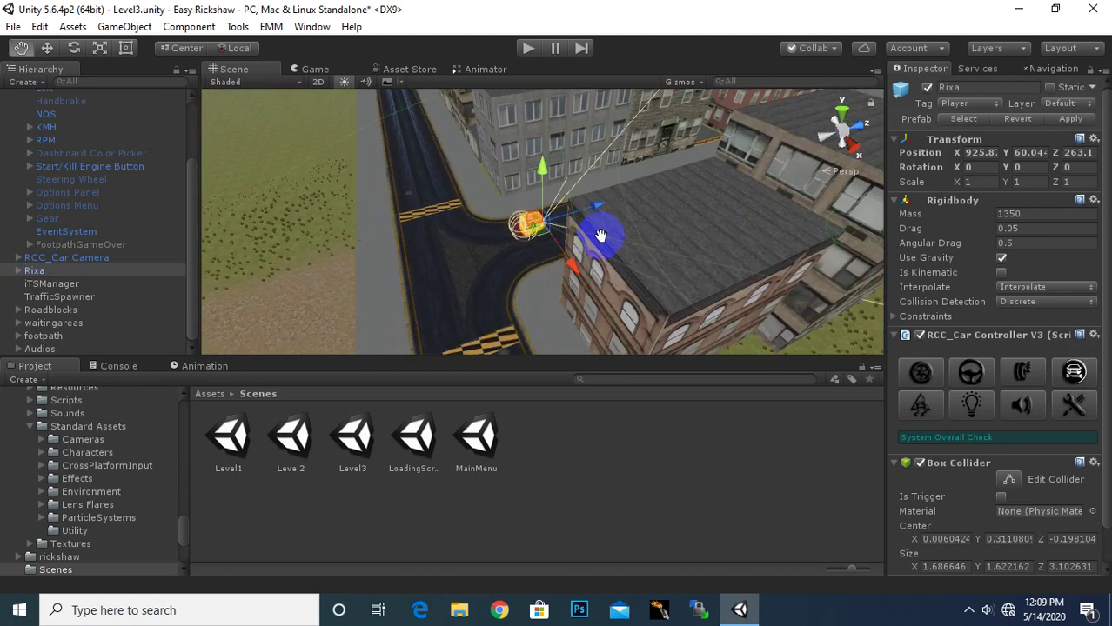
middle_click_drag(600, 236, 498, 372)
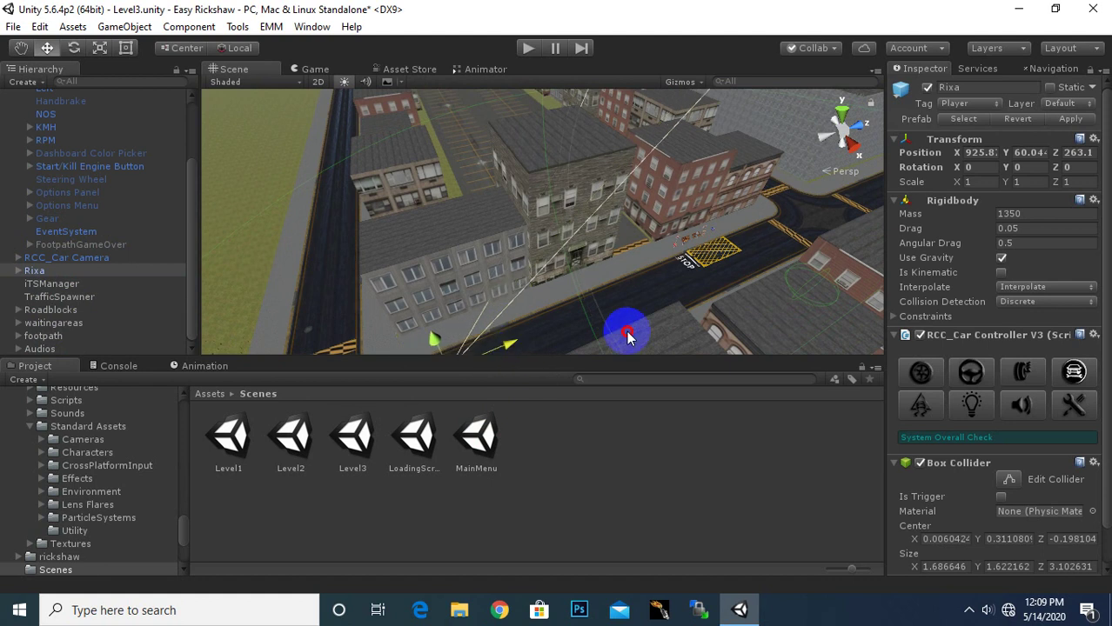
Slide Rixa up the street onto the yellow hatched box beside the STOP marking
left_click_drag(628, 336, 943, 285)
mouse_move(670, 290)
middle_mouse_down()
mouse_move(682, 295)
mouse_move(574, 323)
middle_mouse_up()
key("f")
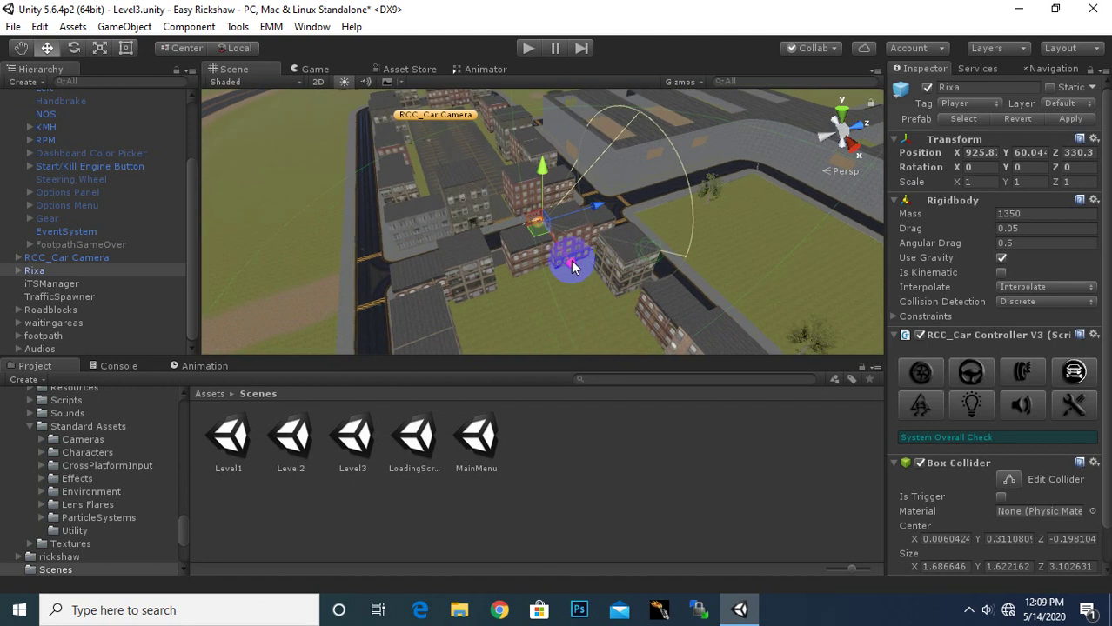
scroll(568, 258, "up", 3)
scroll(569, 257, "up", 2)
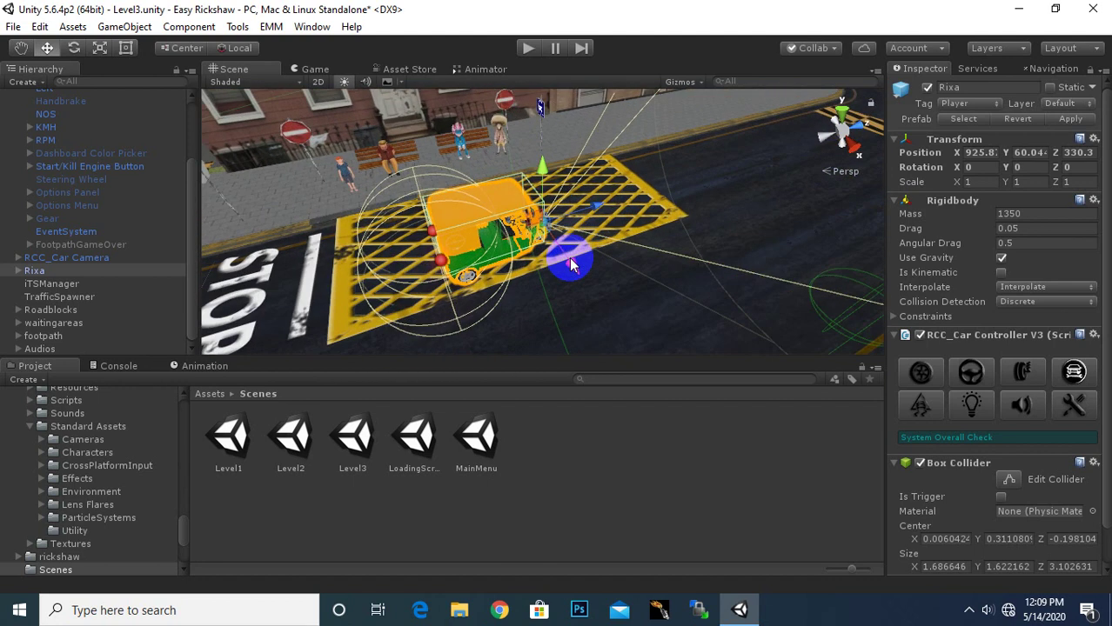
scroll(569, 257, "up", 2)
scroll(572, 263, "up", 2)
mouse_move(571, 263)
left_mouse_down()
mouse_move(380, 228)
mouse_move(574, 213)
mouse_move(550, 228)
mouse_move(526, 224)
mouse_move(623, 201)
left_mouse_up()
Orbit and zoom to inspect the parked rickshaw from above and the side
mouse_move(748, 190)
left_mouse_down("alt")
mouse_move(668, 232)
mouse_move(637, 206)
left_mouse_up("alt")
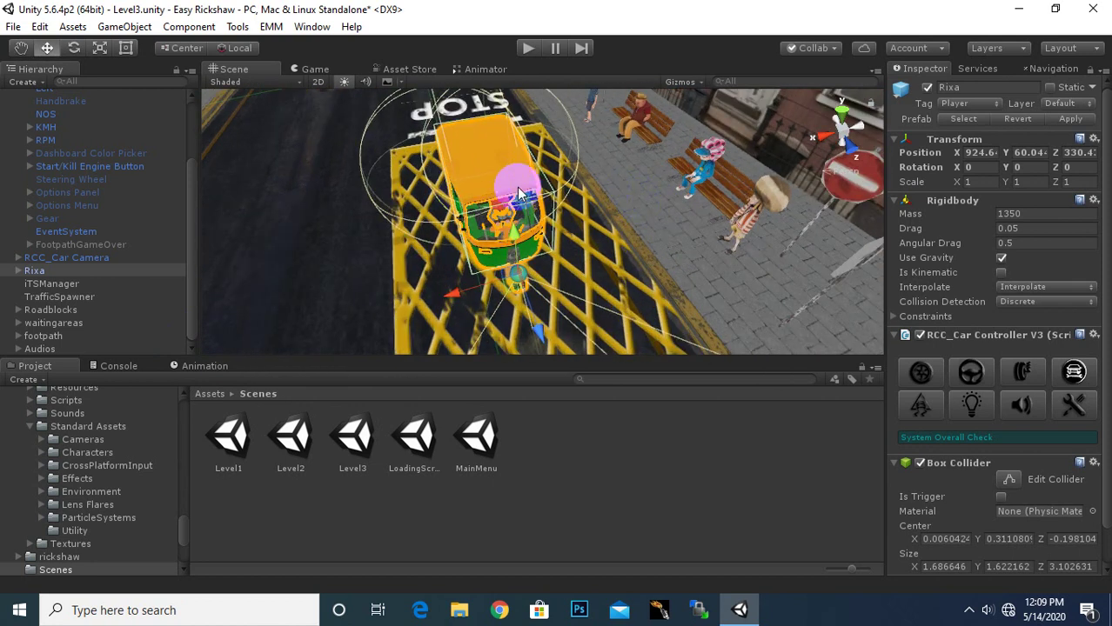
left_click_drag(544, 274, 714, 186, "alt")
scroll(620, 206, "up", 3)
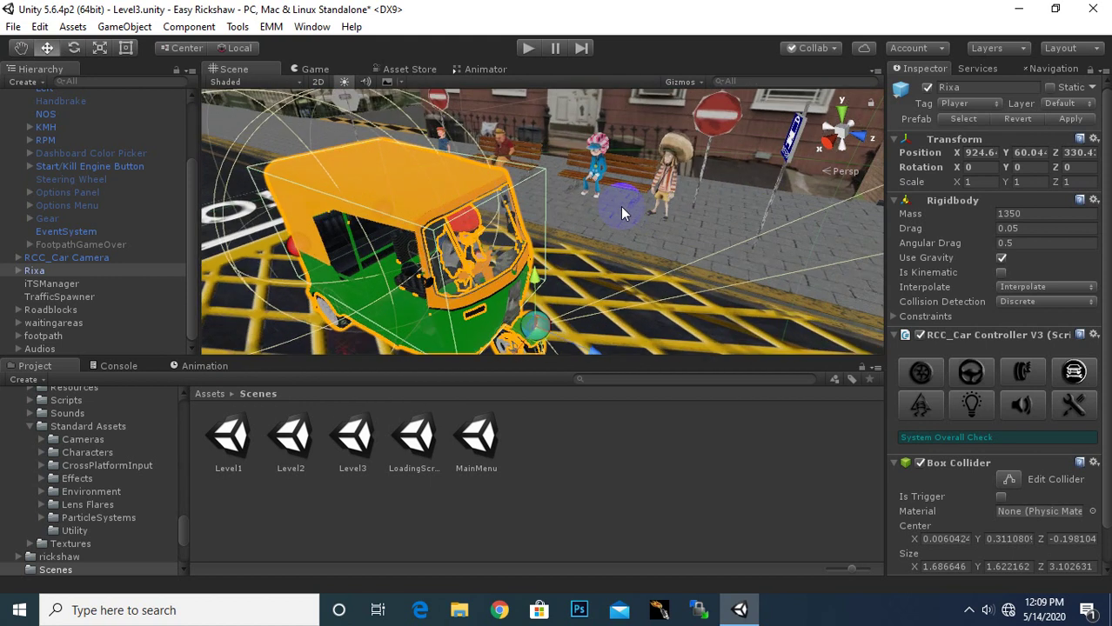
scroll(620, 206, "up", 3)
scroll(628, 198, "up", 3)
scroll(620, 176, "up", 2)
Move sporty_granny@Sitting off the bench and up into the rickshaw
left_click(620, 176)
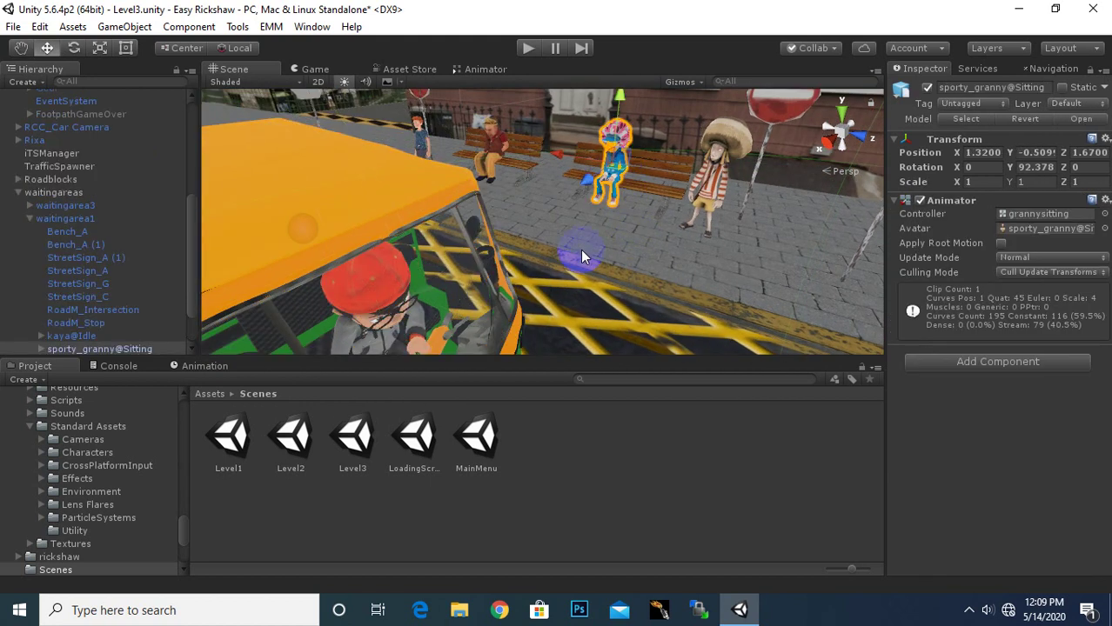
mouse_move(588, 180)
left_mouse_down()
mouse_move(520, 250)
mouse_move(928, 140)
mouse_move(667, 200)
left_mouse_up()
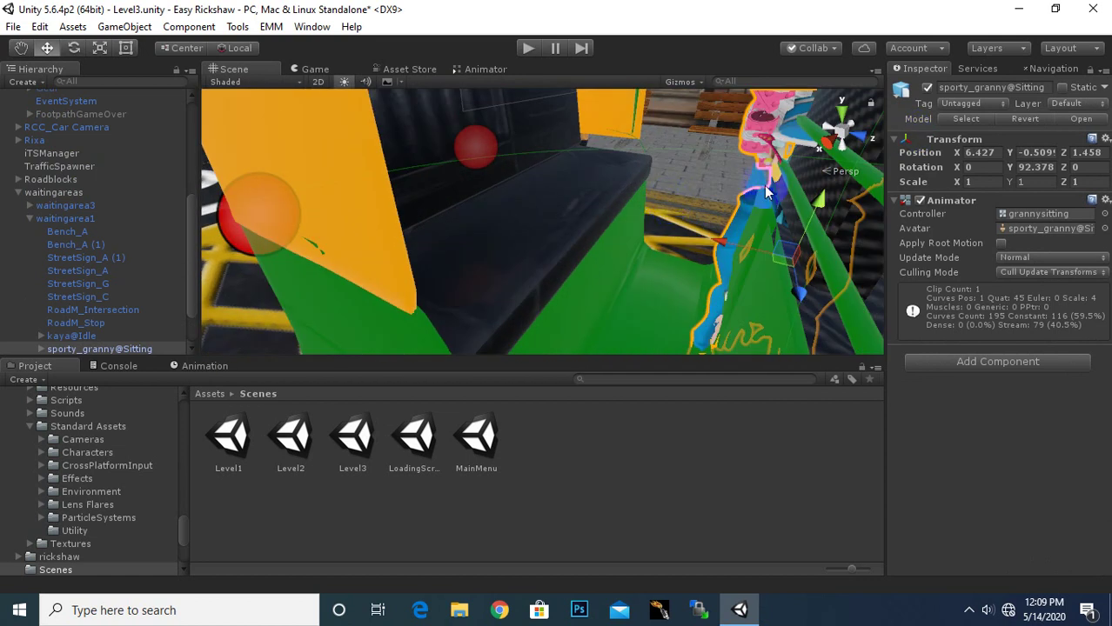
mouse_move(818, 207)
left_mouse_down()
mouse_move(826, 150)
mouse_move(635, 174)
mouse_move(582, 317)
mouse_move(693, 221)
left_mouse_up()
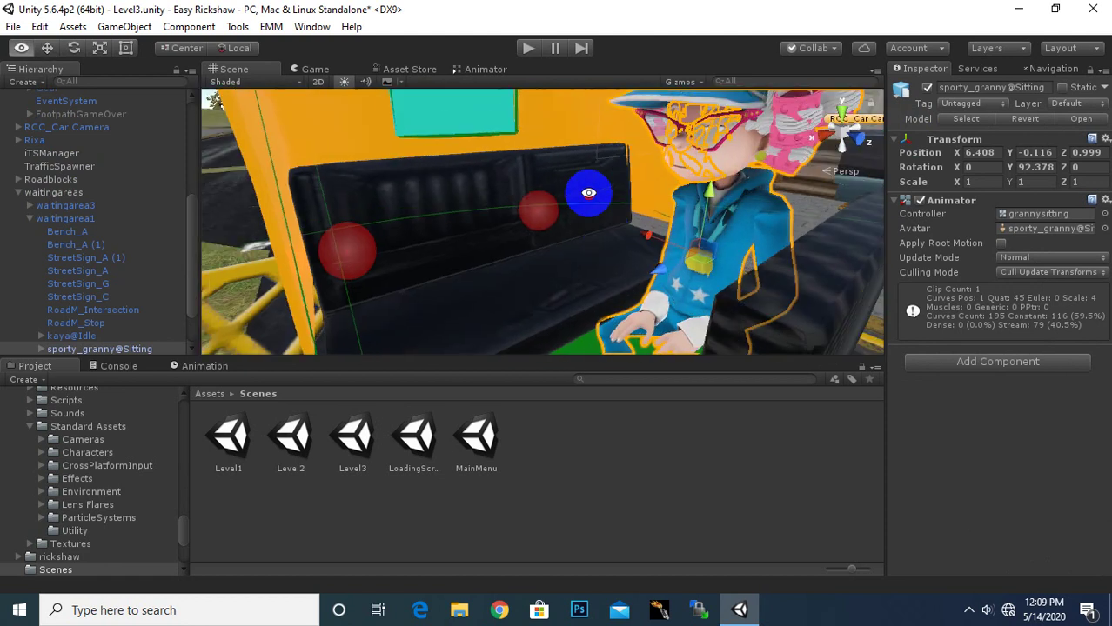
scroll(693, 221, "down", 5)
mouse_move(714, 287)
left_mouse_down("alt")
mouse_move(784, 331)
mouse_move(835, 391)
left_mouse_up("alt")
mouse_move(621, 263)
left_mouse_down()
mouse_move(570, 224)
mouse_move(570, 209)
left_mouse_up()
Set the granny's Y rotation to 0 so she faces forward
left_click(74, 48)
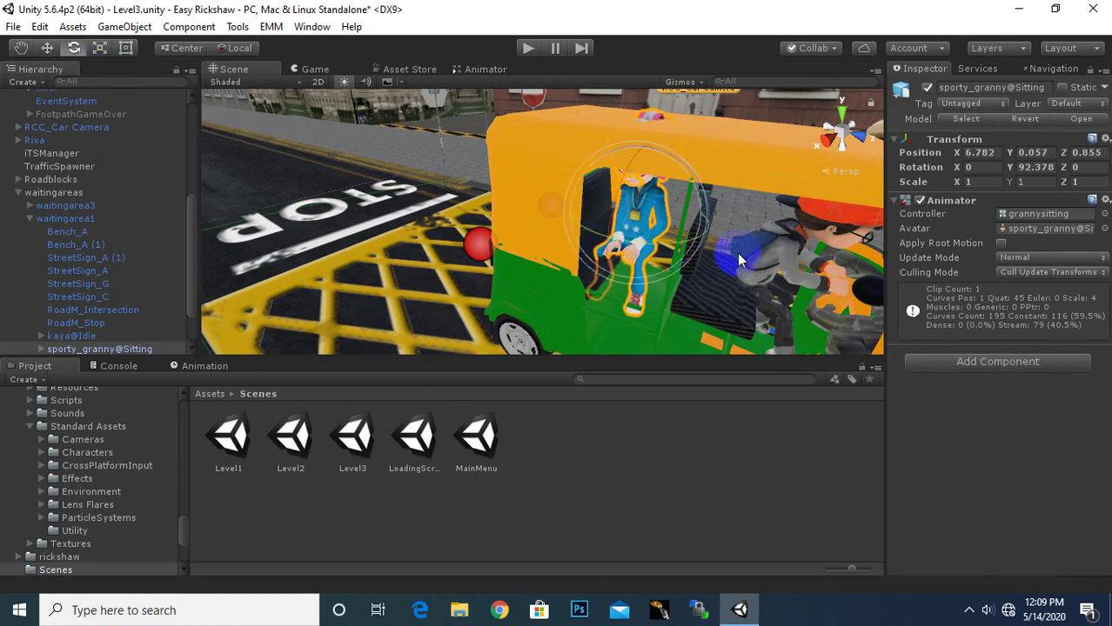
left_click_drag(680, 242, 741, 231)
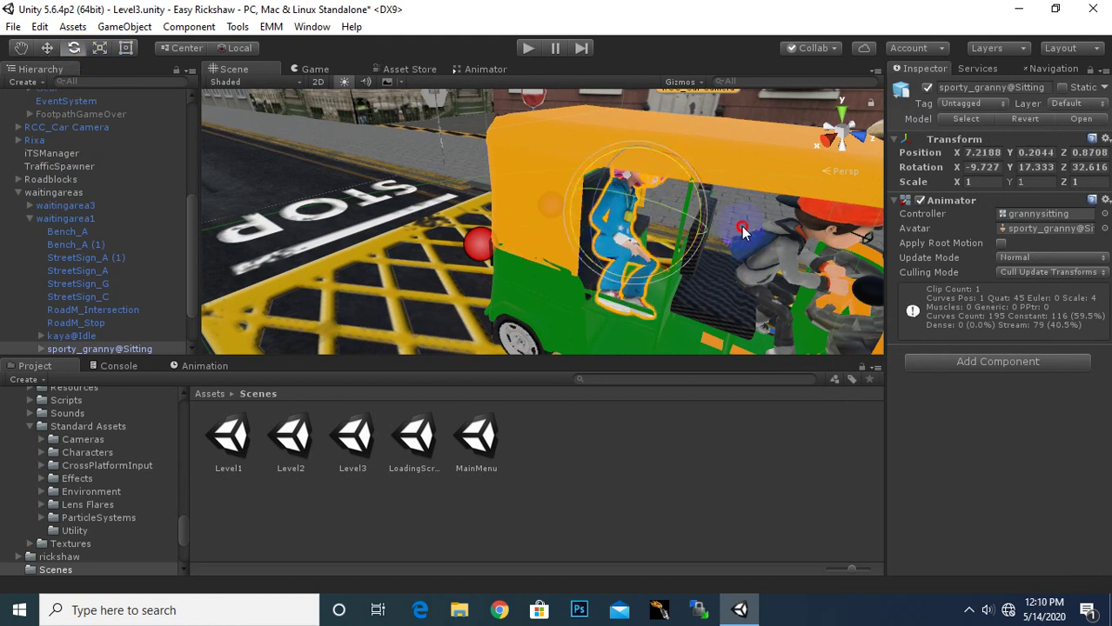
key("z")
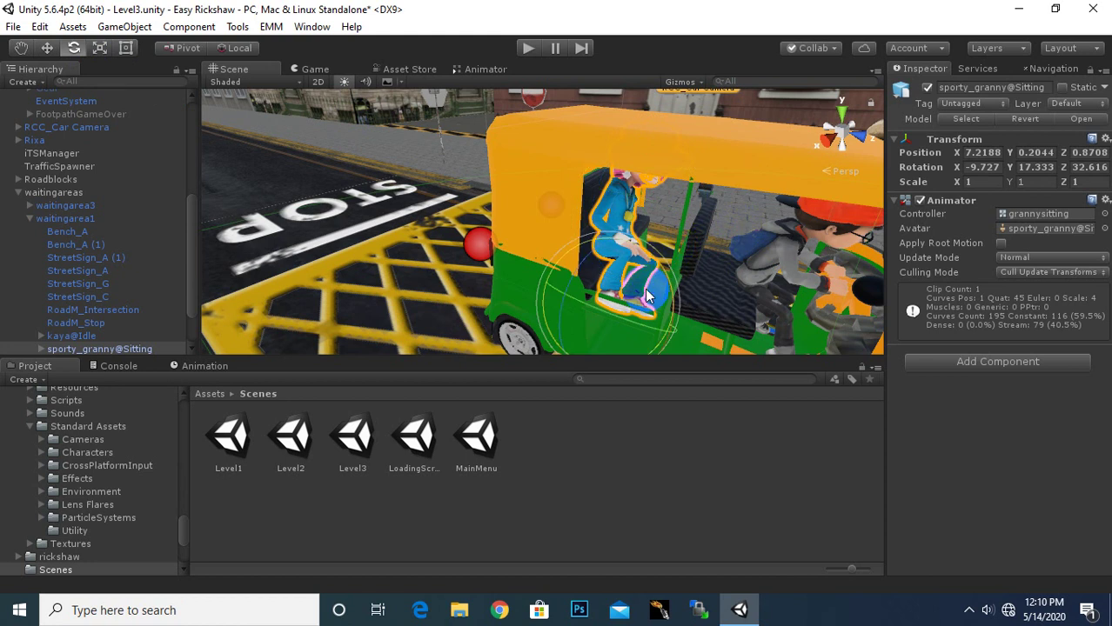
key("ctrl+z")
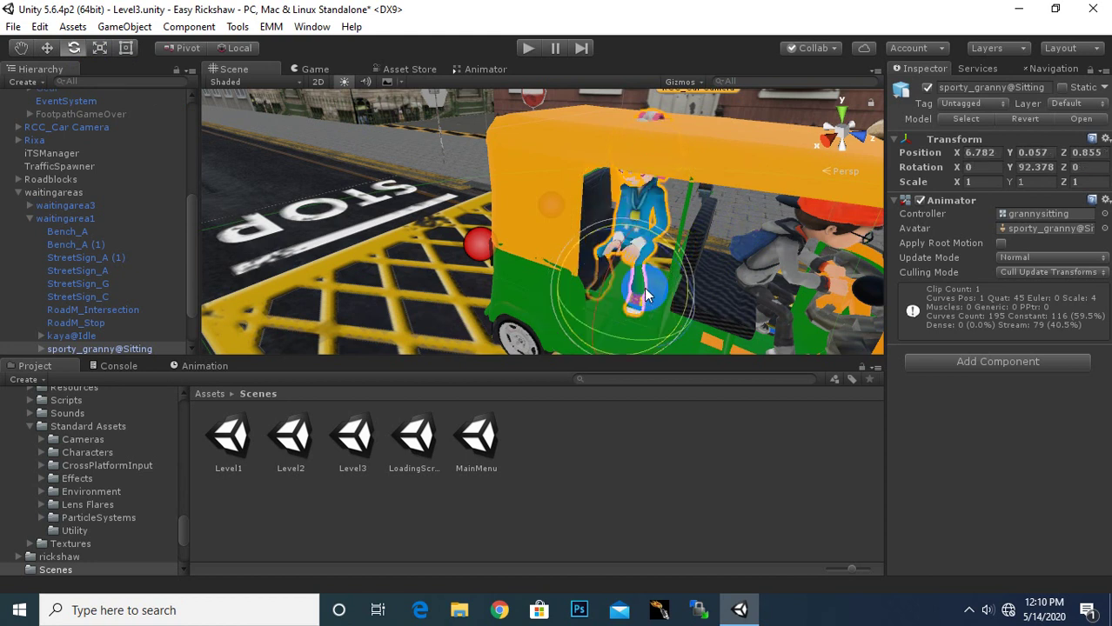
mouse_move(642, 294)
left_mouse_down("alt")
mouse_move(617, 302)
mouse_move(709, 302)
left_mouse_up("alt")
left_click(1043, 167)
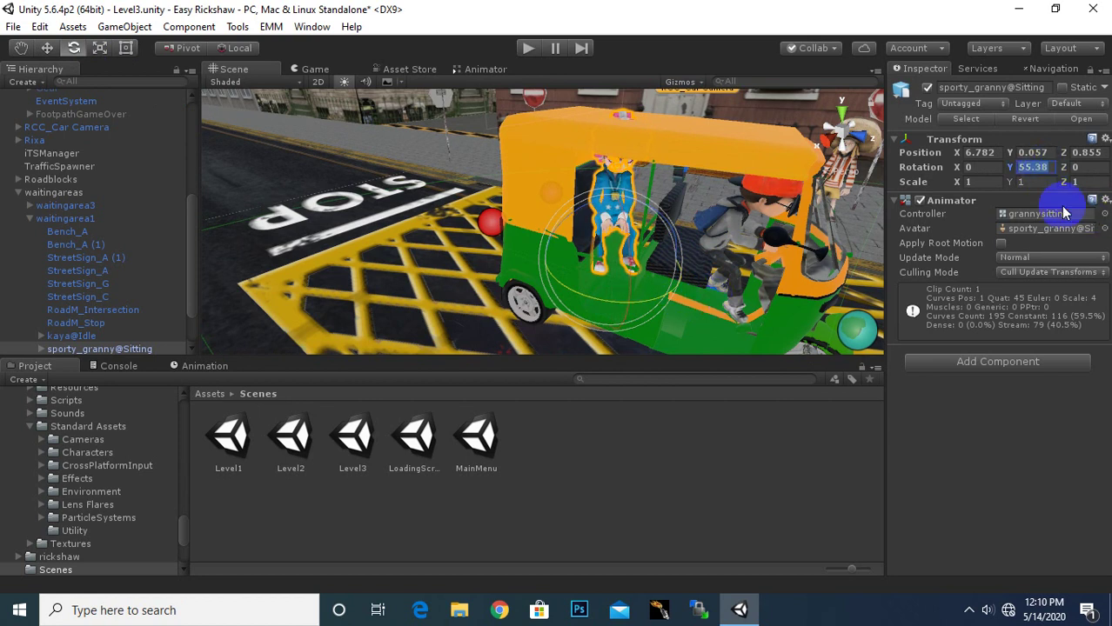
type("90")
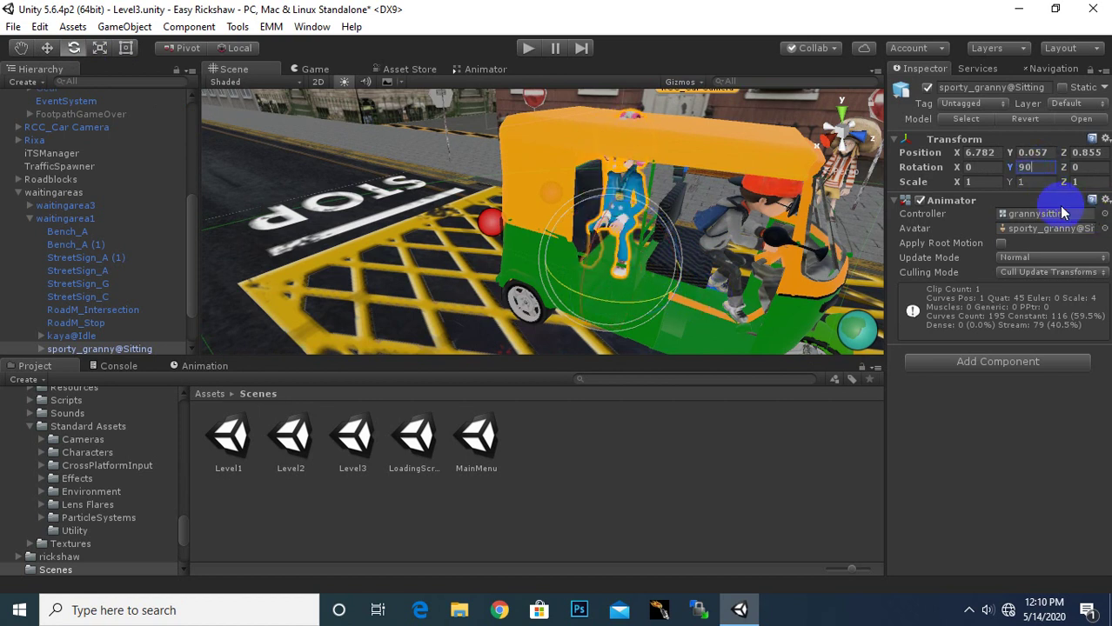
left_click(1025, 167)
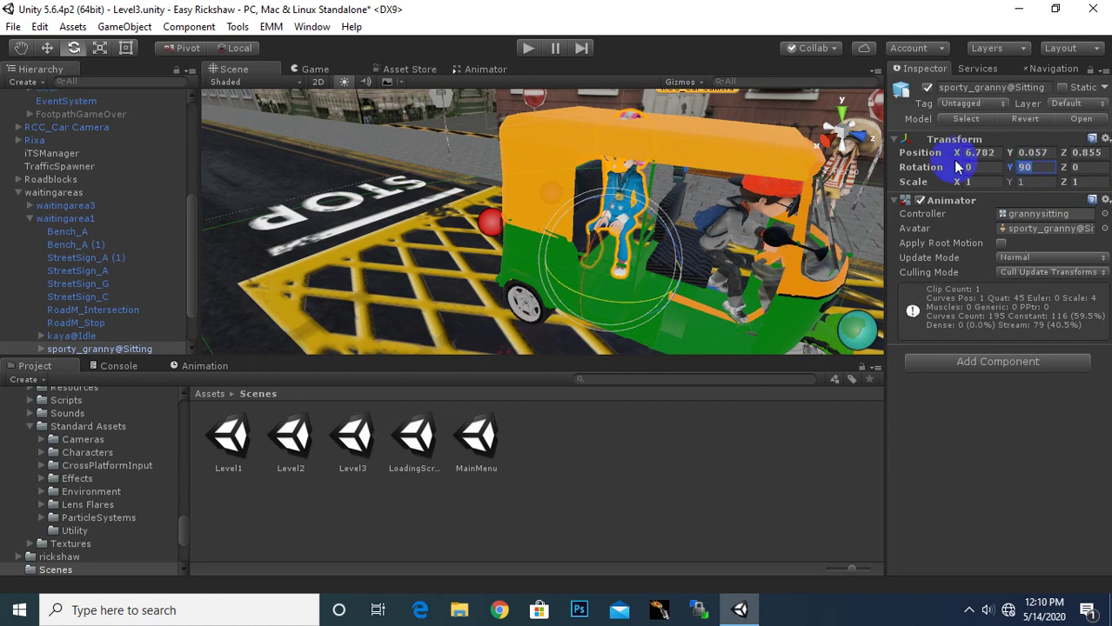
type("0")
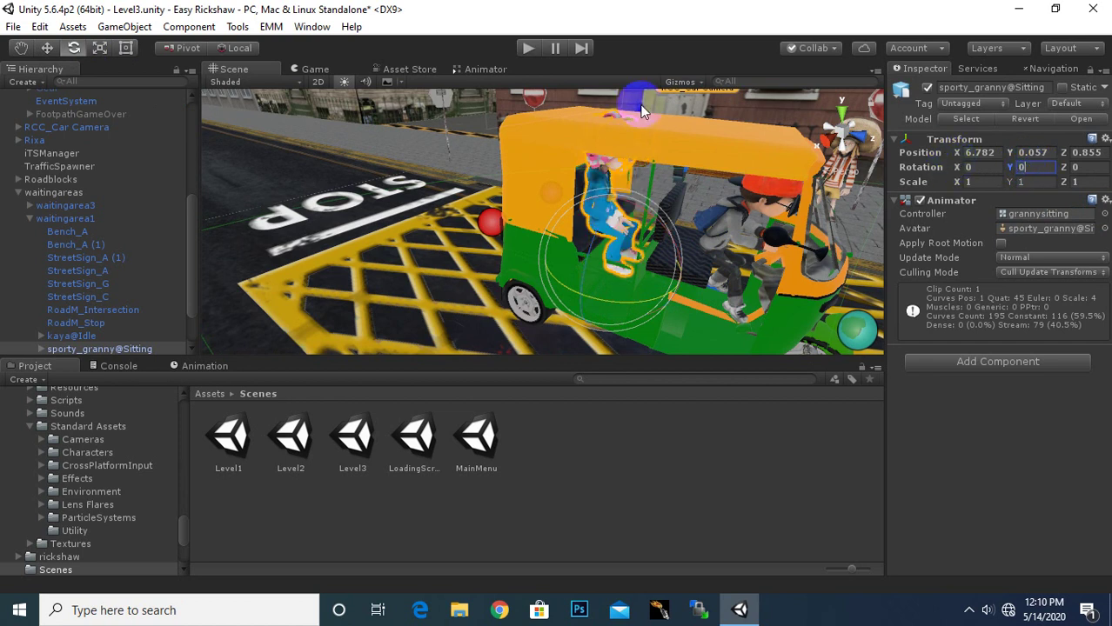
Settle the granny onto the back seat at X 7.102, Y 0.104, Z 0.726
scroll(764, 154, "up", 5)
mouse_move(653, 241)
left_mouse_down("alt")
mouse_move(667, 149)
mouse_move(618, 249)
mouse_move(623, 228)
left_mouse_up("alt")
left_click(47, 50)
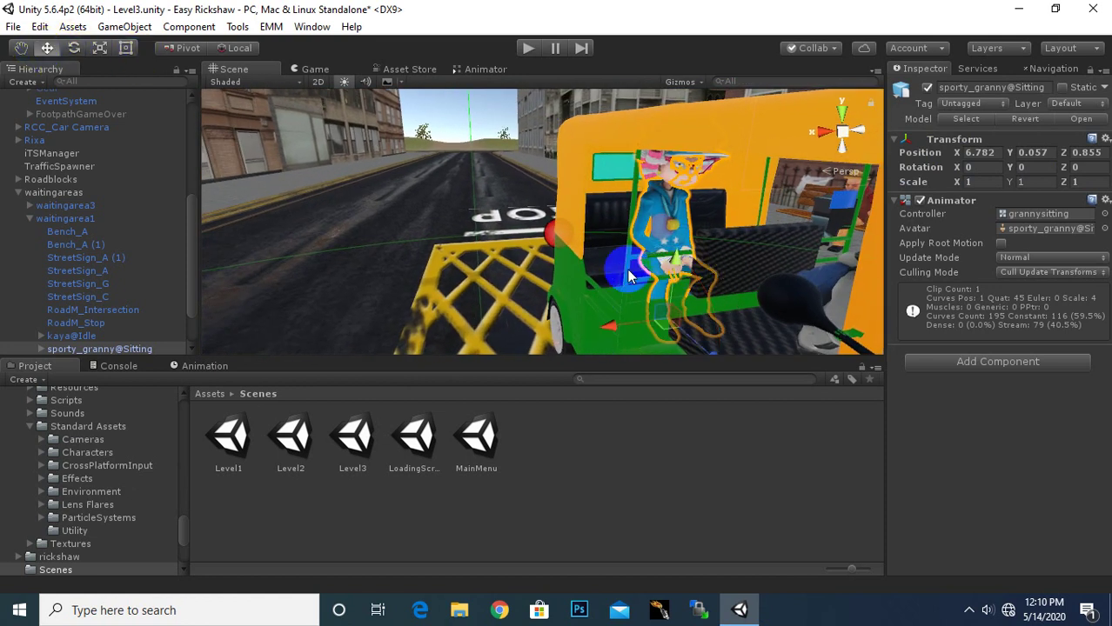
left_click_drag(699, 293, 640, 296)
left_click_drag(682, 237, 592, 312)
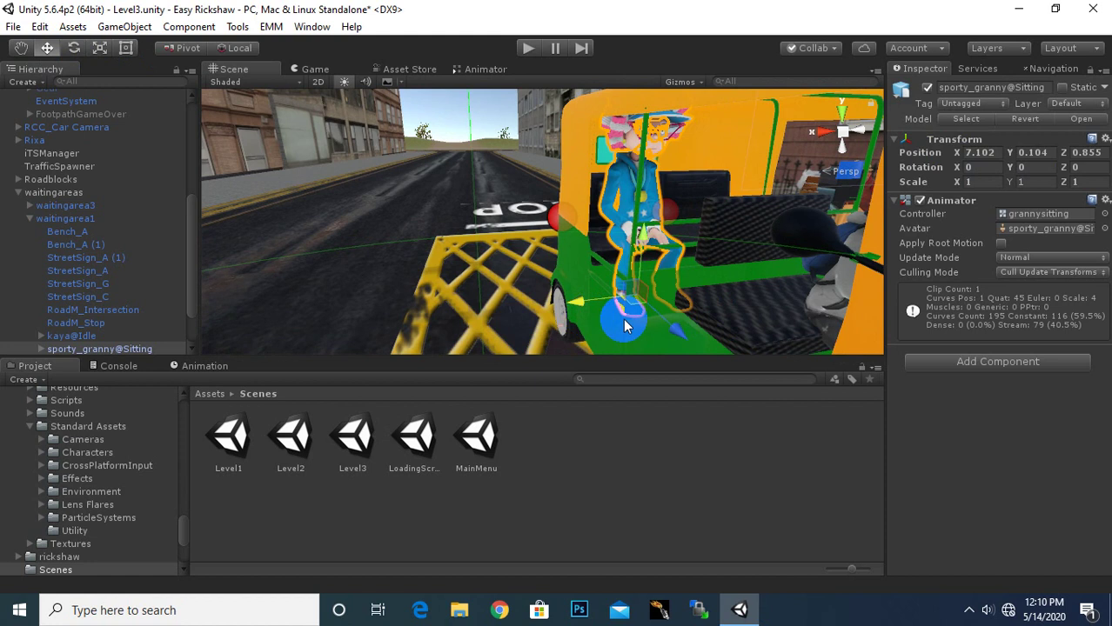
mouse_move(591, 313)
left_mouse_down()
mouse_move(666, 323)
mouse_move(511, 377)
mouse_move(606, 278)
left_mouse_up()
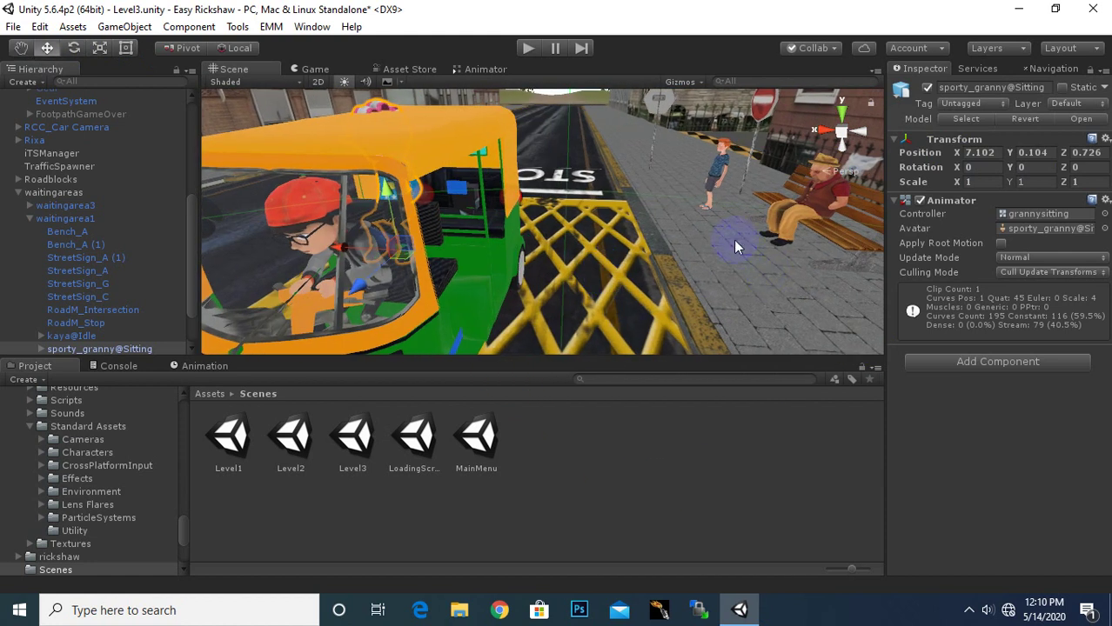
Move theboss@Sitting off the bench into the rickshaw beside the granny
left_click(719, 175)
left_click(777, 236)
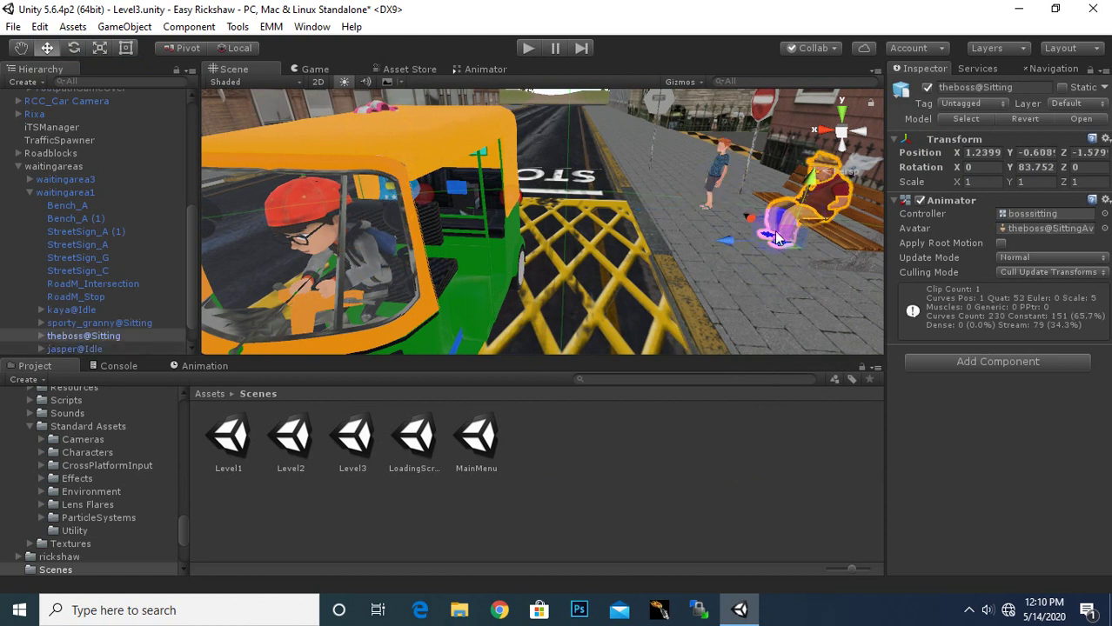
left_click_drag(715, 246, 563, 273)
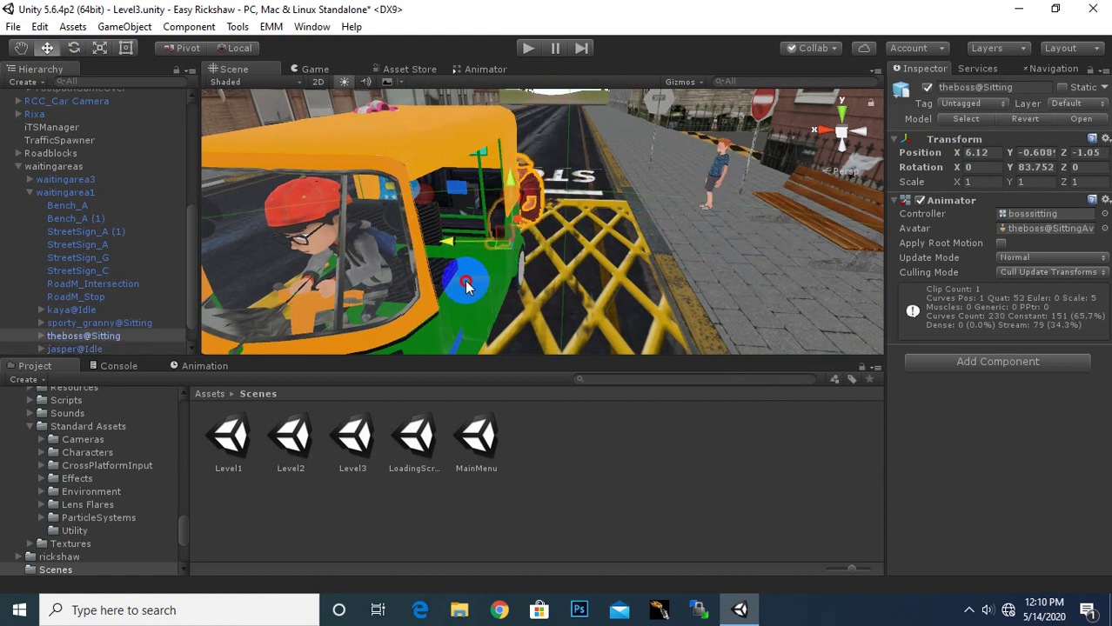
mouse_move(507, 282)
left_mouse_down()
mouse_move(452, 280)
mouse_move(350, 321)
left_mouse_up()
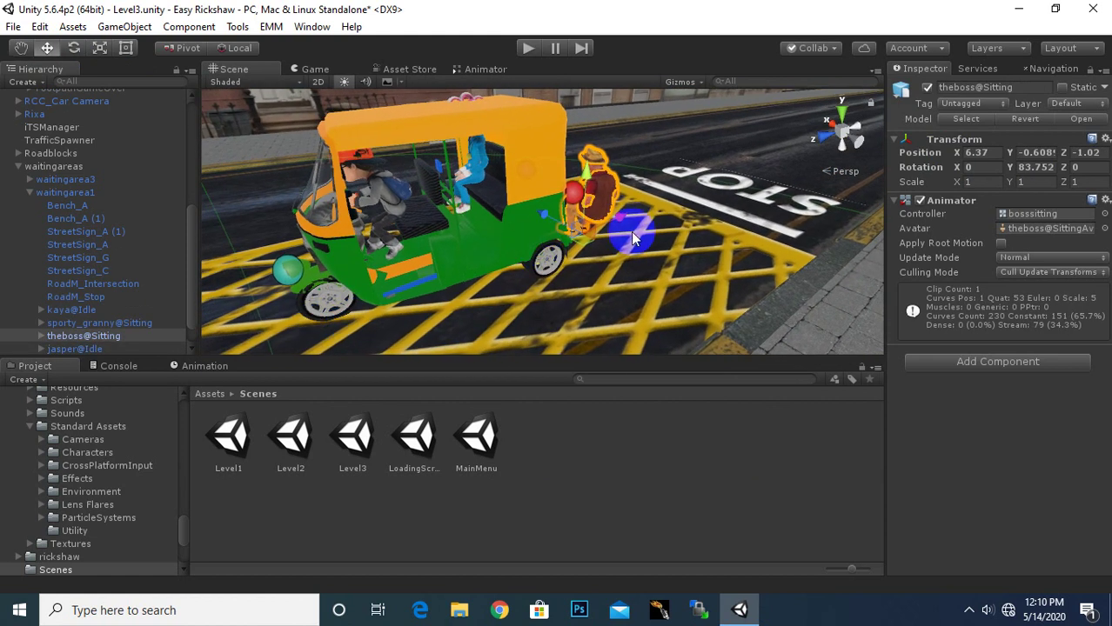
mouse_move(630, 231)
left_mouse_down()
mouse_move(539, 261)
mouse_move(752, 259)
left_mouse_up()
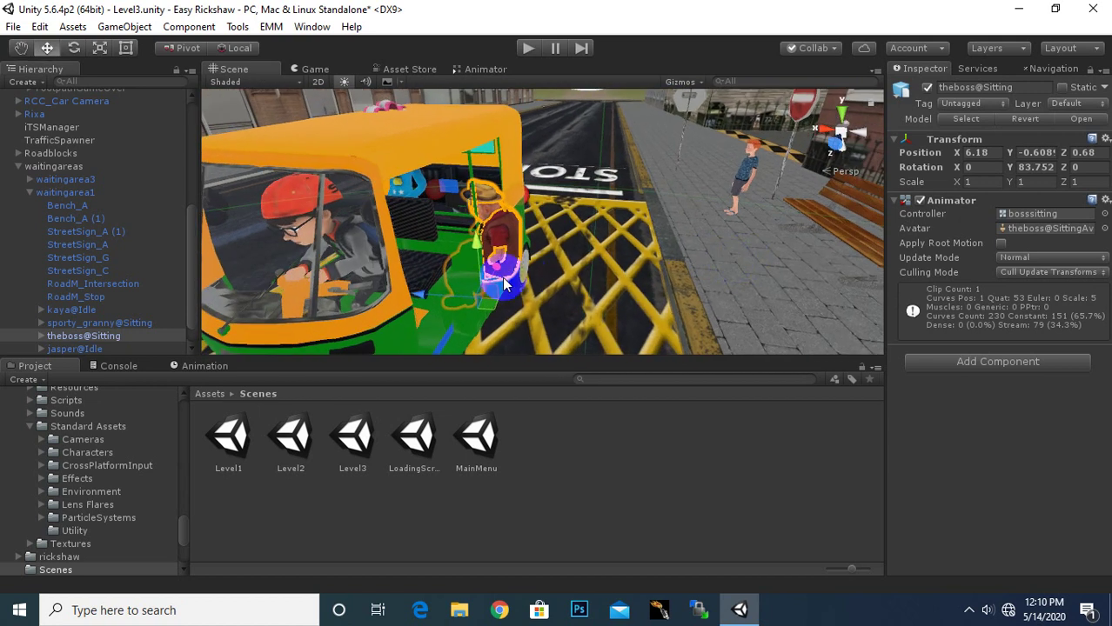
mouse_move(417, 295)
left_mouse_down()
mouse_move(427, 292)
mouse_move(396, 285)
mouse_move(469, 245)
mouse_move(594, 249)
left_mouse_up()
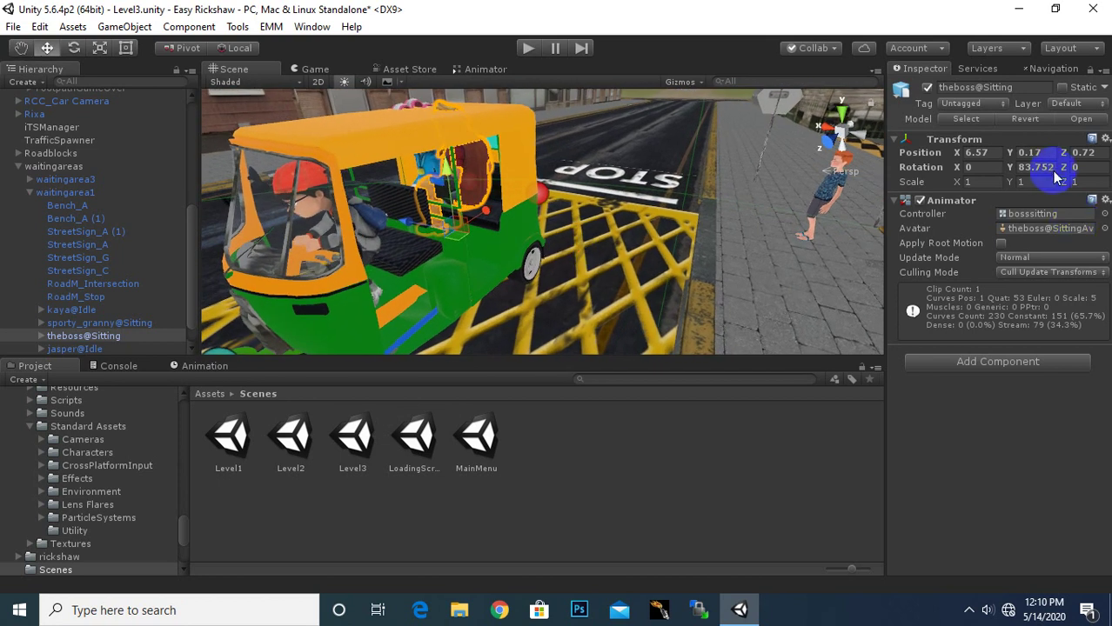
Set theboss's Y rotation to 0 so it faces forward
type("0")
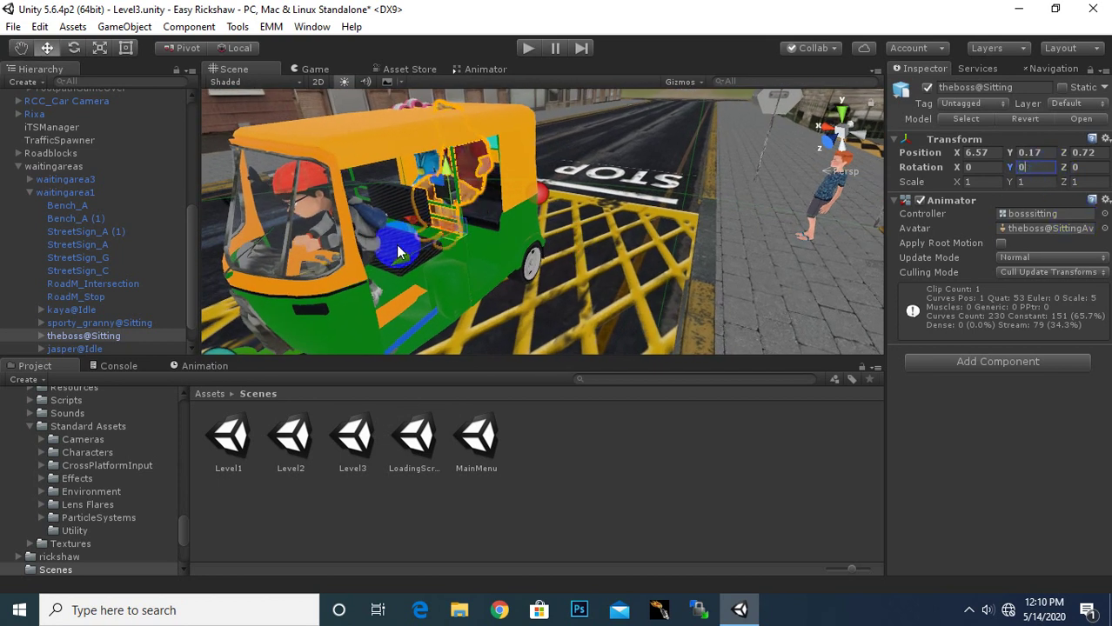
mouse_move(551, 250)
left_mouse_down("alt")
mouse_move(456, 196)
mouse_move(466, 187)
mouse_move(532, 235)
mouse_move(776, 147)
mouse_move(505, 230)
left_mouse_up("alt")
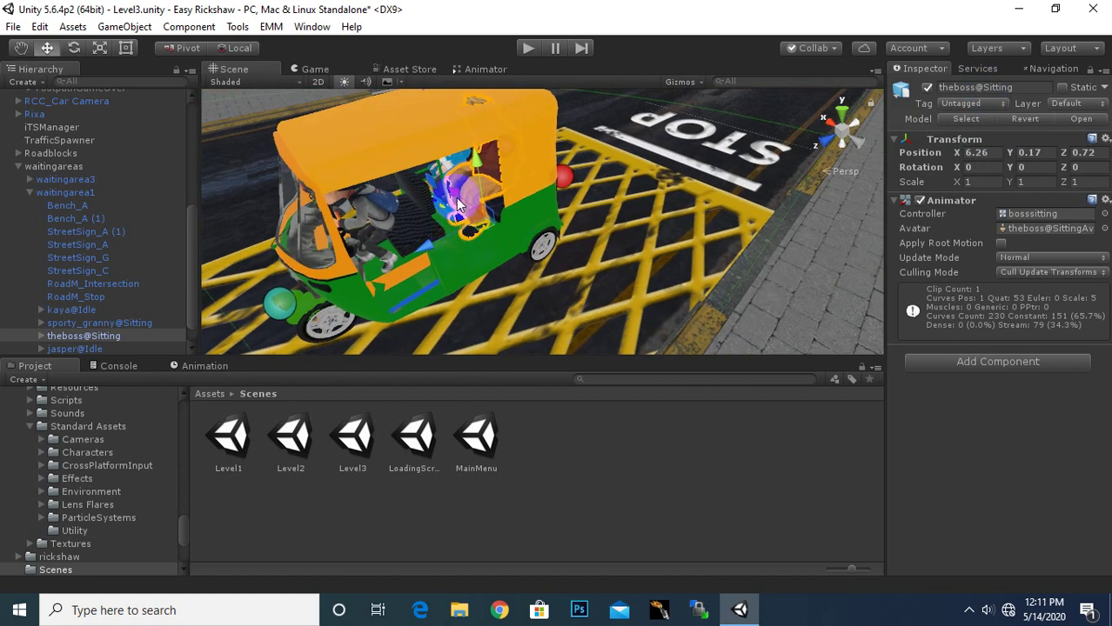
scroll(282, 300, "down", 3)
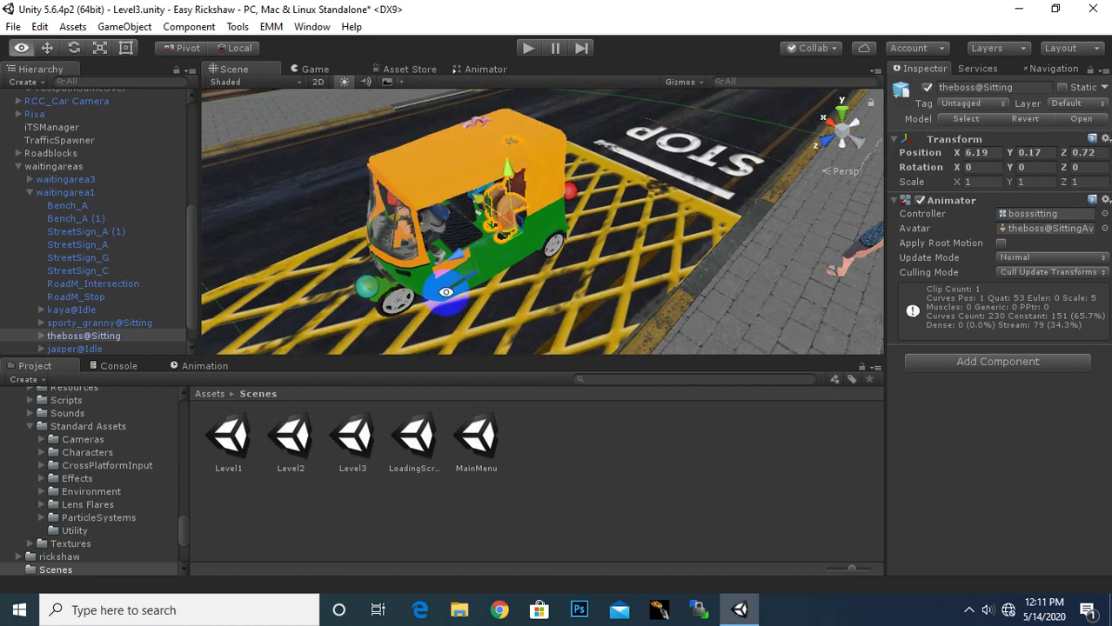
left_click(94, 326, "alt")
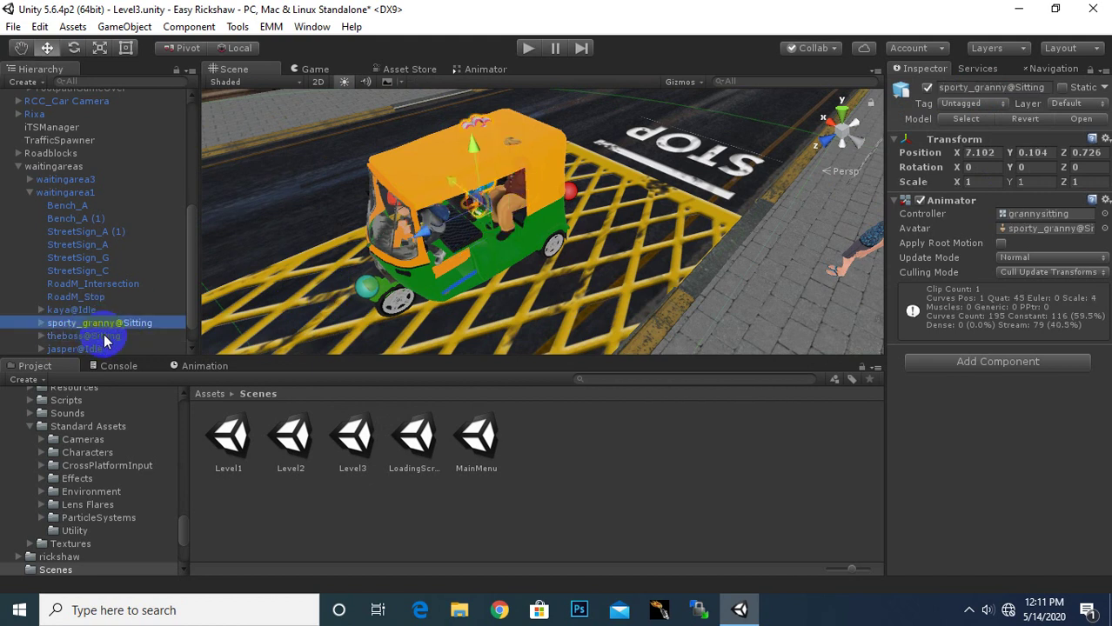
left_click(103, 337, "ctrl")
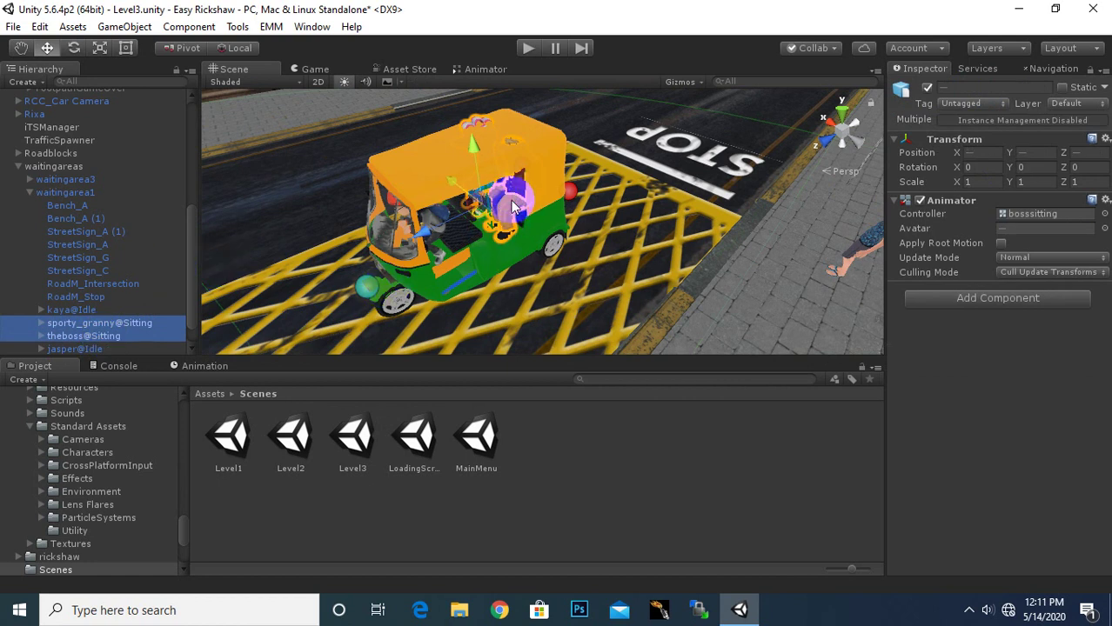
mouse_move(423, 233)
left_mouse_down("alt")
mouse_move(506, 162)
mouse_move(501, 151)
left_mouse_up("alt")
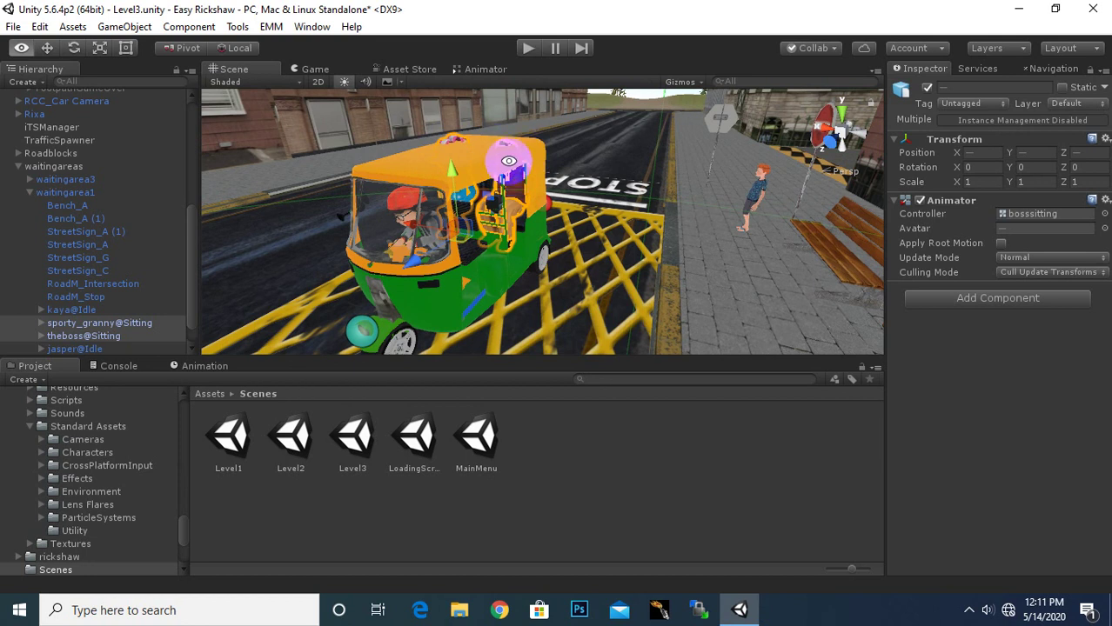
left_click(453, 177)
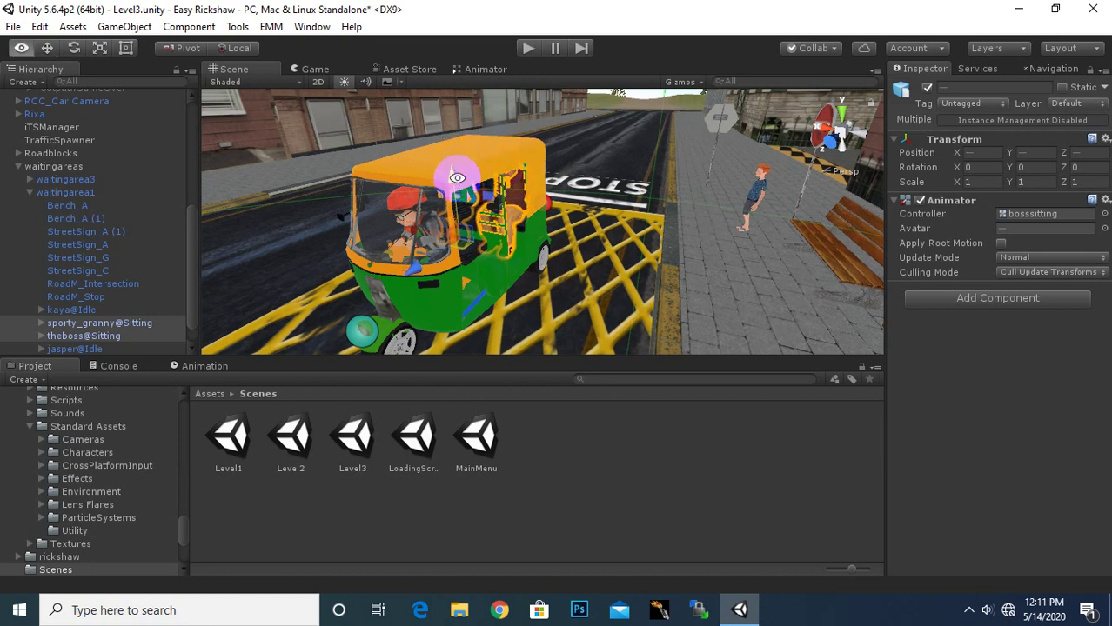
mouse_move(457, 177)
left_mouse_down("alt")
mouse_move(323, 271)
mouse_move(434, 168)
left_mouse_up("alt")
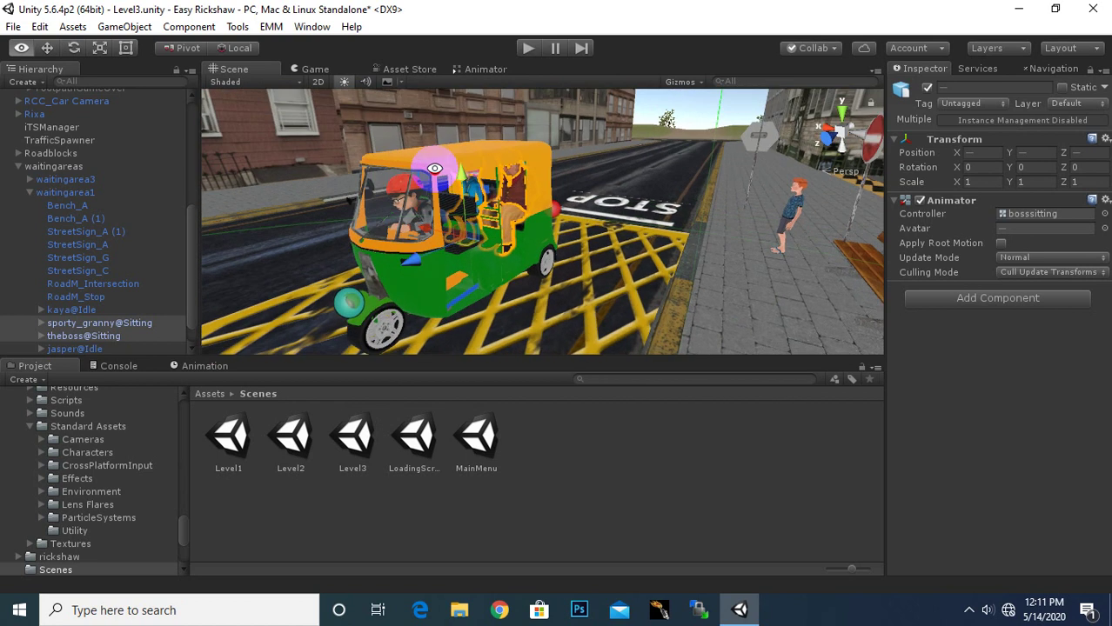
Scale sporty_granny and theboss to 0.93, then parent both under Rixa beside aj@Driving
left_click_drag(434, 168, 149, 136, "alt")
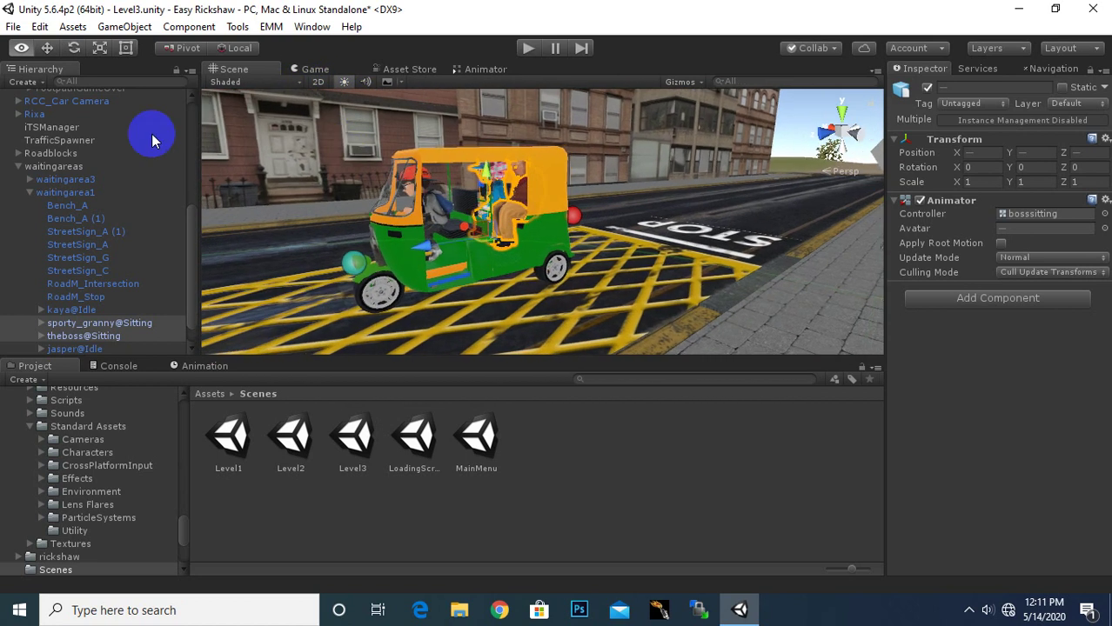
left_click(97, 50)
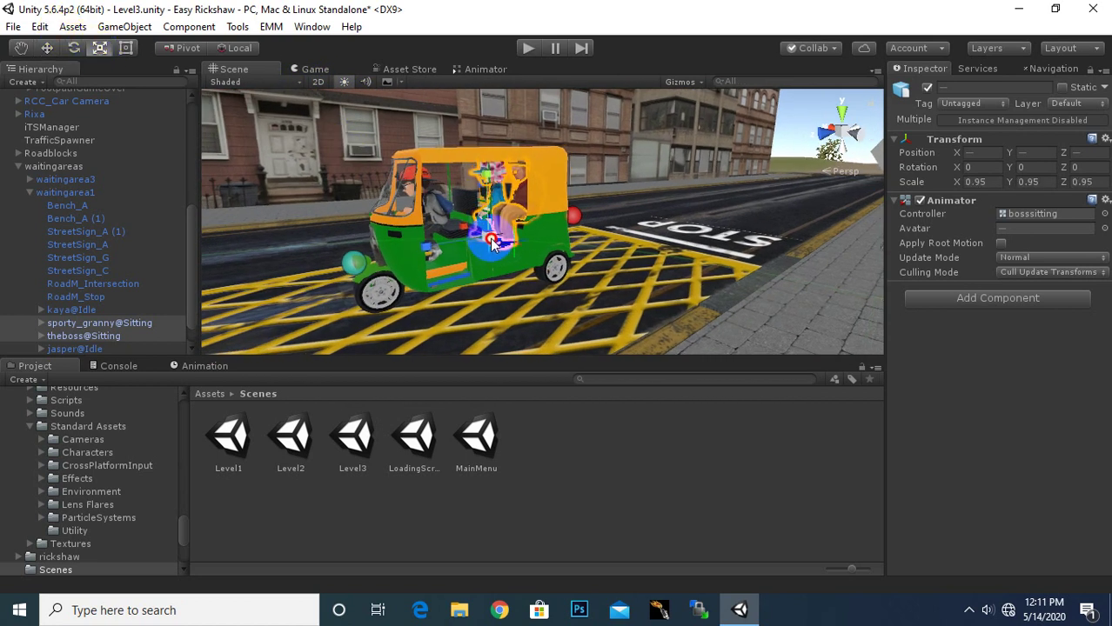
left_click(46, 48)
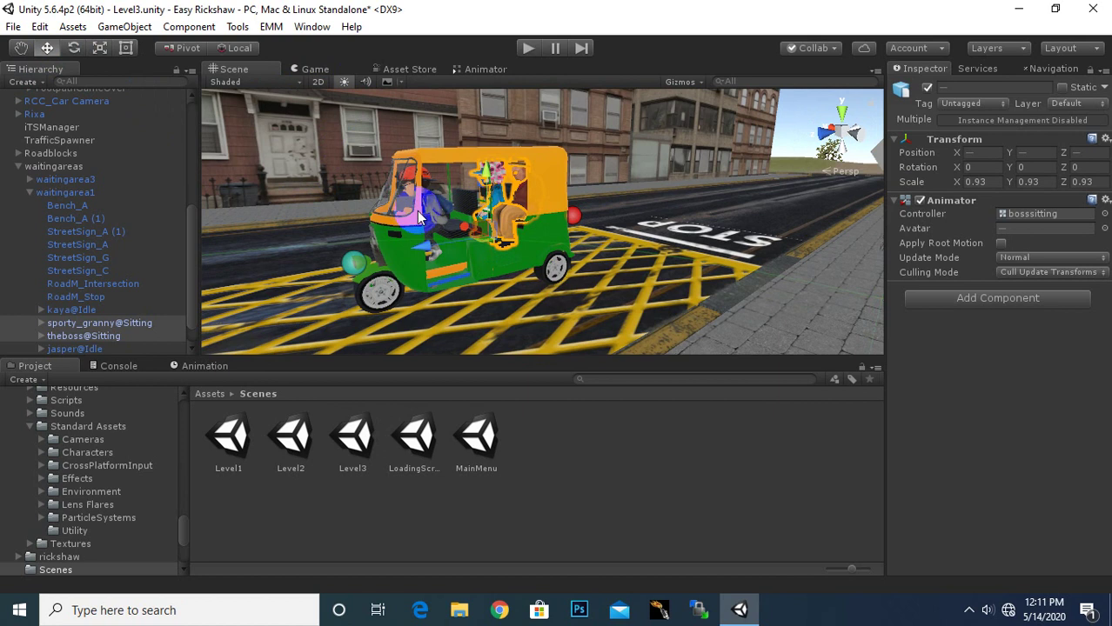
scroll(442, 186, "up", 5)
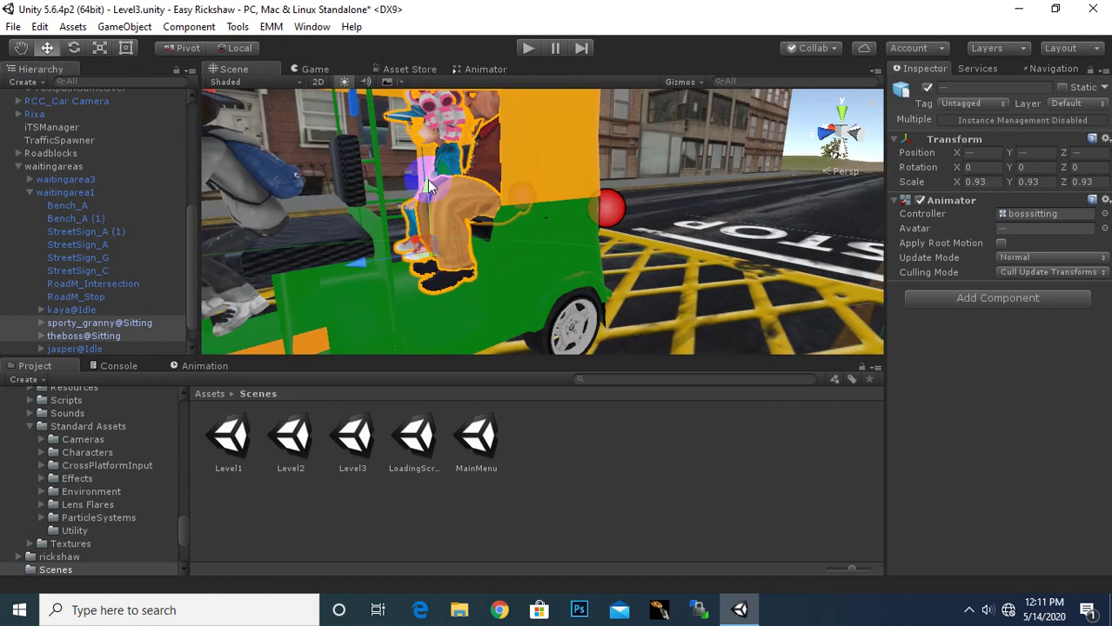
mouse_move(428, 185)
left_mouse_down("alt")
mouse_move(450, 248)
mouse_move(347, 235)
mouse_move(403, 240)
left_mouse_up("alt")
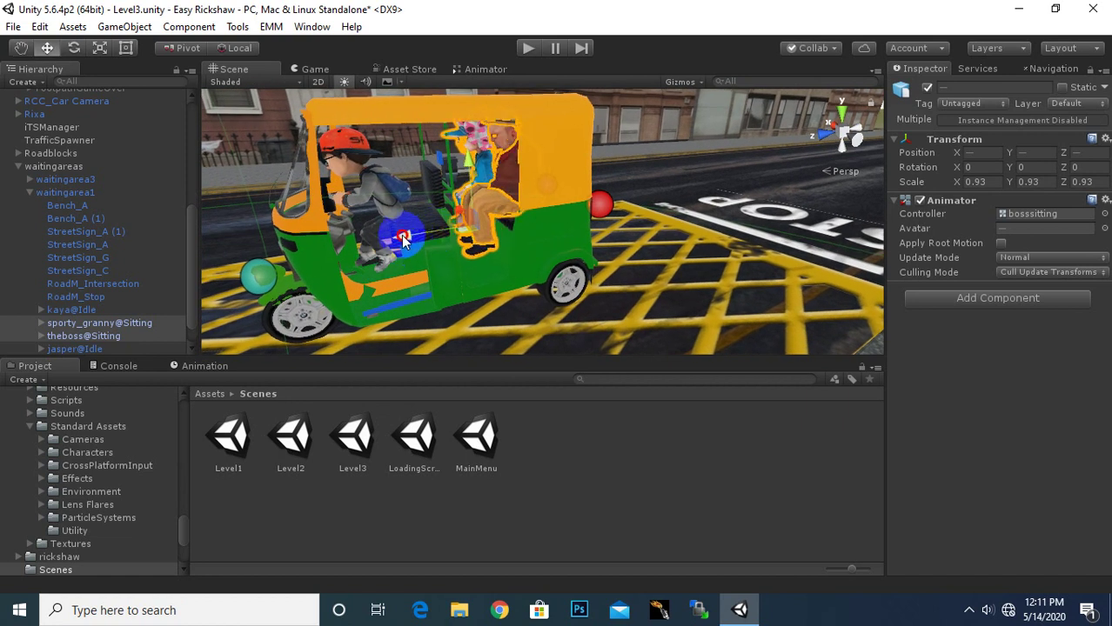
scroll(391, 237, "down", 3)
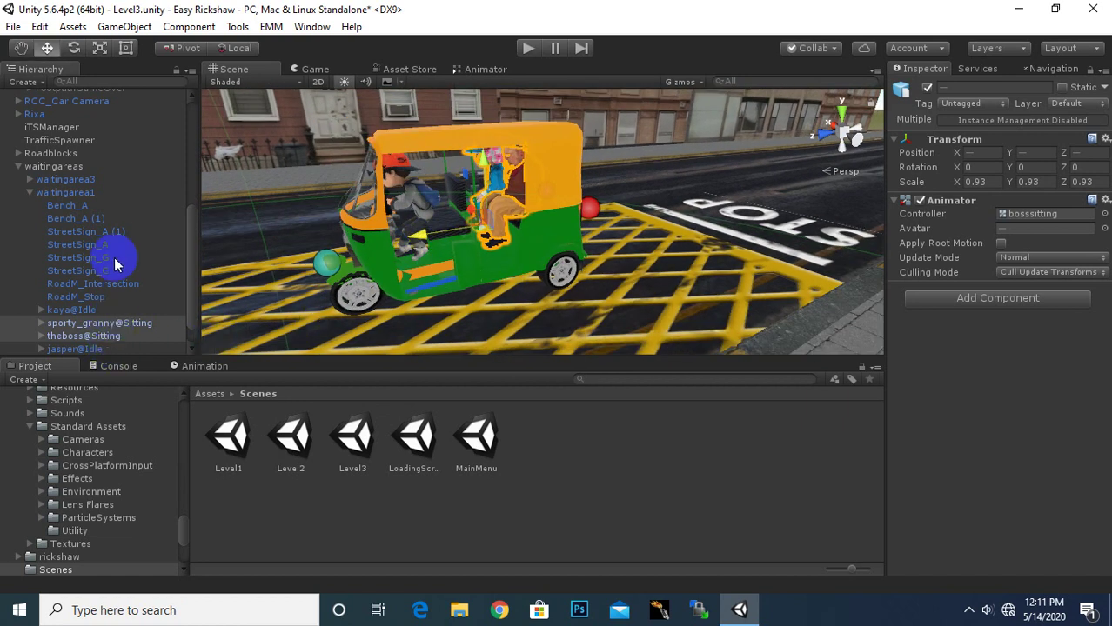
mouse_move(111, 321)
left_mouse_down()
mouse_move(37, 135)
mouse_move(39, 114)
left_mouse_up()
left_click(36, 114)
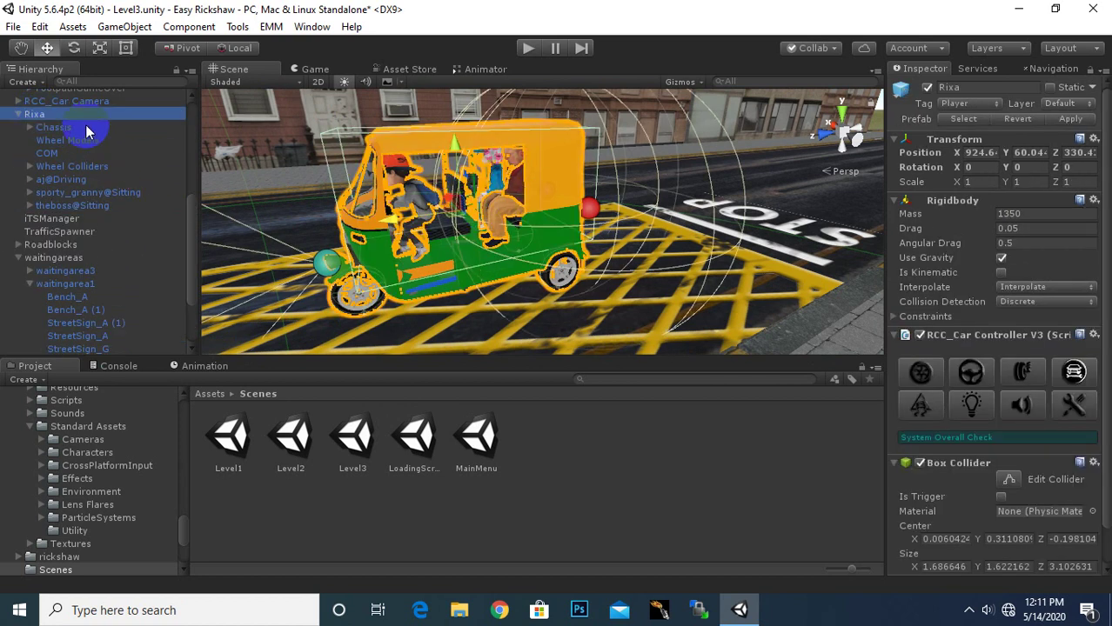
left_click(18, 114)
scroll(529, 231, "down", 3)
mouse_move(529, 230)
left_mouse_down("alt")
mouse_move(496, 305)
mouse_move(161, 274)
mouse_move(298, 292)
left_mouse_up("alt")
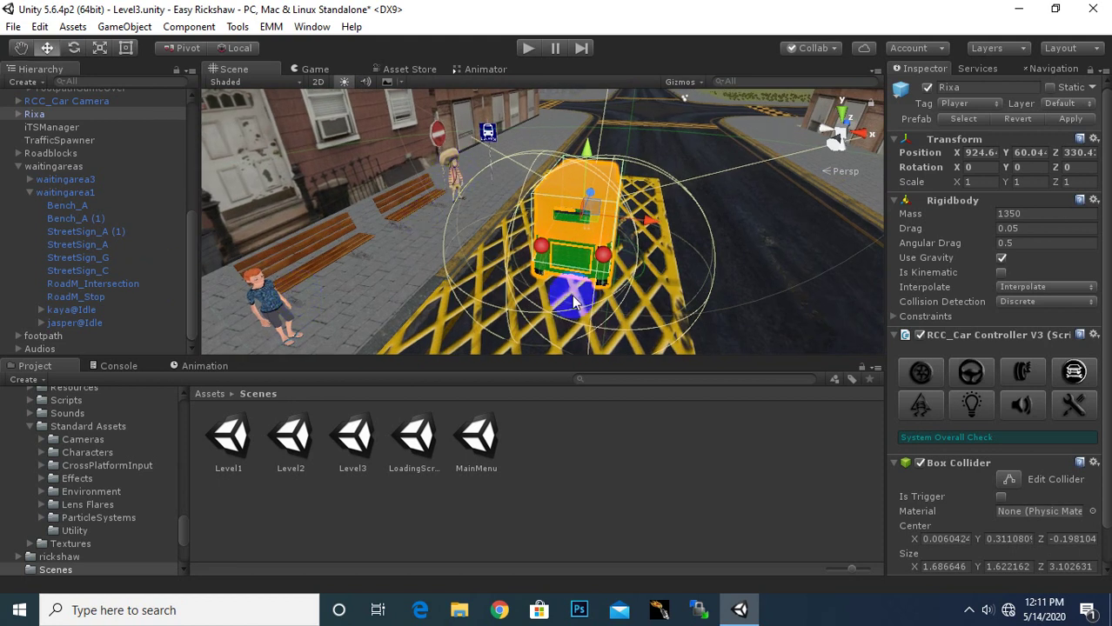
mouse_move(573, 300)
left_mouse_down("alt")
mouse_move(358, 332)
mouse_move(416, 262)
mouse_move(464, 267)
left_mouse_up("alt")
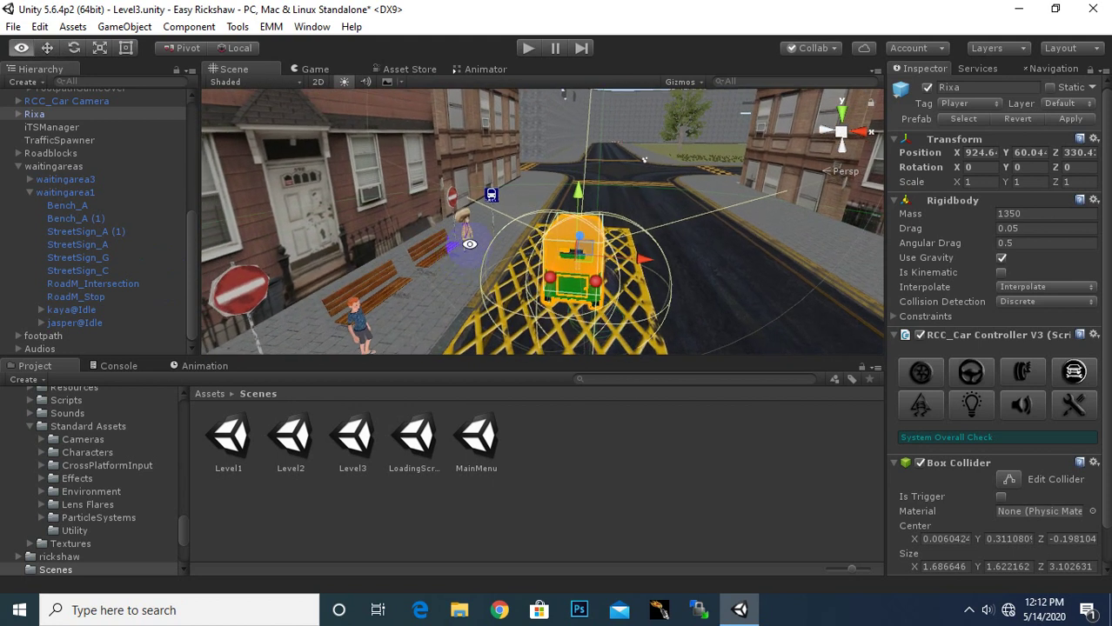
left_click(528, 52)
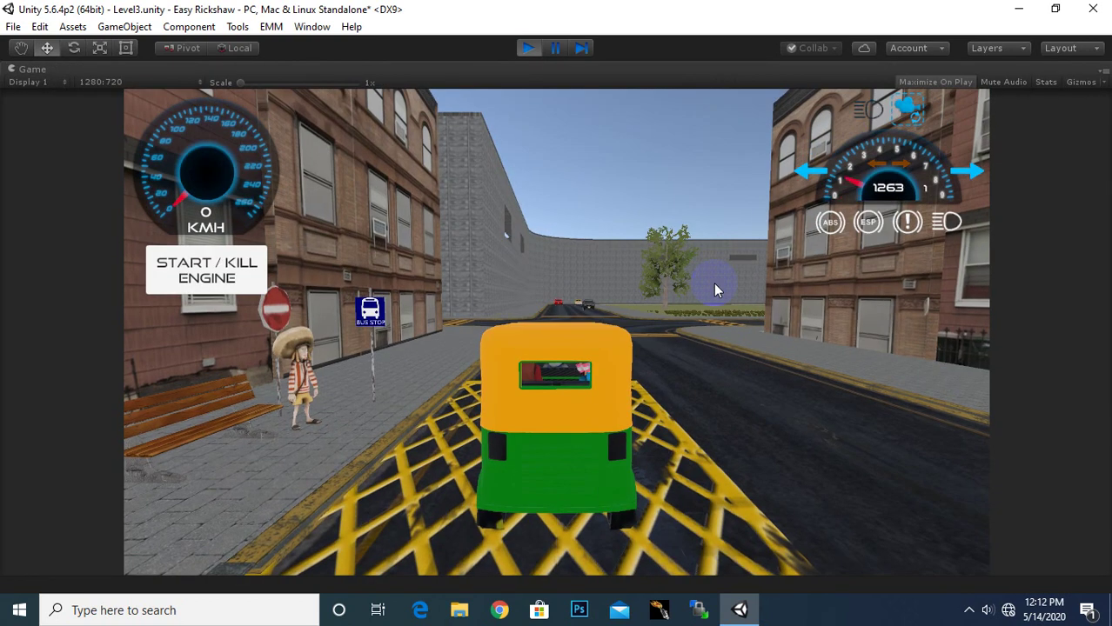
key("Up")
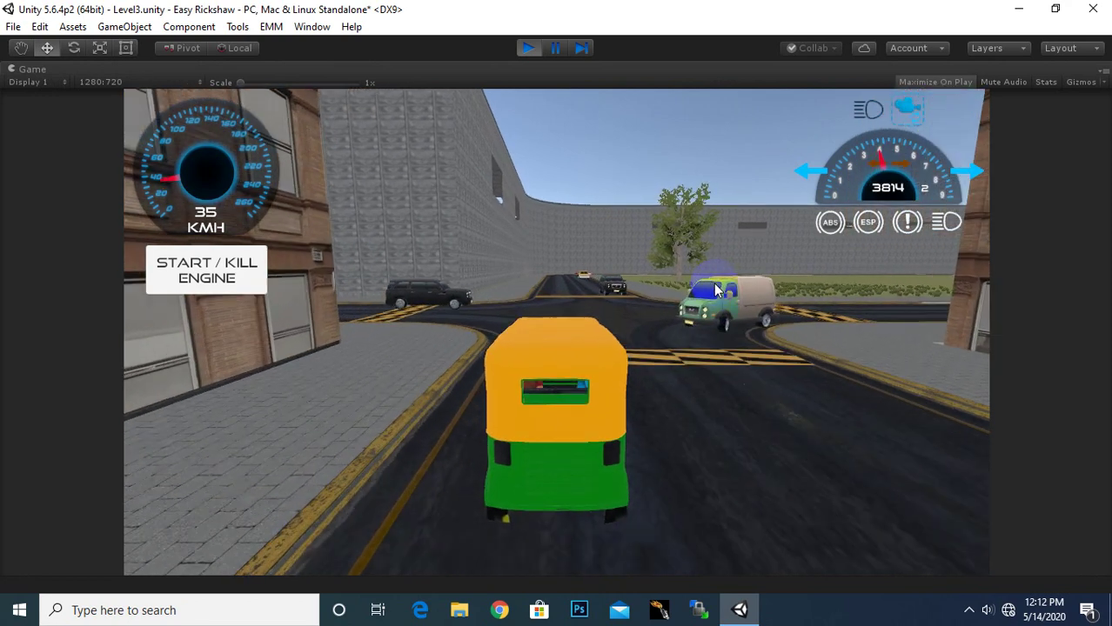
key("Left")
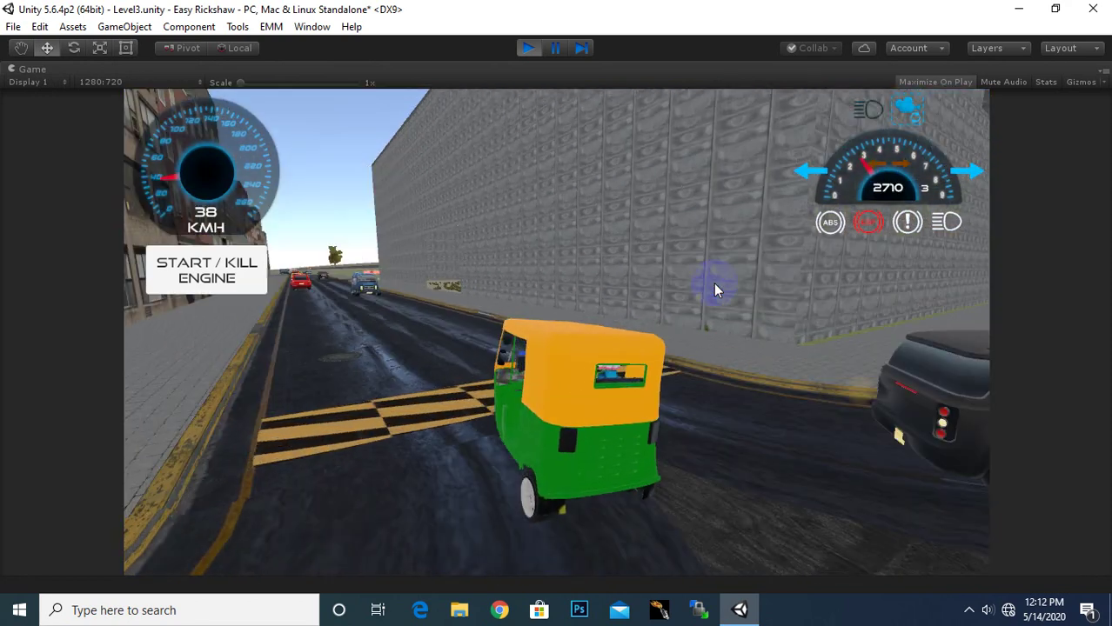
key("Down")
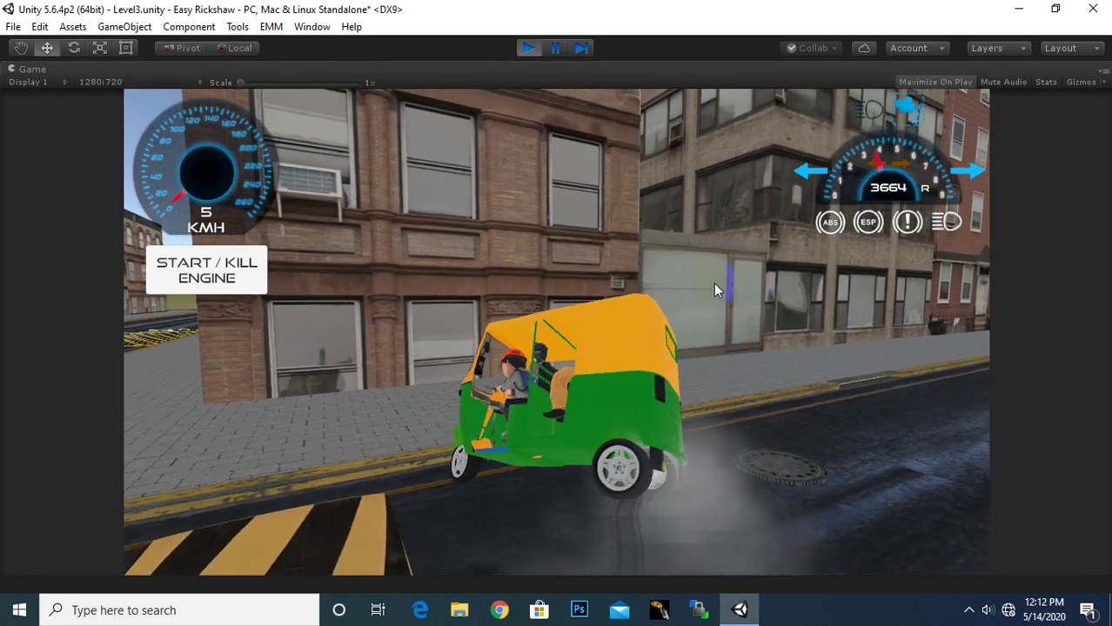
key("Up")
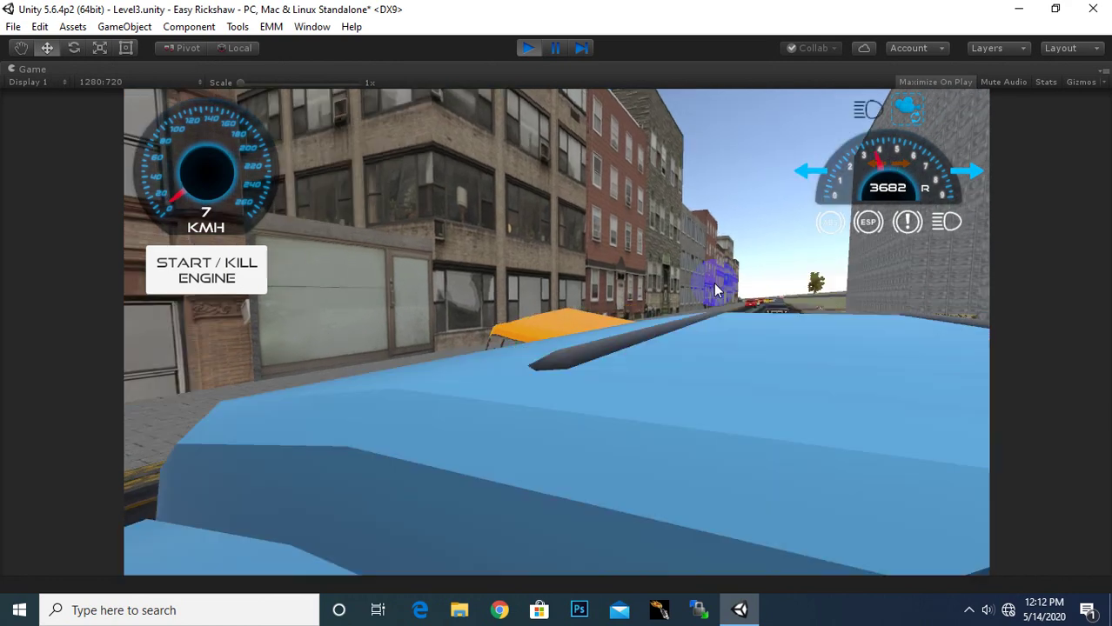
key("Right")
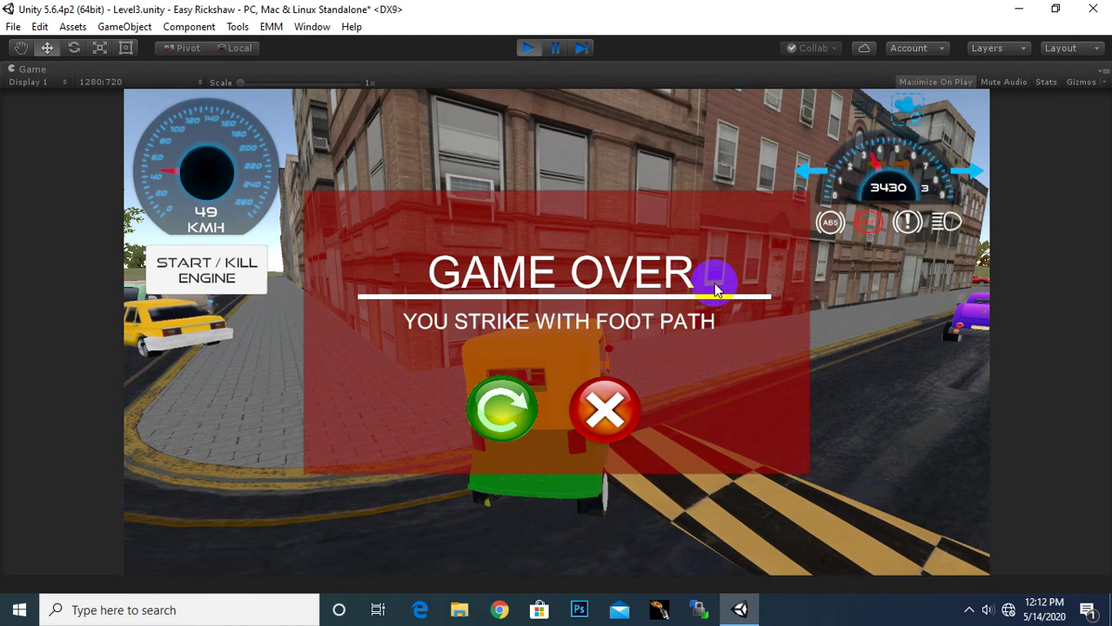
left_click(513, 406)
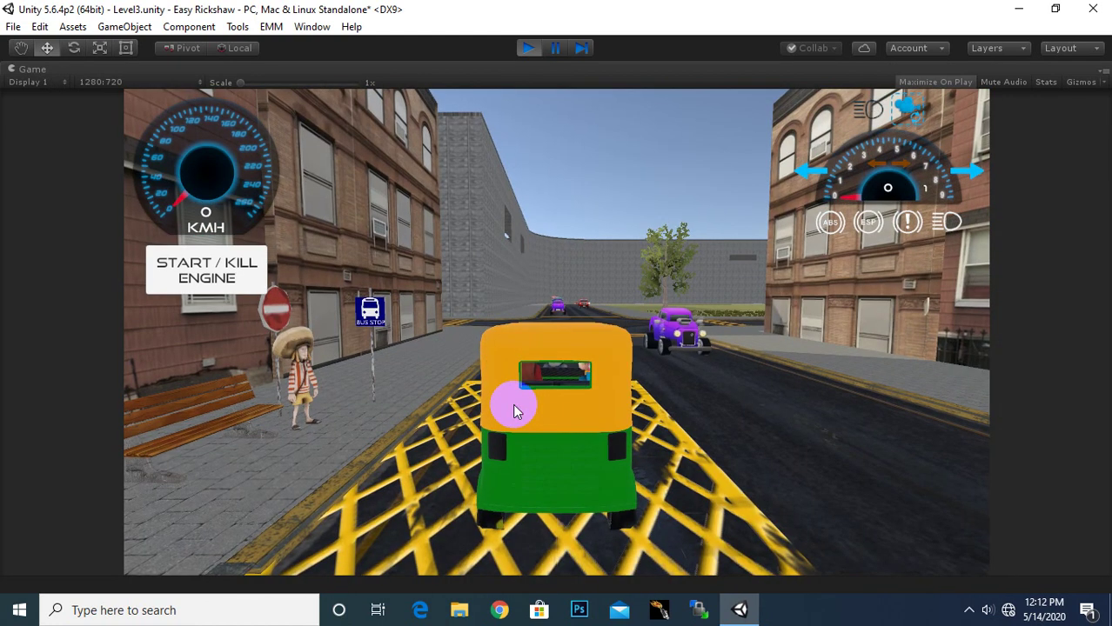
key("Up")
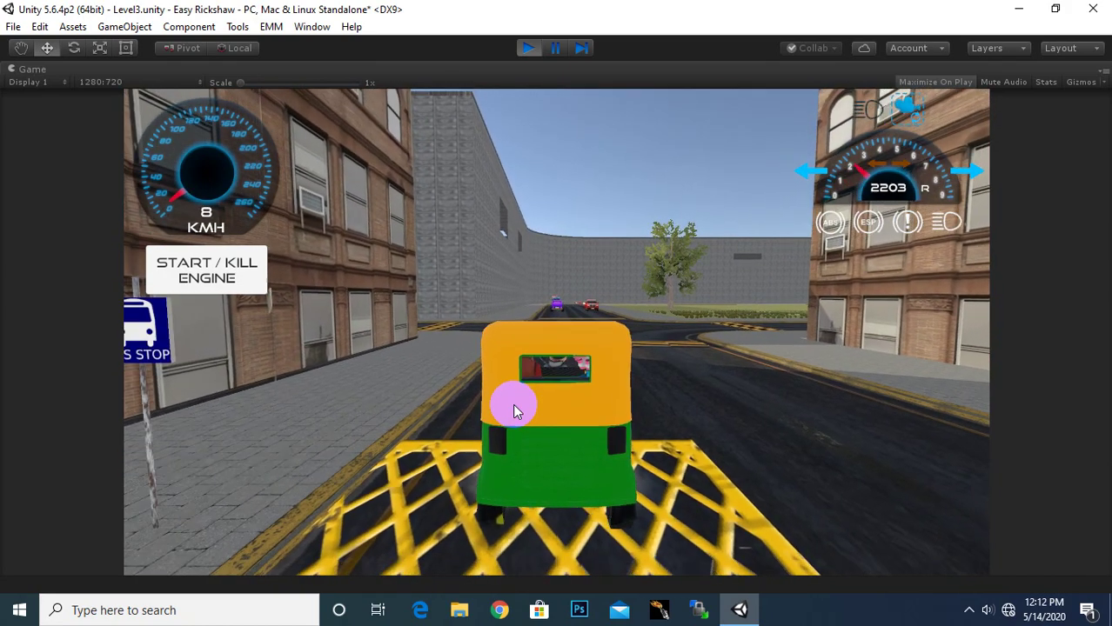
key("Left")
key("Up")
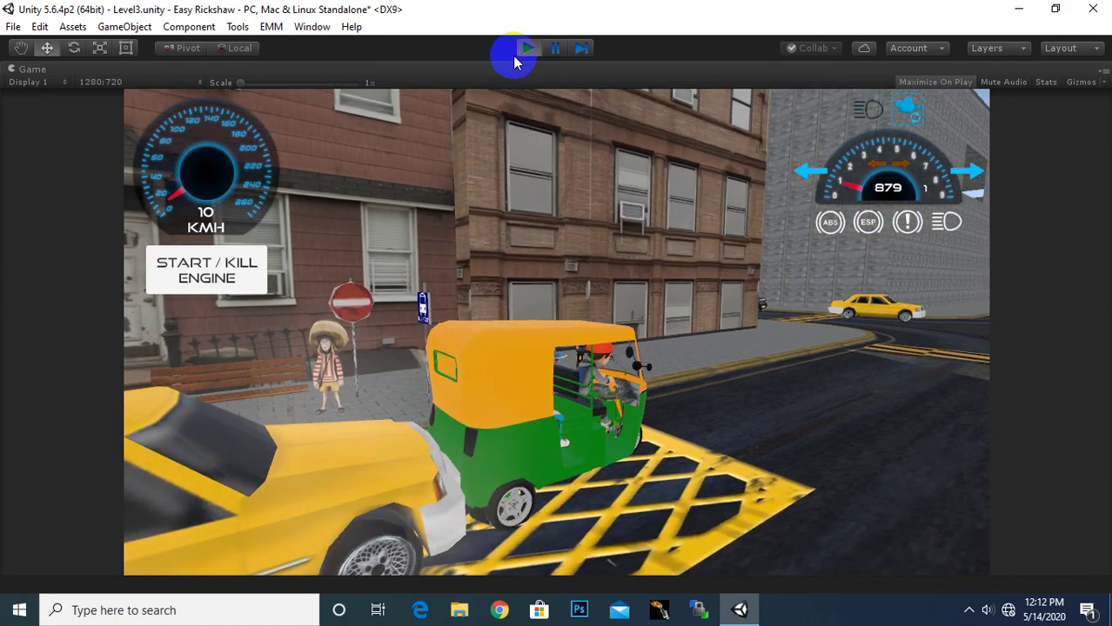
left_click(531, 51)
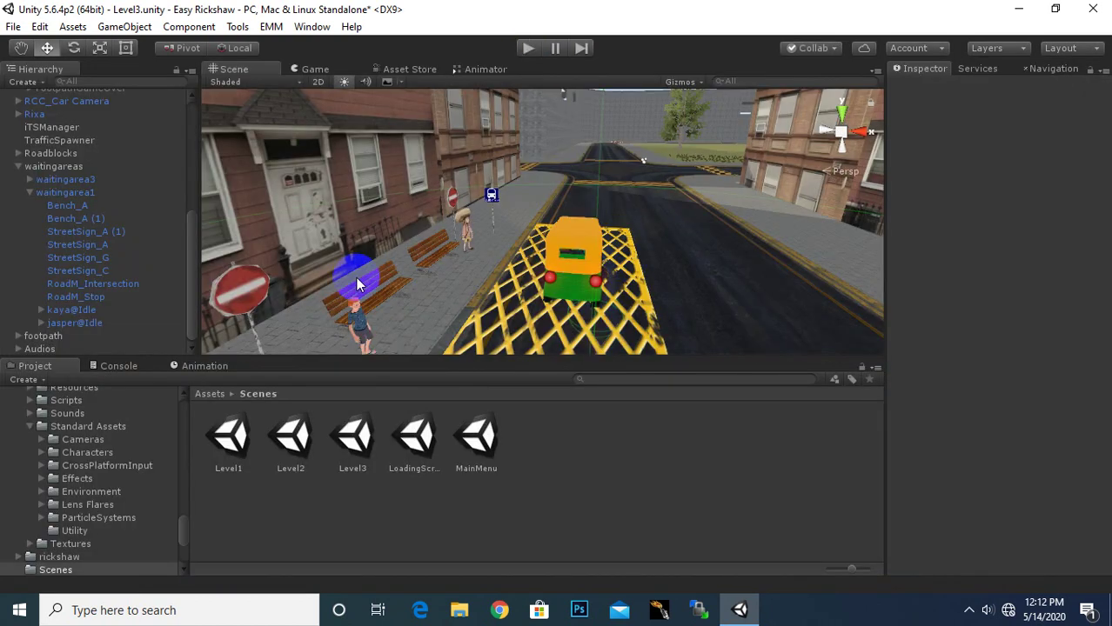
Add Level3 to Scenes In Build as index 4, then open the Level2 scene
left_click(16, 27)
left_click(39, 186)
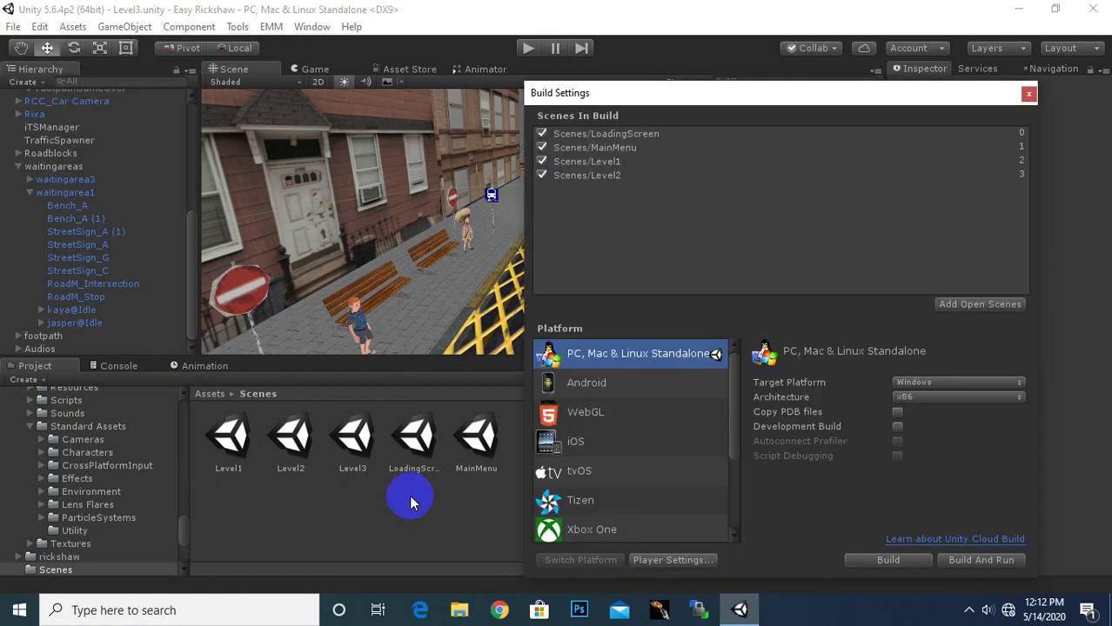
left_click_drag(741, 94, 806, 107)
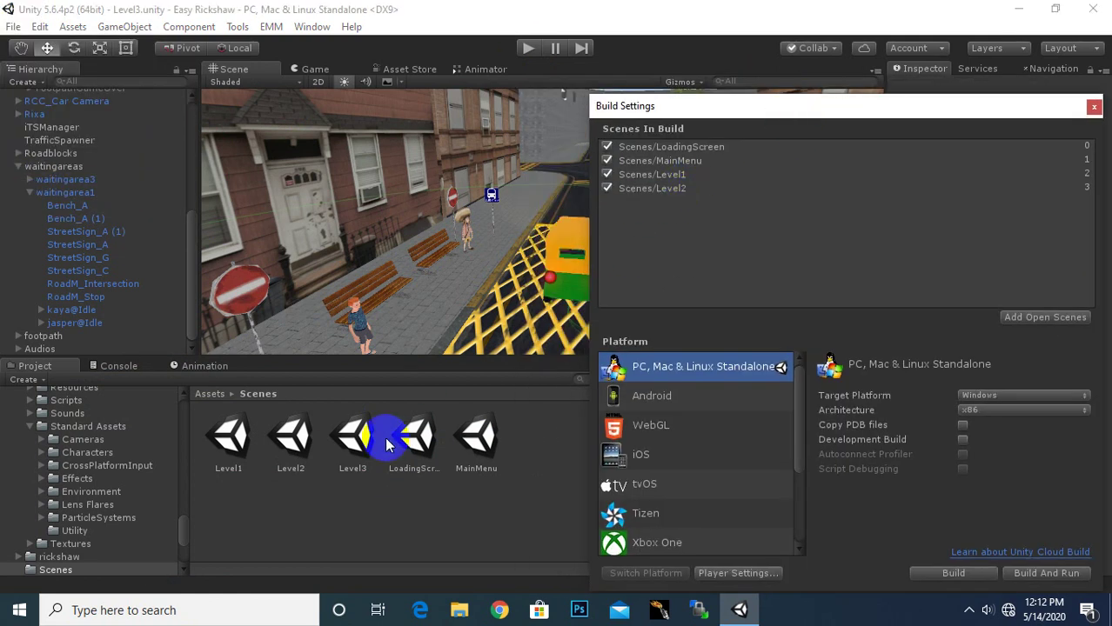
left_click_drag(388, 445, 665, 207)
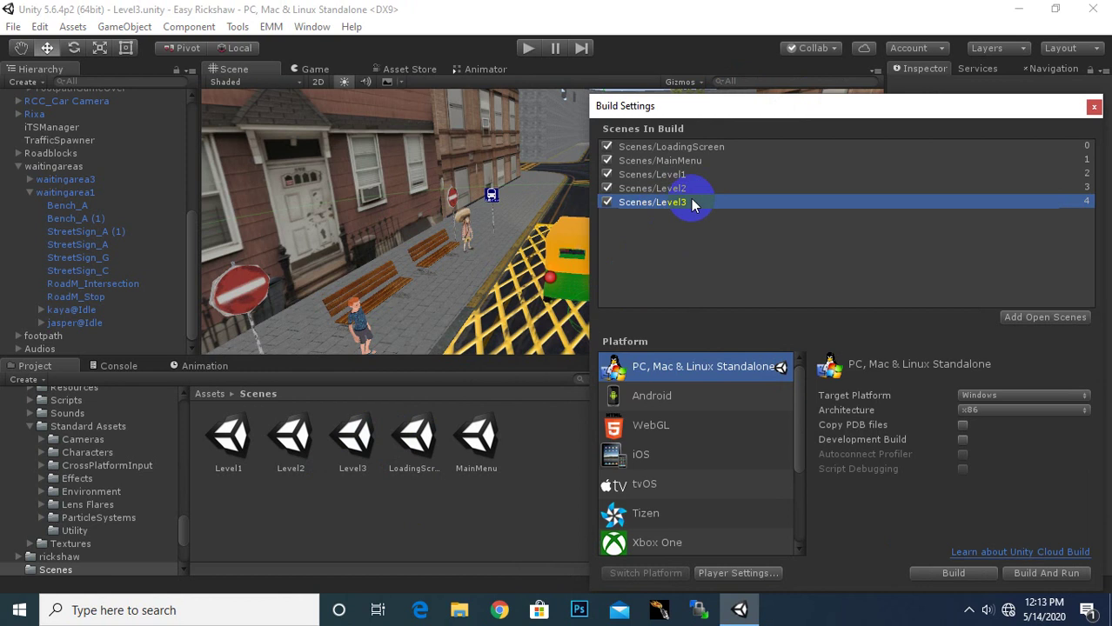
left_click_drag(1025, 102, 805, 133)
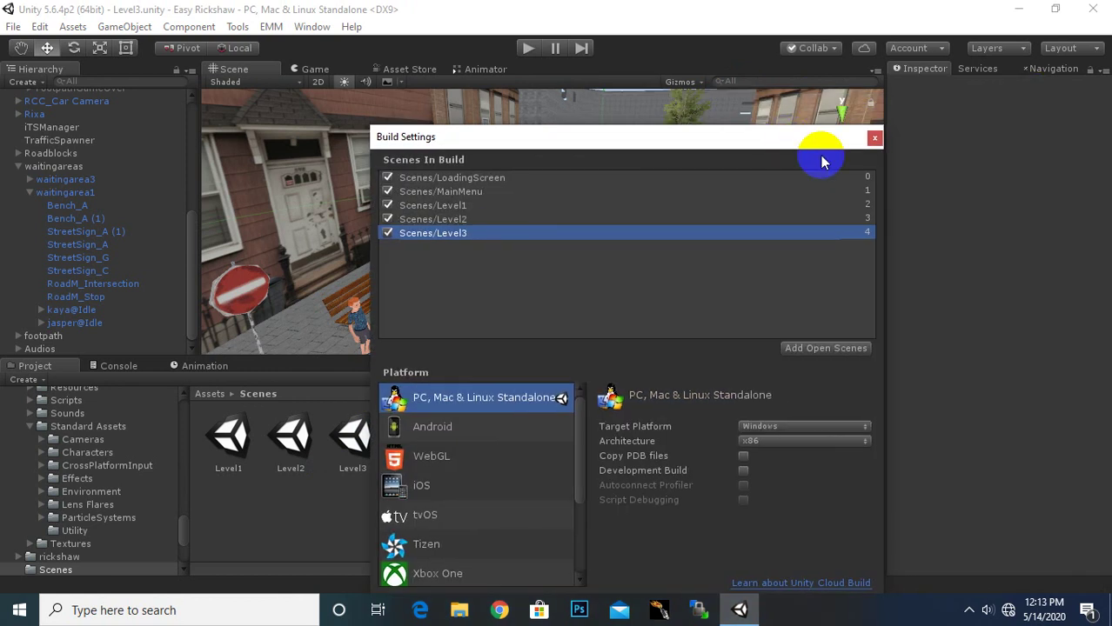
left_click(874, 138)
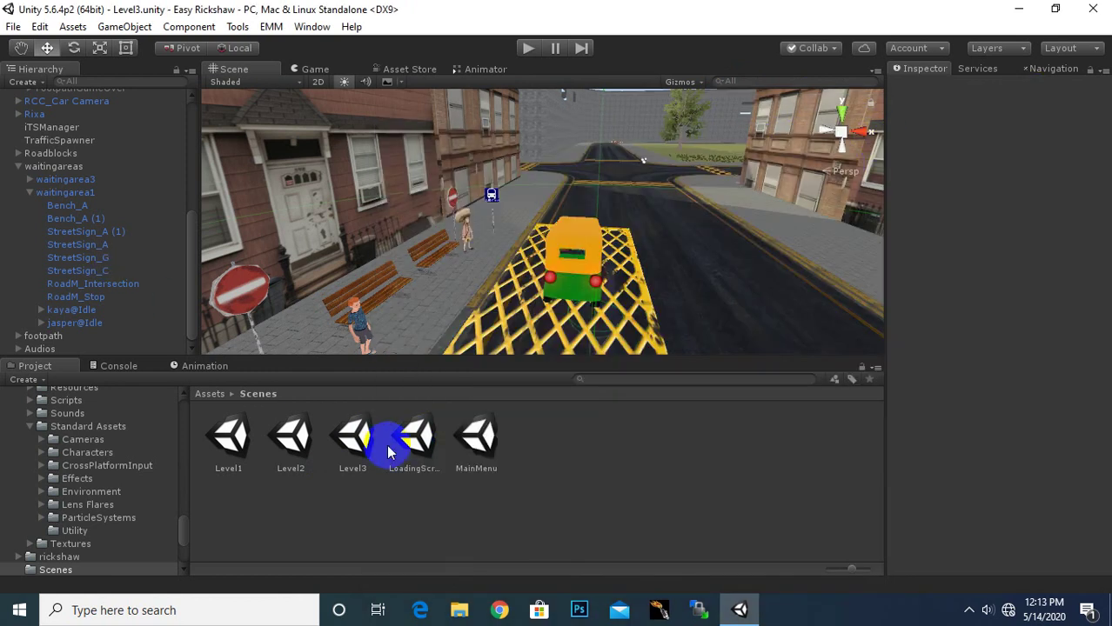
double_click(294, 443)
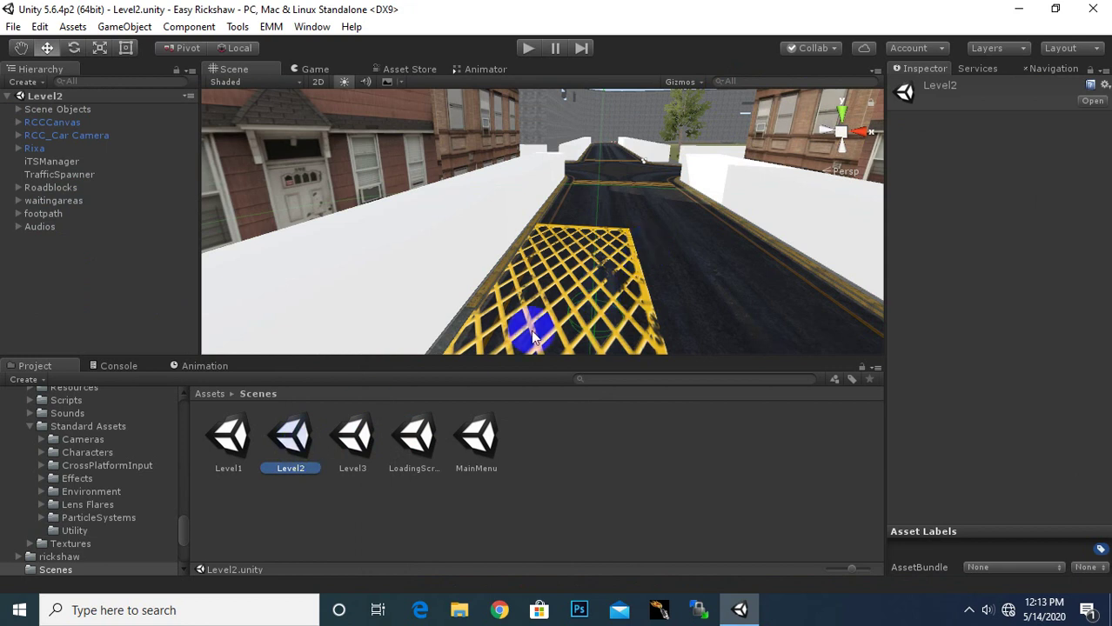
Turn off Mesh Renderer on Cubefootpath through Cubefootpath (30) and save Level2
scroll(627, 256, "up", 5)
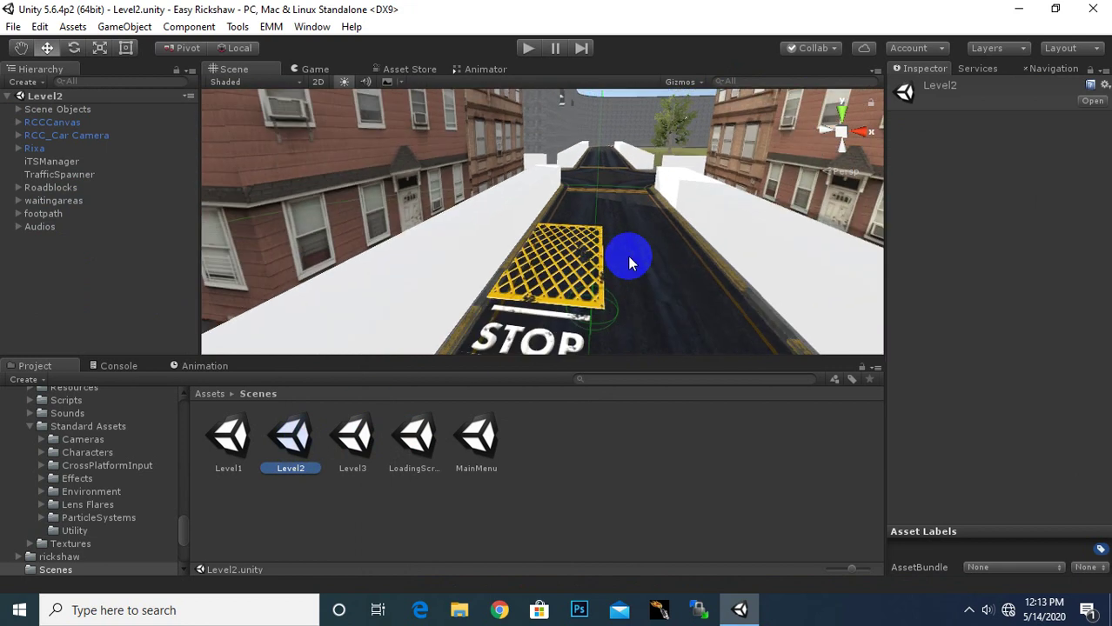
middle_click_drag(638, 291, 509, 300)
left_click_drag(510, 300, 565, 281)
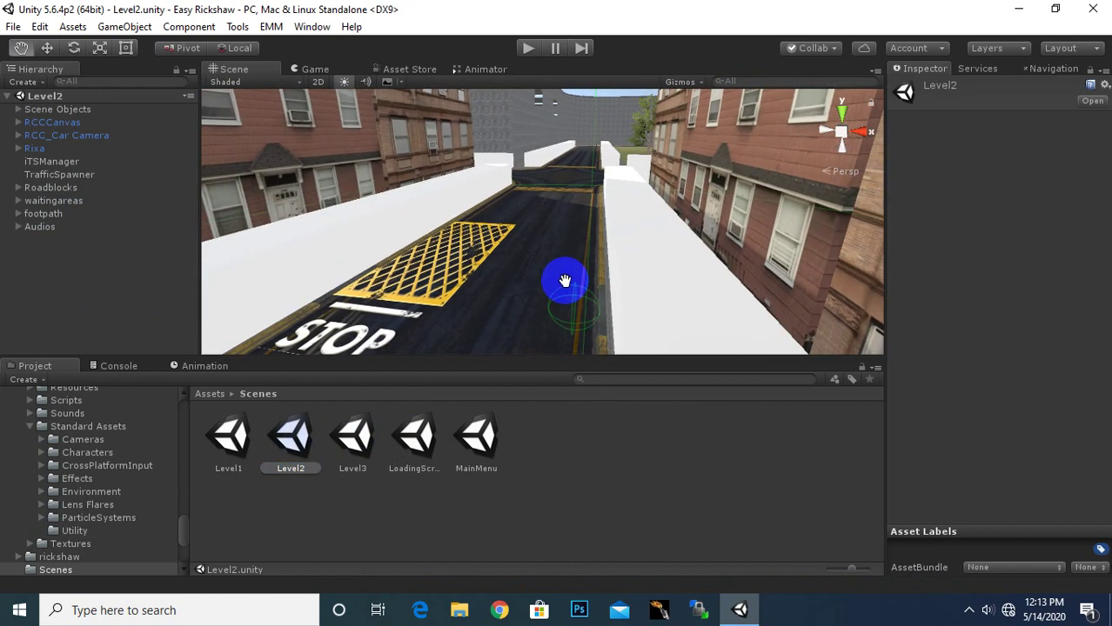
key("w")
scroll(603, 210, "down", 3)
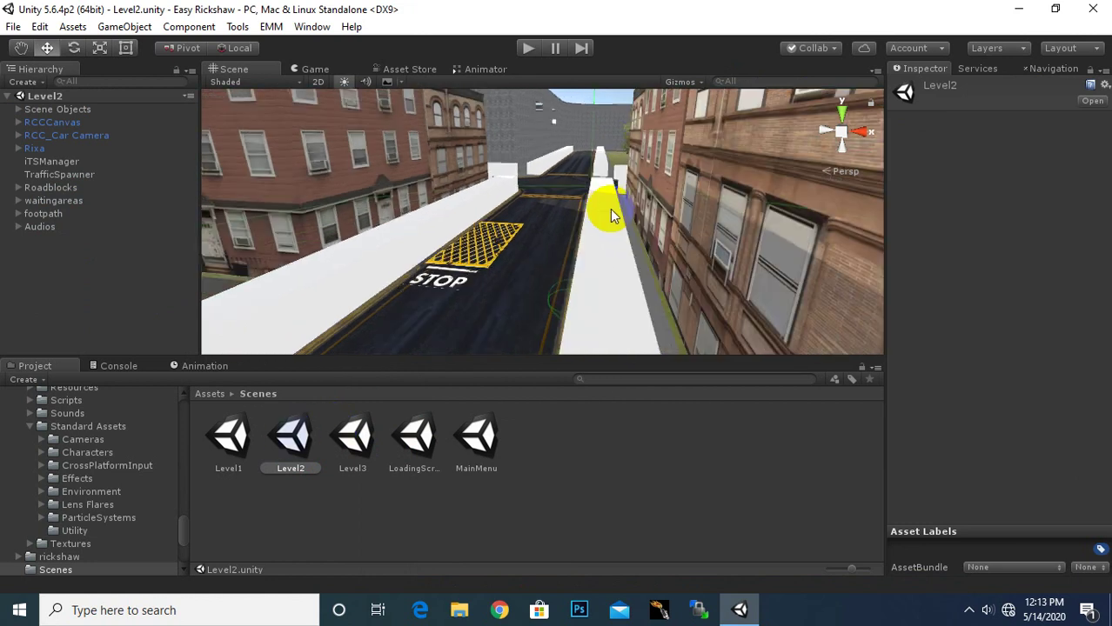
left_click(19, 213)
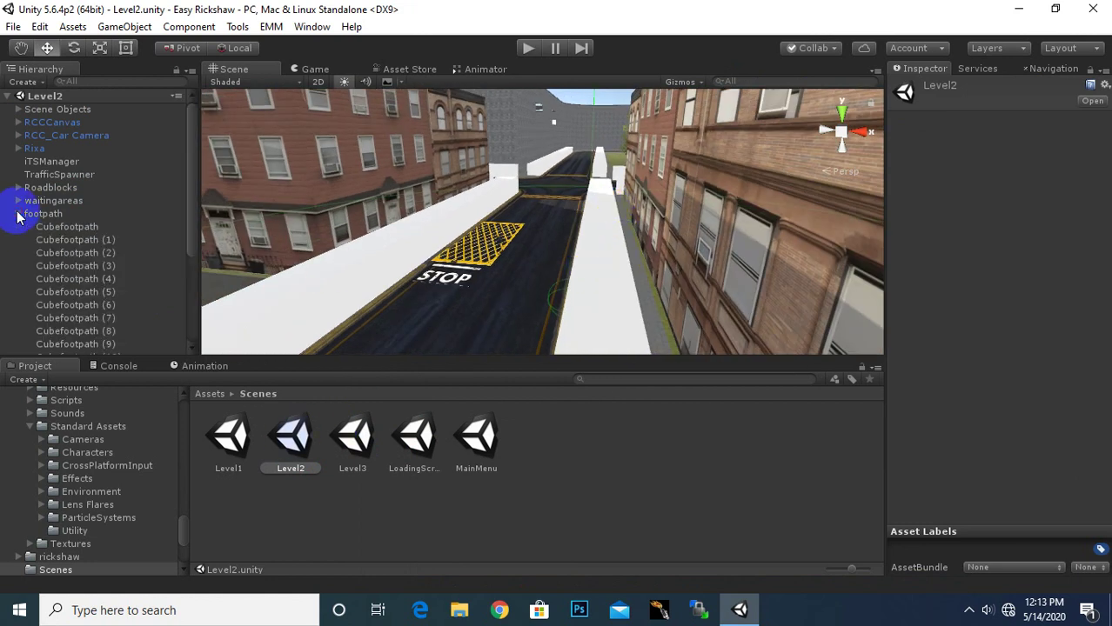
left_click(81, 227)
scroll(109, 271, "down", 5)
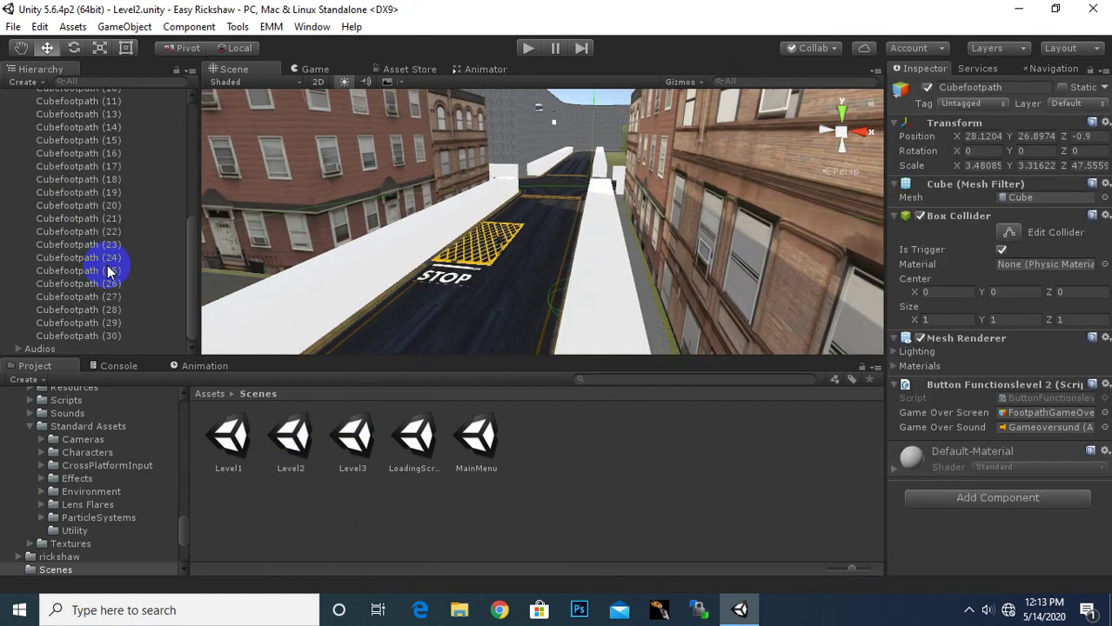
left_click(92, 336, "shift")
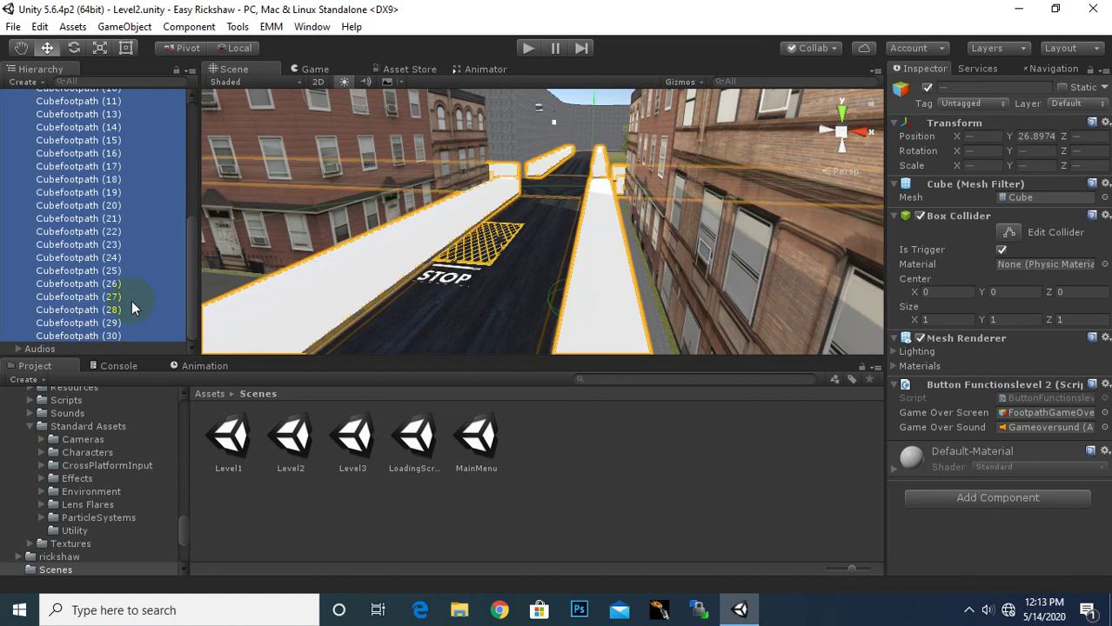
left_click(920, 338)
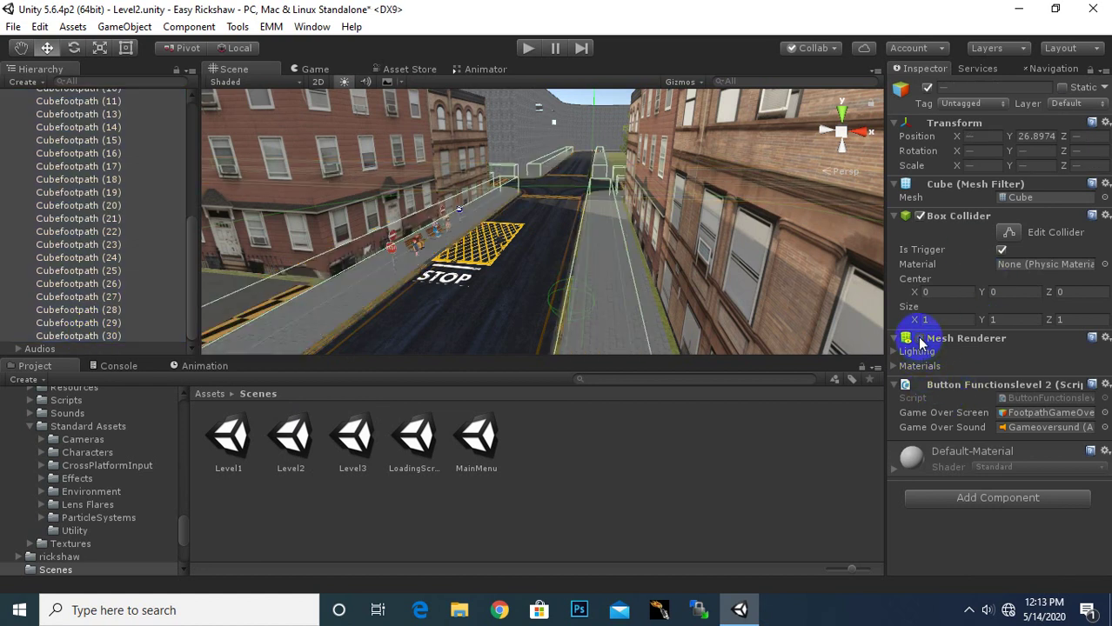
scroll(622, 262, "down", 1)
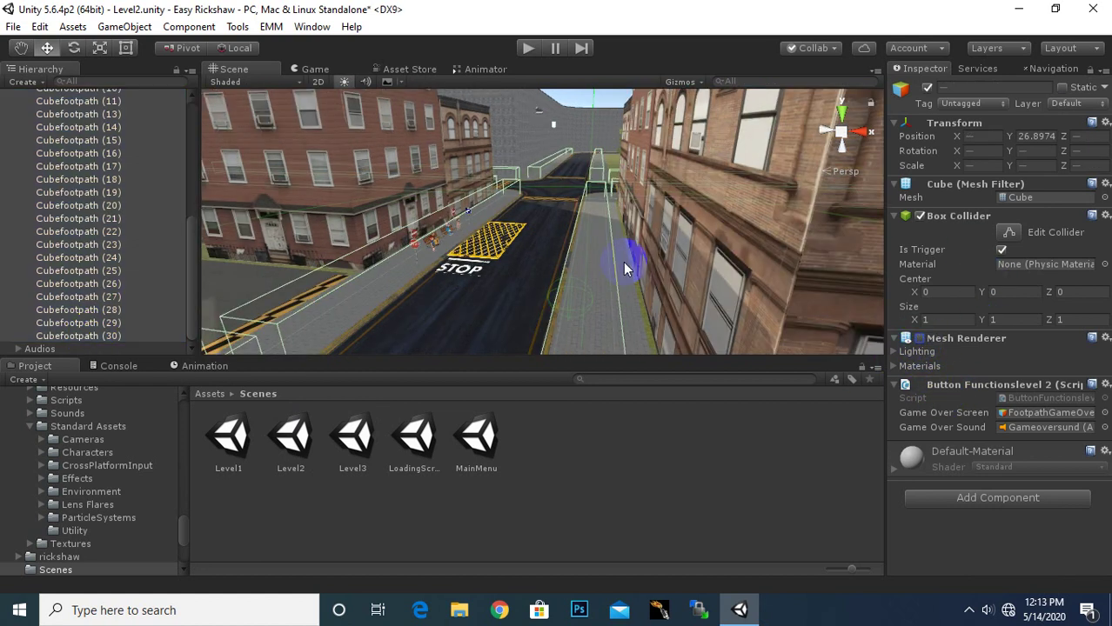
key("ctrl+s")
scroll(39, 275, "up", 10)
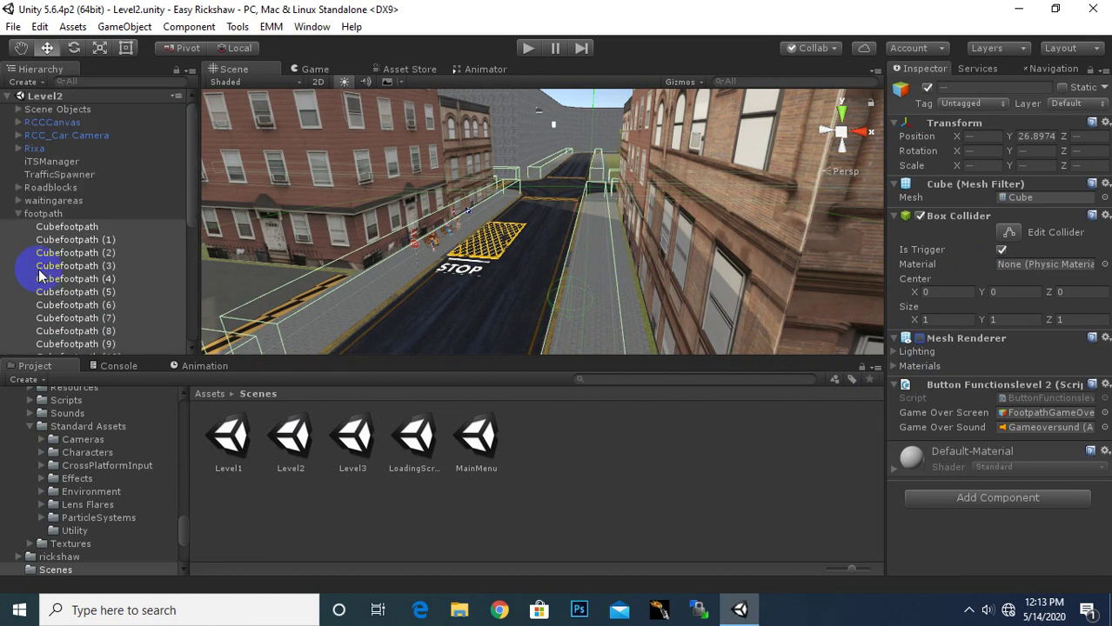
Activate the FootpathGameOver panel under RCCCanvas
left_click(19, 123)
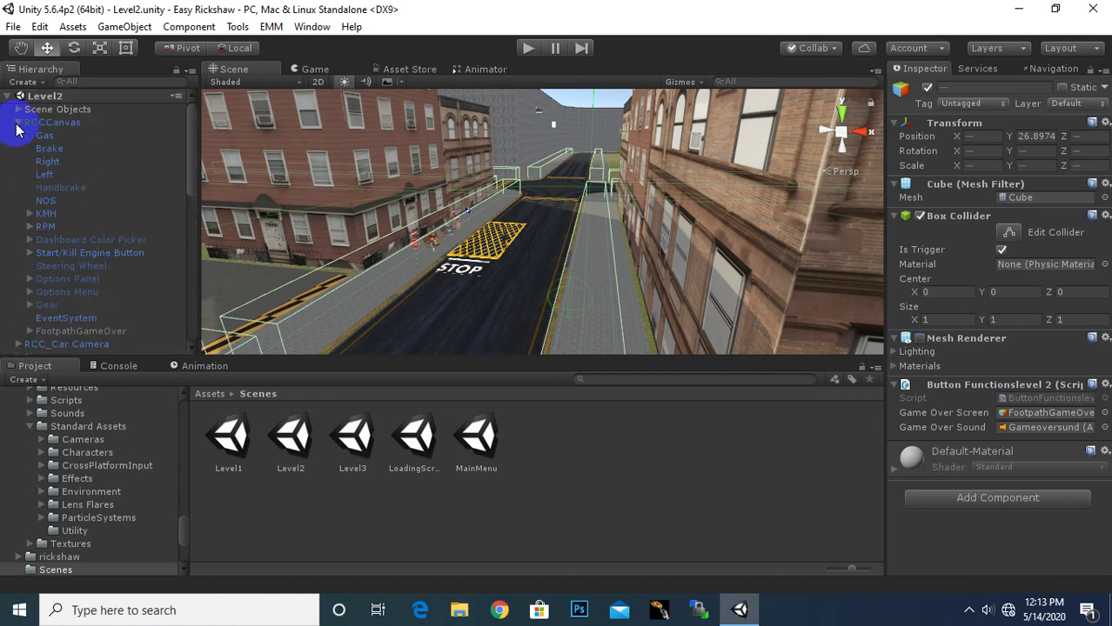
scroll(126, 309, "down", 3)
left_click(121, 282)
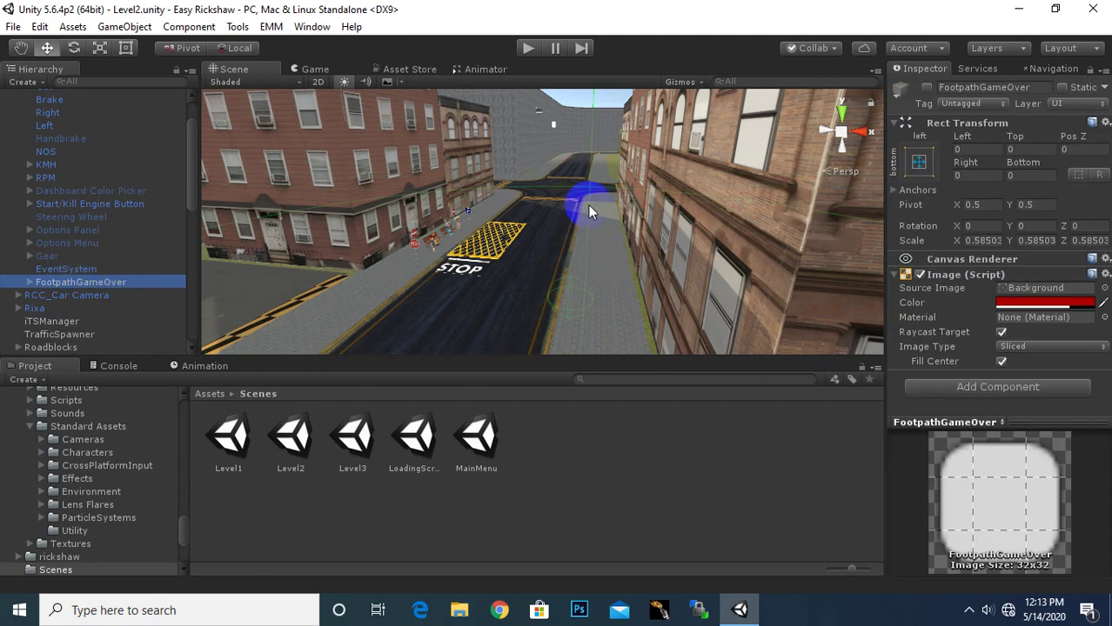
left_click_drag(508, 231, 466, 242, "alt")
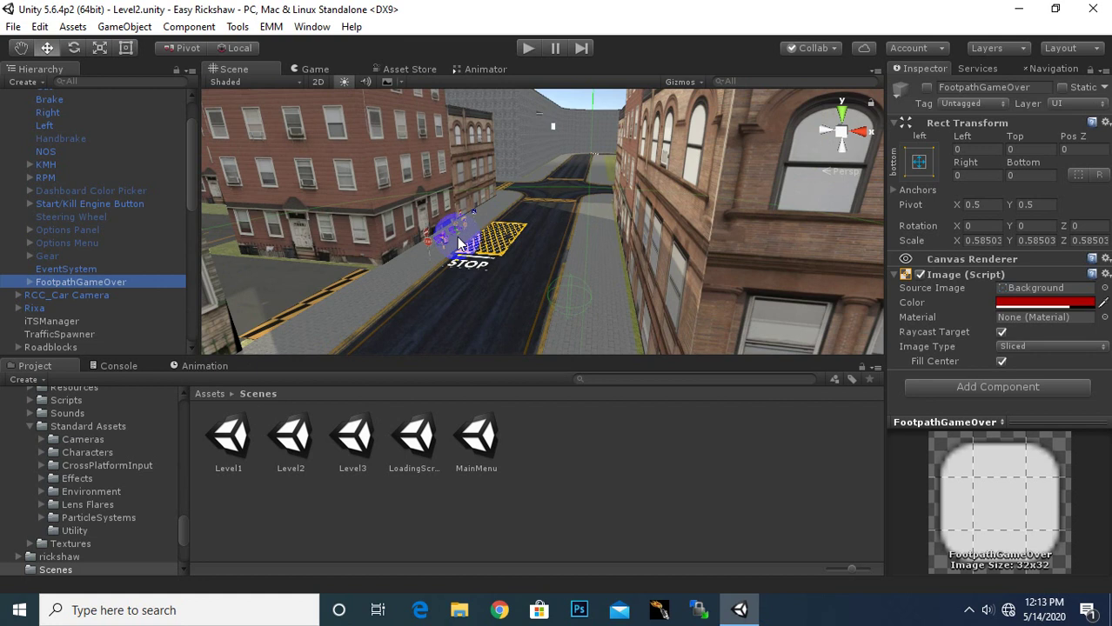
left_click(927, 87)
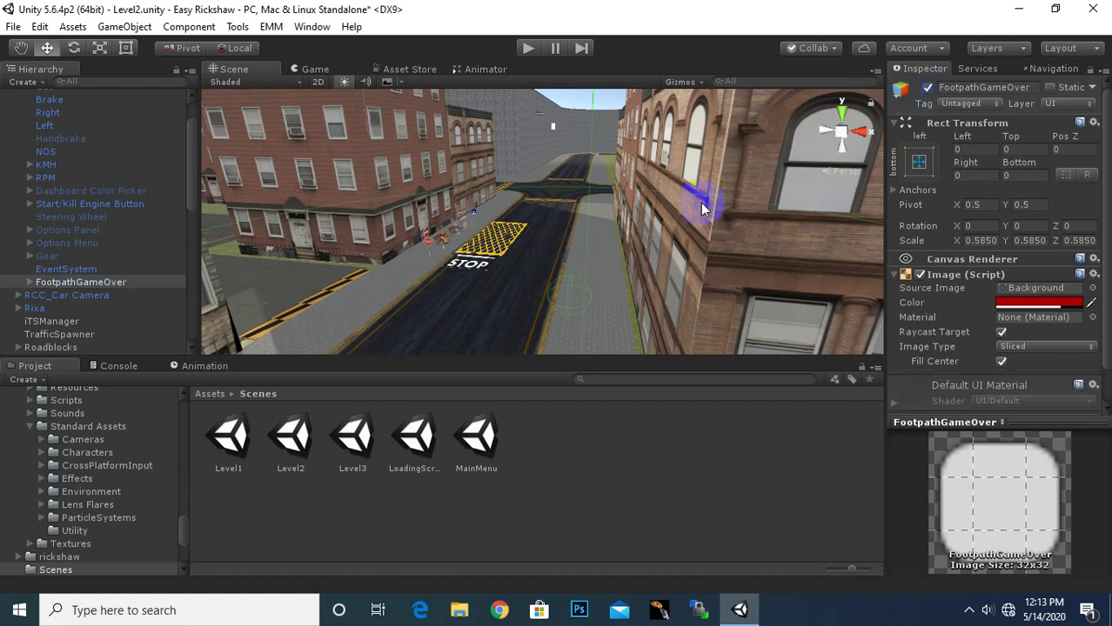
Duplicate FootpathGameOver, shift the copy left, and rename it pickingpoint
left_click(83, 282)
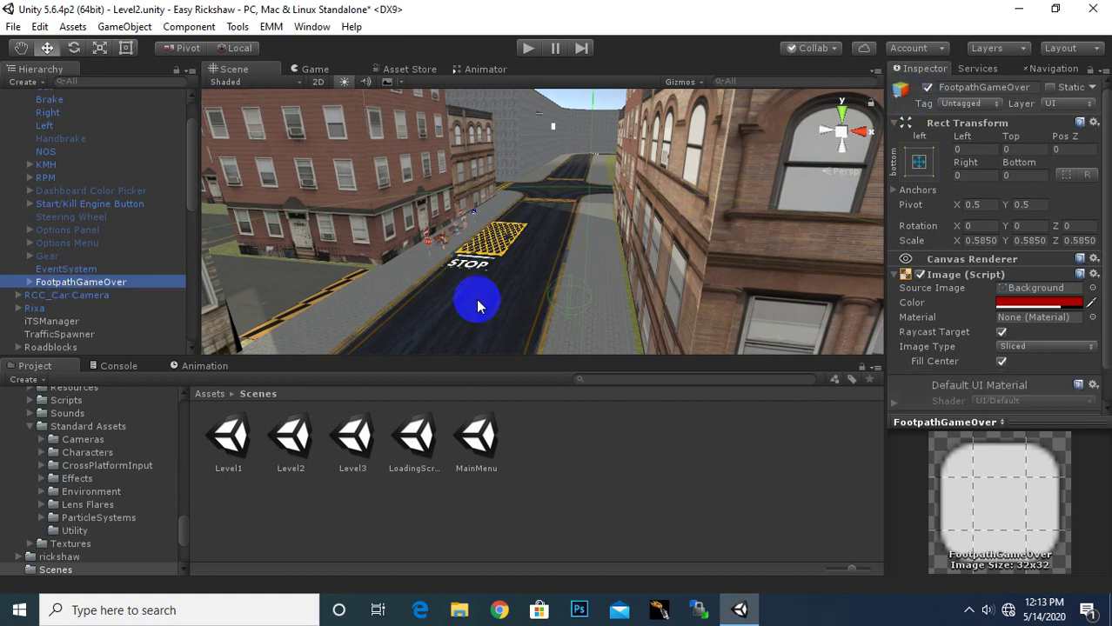
key("ctrl+d")
left_click_drag(476, 304, 340, 298)
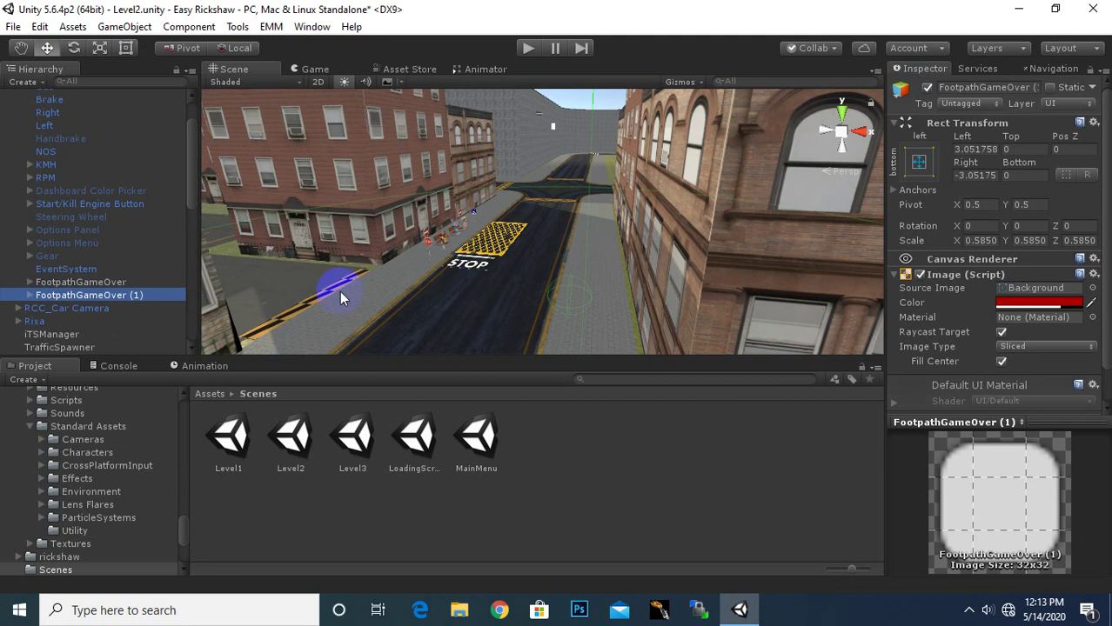
left_click(42, 282)
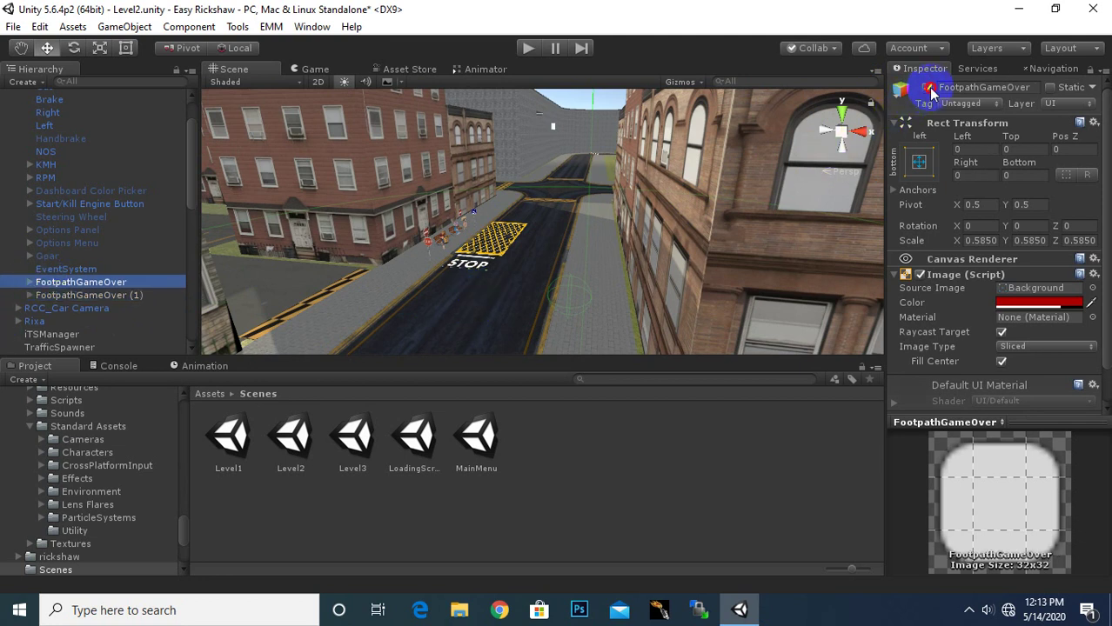
right_click(104, 295)
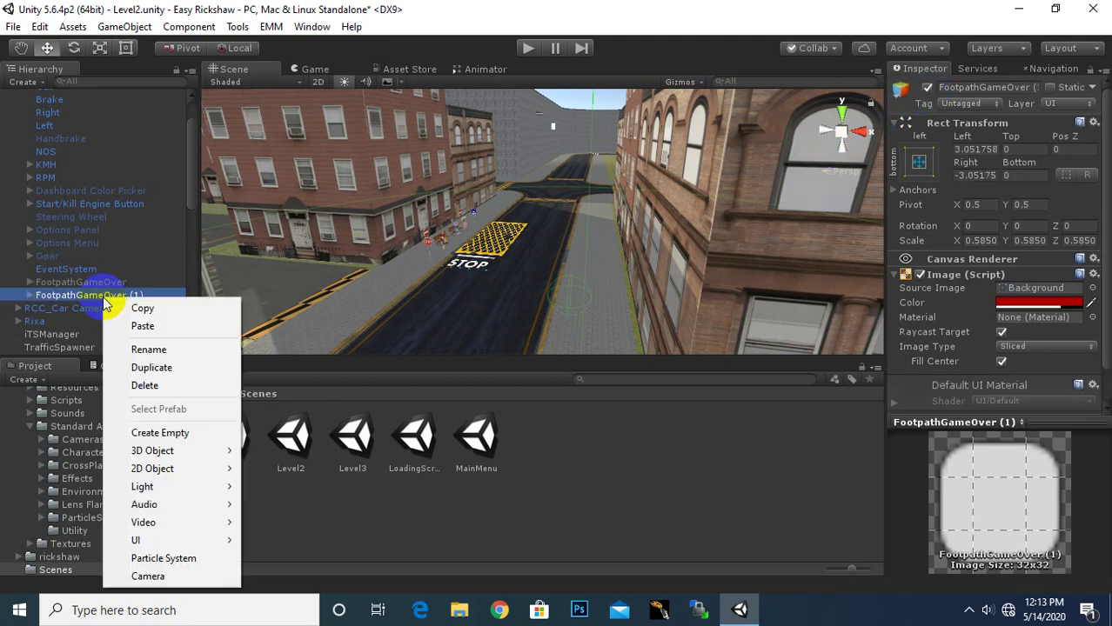
left_click(127, 349)
type("pickingpoi")
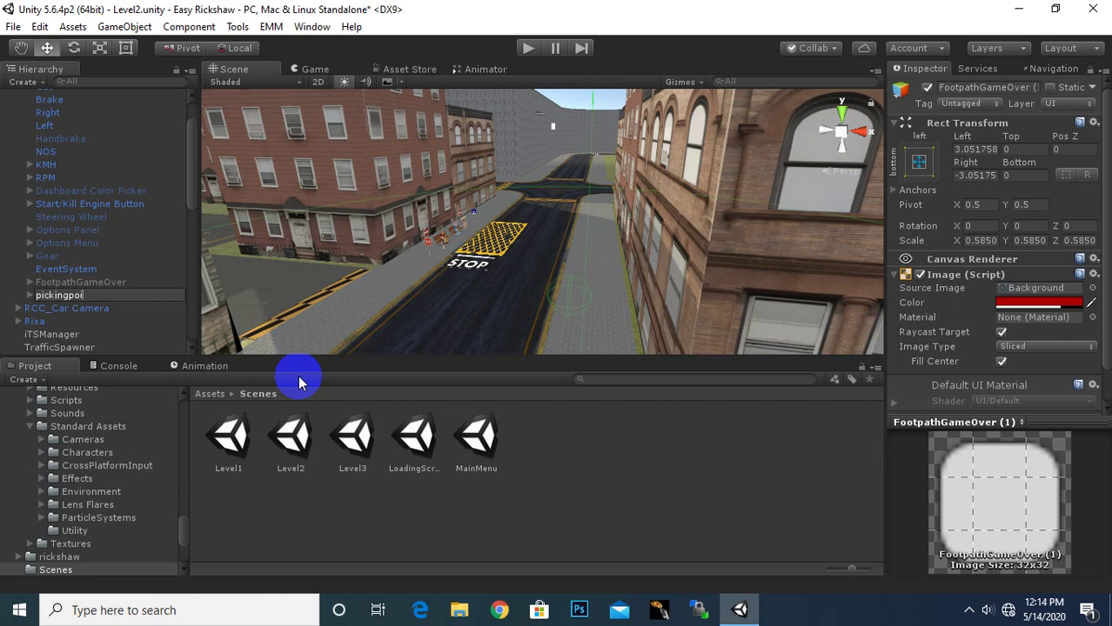
type("nt")
key("Return")
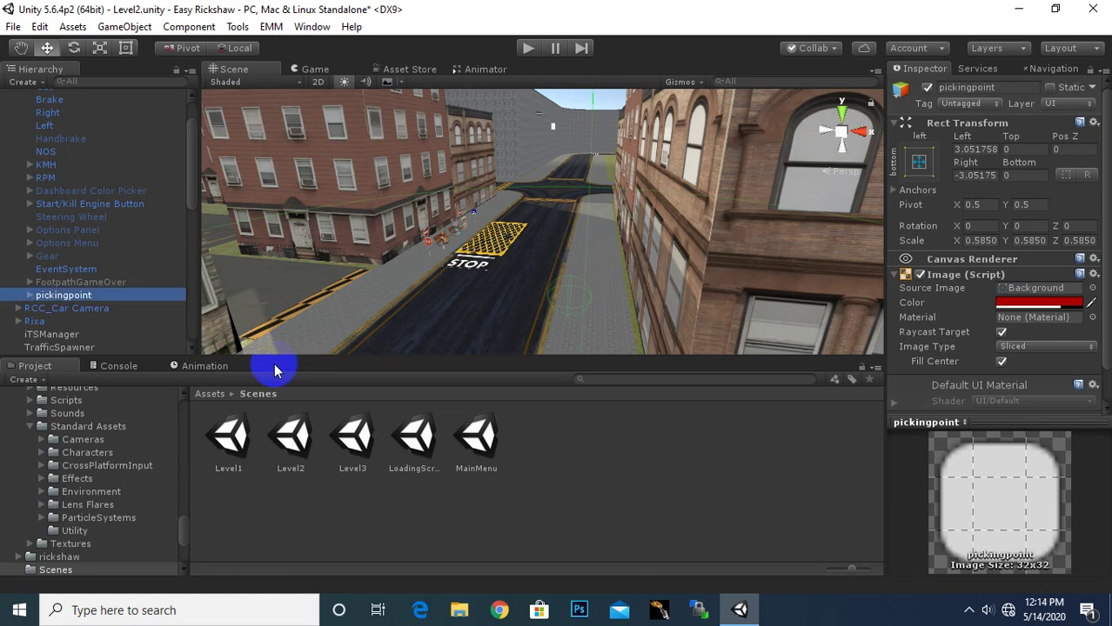
key("f")
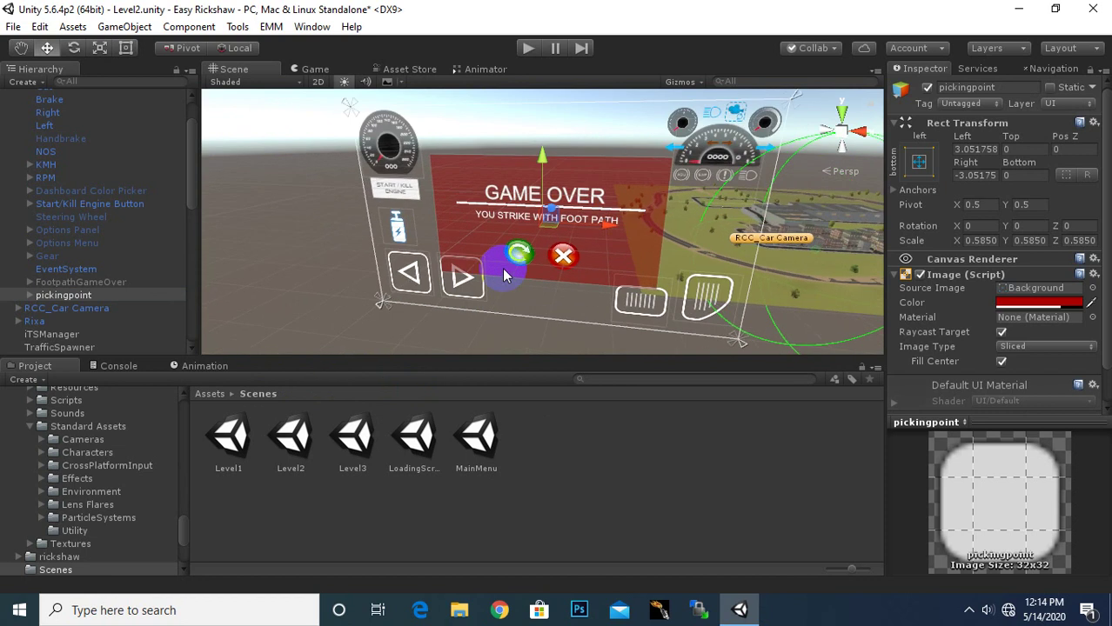
Change the pickingpoint panel's Image colour from red to green
left_click(1035, 303)
mouse_move(1026, 306)
left_mouse_down()
mouse_move(1007, 313)
mouse_move(1018, 287)
left_mouse_up()
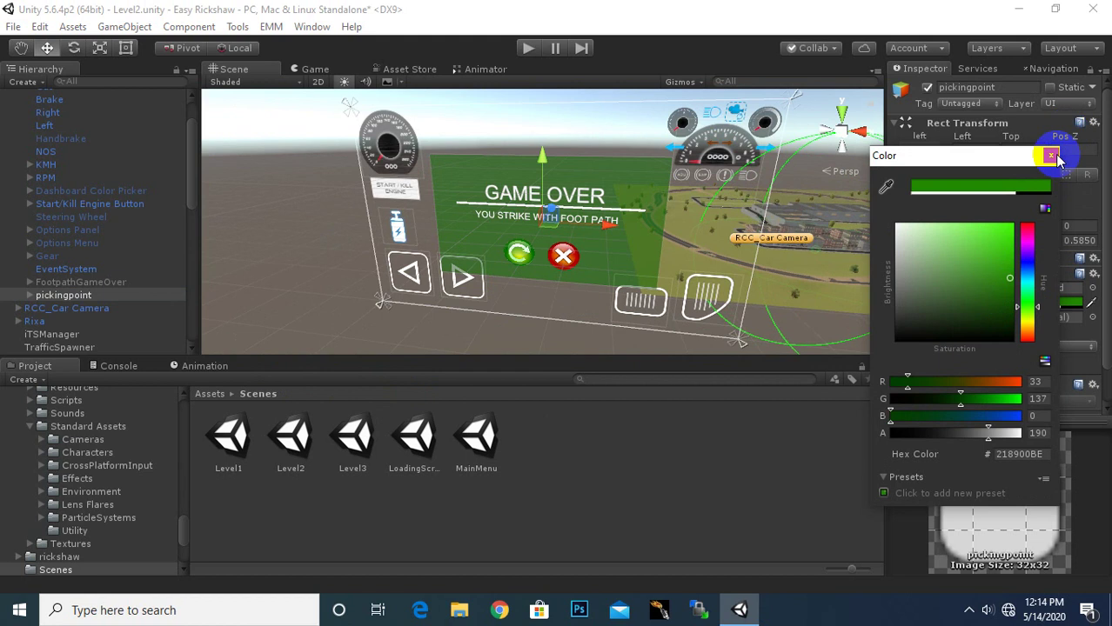
left_click(1050, 155)
left_click(20, 295)
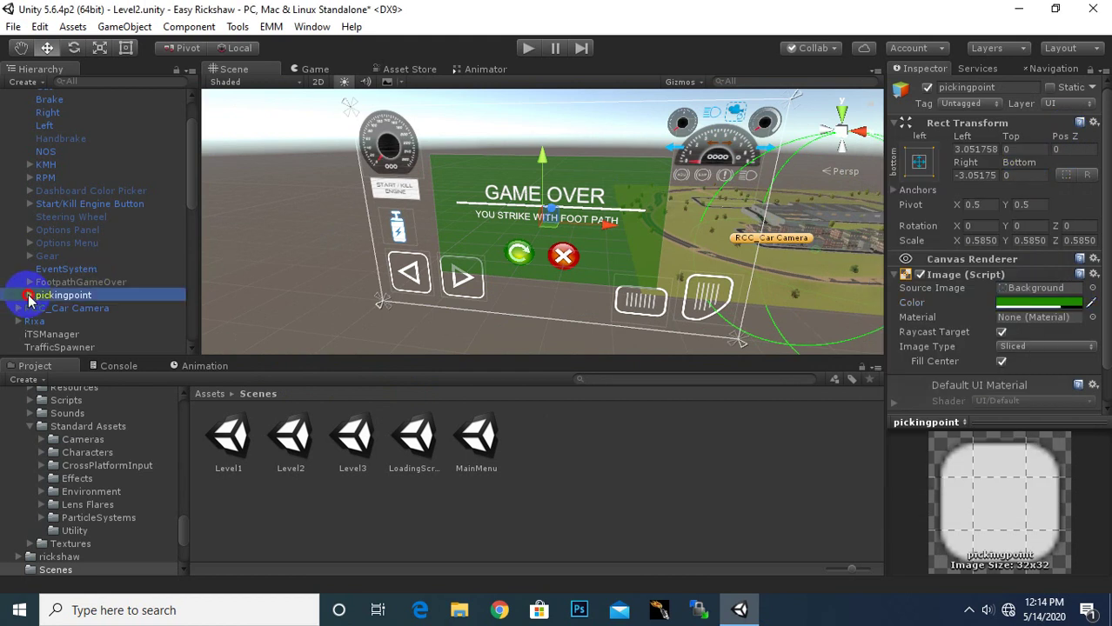
left_click(30, 295)
scroll(74, 241, "down", 3)
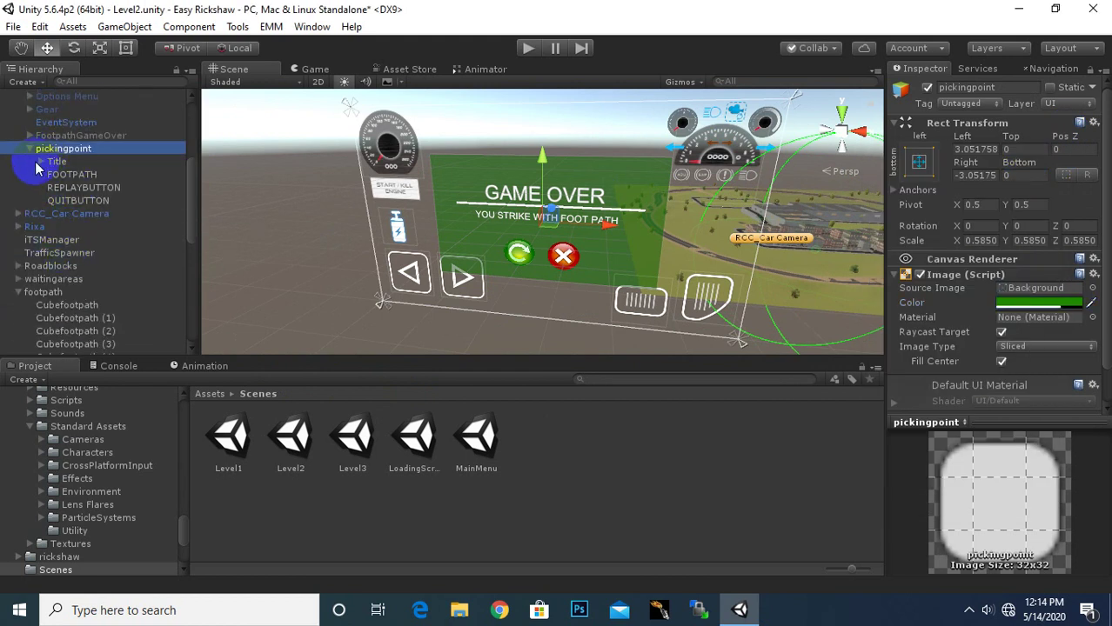
Move the Image out from under Title to sit directly under pickingpoint
left_click(52, 161)
left_click(40, 161)
left_click(74, 175)
left_click_drag(73, 176, 63, 156)
left_click(57, 175)
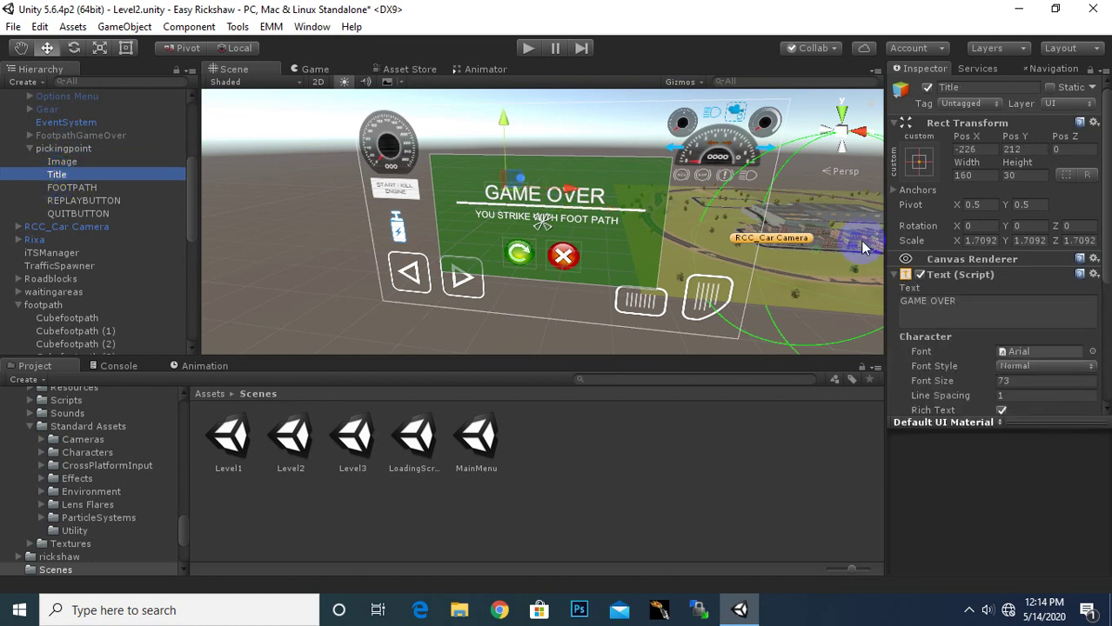
Change the heading text to YOU REACHED and shift it slightly left
left_click(939, 320)
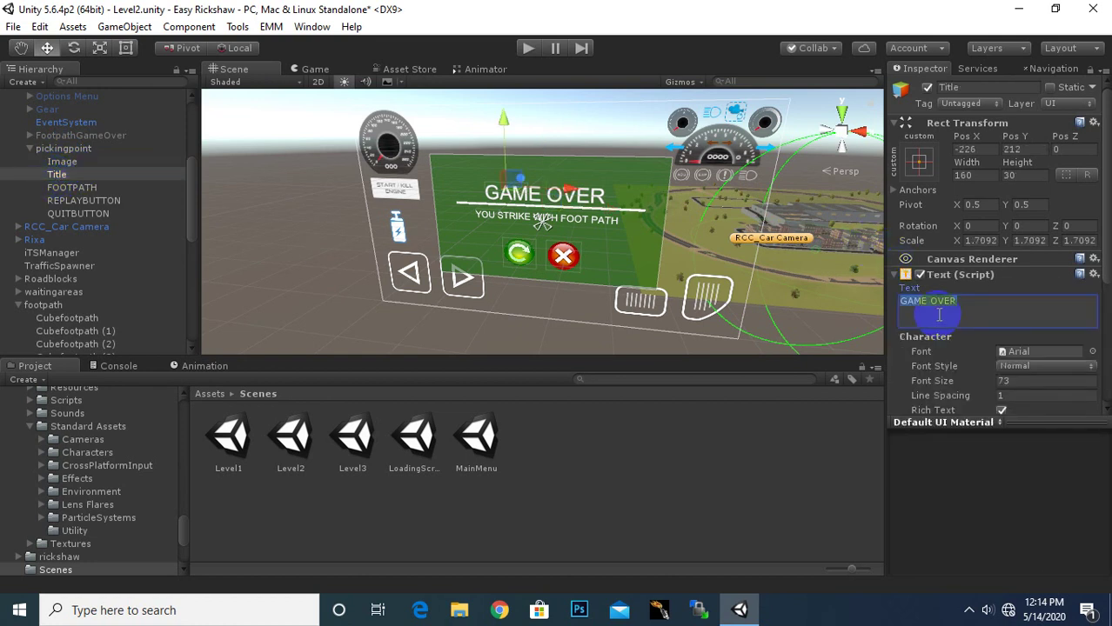
type("YOU REACHED")
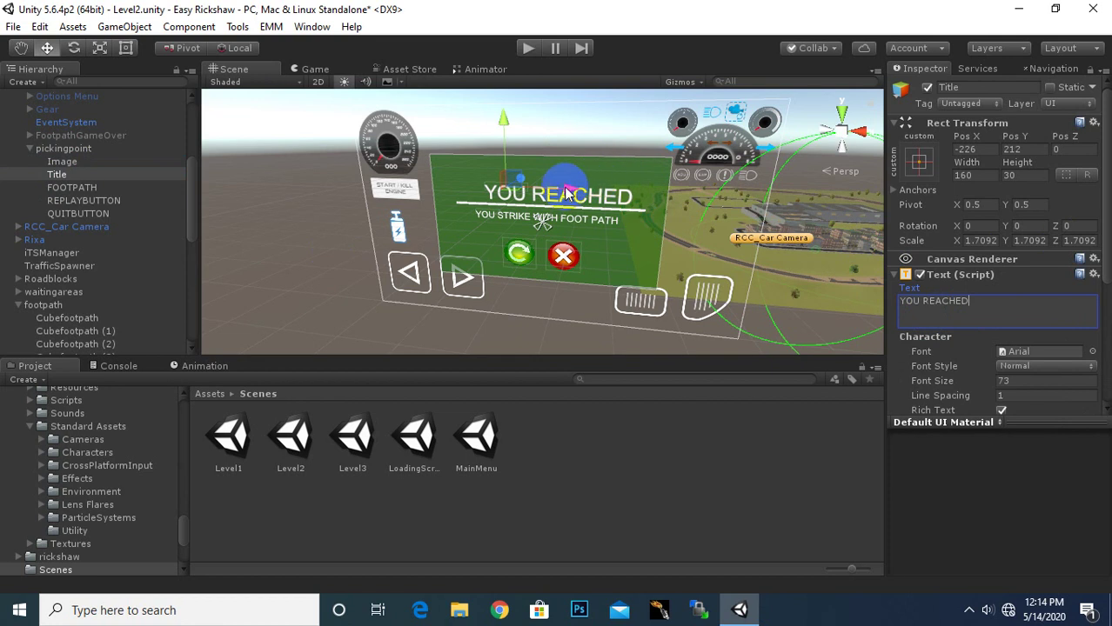
left_click_drag(565, 191, 556, 191)
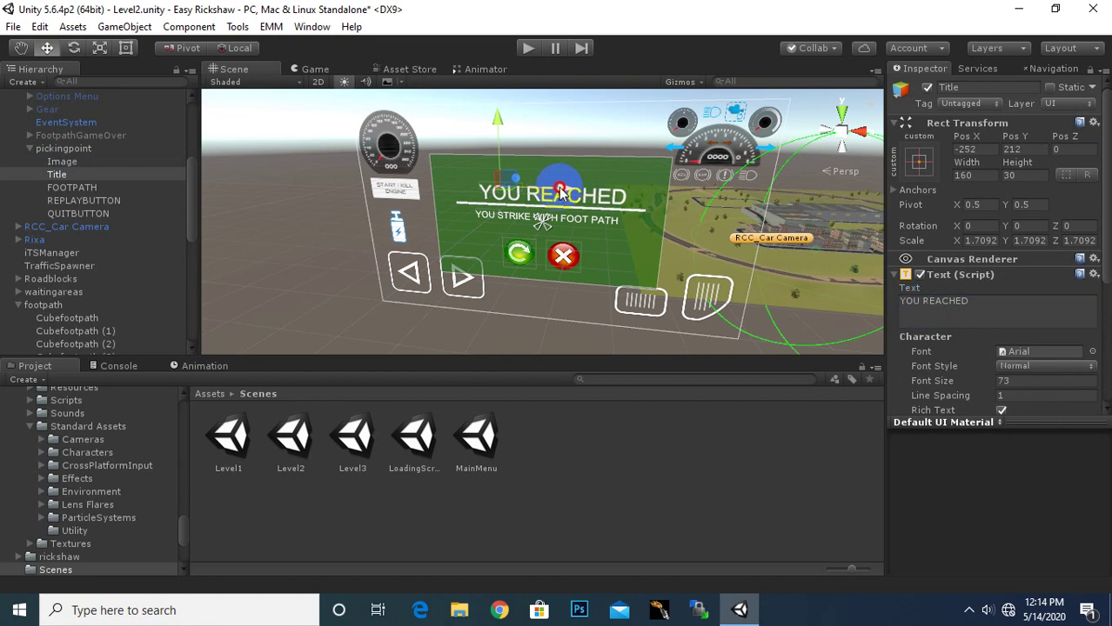
Change the FOOTPATH subtitle to YOU PICKED THE PASSENGERS and nudge it left
left_click(77, 188)
left_click(1027, 300)
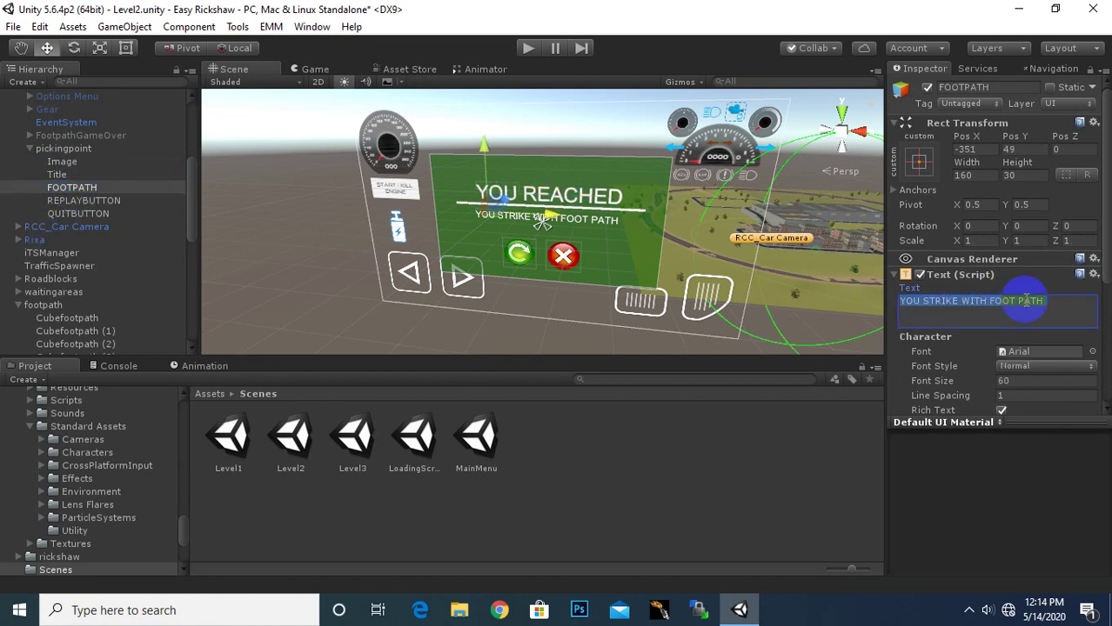
type("YOU")
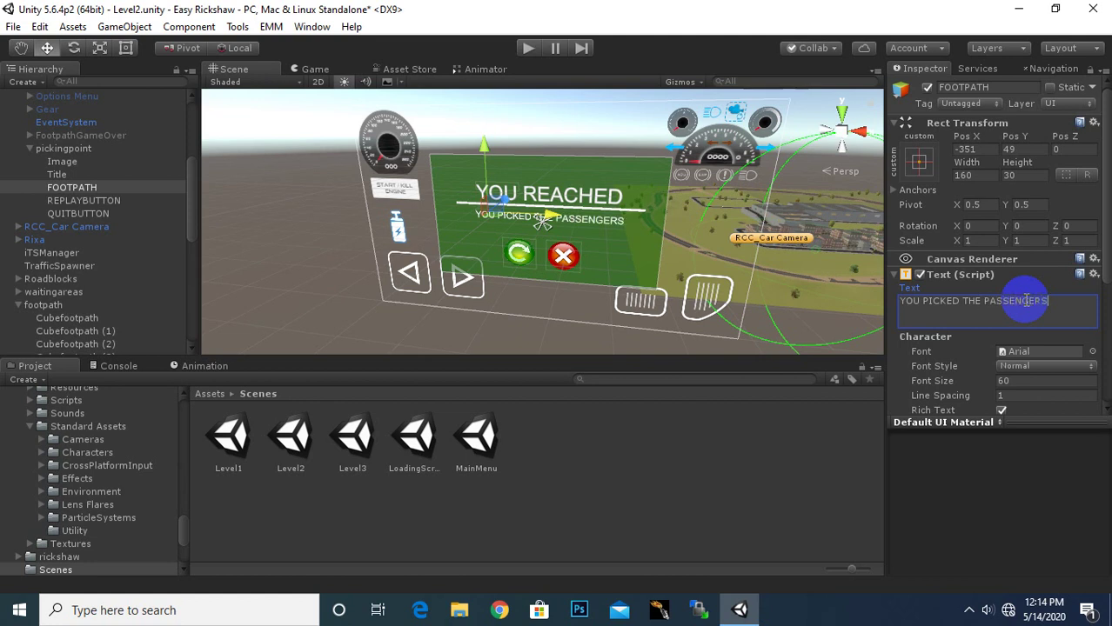
left_click_drag(550, 222, 542, 222)
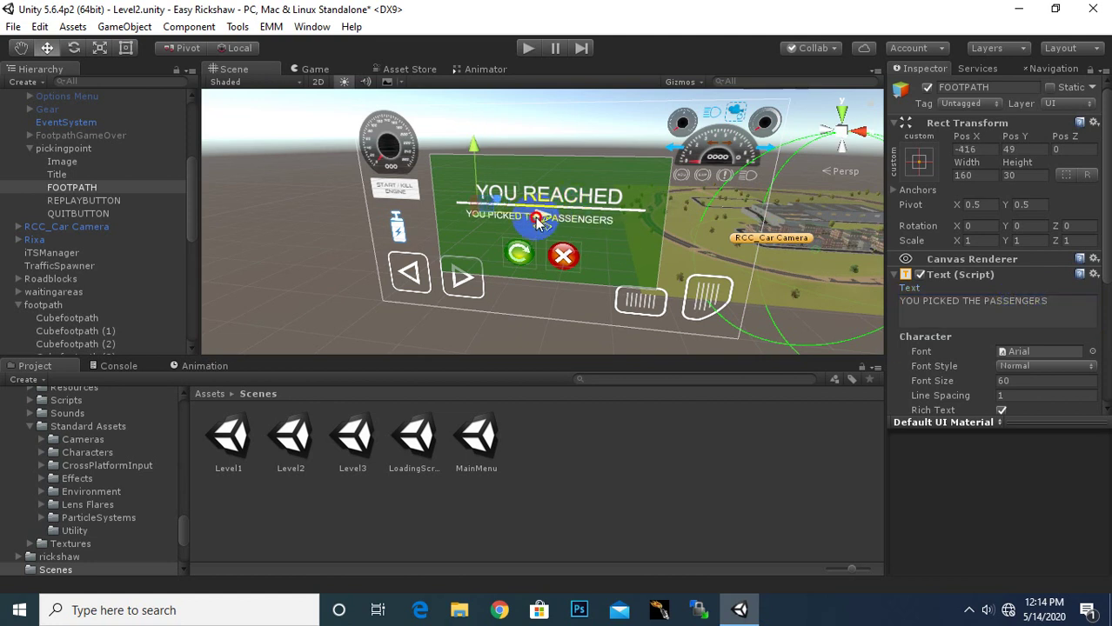
left_click(54, 213)
Delete the quit button and give the replay button no sprite and pure red colour
key("Delete")
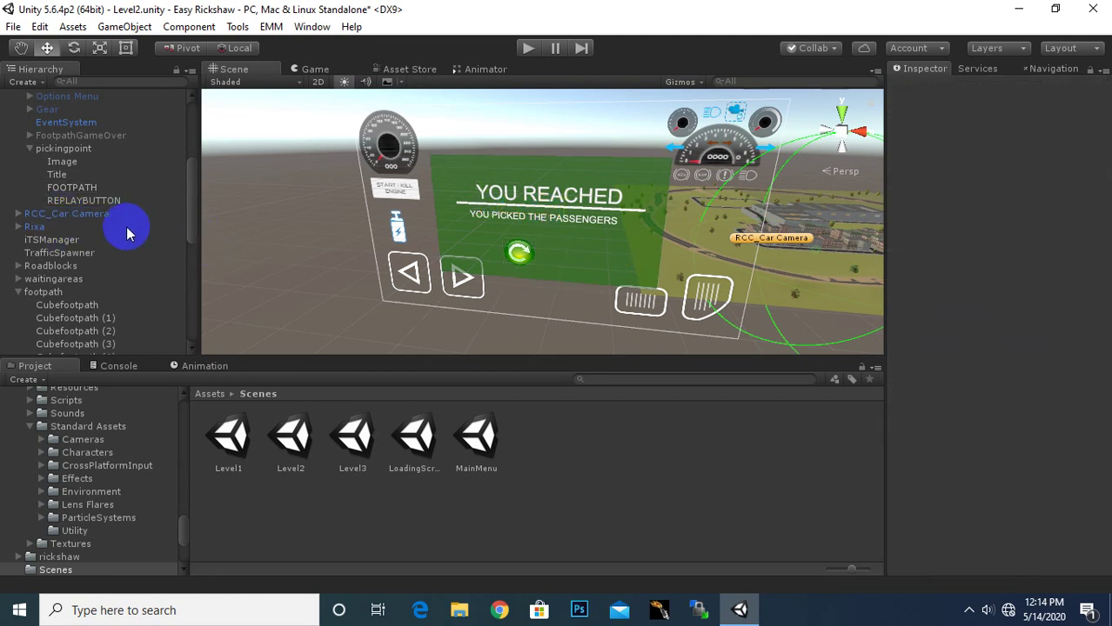
left_click(101, 197)
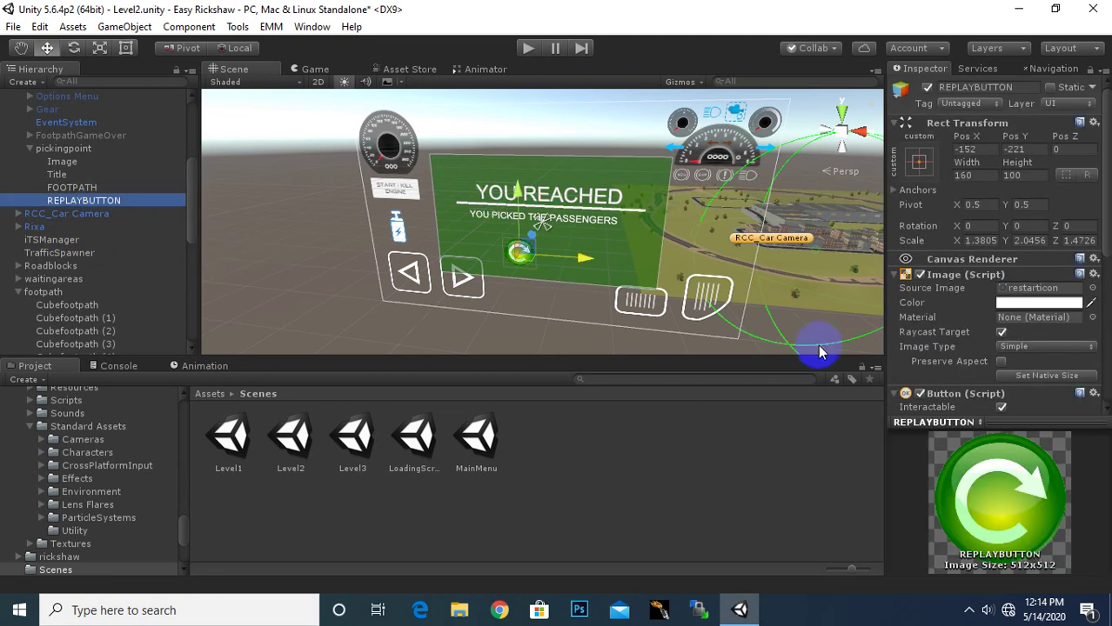
left_click(1093, 288)
scroll(310, 149, "up", 5)
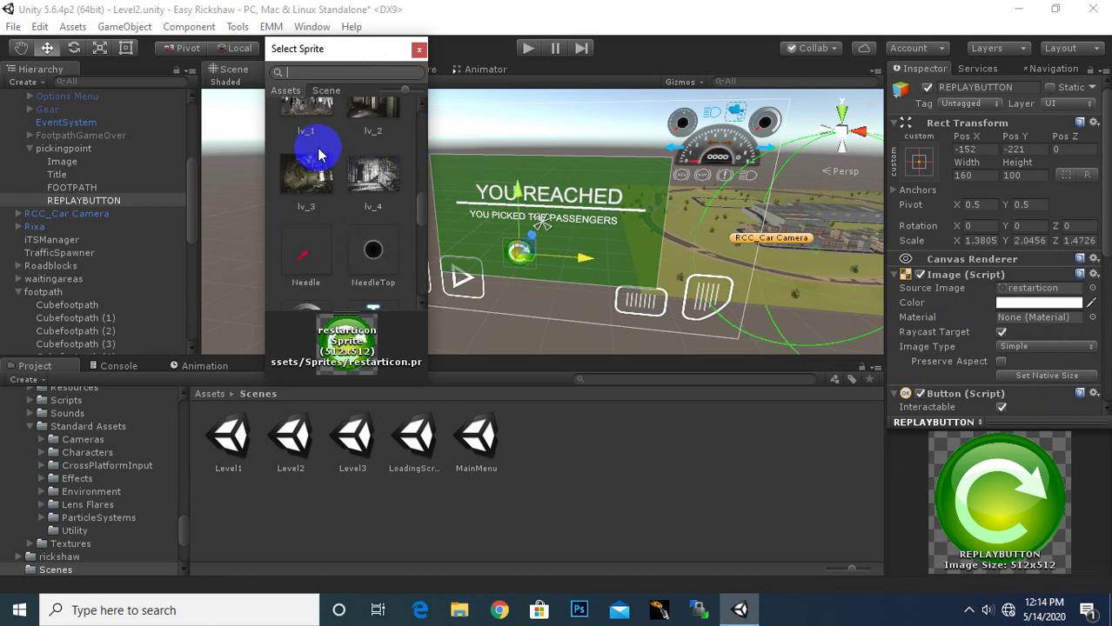
scroll(305, 167, "up", 3)
double_click(306, 165)
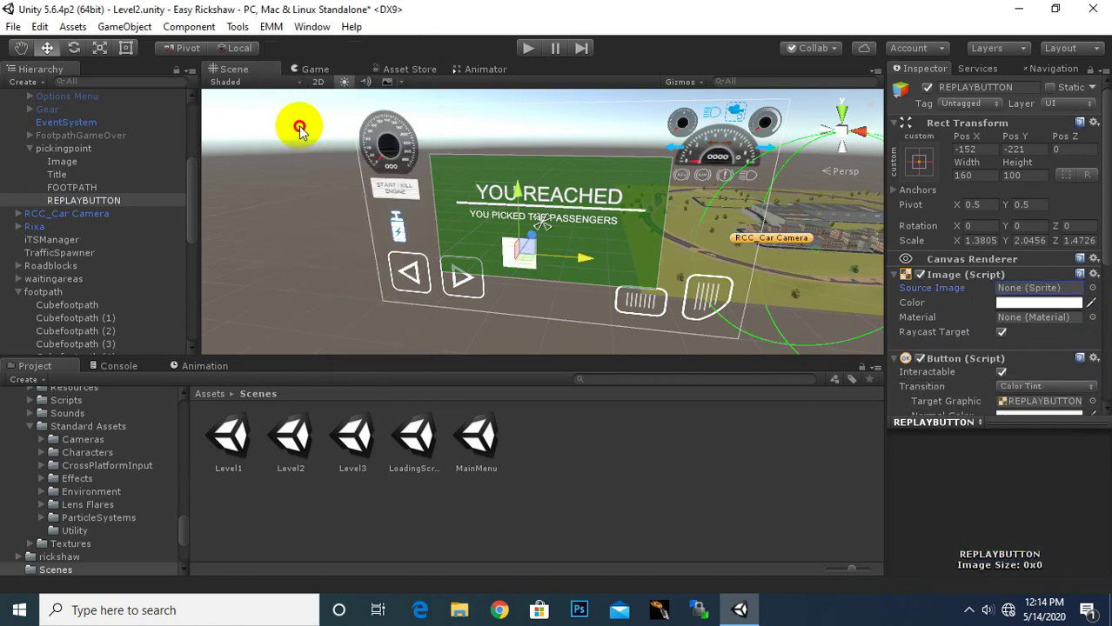
left_click(1047, 304)
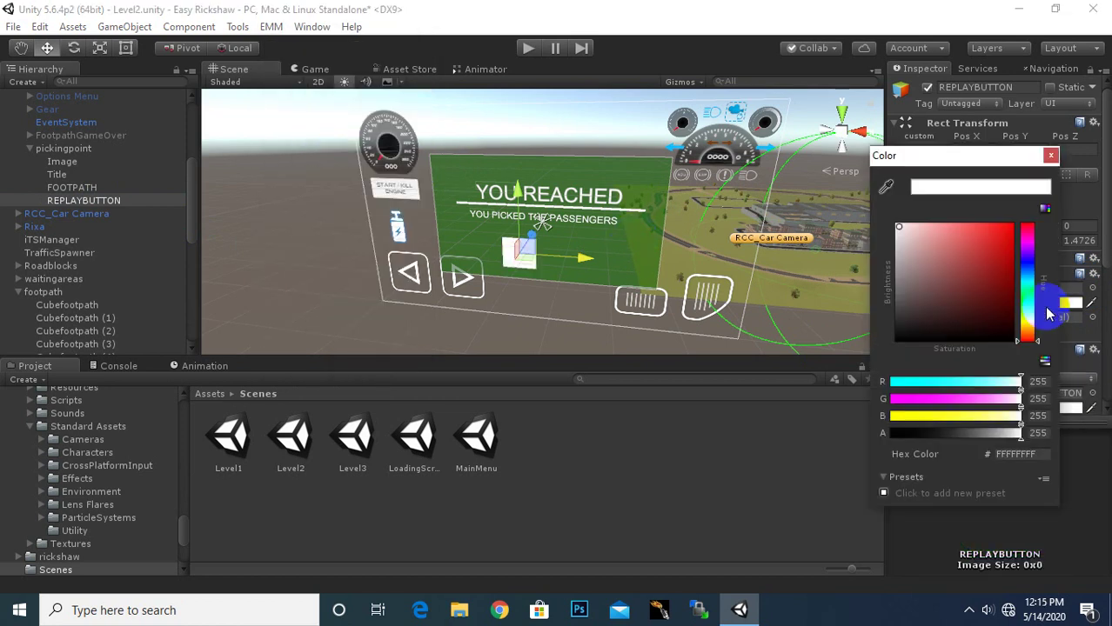
left_click_drag(901, 261, 1013, 225)
left_click(1050, 155)
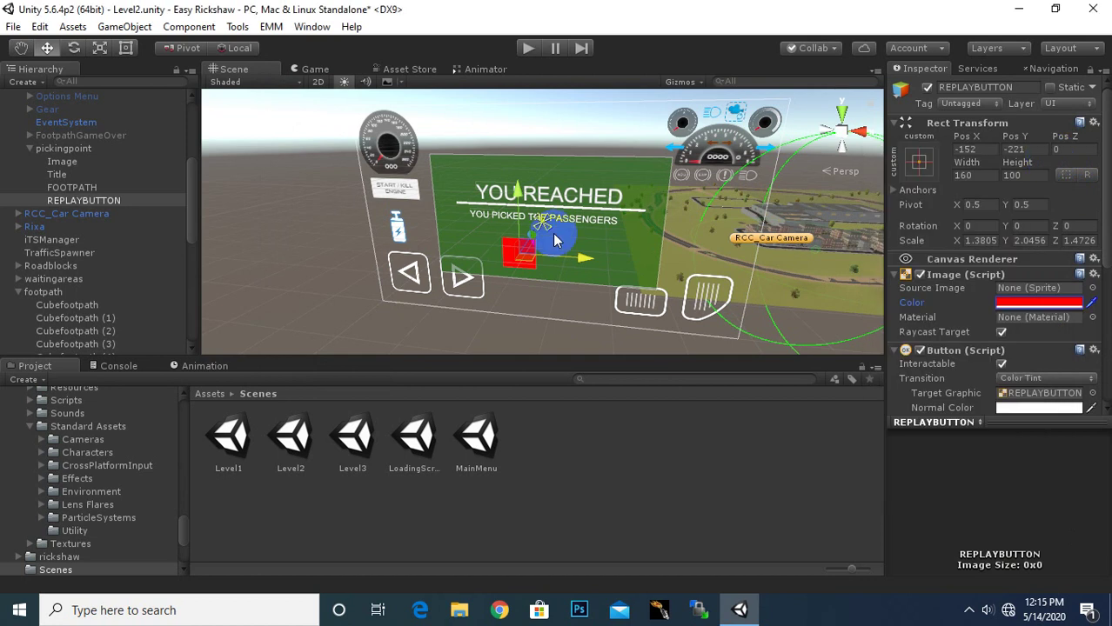
Scale the red button into a wide, short bar below YOU REACHED
scroll(518, 261, "up", 2)
scroll(528, 295, "up", 2)
left_click_drag(528, 299, 576, 261, "alt")
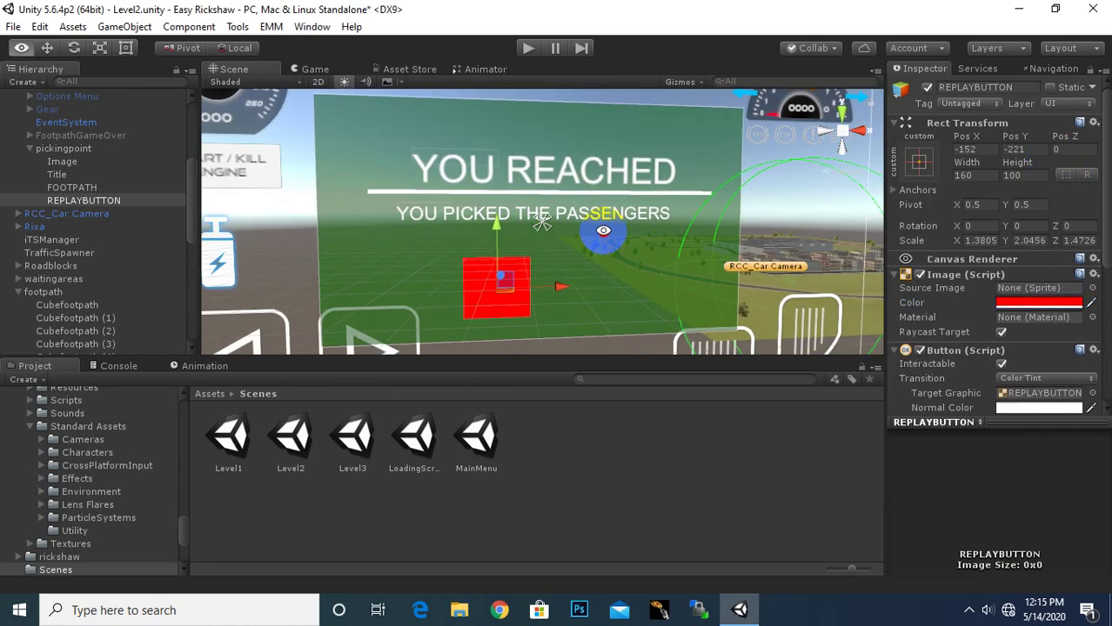
left_click(99, 48)
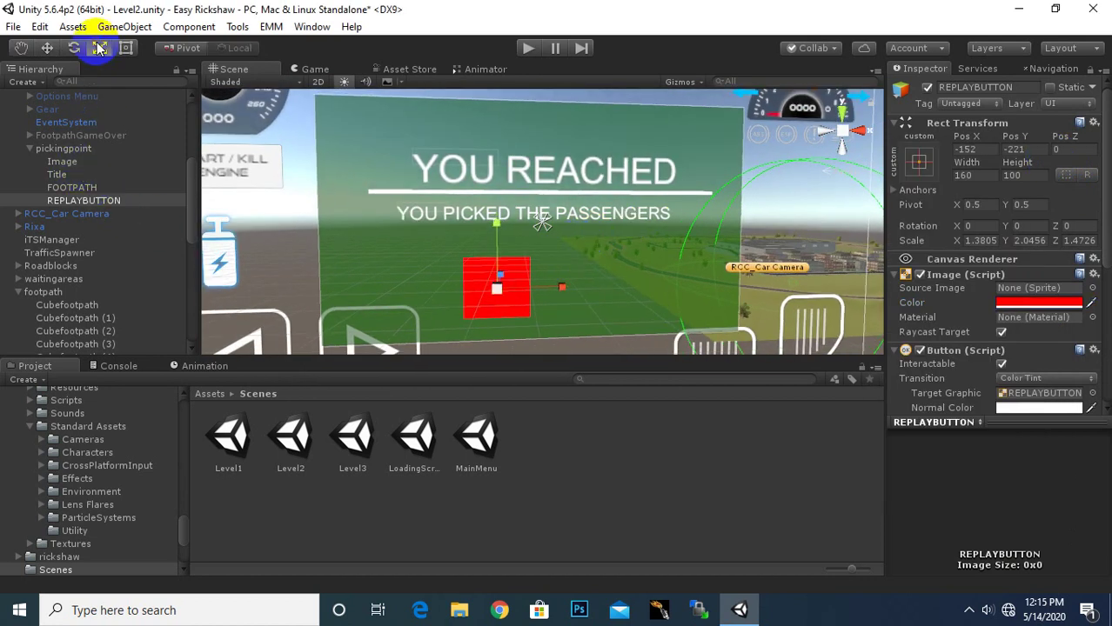
left_click_drag(563, 287, 679, 292)
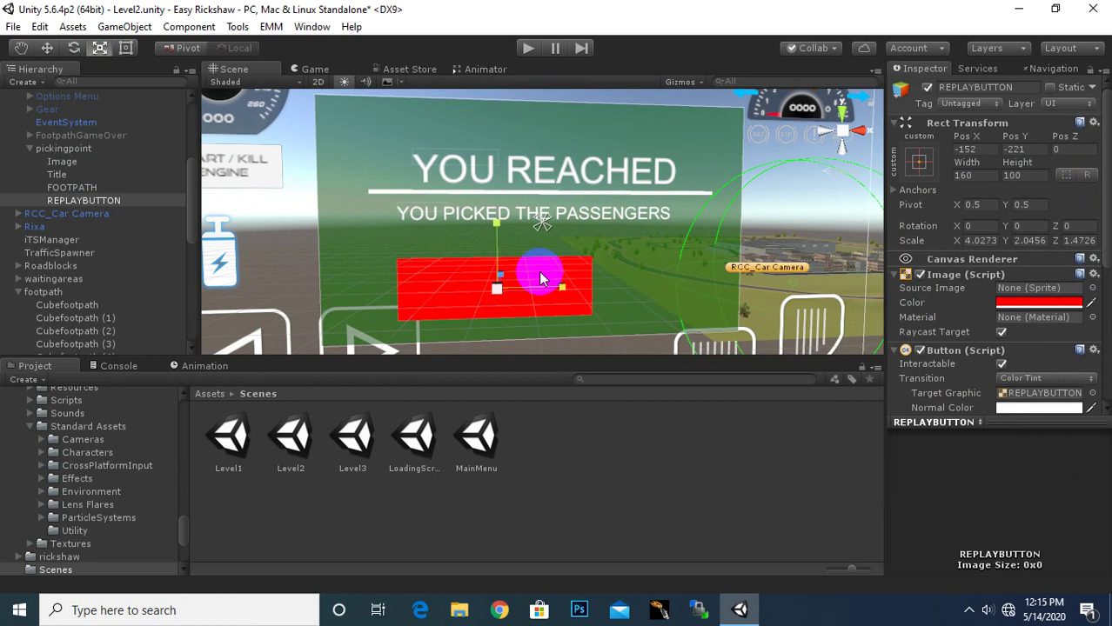
left_click_drag(496, 226, 497, 253)
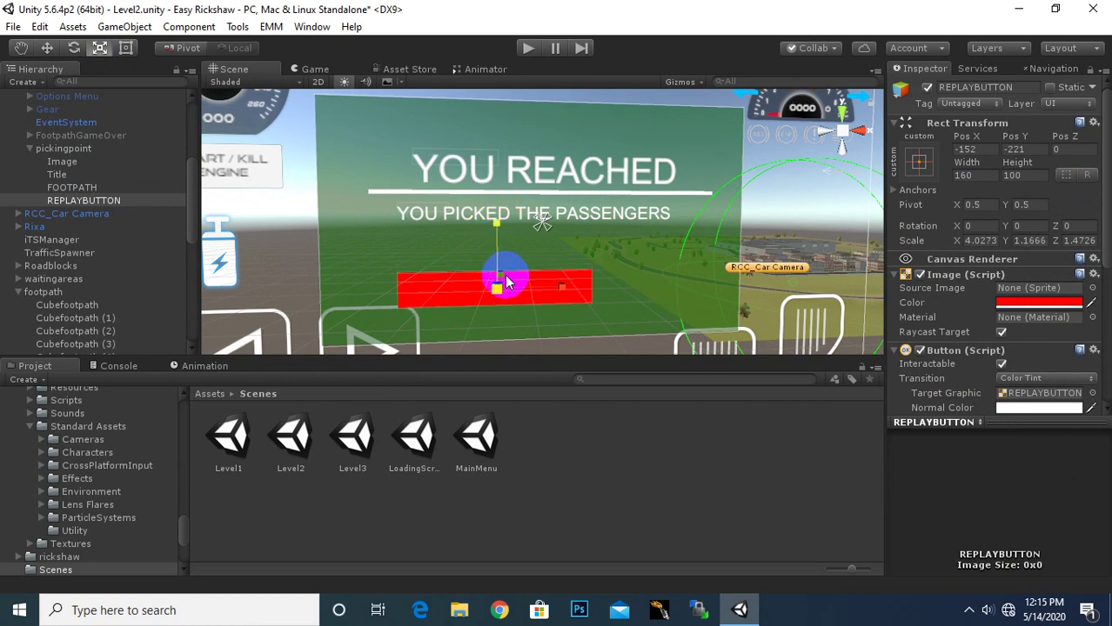
left_click(565, 288)
mouse_move(559, 293)
left_mouse_down()
mouse_move(522, 291)
mouse_move(611, 291)
left_mouse_up()
left_click(47, 48)
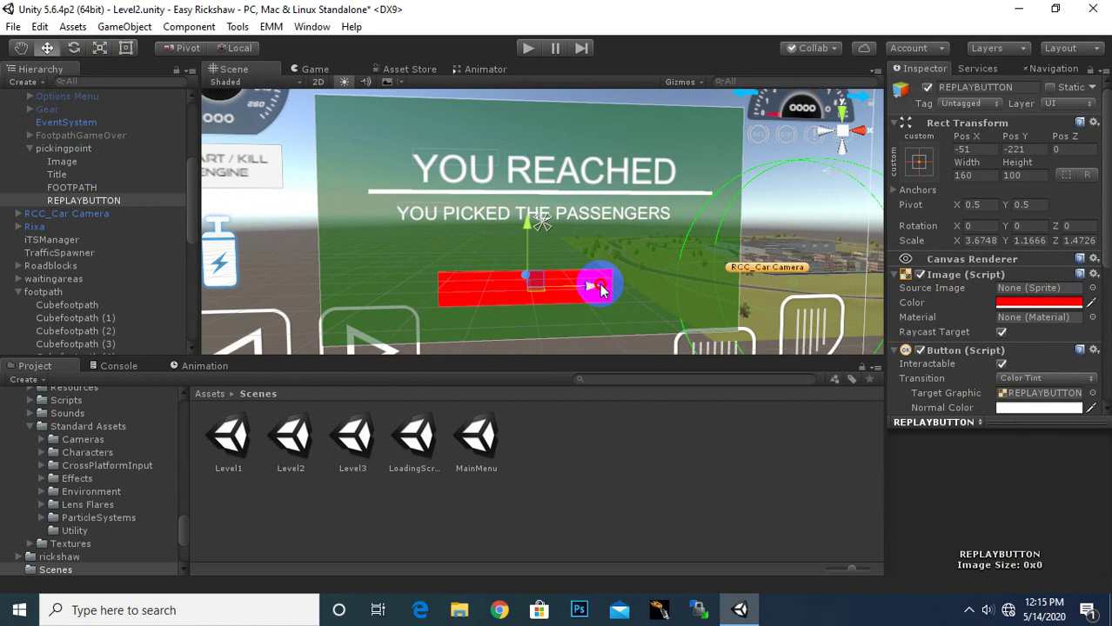
Rename REPLAYBUTTON to pROCEED
right_click(50, 187)
right_click(49, 202)
left_click(91, 254)
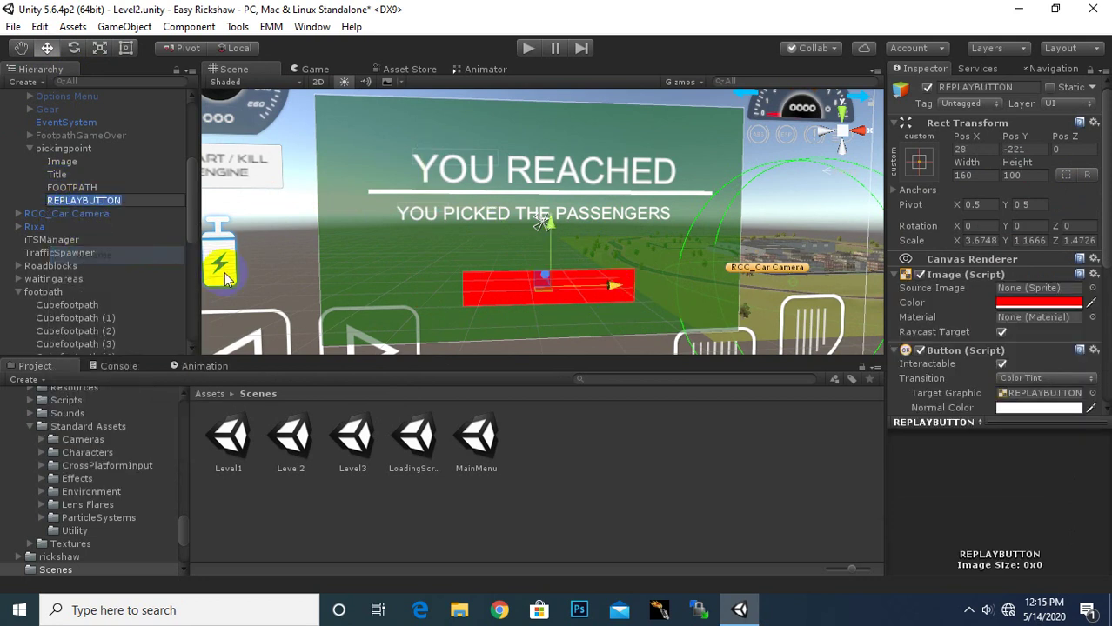
type("pROCEED")
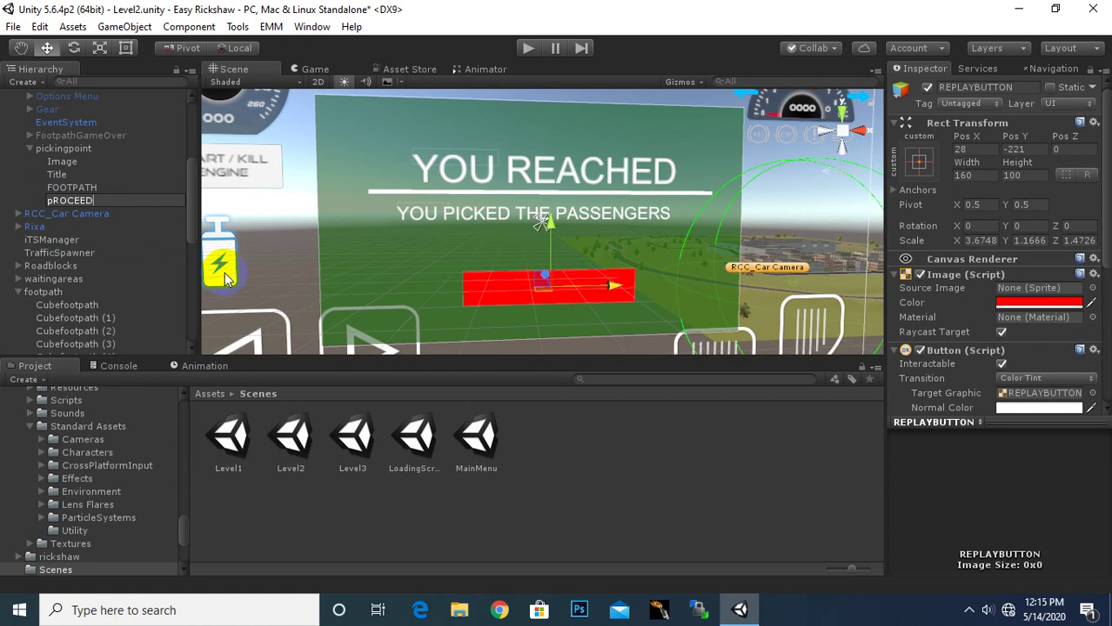
key("Return")
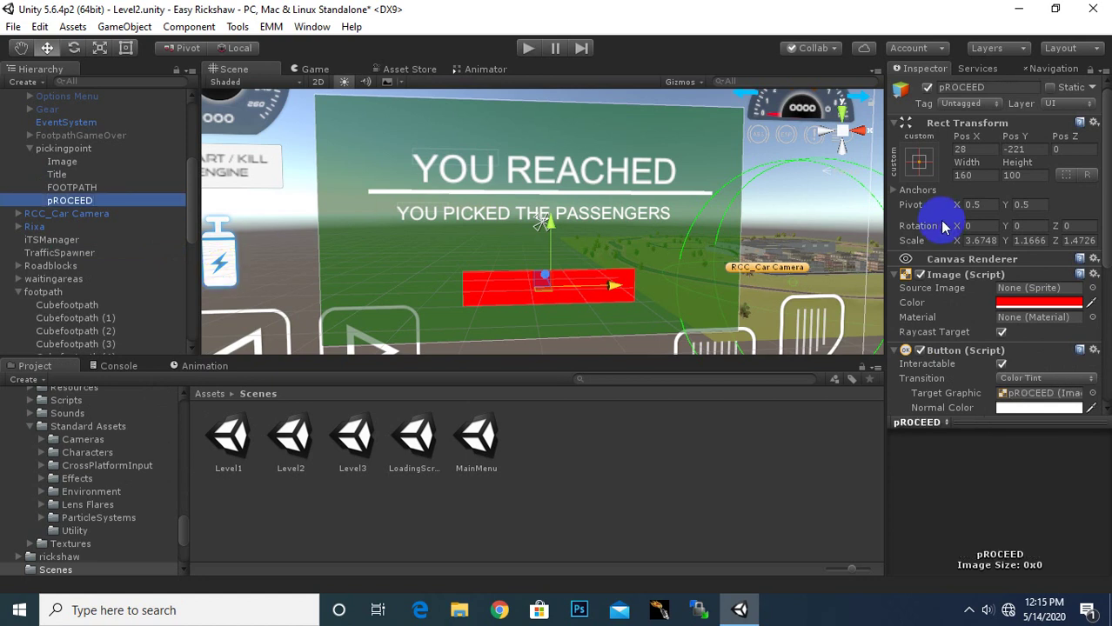
right_click(48, 151)
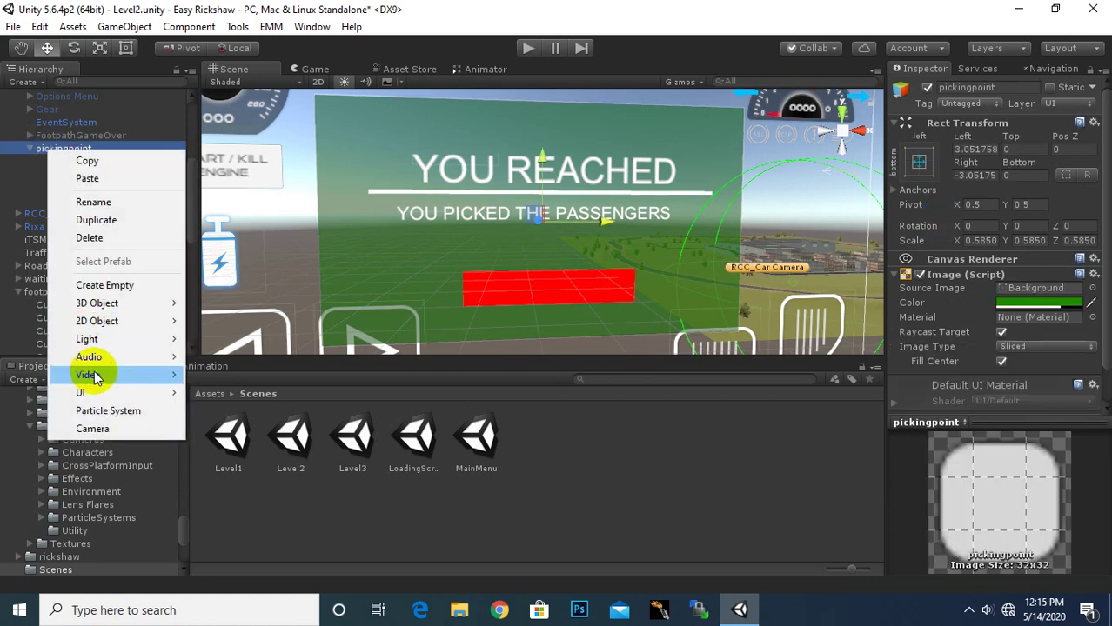
Add a Text under pickingpoint reading PROCEED, font size 48, with both overflows set to Overflow
mouse_move(87, 392)
left_click(210, 393)
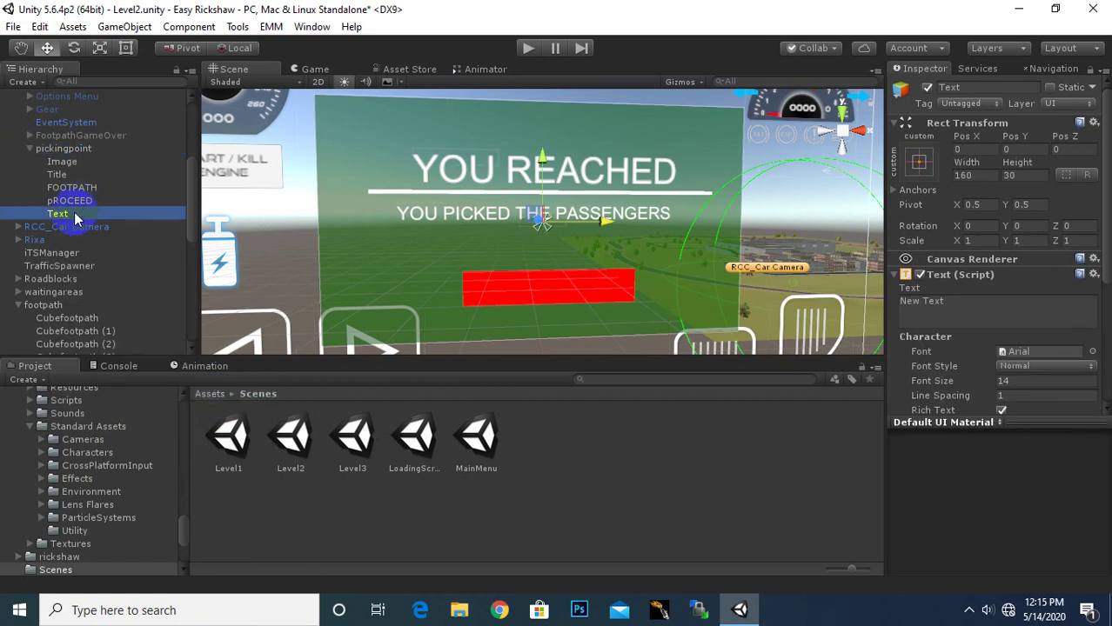
left_click(1032, 313)
type("PROCEED")
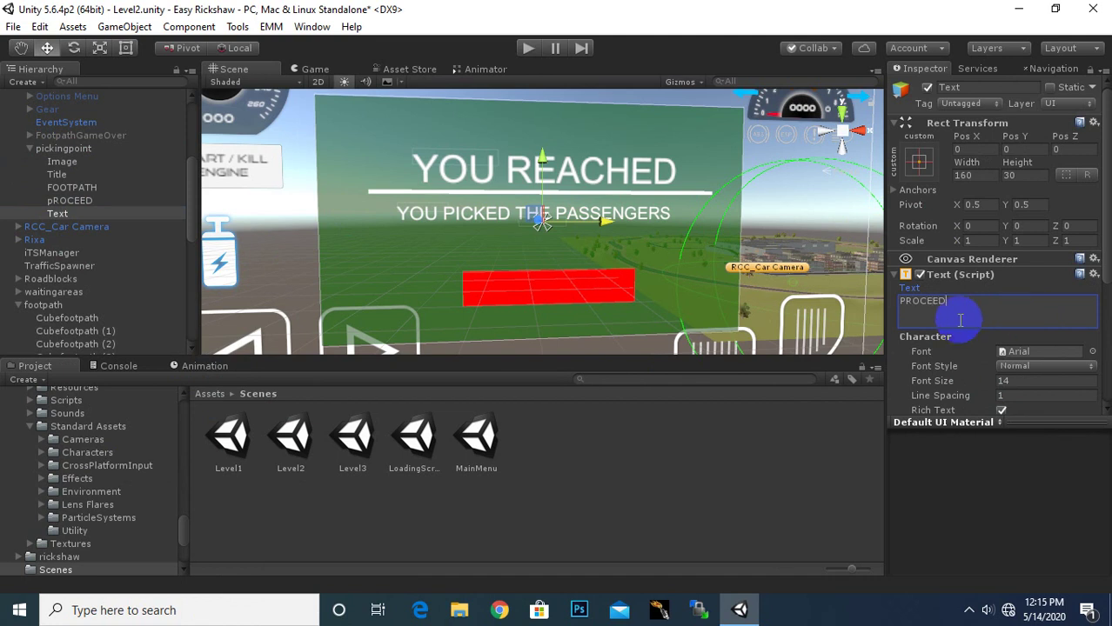
scroll(993, 355, "down", 2)
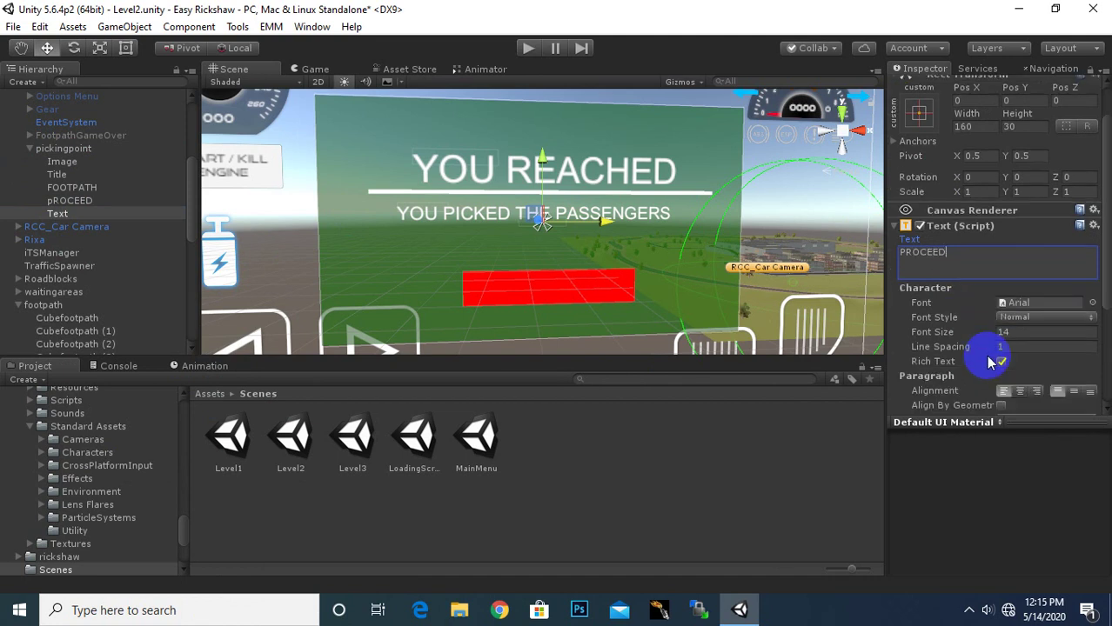
left_click(1027, 332)
type("48")
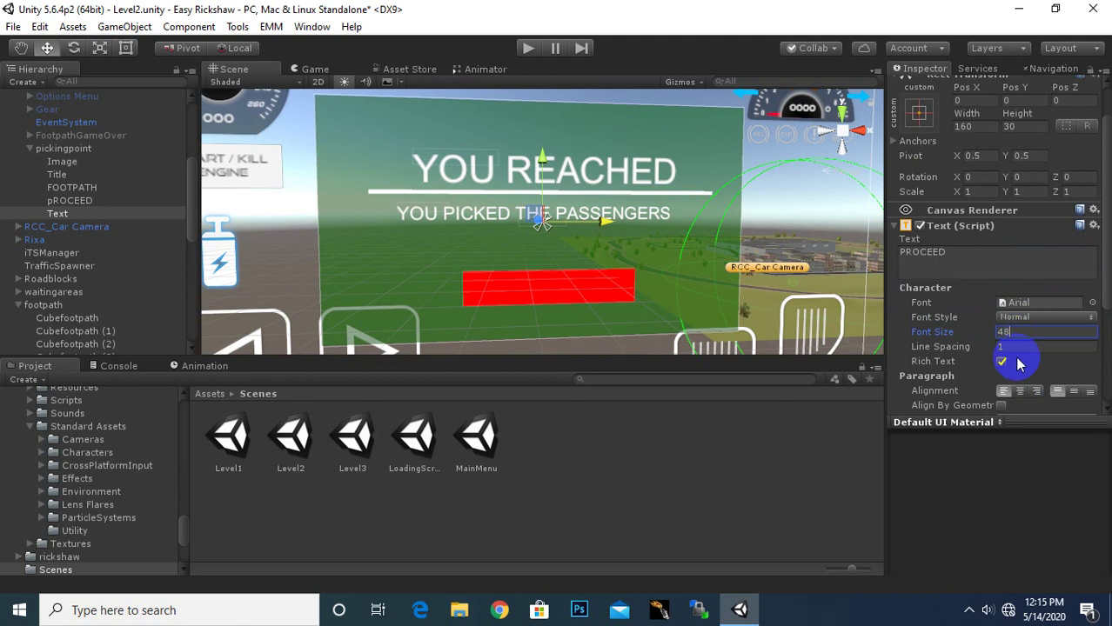
scroll(1018, 357, "down", 3)
left_click(1029, 273)
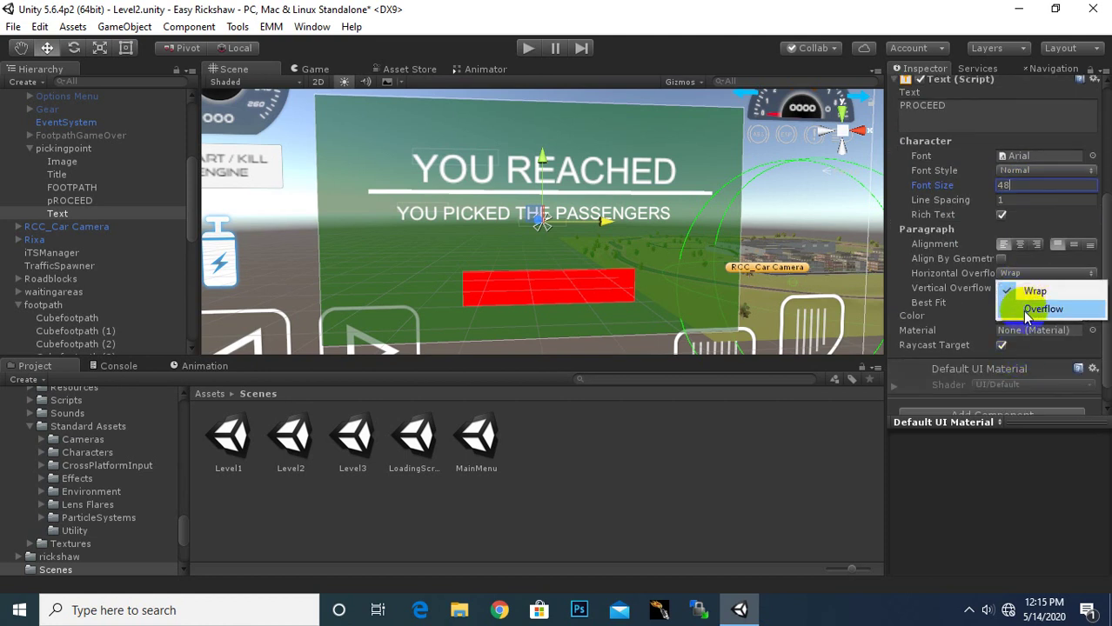
left_click(1043, 309)
left_click(1044, 288)
left_click(1042, 324)
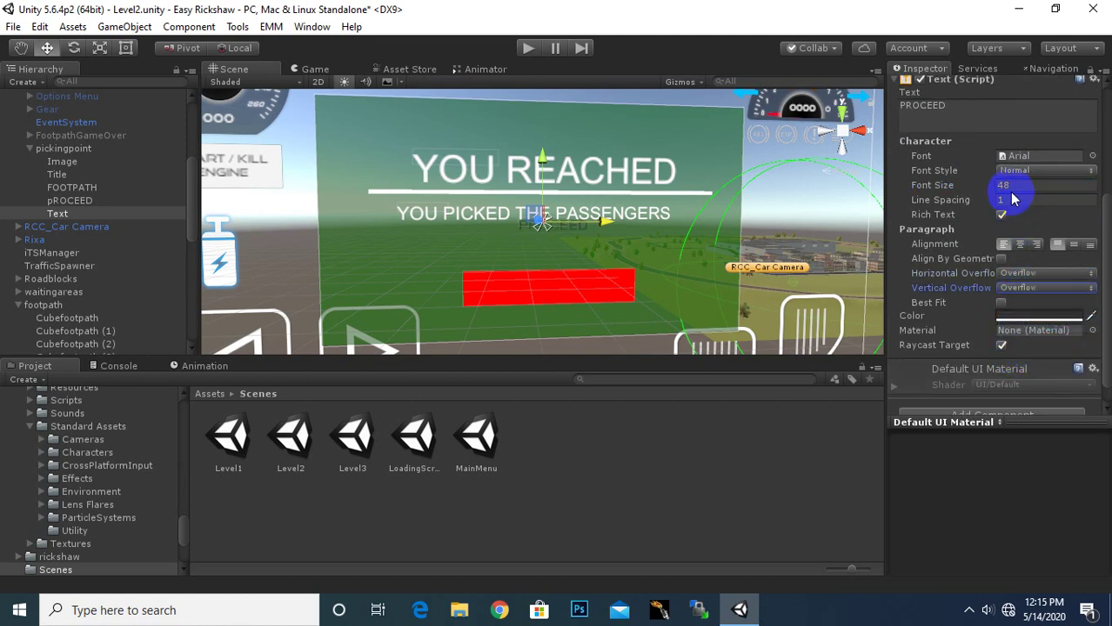
Colour the label white, move it onto the red button and parent it under pROCEED
left_click(1022, 316)
left_click_drag(924, 239, 897, 225)
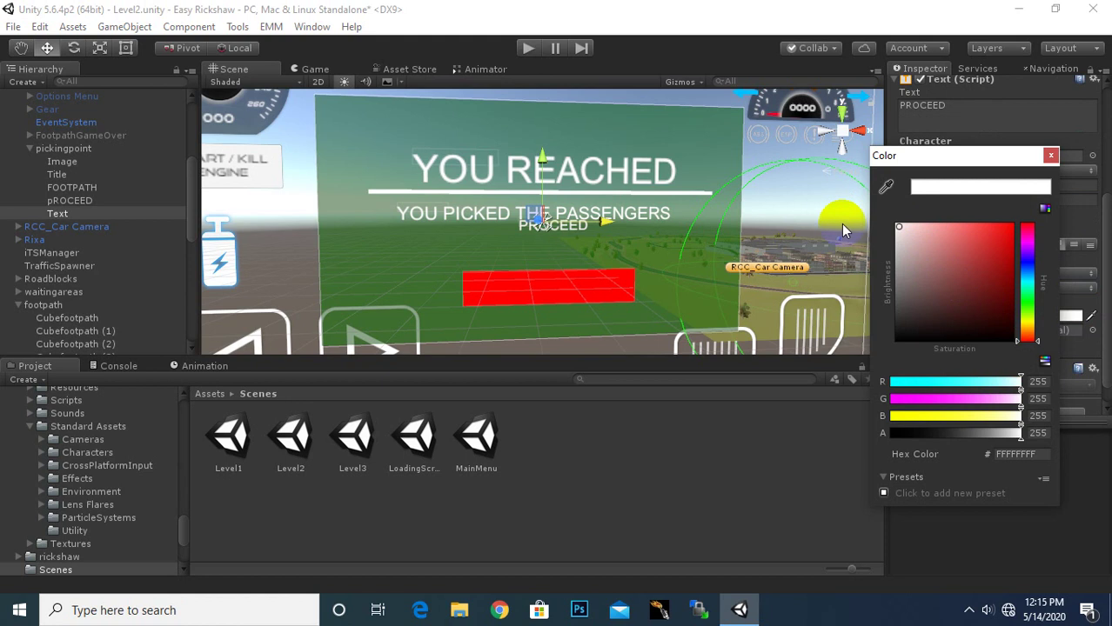
left_click(544, 226)
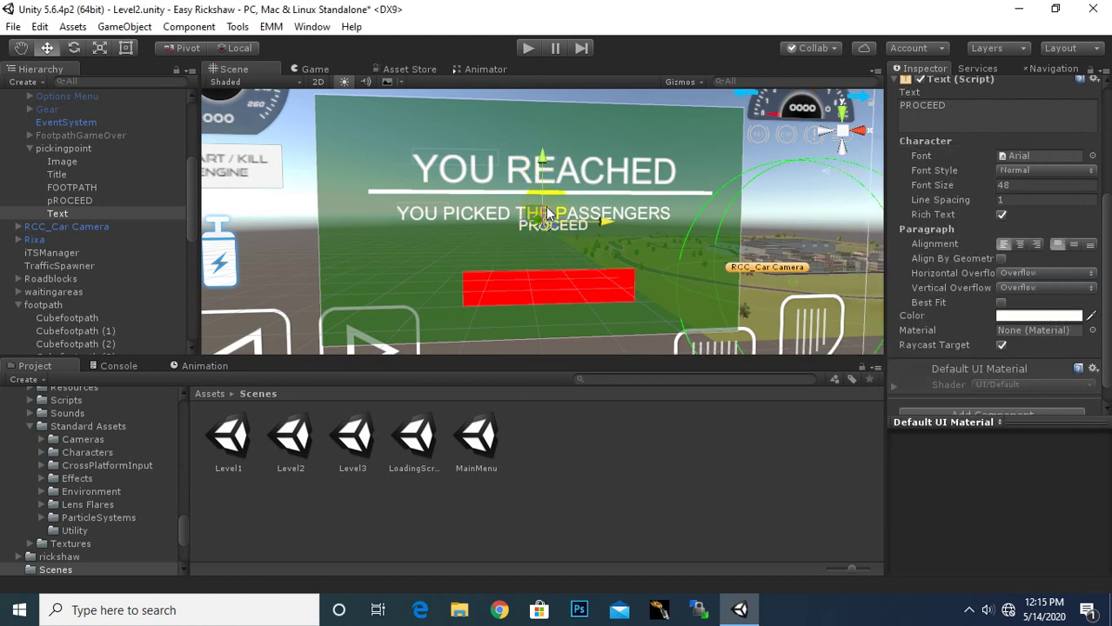
left_click_drag(546, 213, 546, 246)
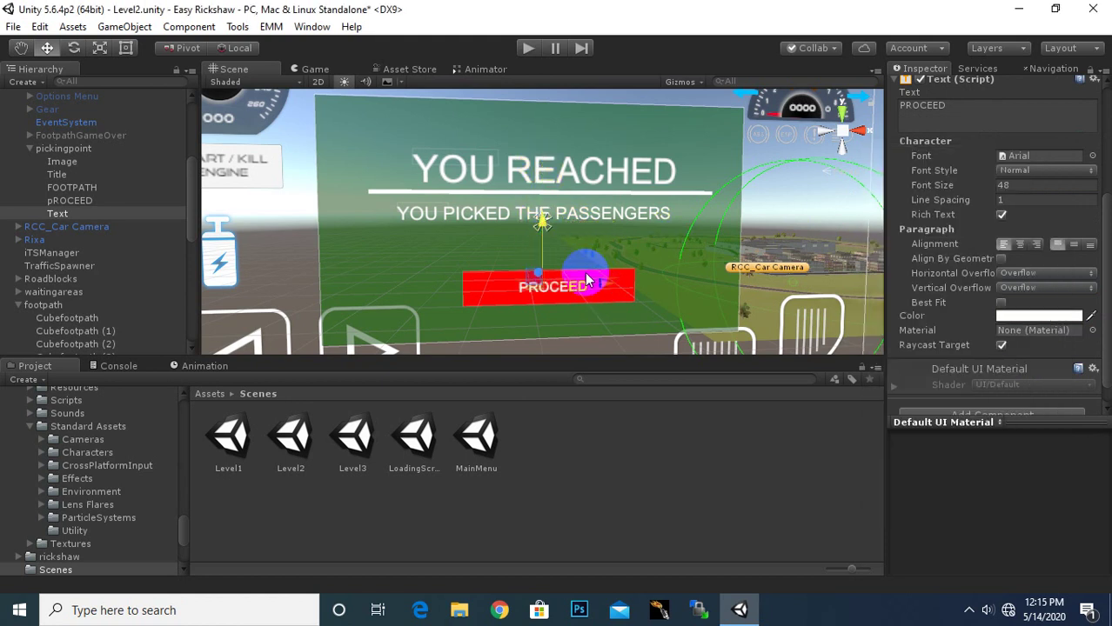
left_click_drag(62, 214, 70, 201)
Change the button object's name from pROCEED to PROCEED in the Inspector name field
left_click(65, 201)
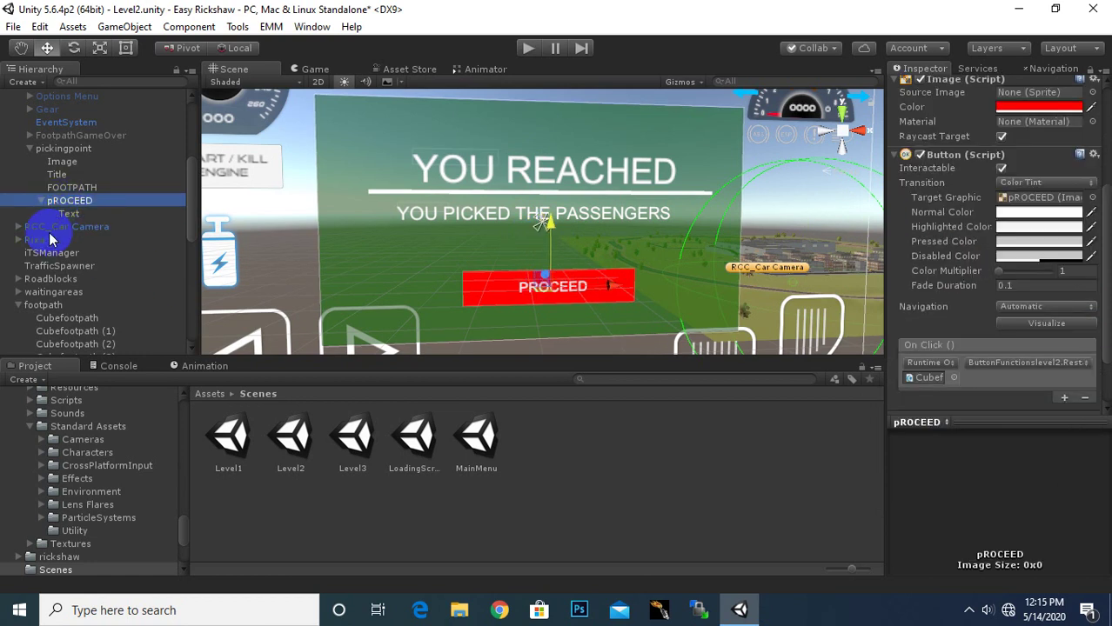
scroll(975, 296, "up", 5)
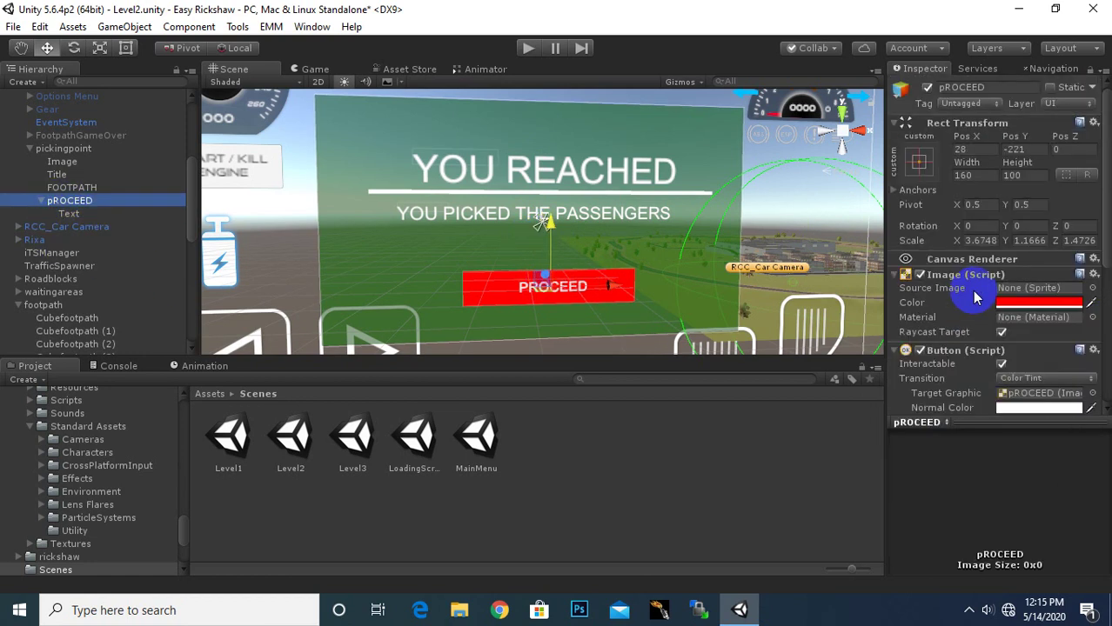
left_click(948, 87)
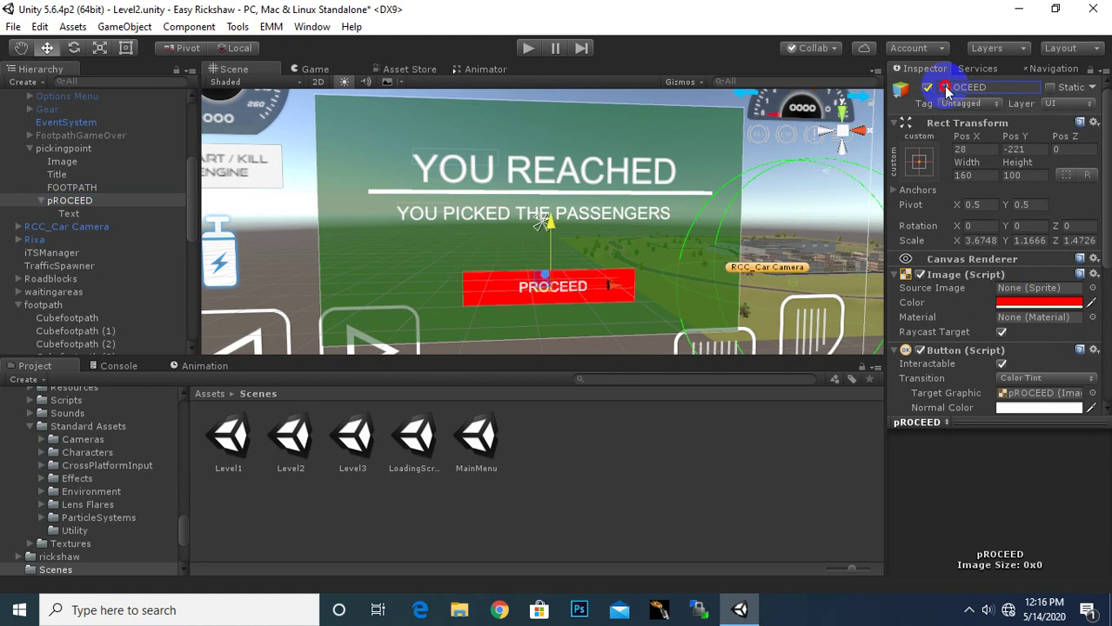
double_click(949, 86)
left_click(927, 88)
type("P")
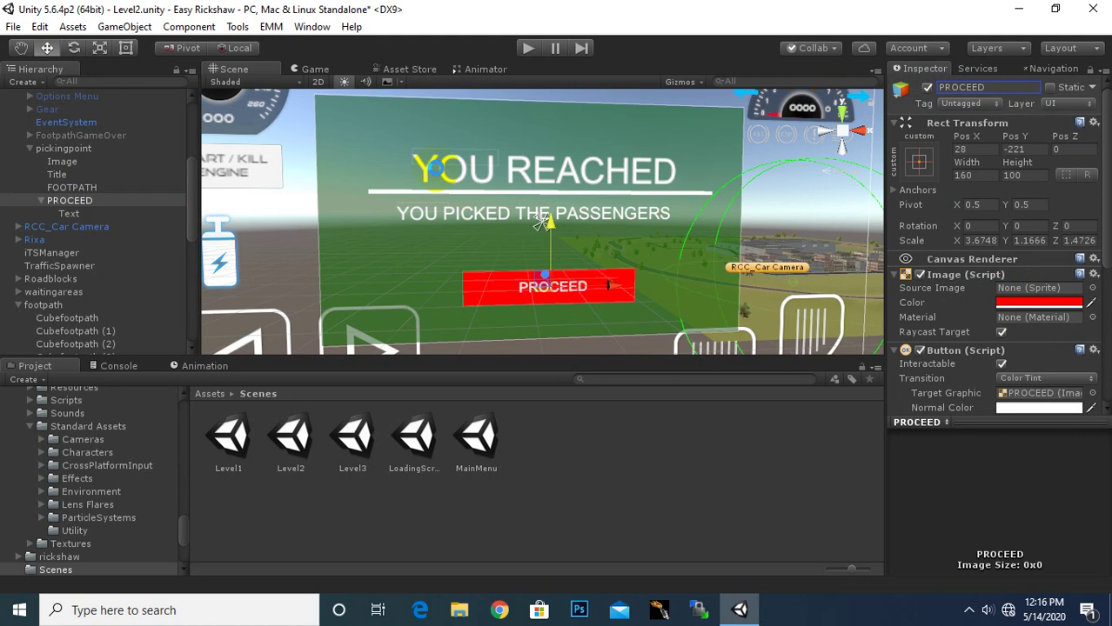
Open the Scripts folder from the Assets root in the Project panel
left_click(634, 308)
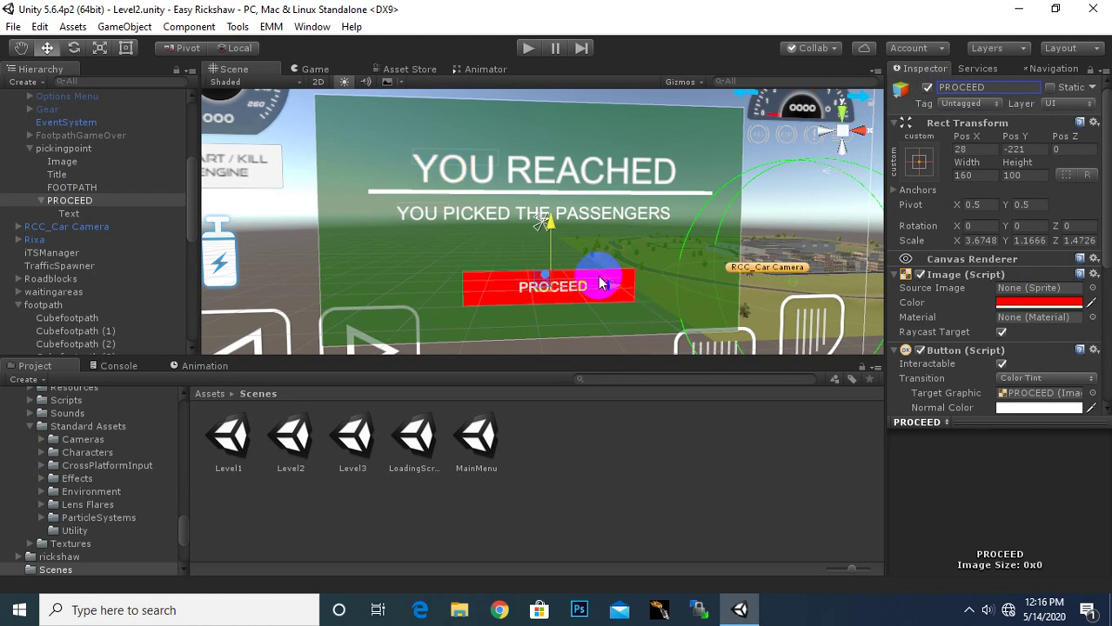
left_click(217, 396)
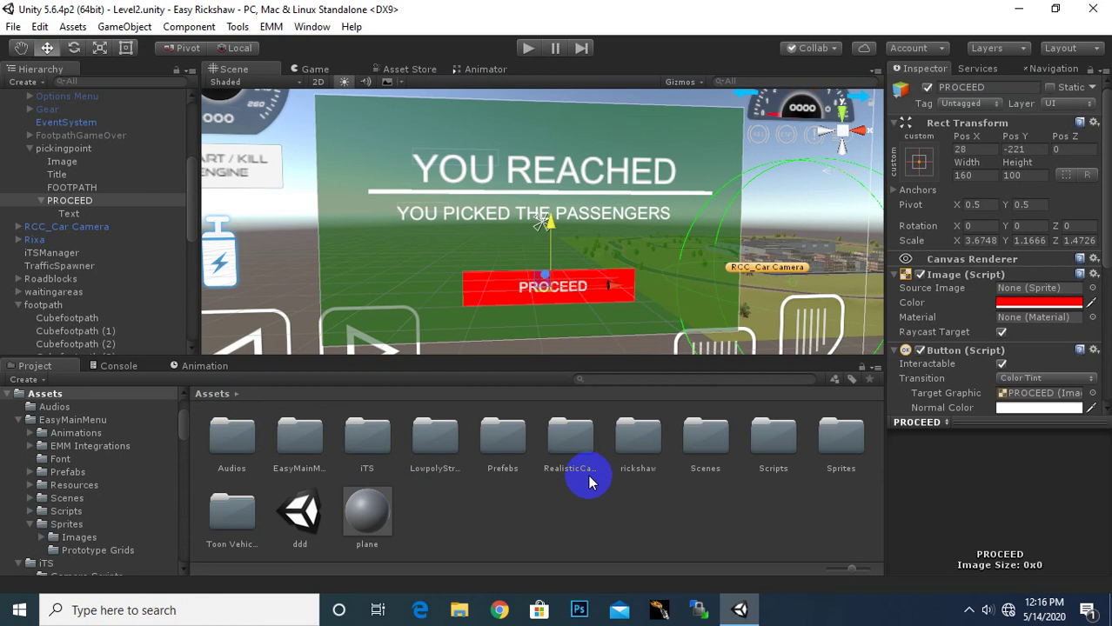
double_click(773, 439)
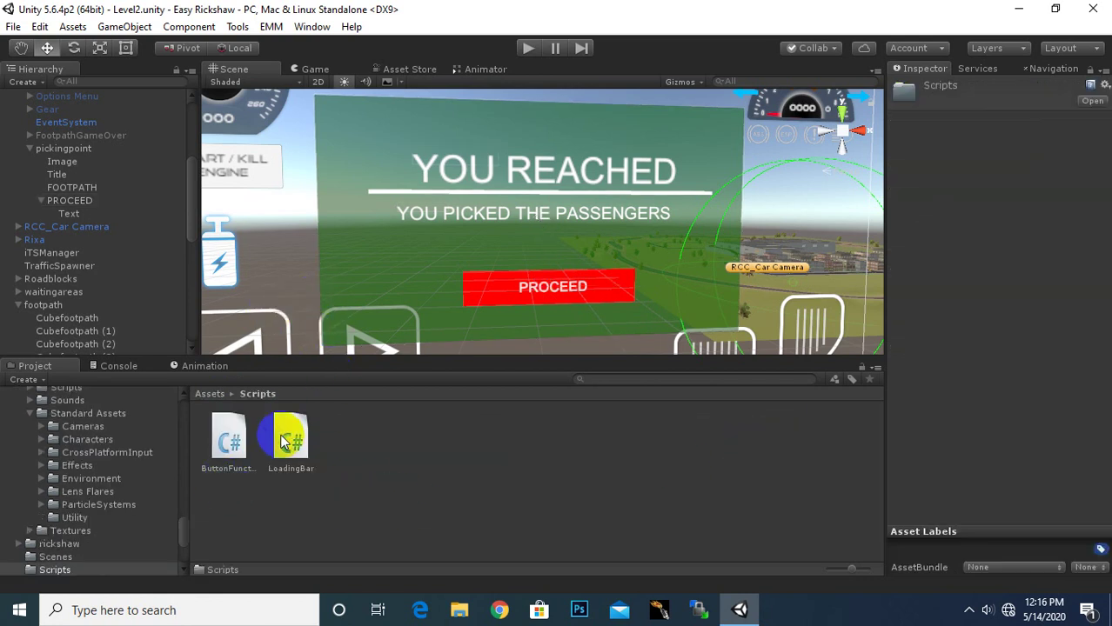
Collapse footpath in the Hierarchy and select the pickingpoint panel
scroll(625, 182, "down", 1)
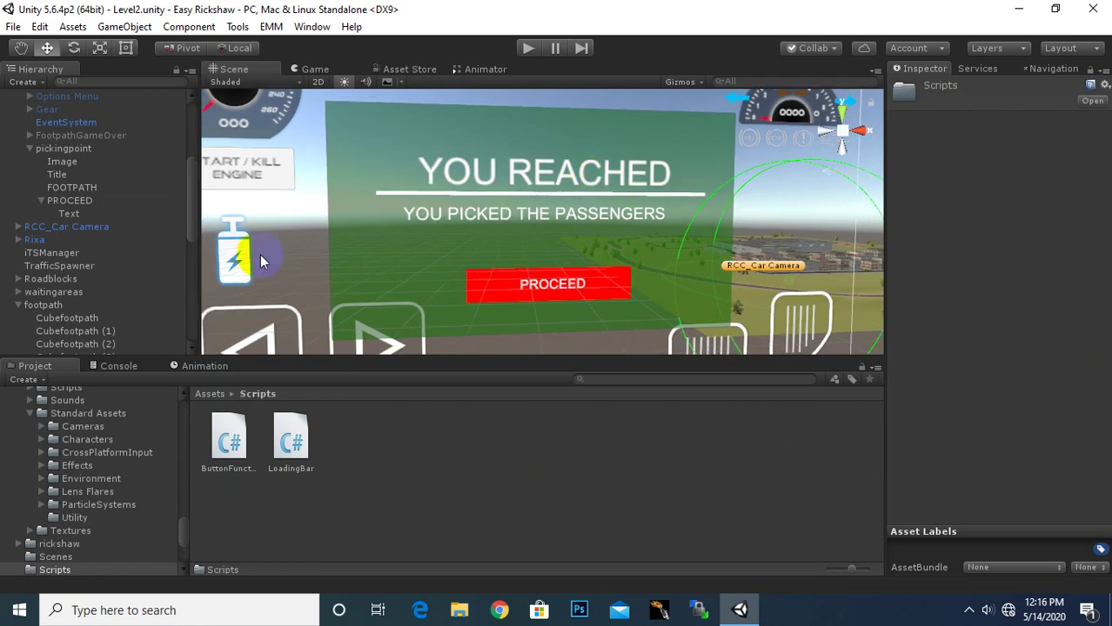
left_click(18, 306)
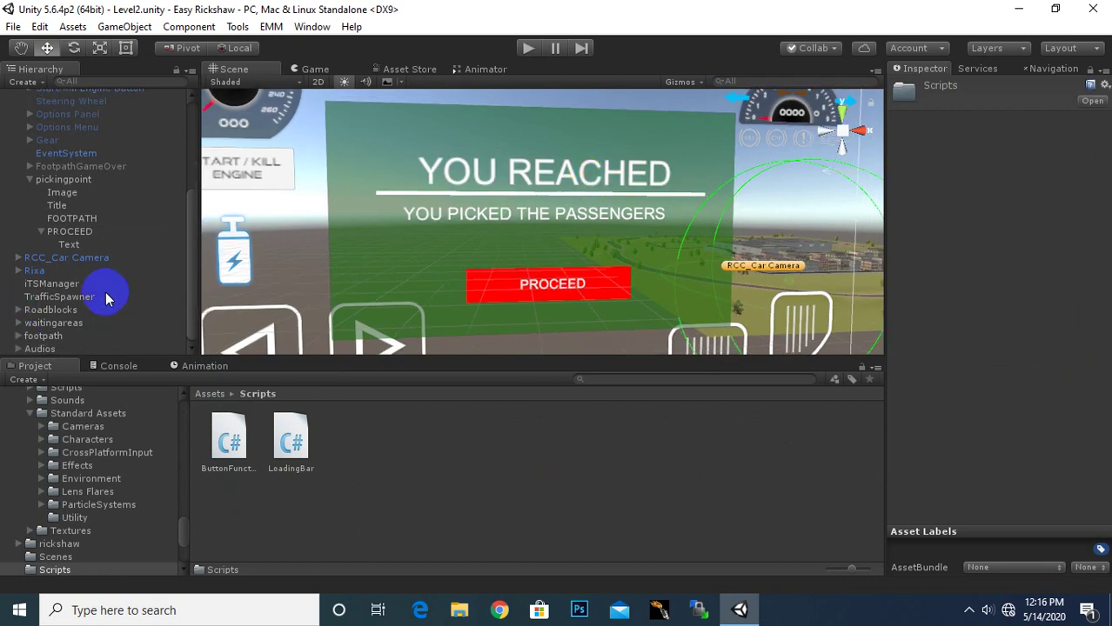
left_click(48, 179)
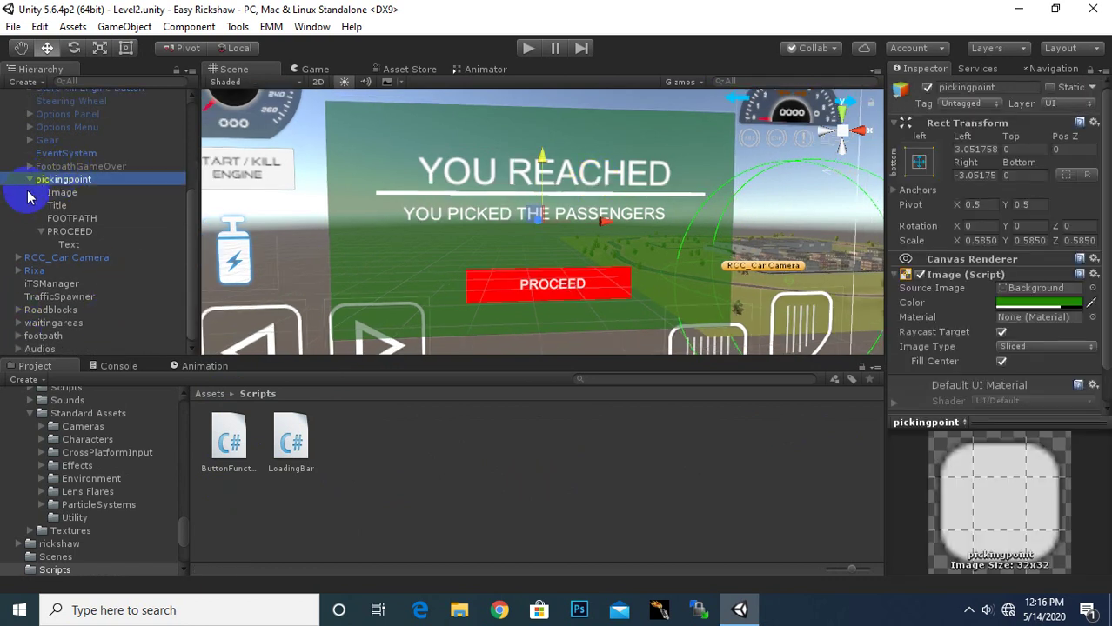
scroll(83, 186, "up", 3)
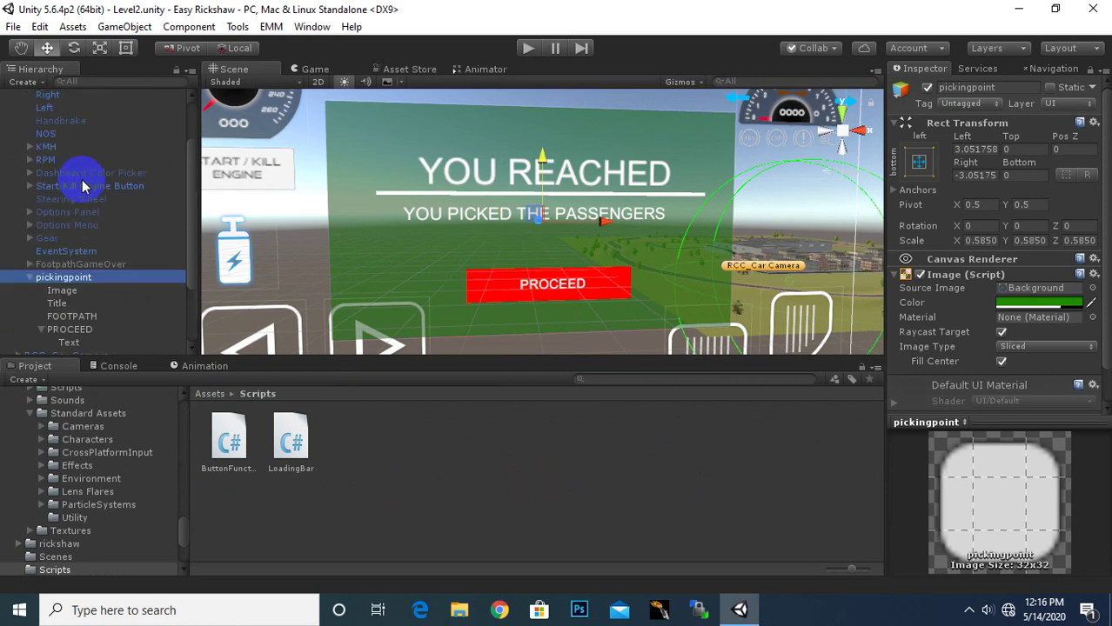
scroll(83, 186, "up", 2)
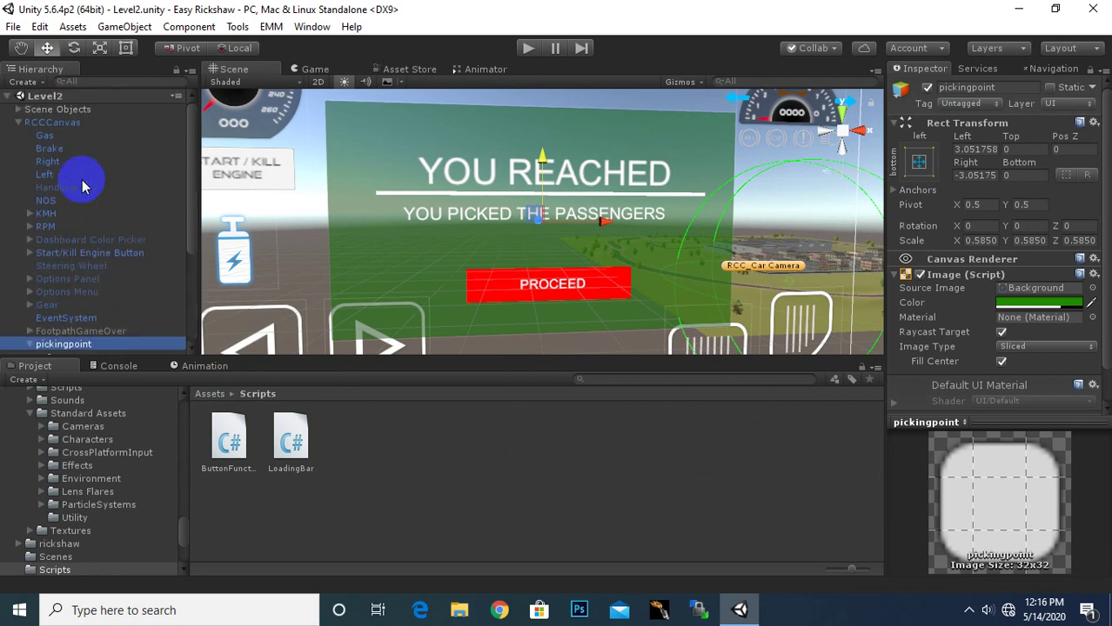
Add a UI Panel under RCCCanvas and make its colour fully opaque black (alpha 255)
right_click(65, 124)
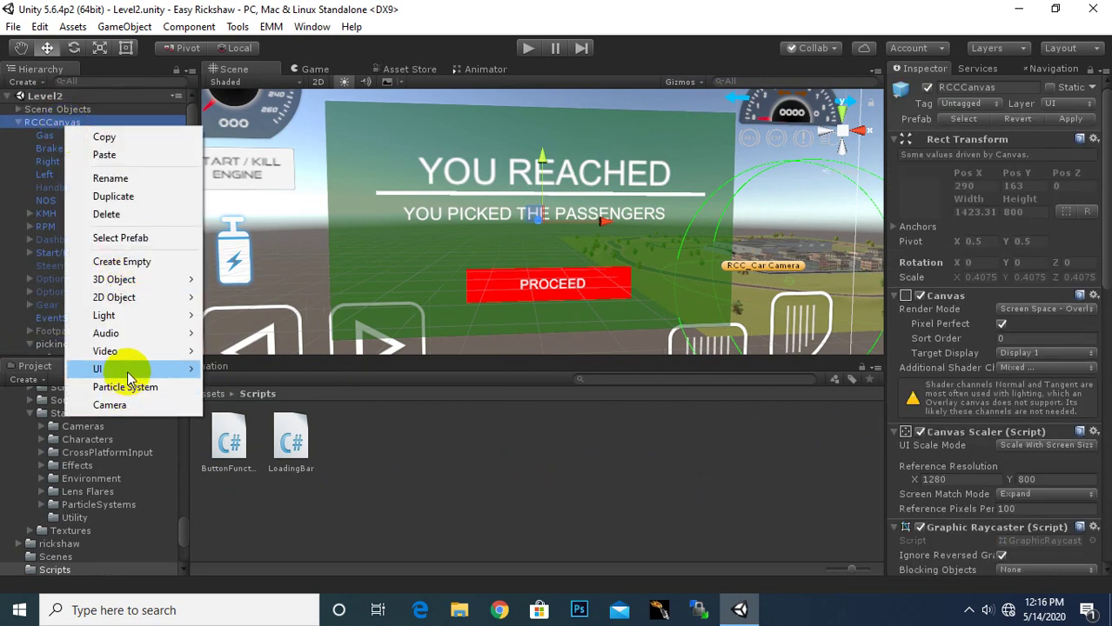
mouse_move(160, 374)
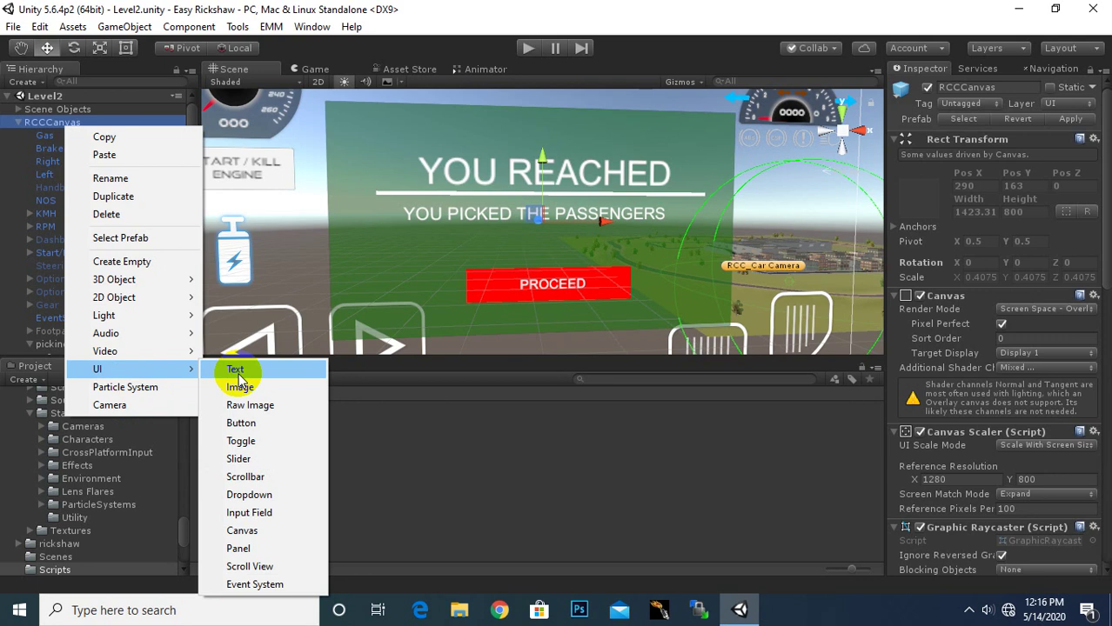
left_click(238, 549)
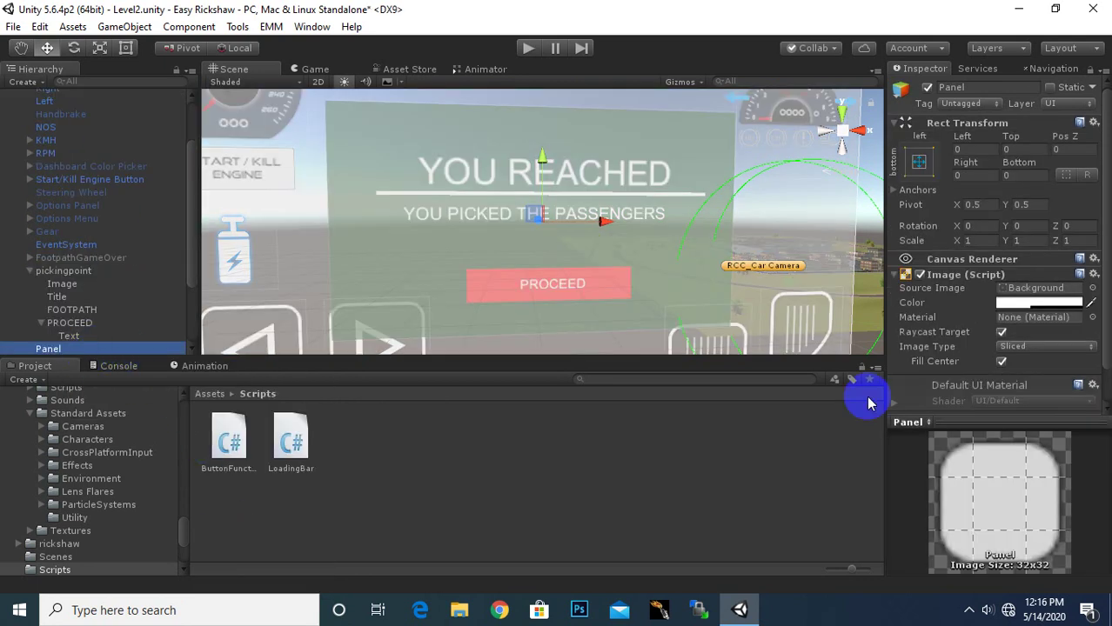
left_click(1035, 303)
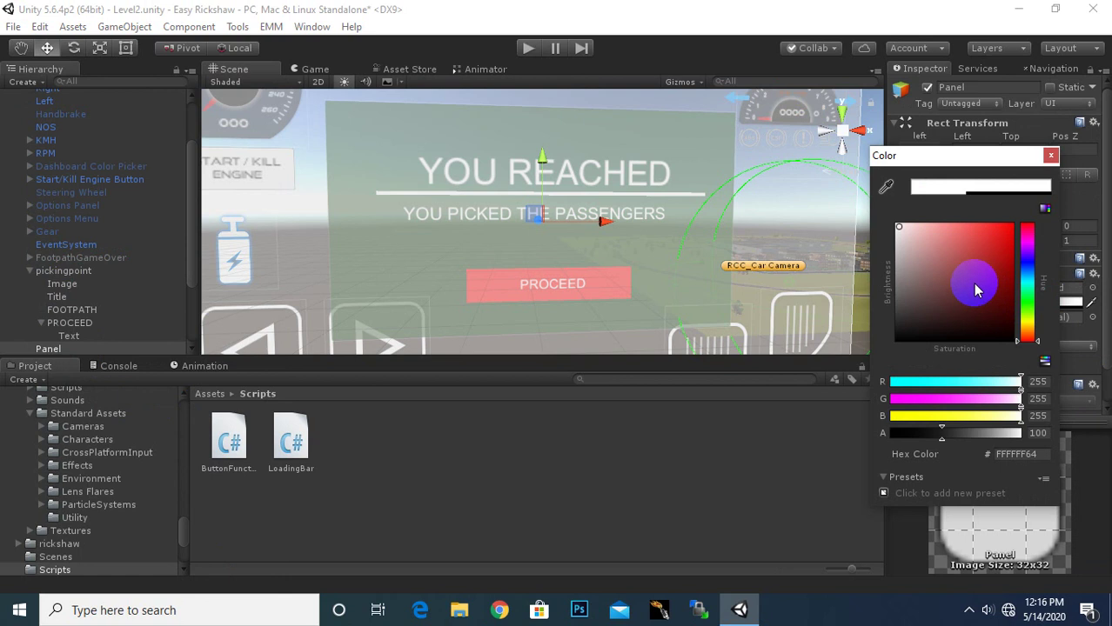
left_click_drag(941, 432, 1040, 432)
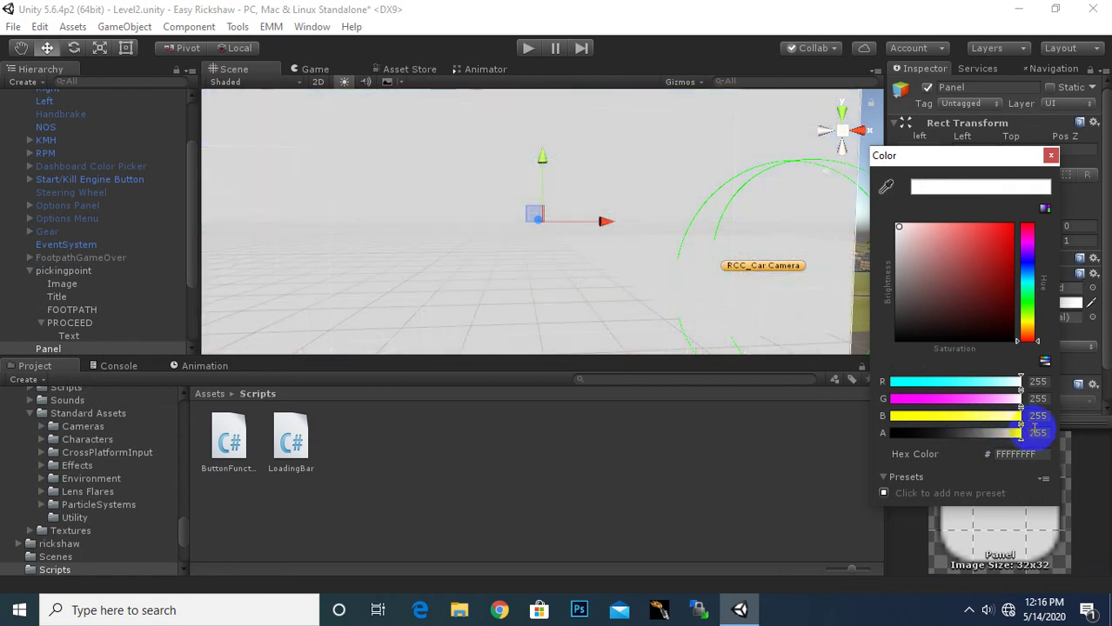
left_click_drag(936, 306, 886, 353)
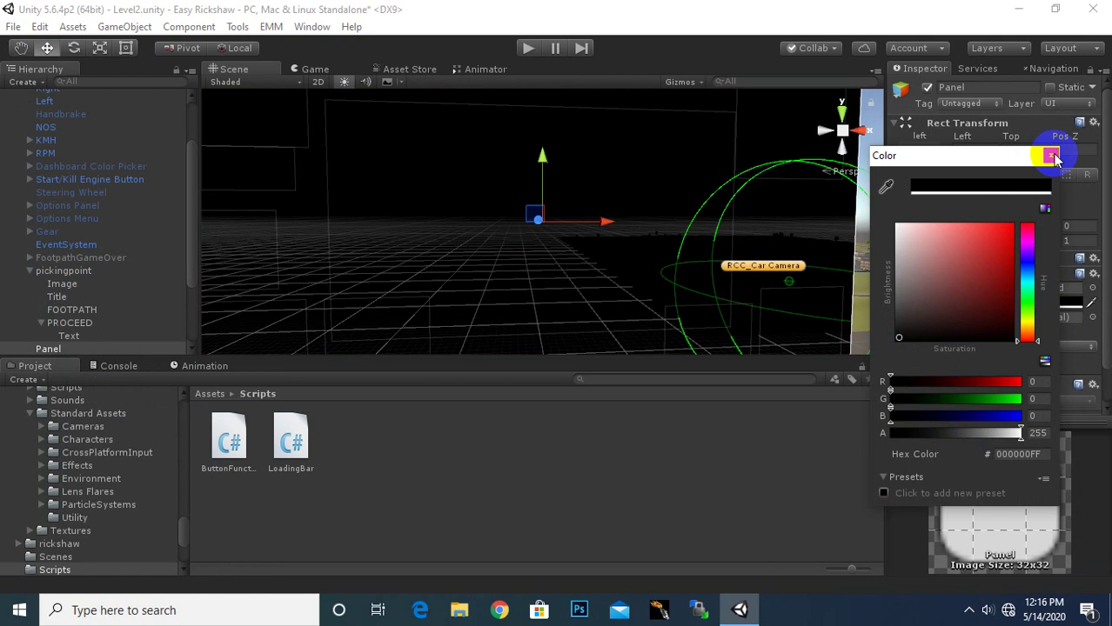
left_click(1052, 156)
scroll(455, 259, "down", 5)
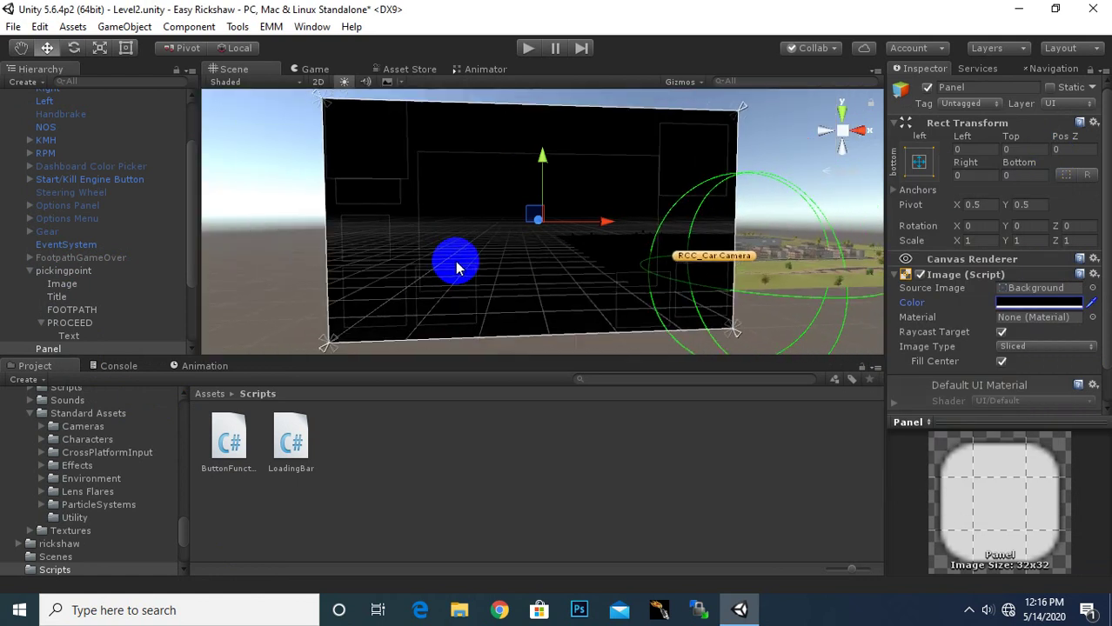
middle_click_drag(562, 258, 527, 267)
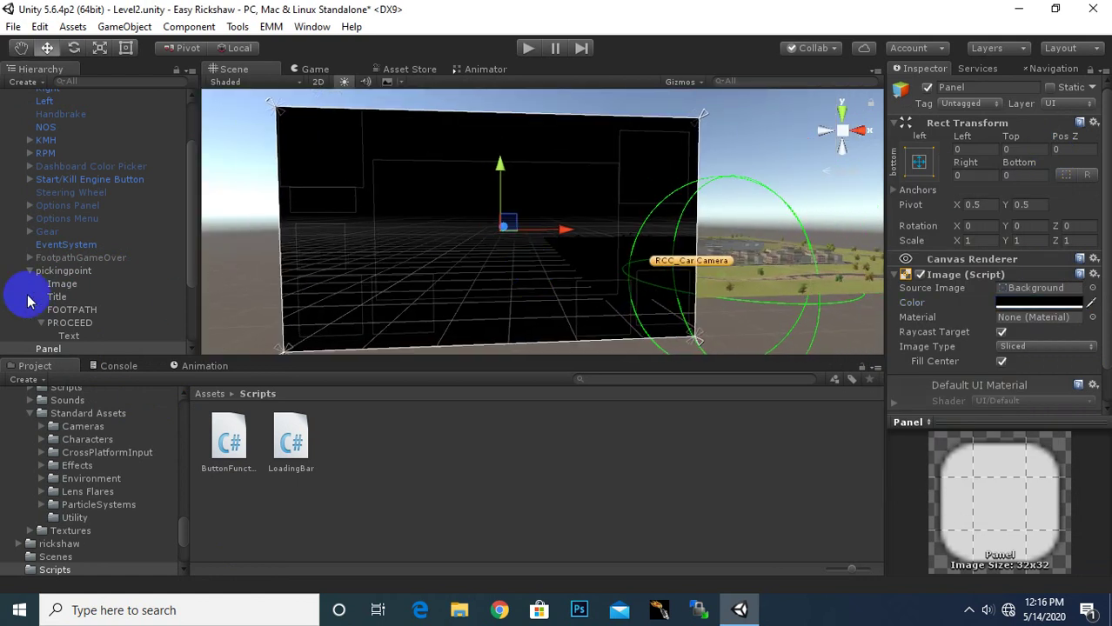
Rename the new panel to LoadingScreen
right_click(62, 350)
left_click(156, 107)
type("LoadingScreen")
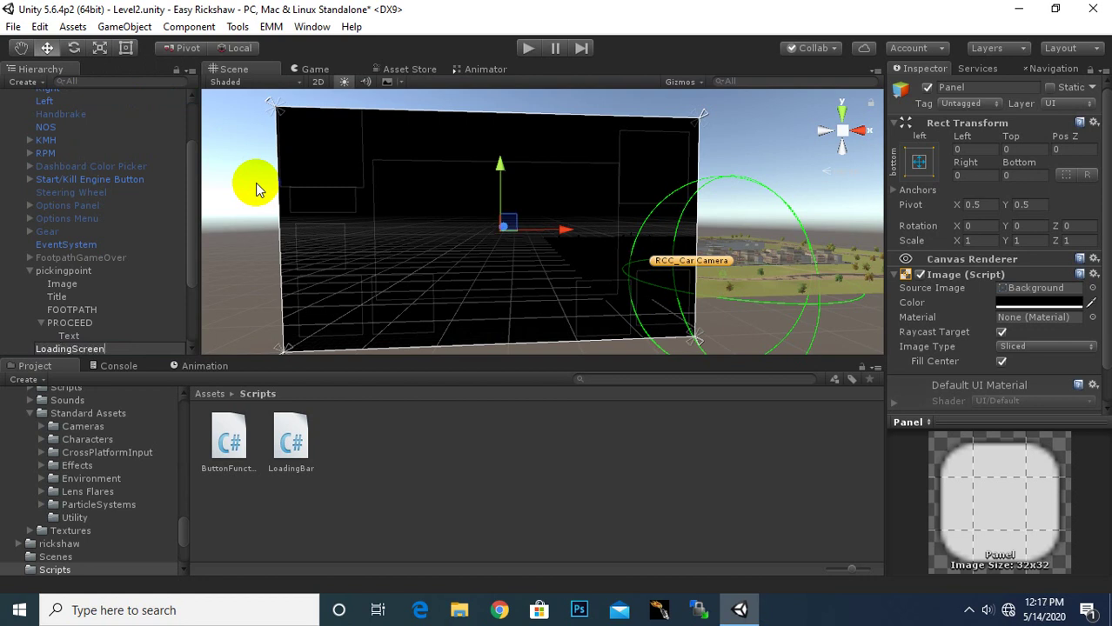
key("Return")
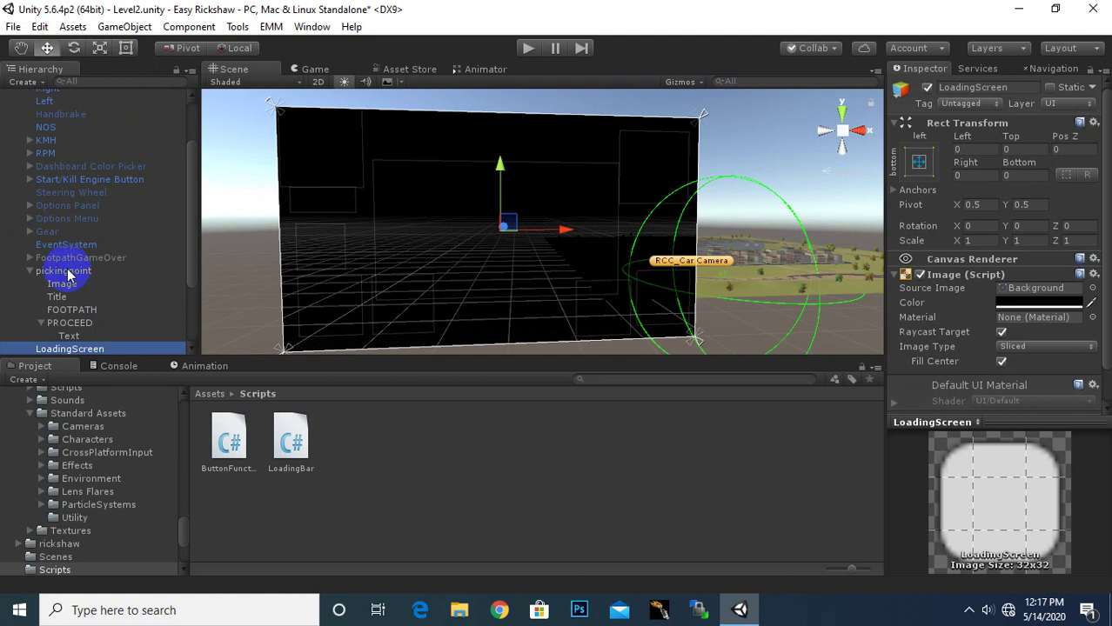
scroll(74, 287, "down", 3)
scroll(57, 219, "up", 5)
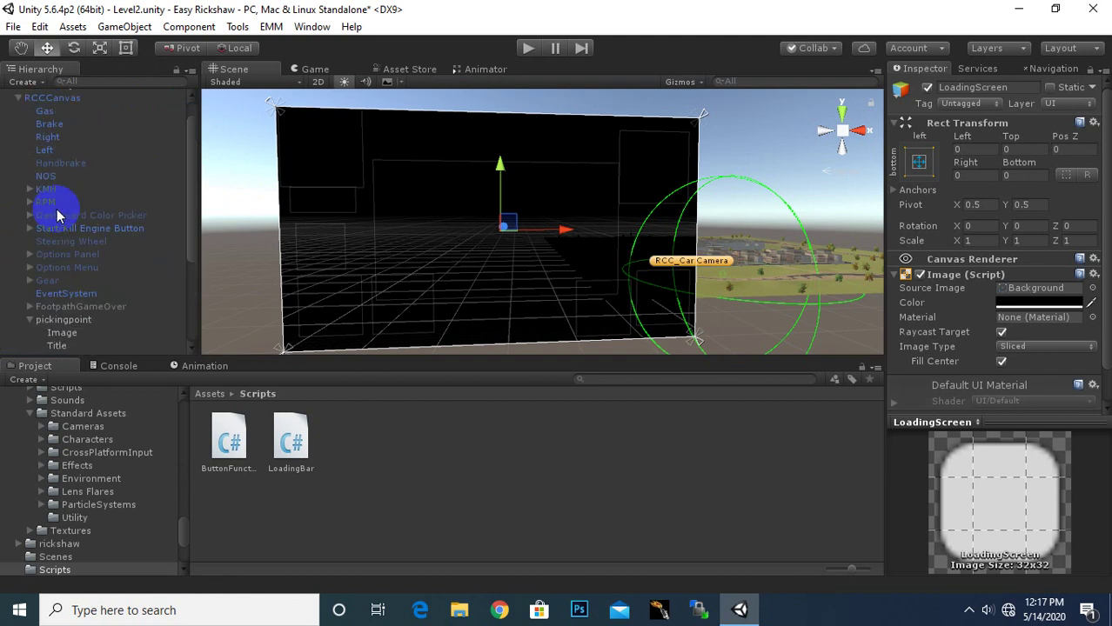
Add a UI Slider, parent it under LoadingScreen, and delete its Handle Slide Area
right_click(44, 98)
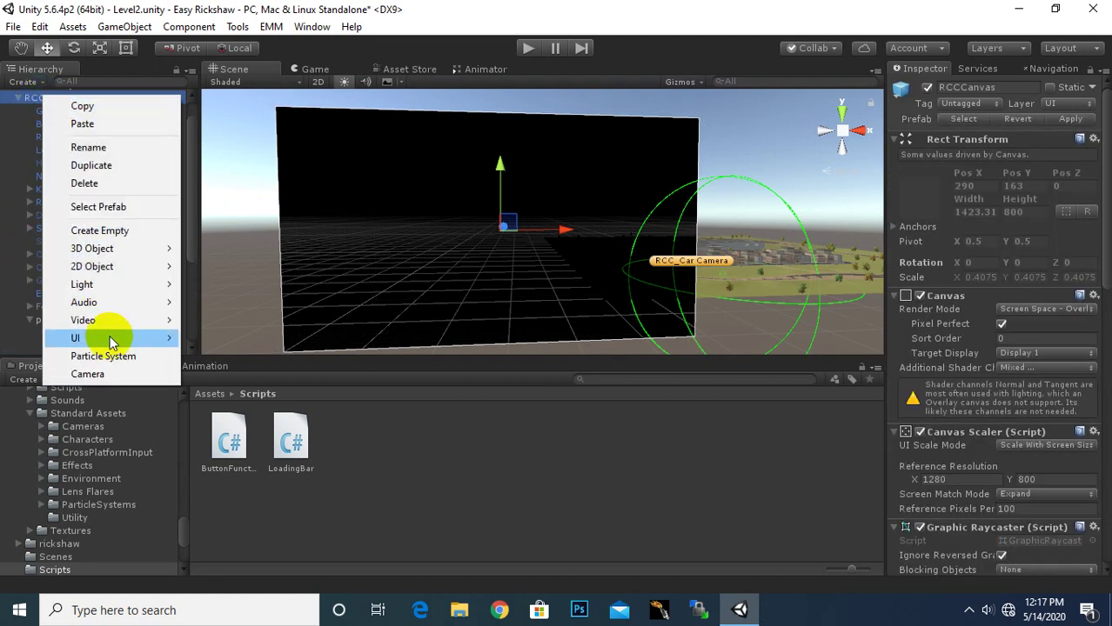
mouse_move(105, 338)
left_click(237, 429)
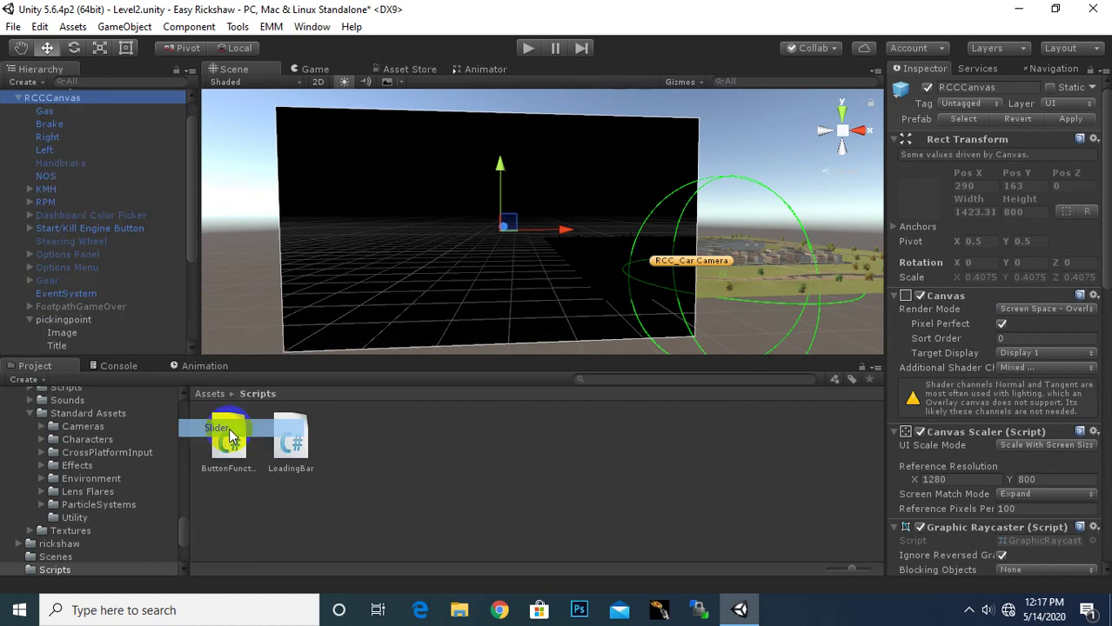
left_click_drag(55, 304, 80, 288)
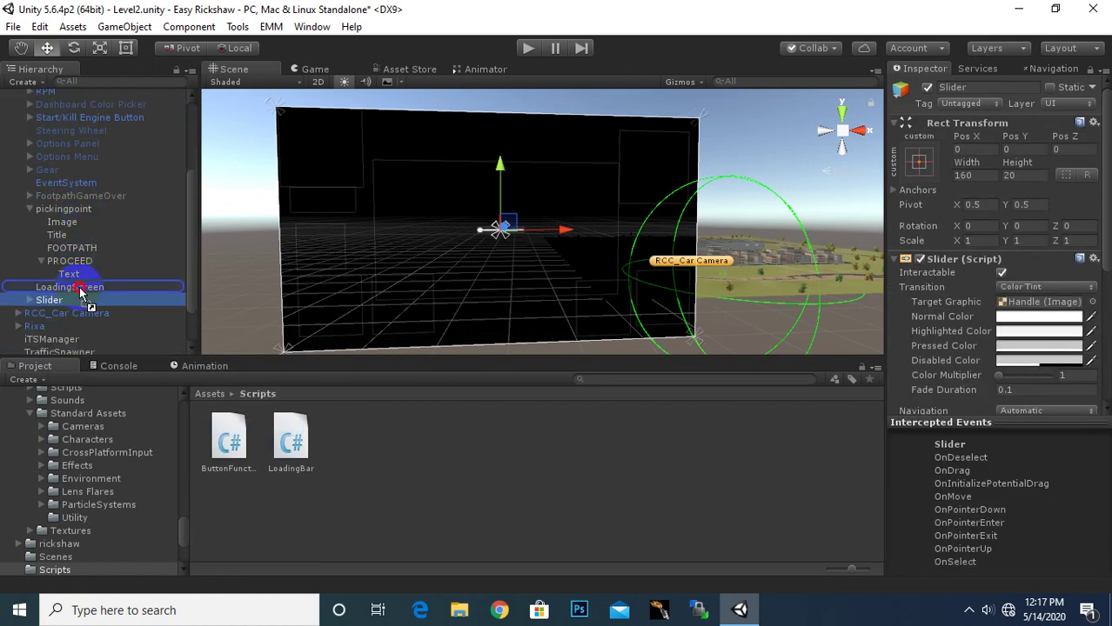
left_click(40, 301)
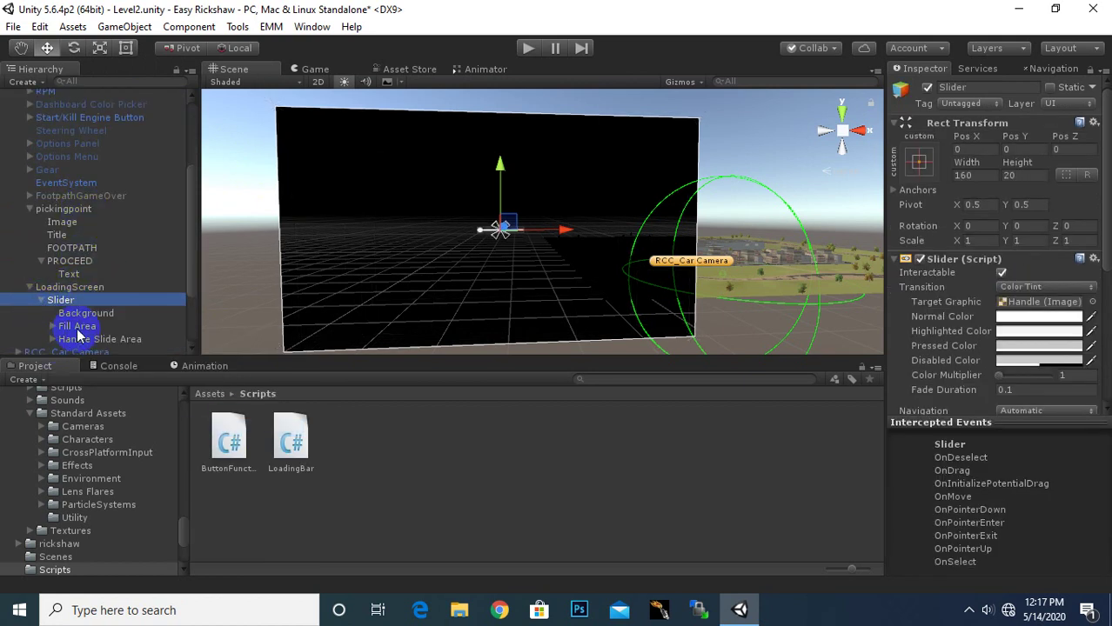
left_click(84, 341)
key("Delete")
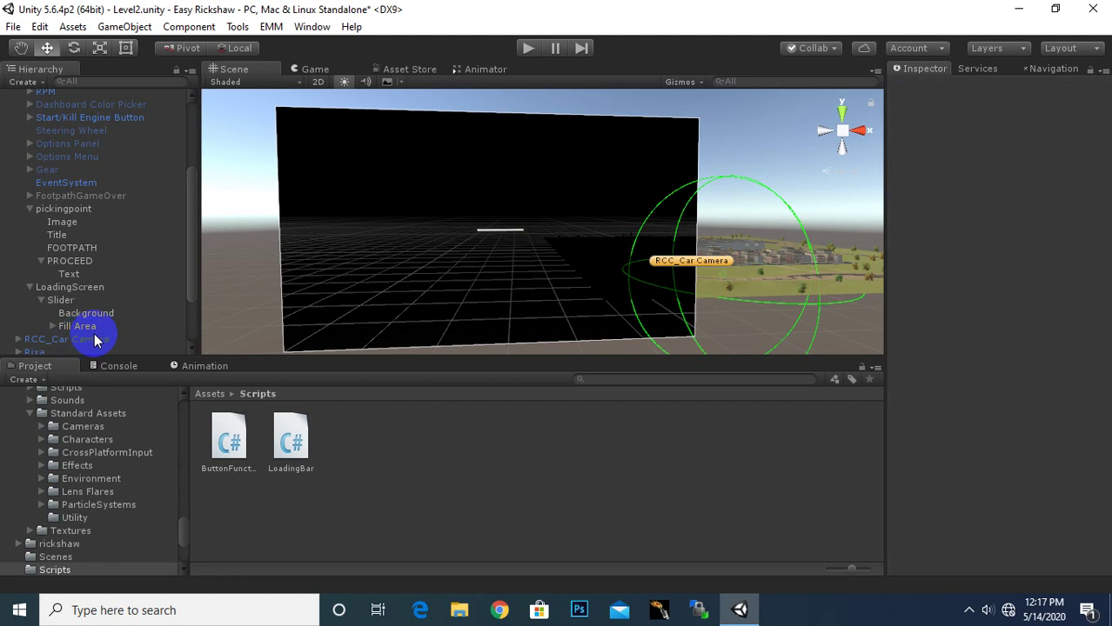
Scale the Slider up about 7.5 times into a long horizontal bar
left_click(70, 300)
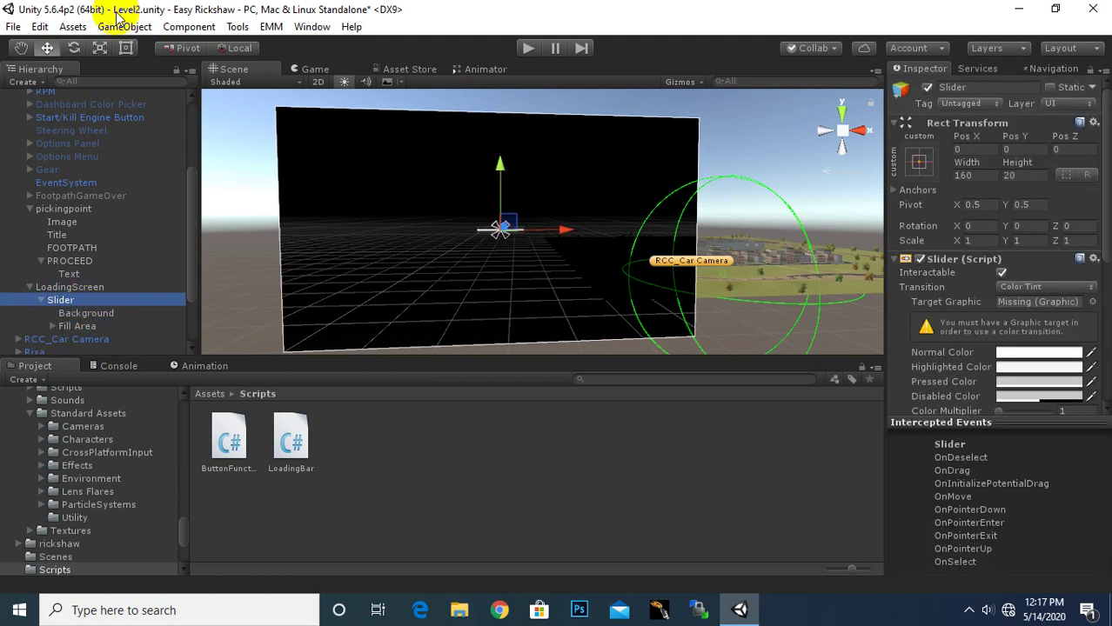
left_click(99, 48)
left_click_drag(500, 233, 981, 35)
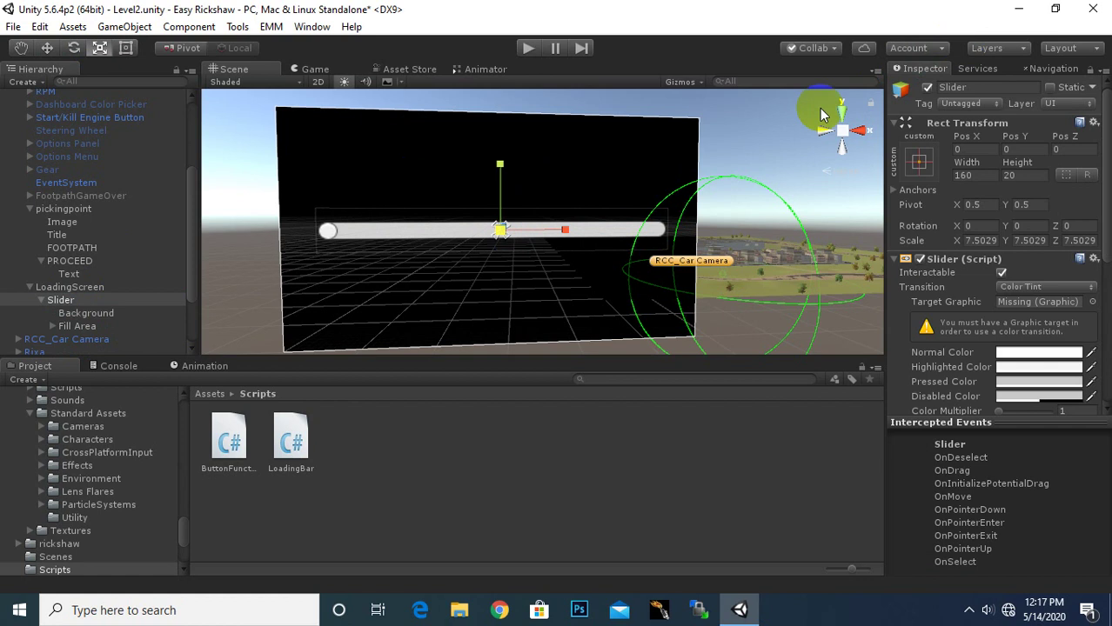
right_click_drag(471, 248, 582, 250)
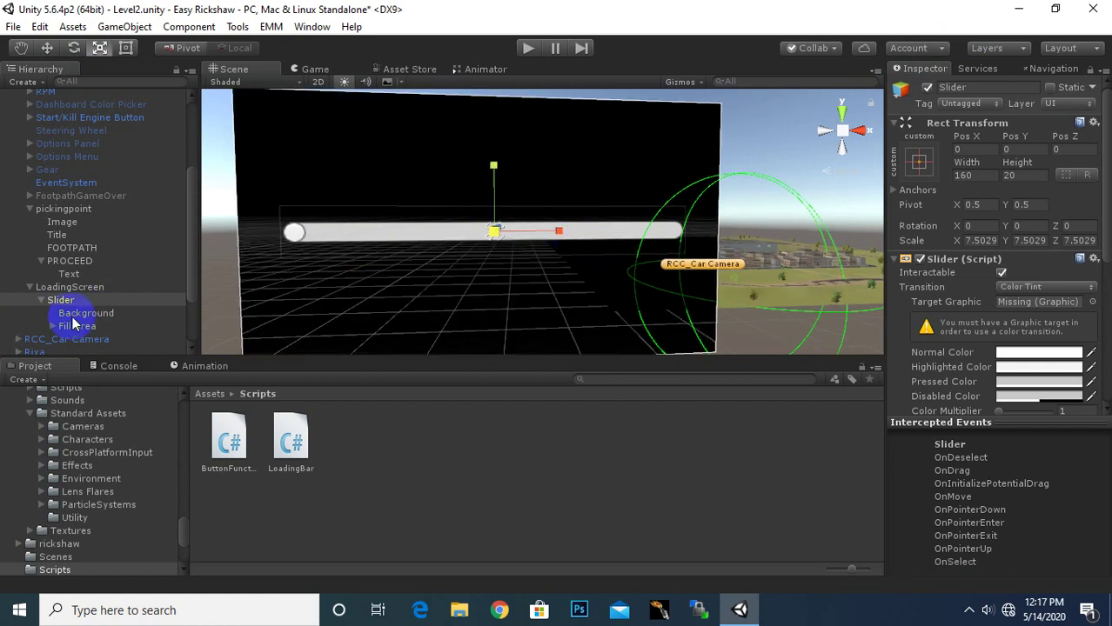
Set the slider Background colour to pure red (FF0000)
left_click(84, 313)
left_click(1038, 302)
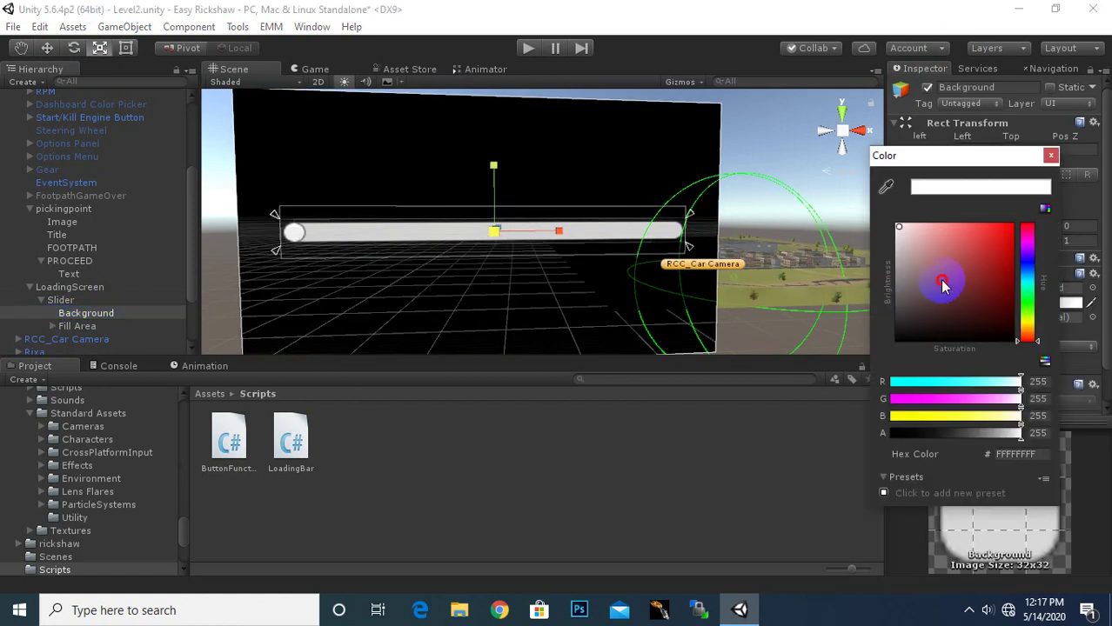
left_click_drag(943, 286, 1011, 226)
left_click(1050, 156)
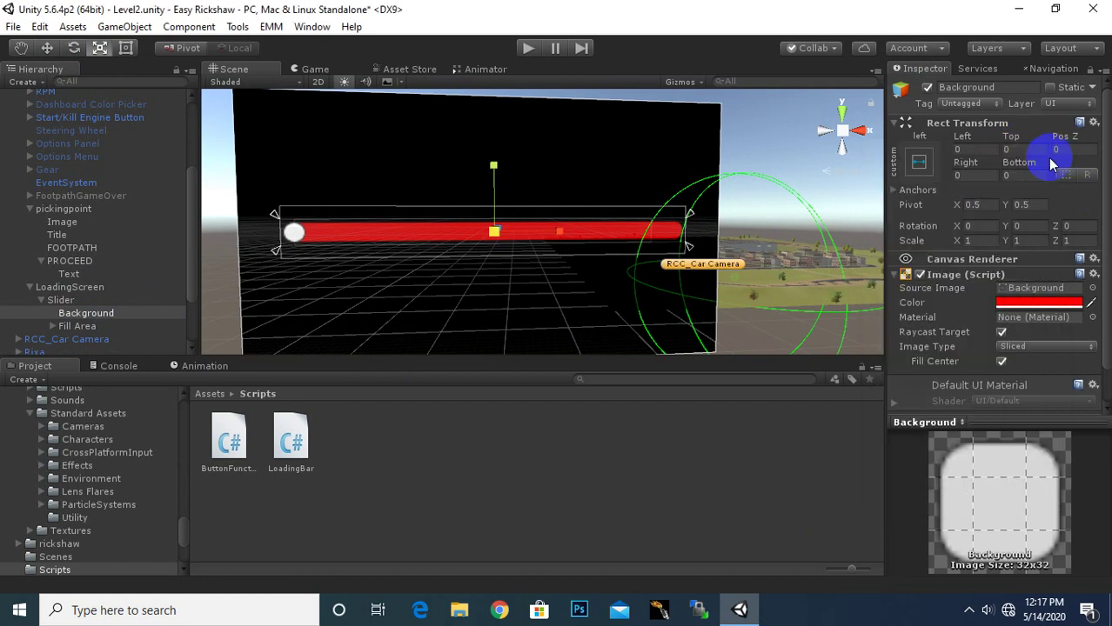
Set the slider Fill colour to bright cyan (00E1E1FF)
left_click(52, 326)
left_click(76, 338)
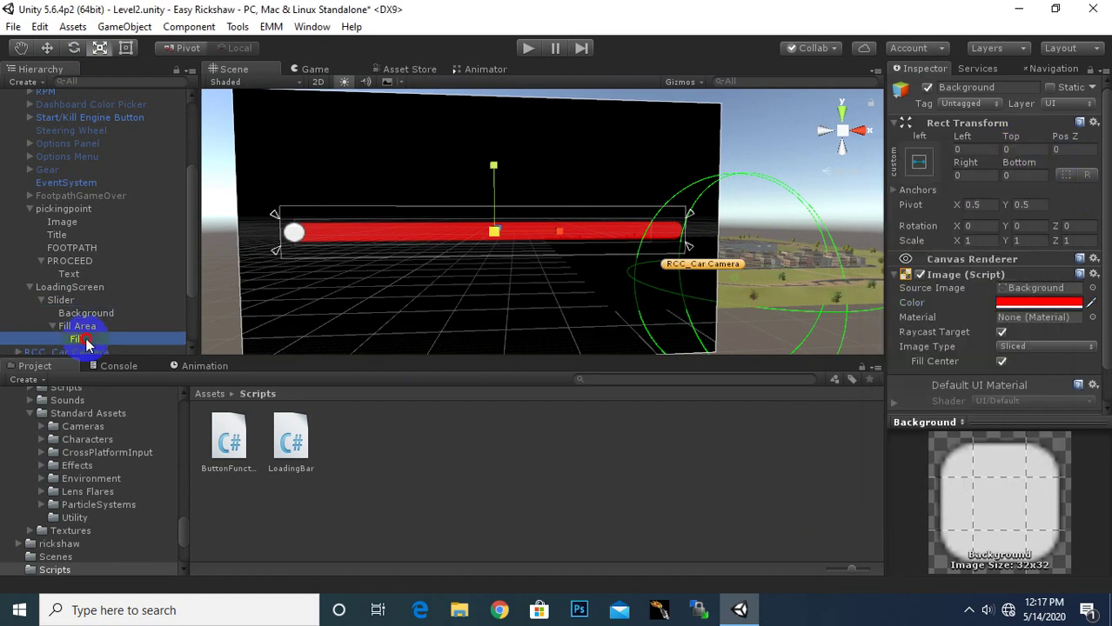
left_click(1009, 324)
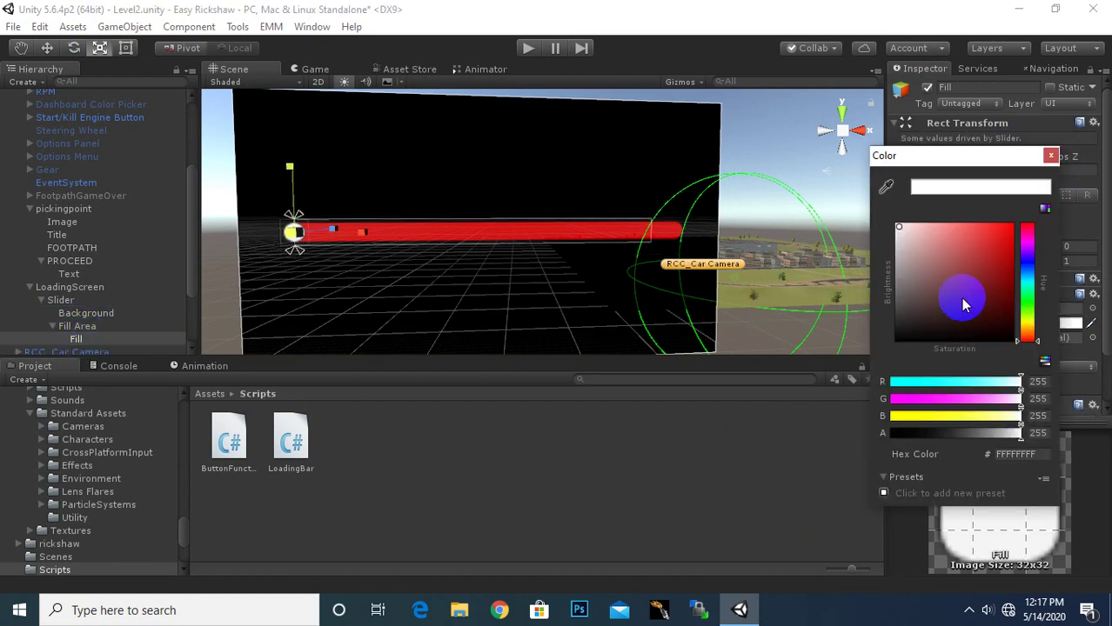
left_click(1027, 283)
left_click_drag(996, 288, 1014, 246)
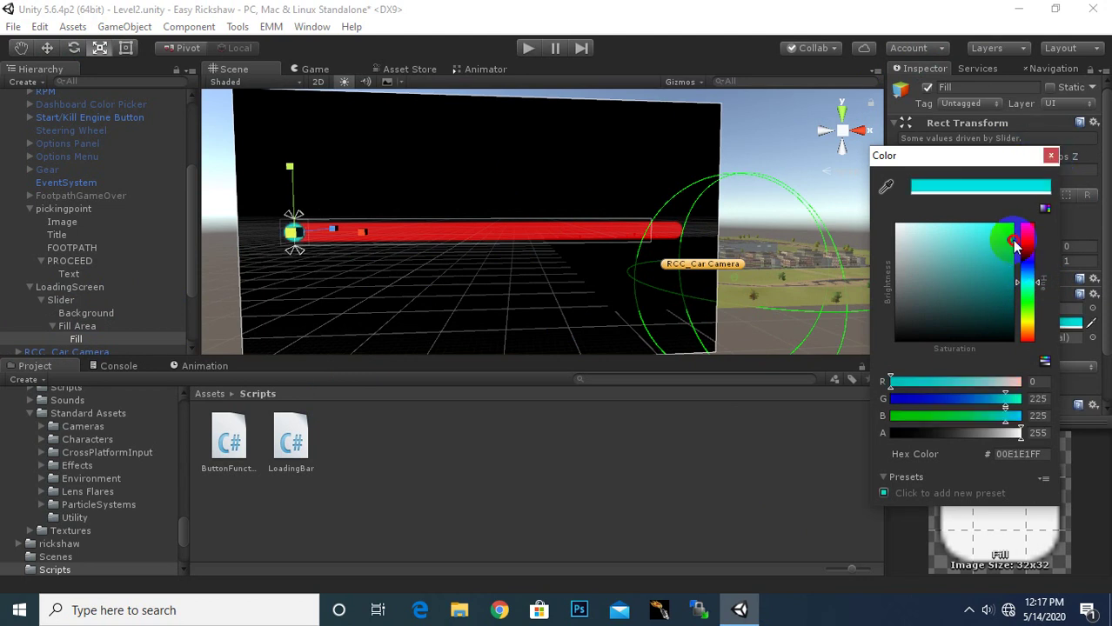
left_click(1050, 155)
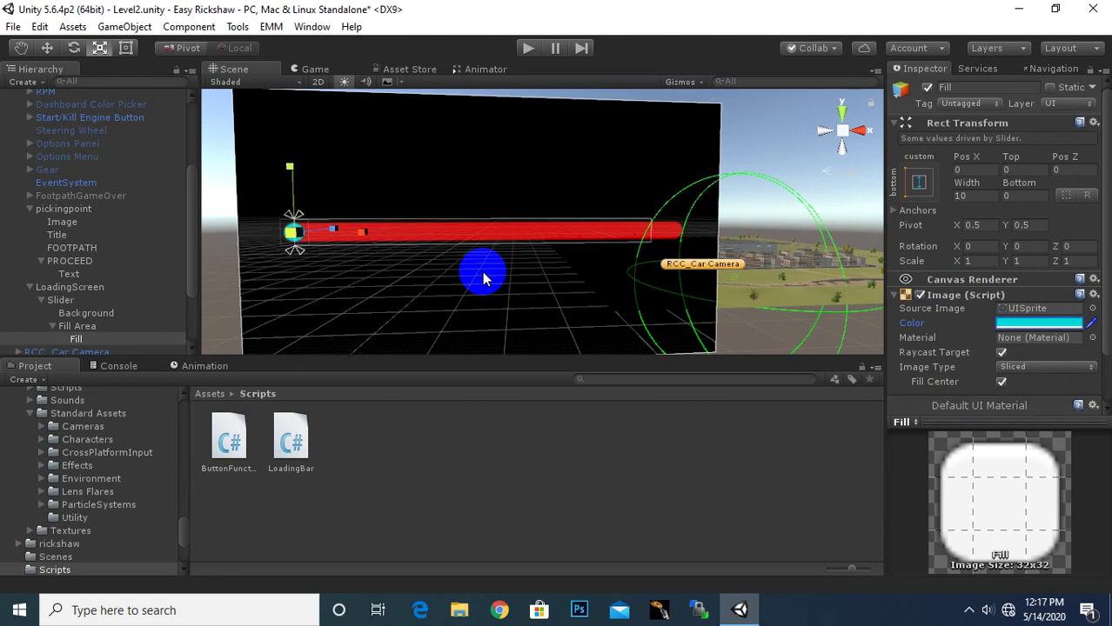
Set the Slider's Value to 1 so the bar shows full
left_click(69, 300)
scroll(1061, 395, "down", 5)
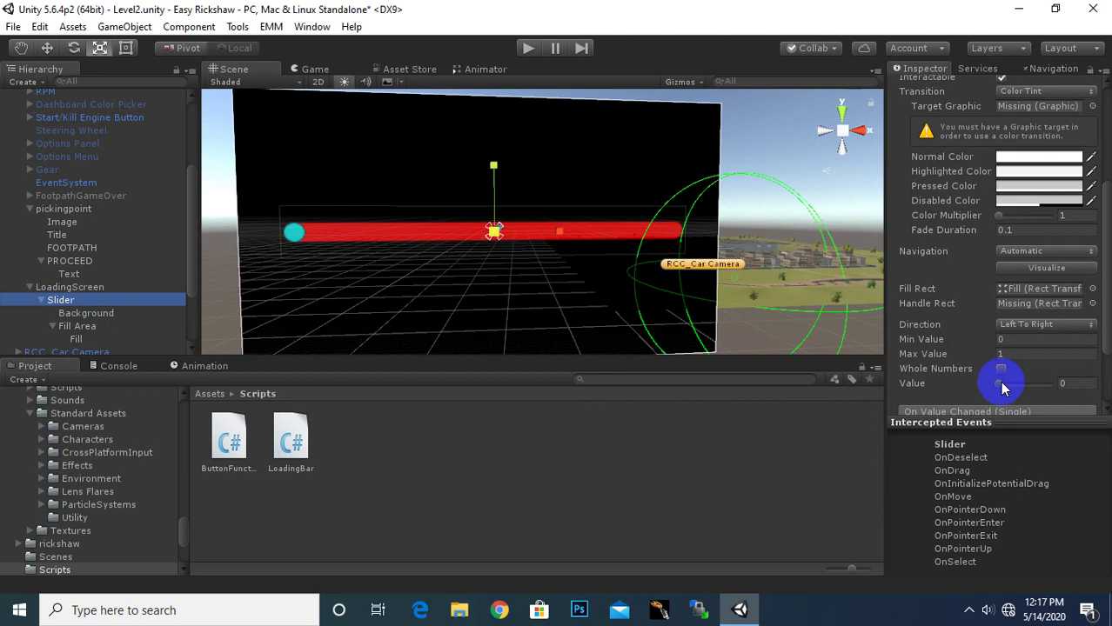
left_click_drag(1000, 384, 1097, 383)
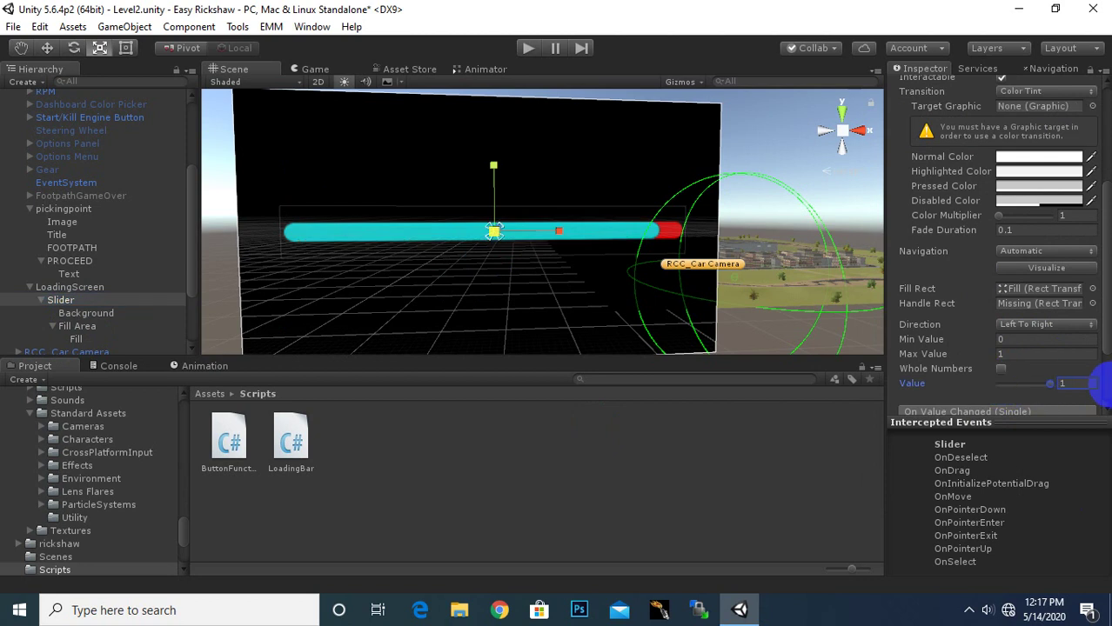
left_click(85, 328)
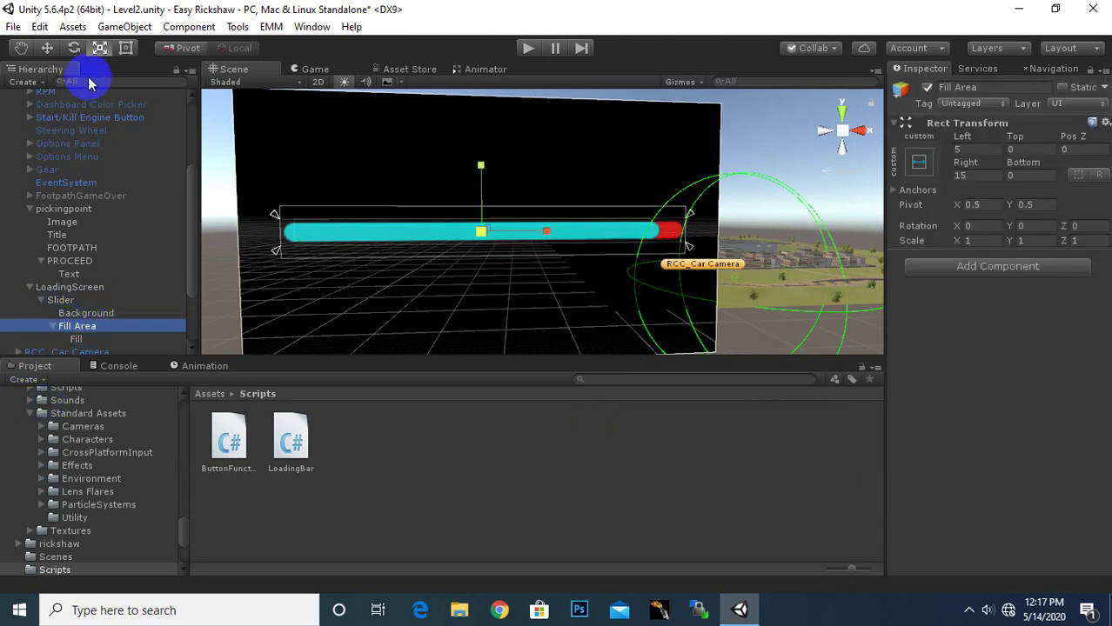
Drag the Fill Area's right edge with the Rect tool, reducing its Right offset from 15 to 5.2
left_click(125, 48)
scroll(746, 249, "up", 2)
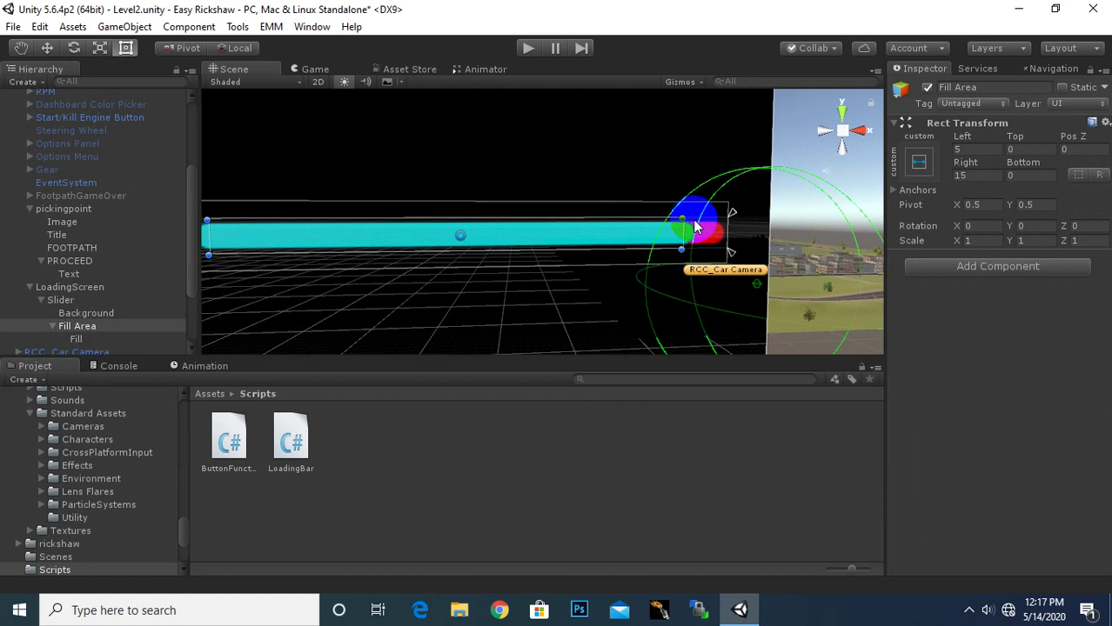
left_click_drag(683, 214, 705, 217)
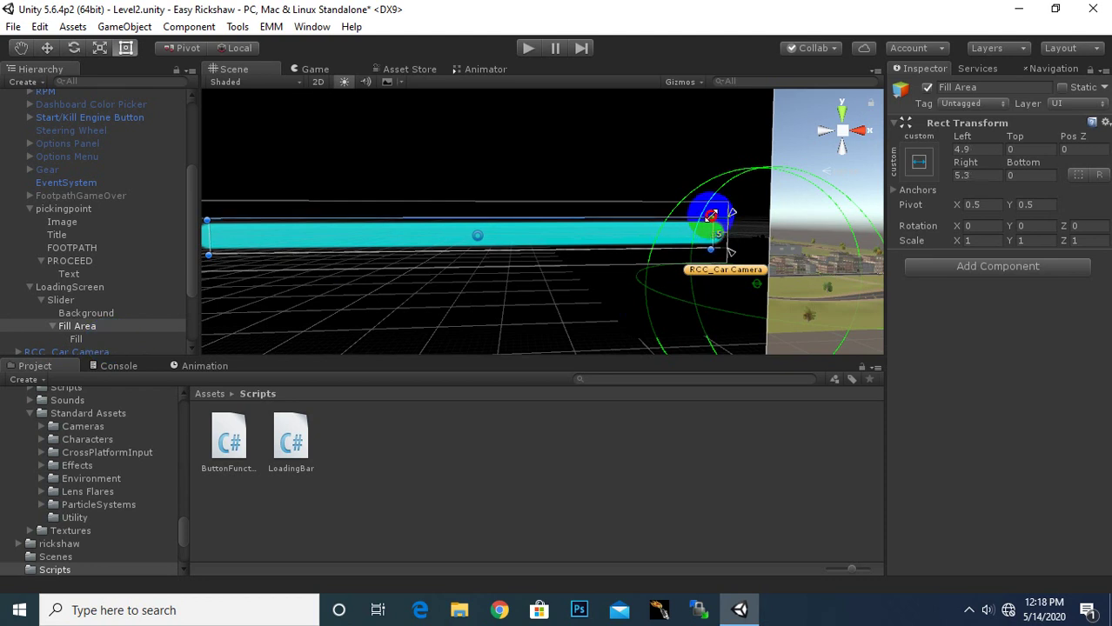
Reset Fill Area Left/Right to 5, preview the Slider at 0.89, then leave Value at 0
left_click_drag(711, 213, 709, 217)
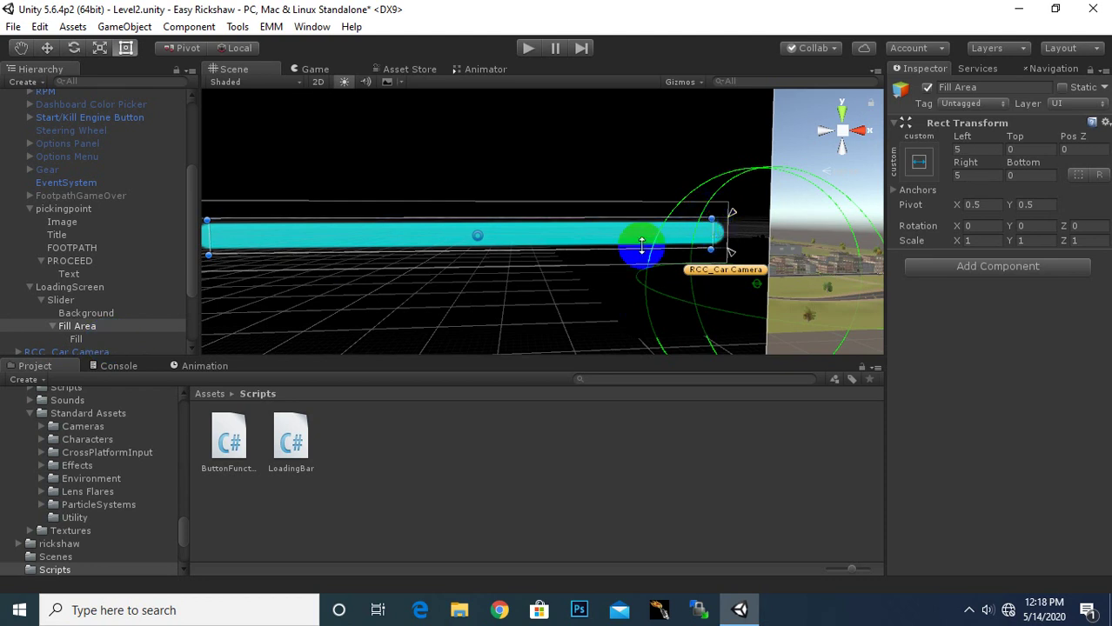
left_click(61, 300)
scroll(1039, 383, "down", 5)
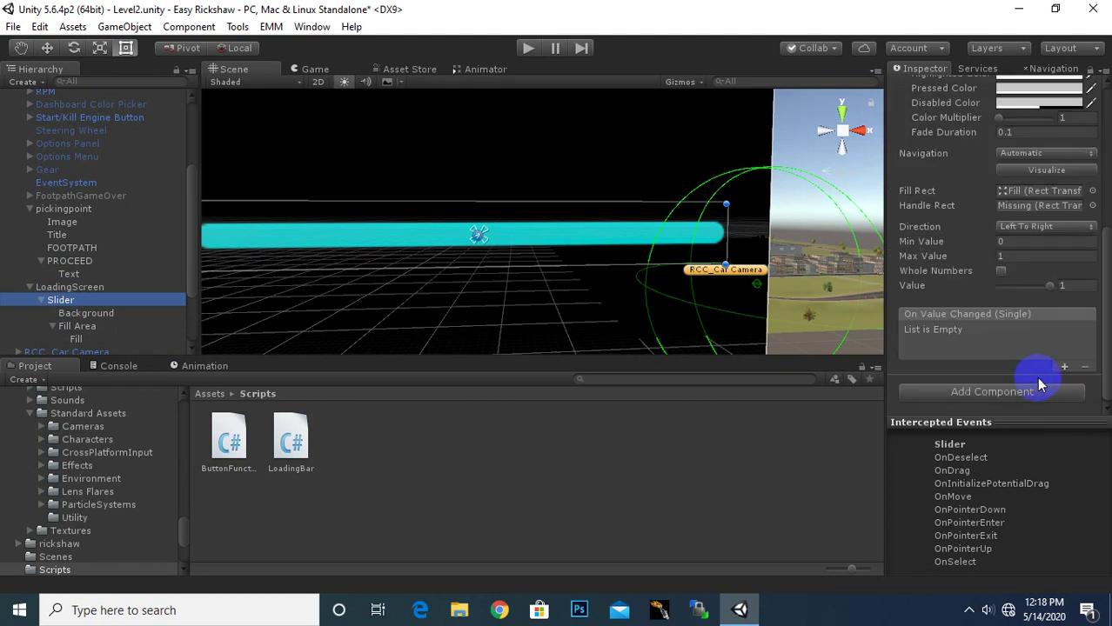
left_click_drag(1050, 285, 896, 316)
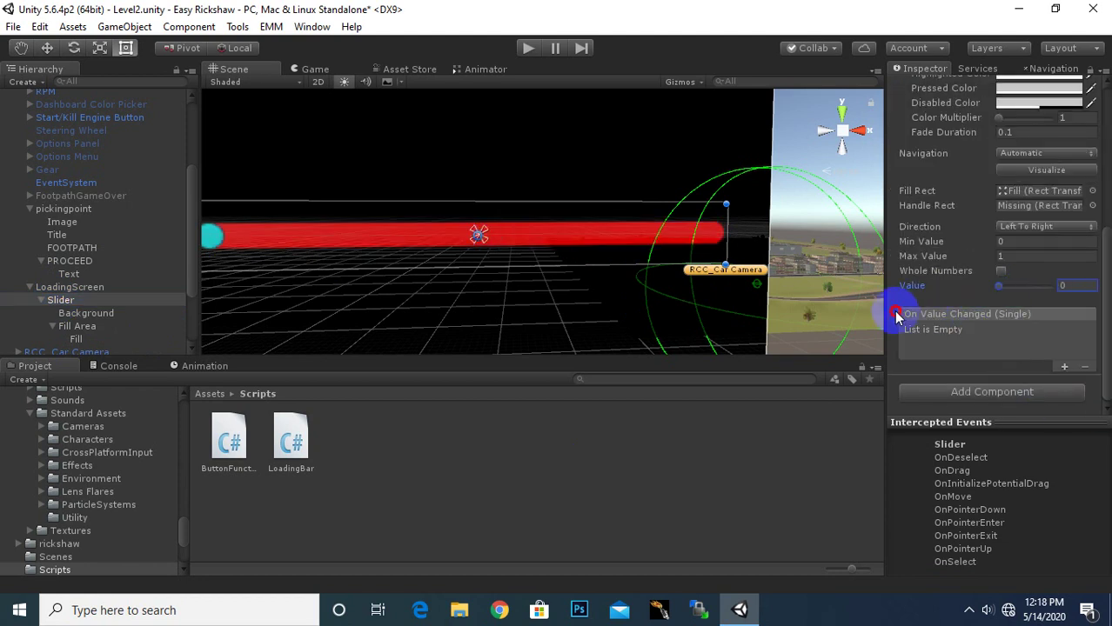
scroll(540, 272, "down", 1)
left_click_drag(1005, 287, 1054, 295)
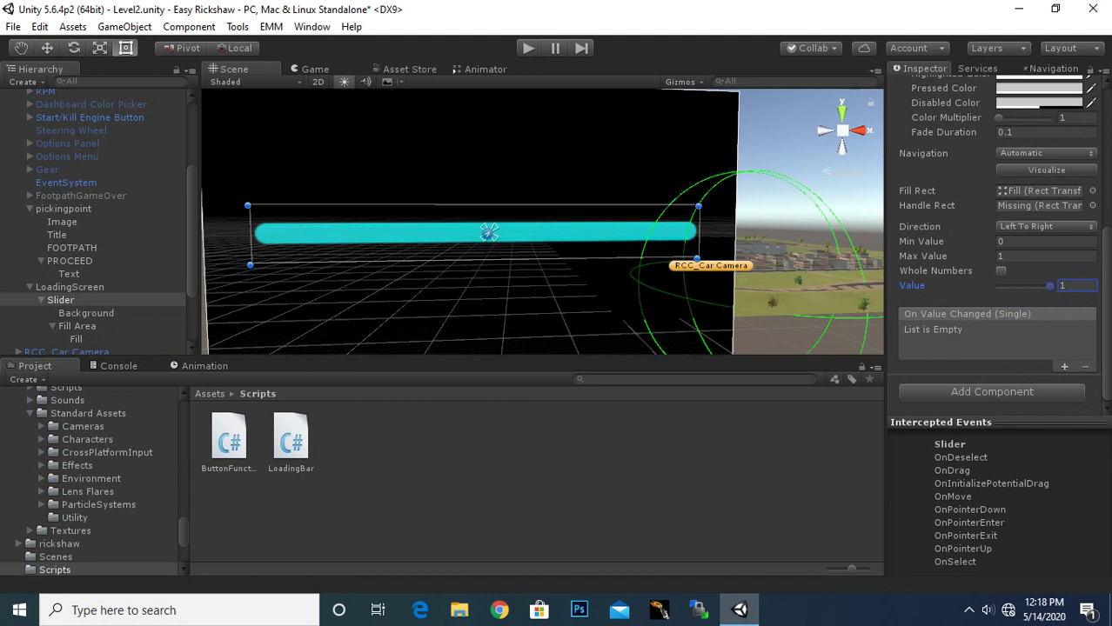
left_click_drag(1055, 292, 942, 300)
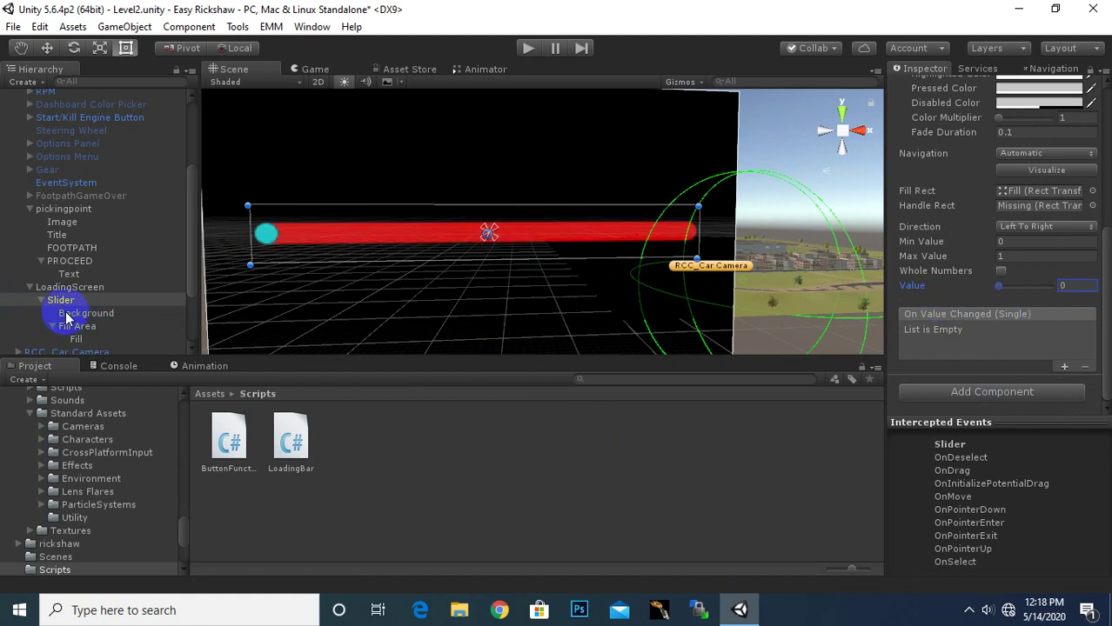
left_click(53, 326)
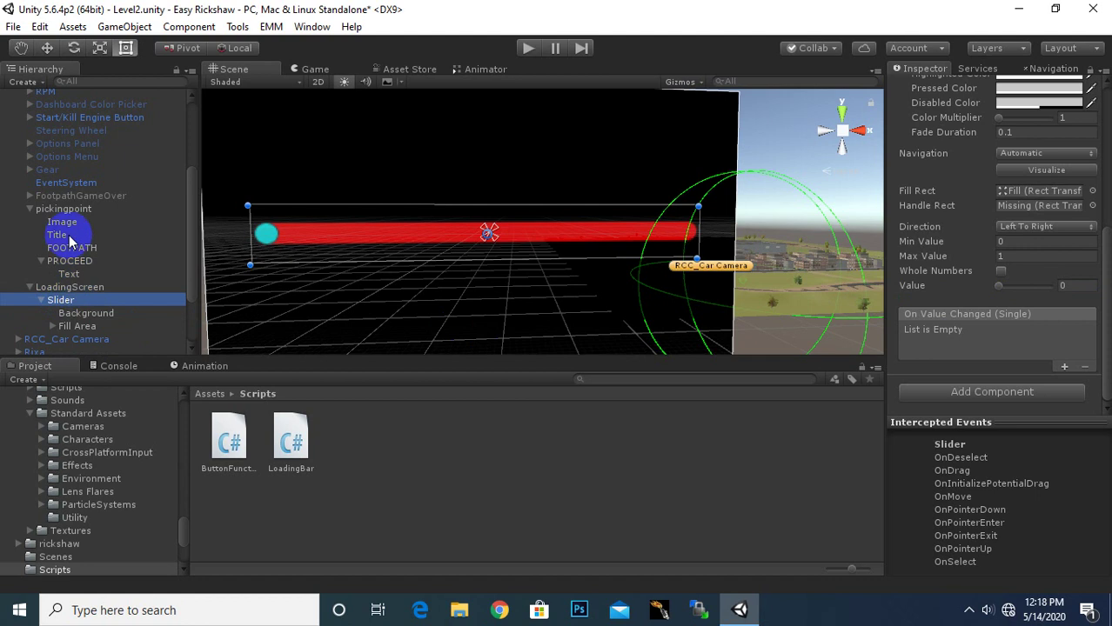
Create a UI Text object and move it into the loading Slider group
right_click(85, 210)
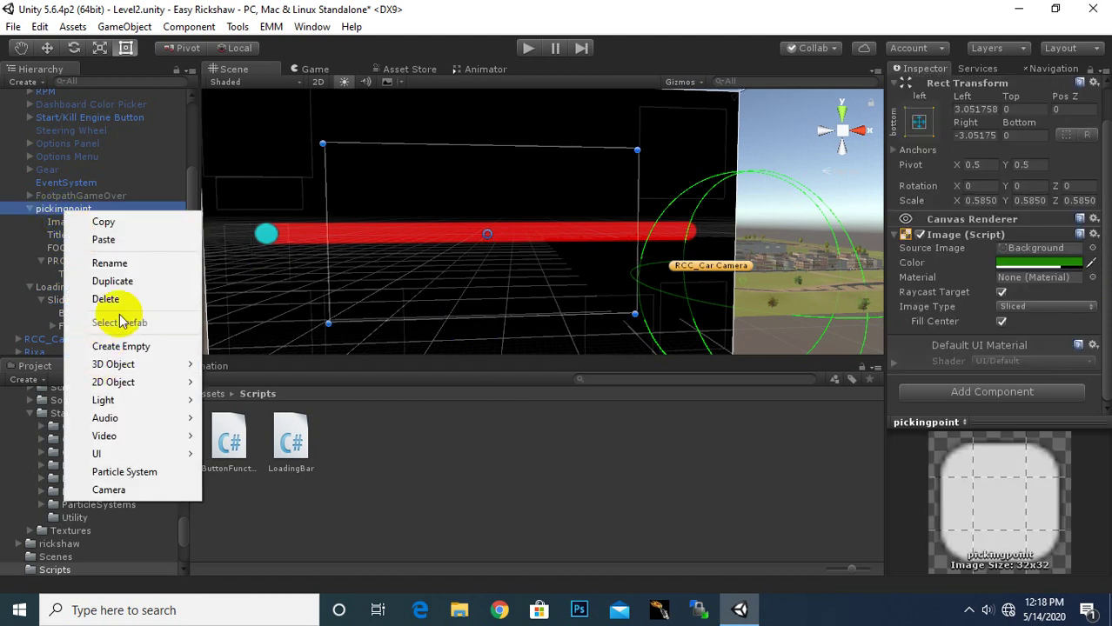
mouse_move(116, 453)
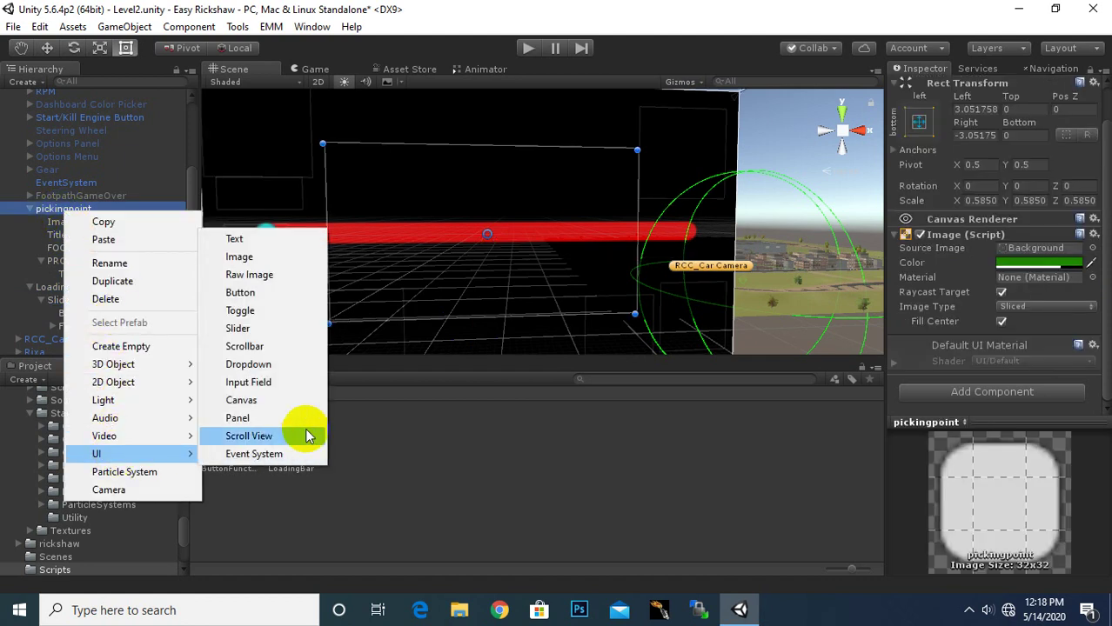
left_click(281, 241)
left_click_drag(59, 287, 77, 340)
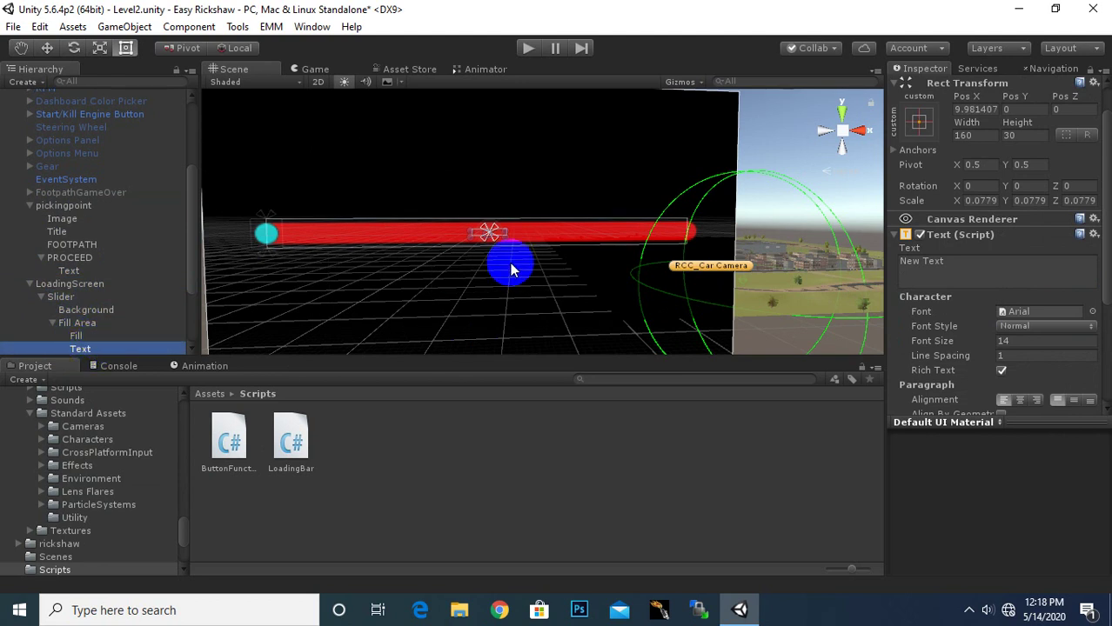
Rename the Text to LoadingText and make it a direct child of LoadingScreen
scroll(479, 248, "up", 2)
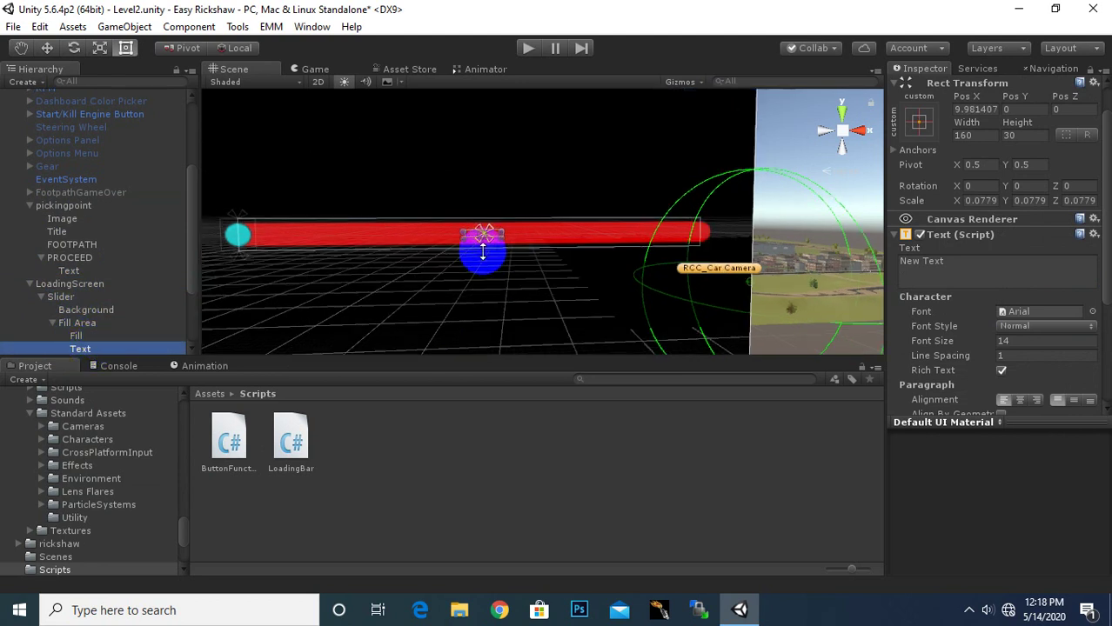
right_click(88, 351)
left_click(155, 107)
type("Loading")
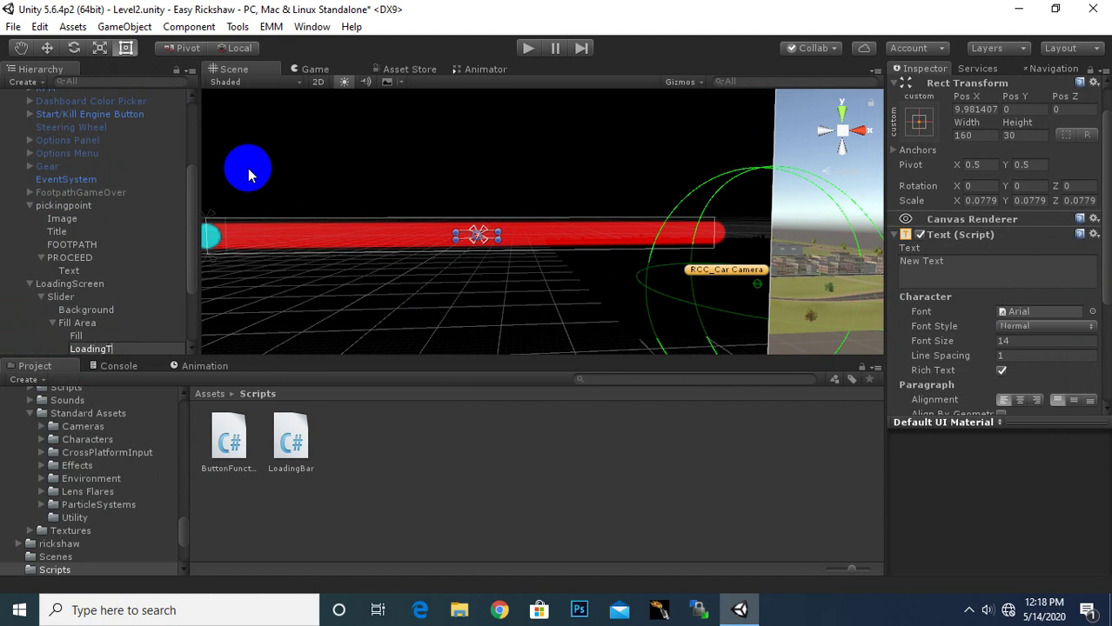
type("xt")
key("Return")
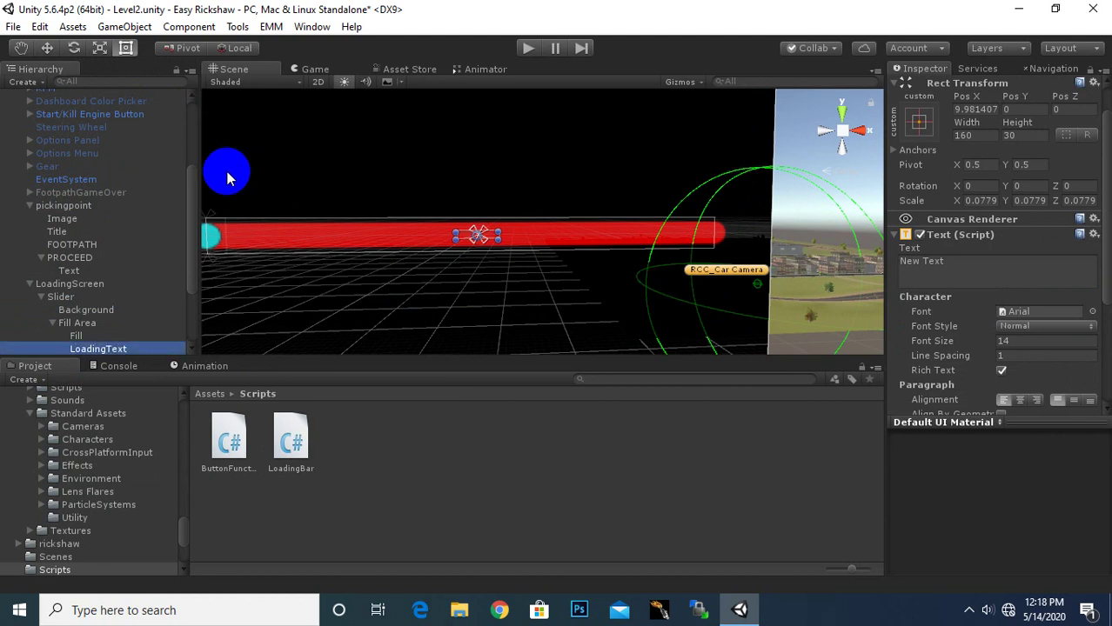
left_click_drag(98, 348, 93, 285)
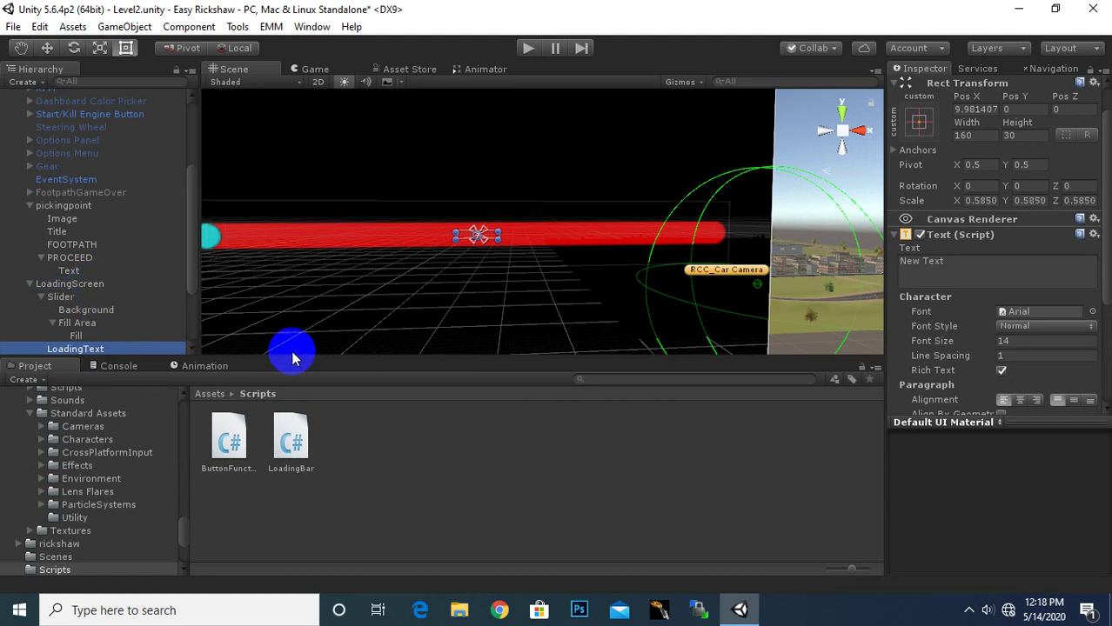
Set LoadingText's text to 'Loading...' and its colour to white
left_click(968, 260)
type("Loading...")
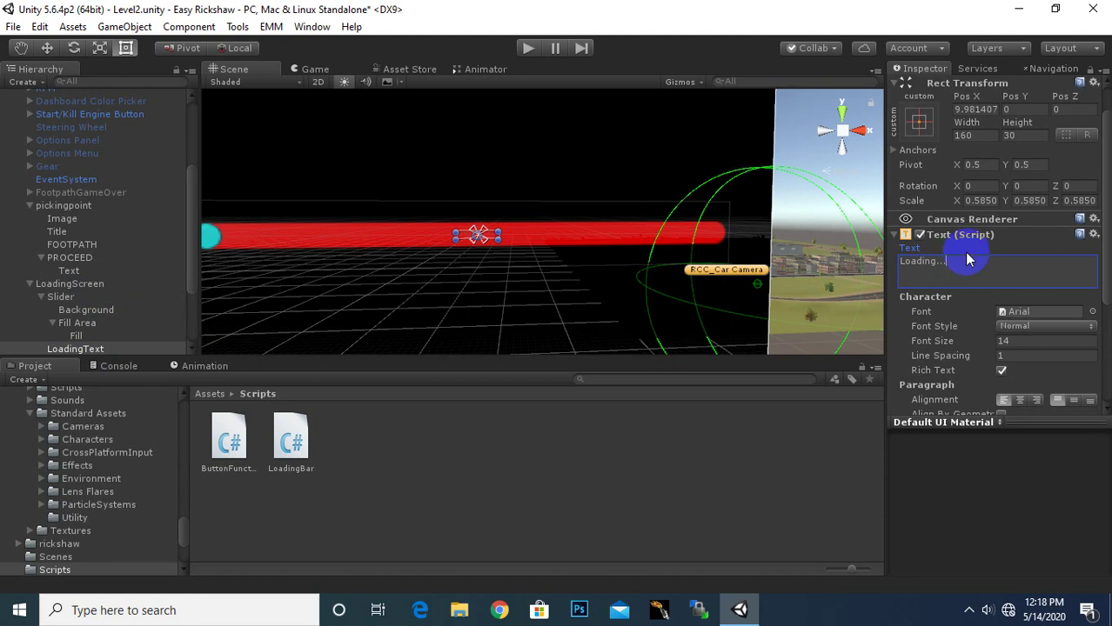
left_click(1021, 343)
type("24")
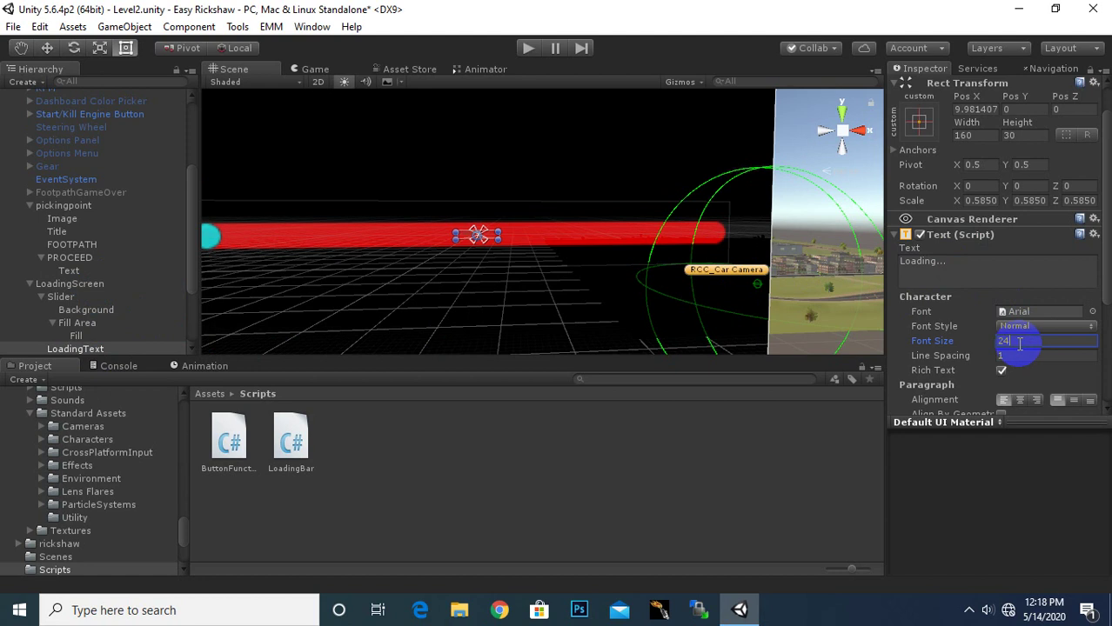
scroll(1019, 343, "down", 3)
left_click(1020, 372)
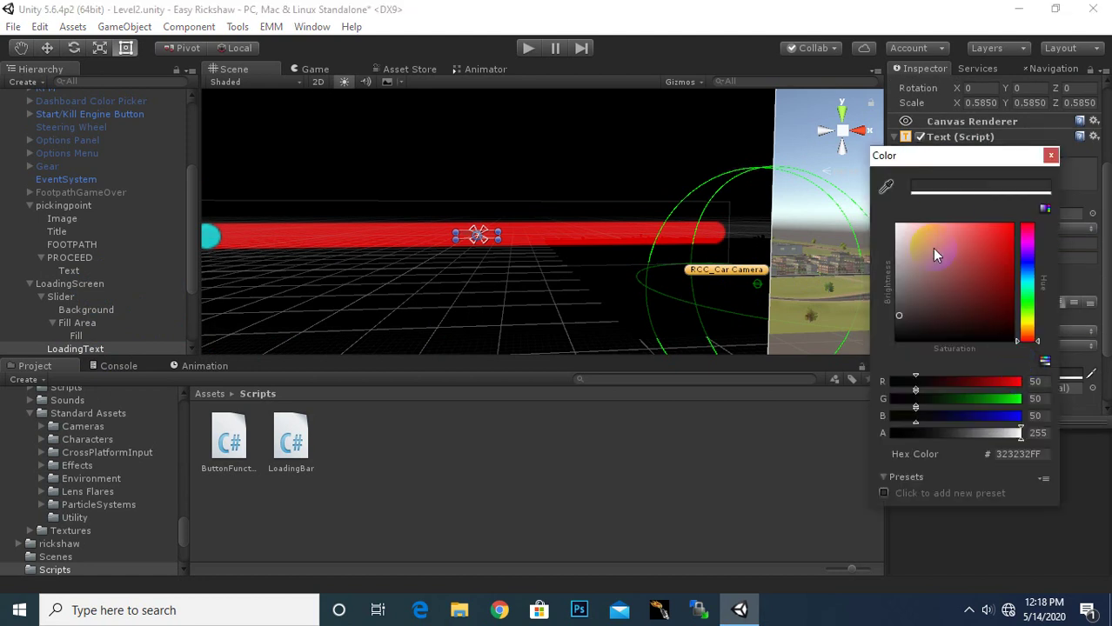
left_click(1053, 374)
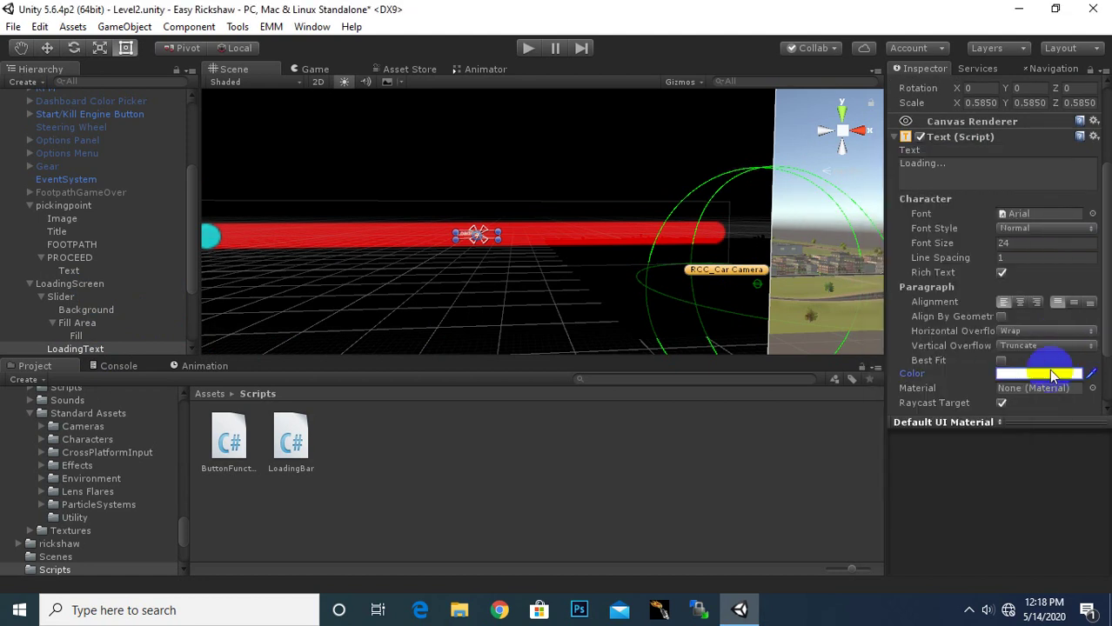
Set horizontal and vertical overflow to Overflow and the font size to 36
left_click(1027, 331)
left_click(1025, 365)
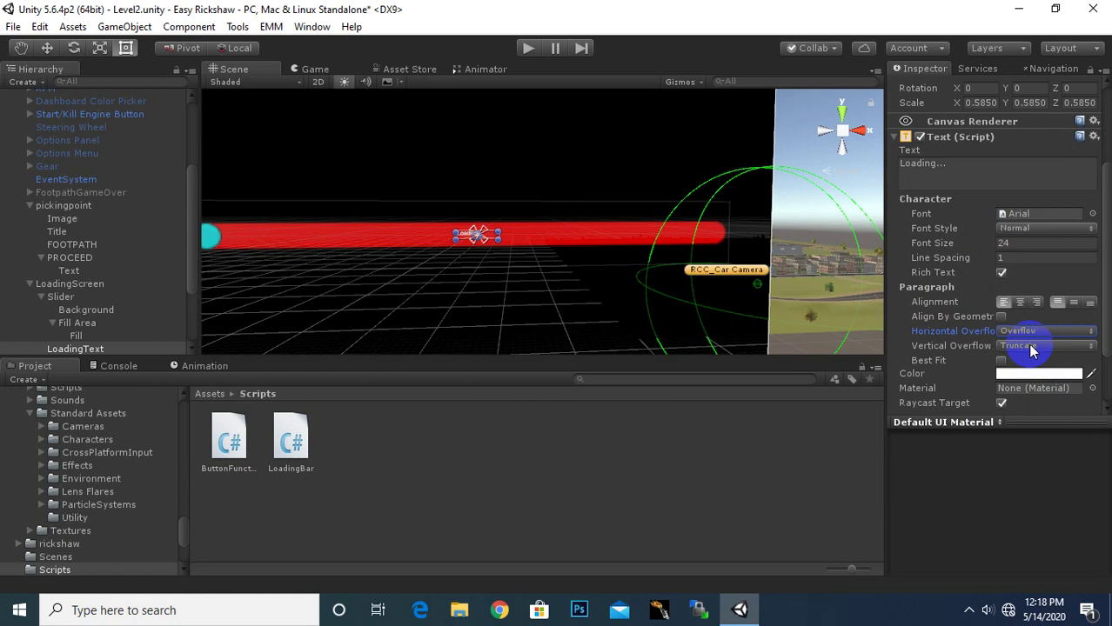
left_click(1031, 346)
left_click(1029, 381)
scroll(566, 258, "up", 3)
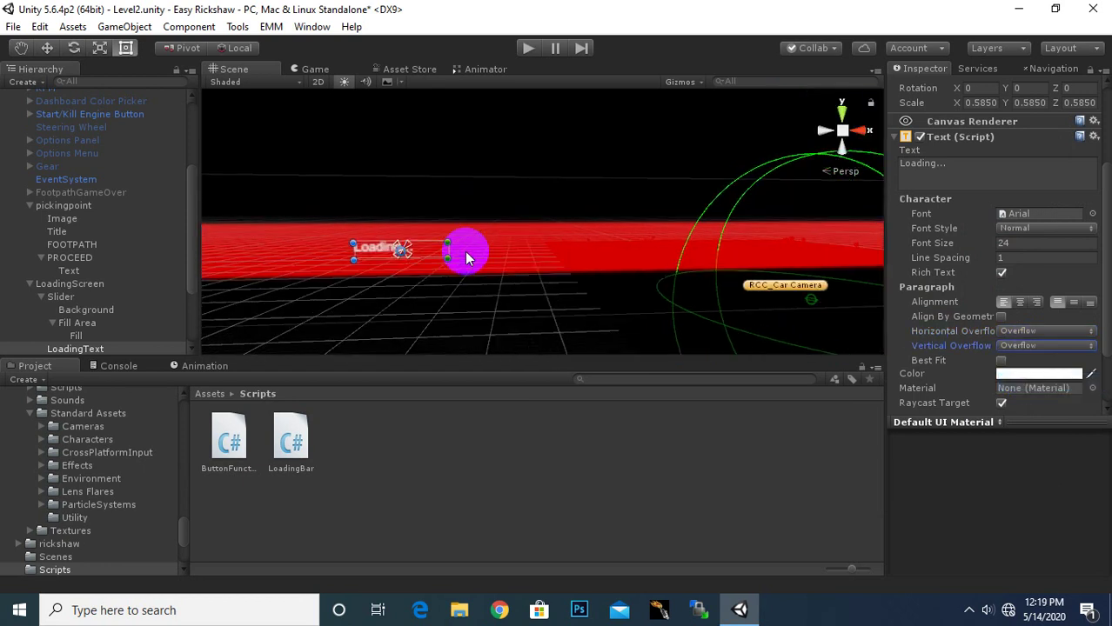
scroll(465, 268, "up", 2)
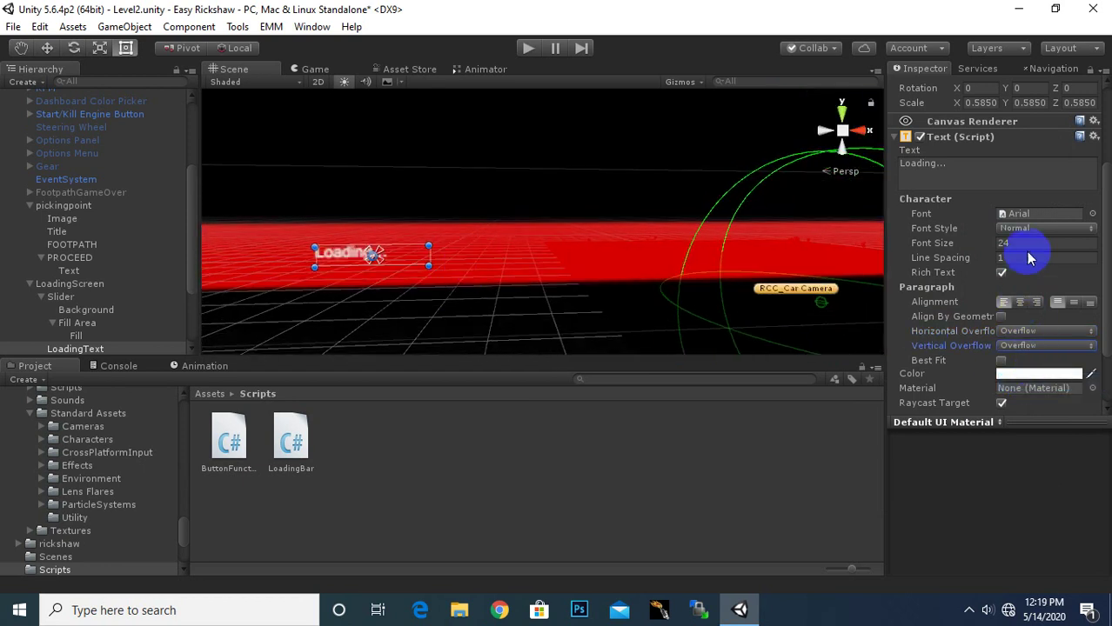
type("3")
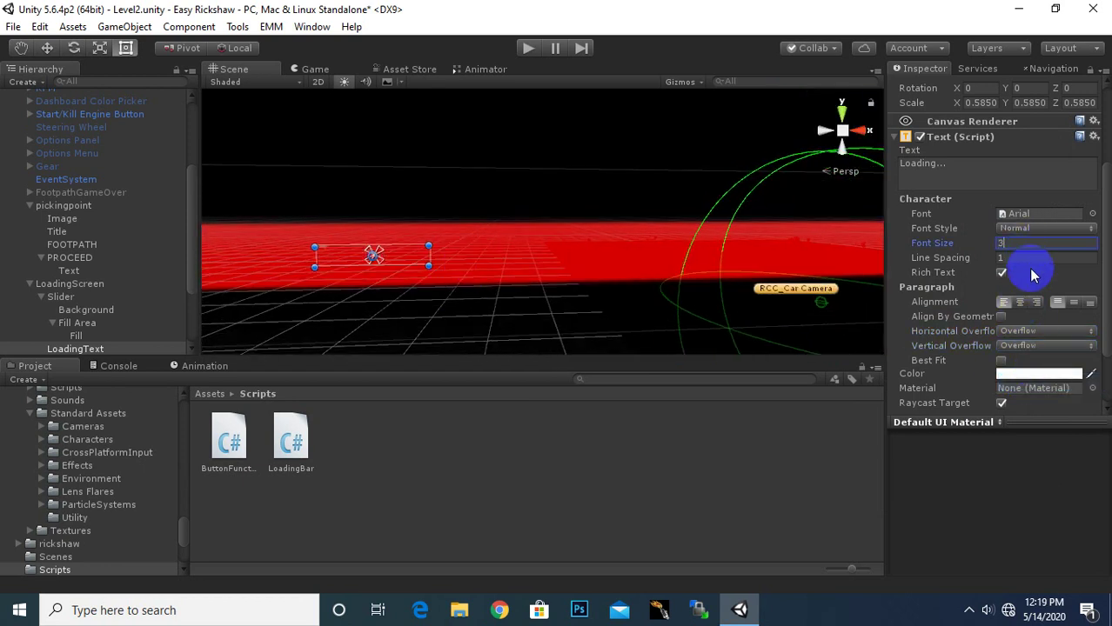
type("6")
scroll(521, 202, "down", 3)
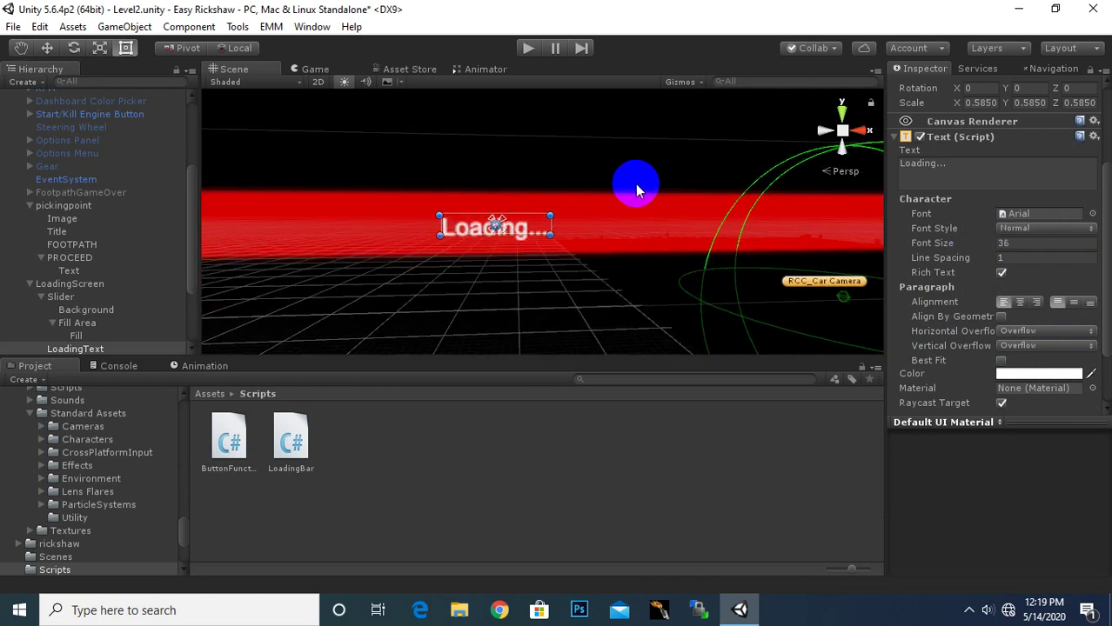
scroll(635, 185, "down", 3)
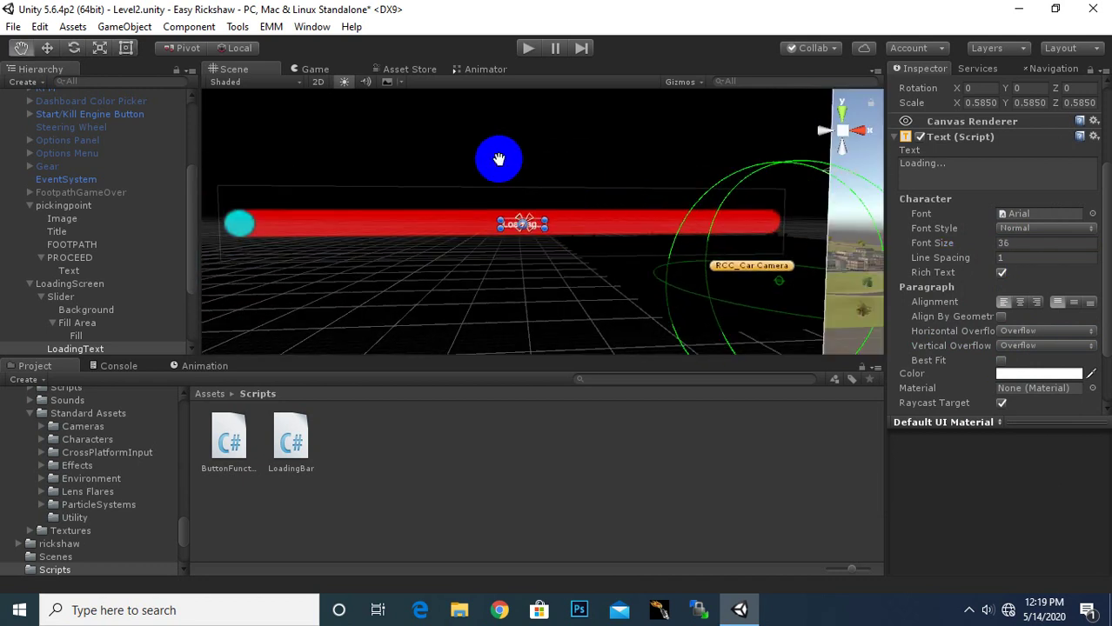
mouse_move(498, 161)
middle_mouse_down()
mouse_move(544, 159)
mouse_move(529, 160)
middle_mouse_up()
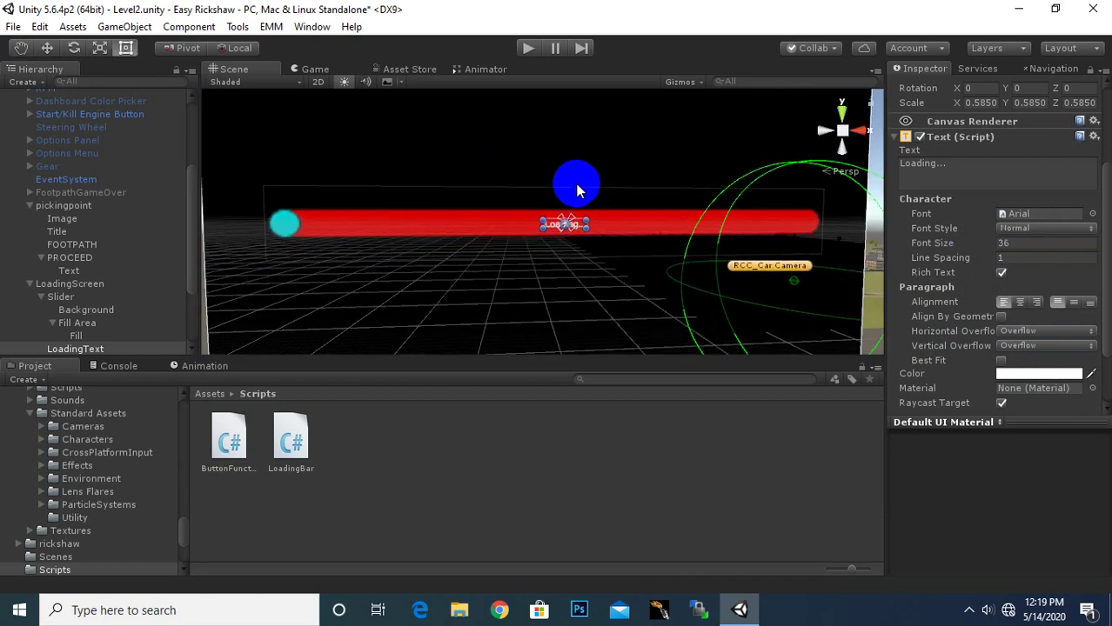
scroll(545, 243, "down", 1)
scroll(558, 249, "down", 2)
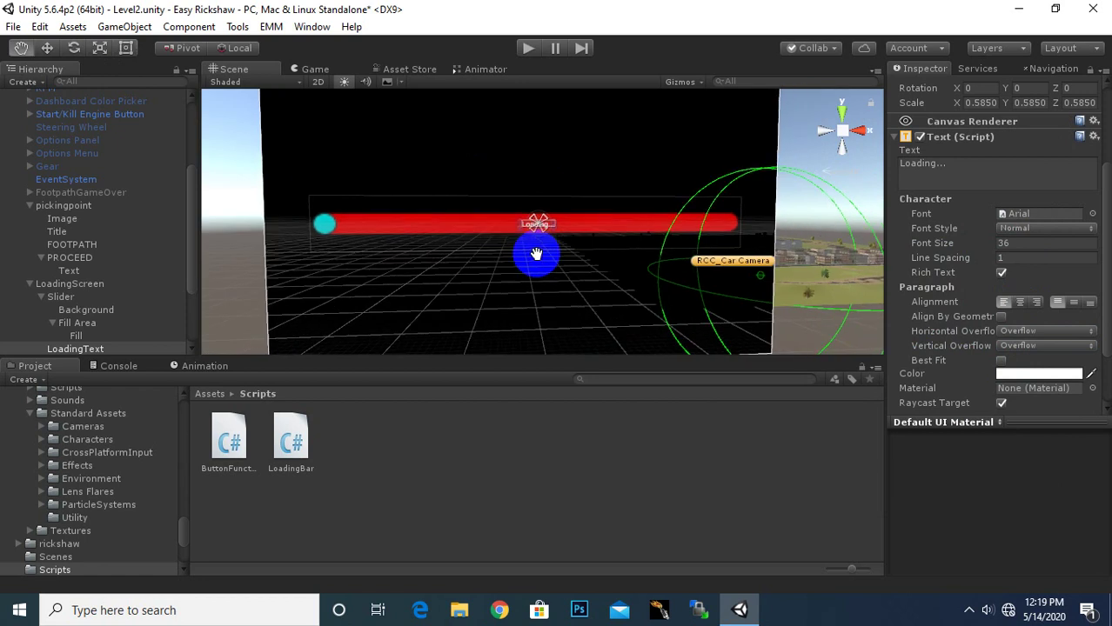
Deactivate the LoadingScreen object so it is hidden
left_click(30, 284)
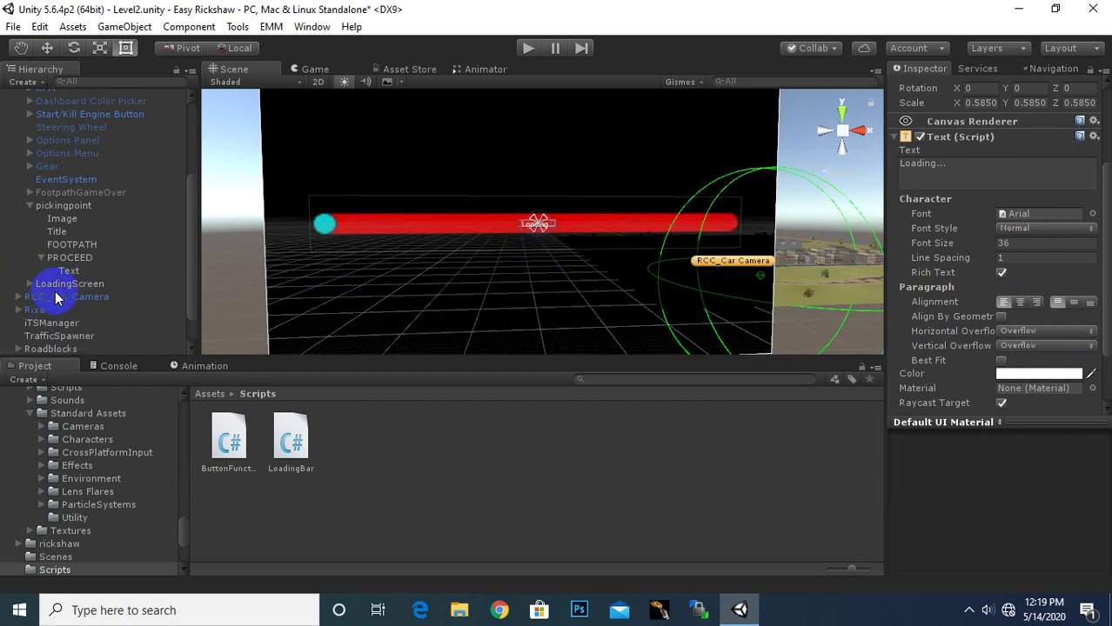
left_click(58, 287)
left_click(30, 284)
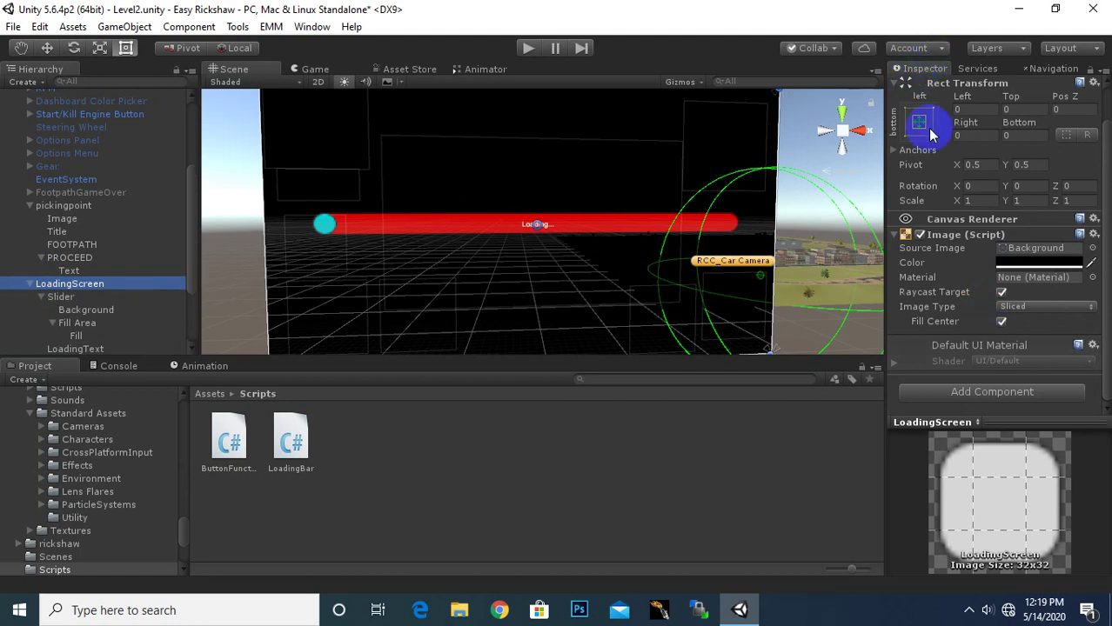
scroll(926, 124, "up", 2)
left_click(927, 87)
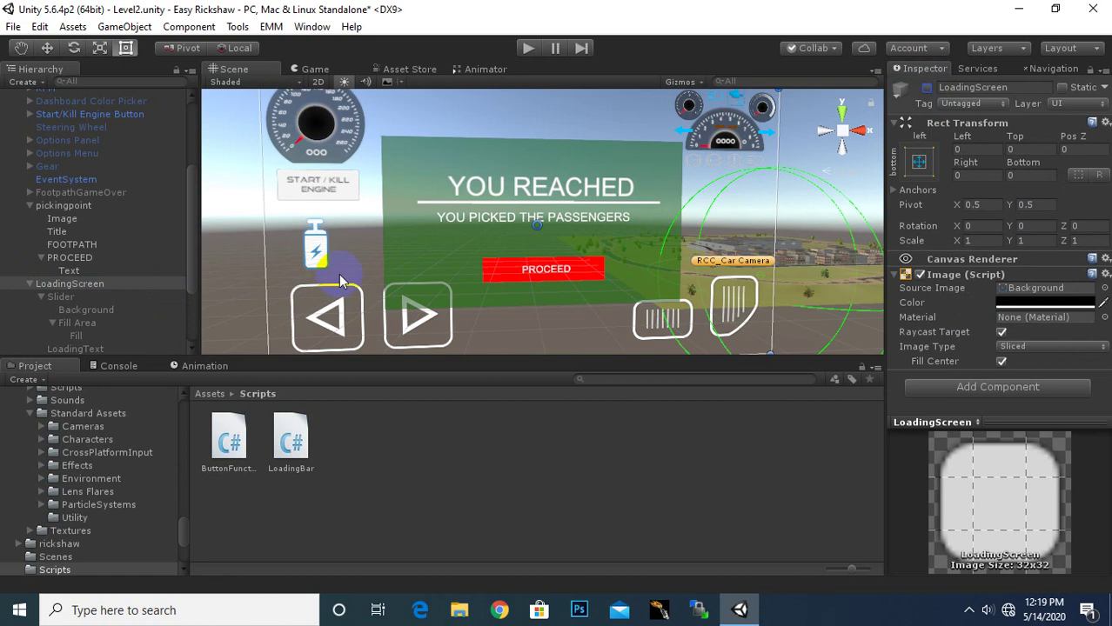
scroll(138, 310, "down", 3)
Create an empty GameObject and rename it LoadingScreenObject
left_click(21, 83)
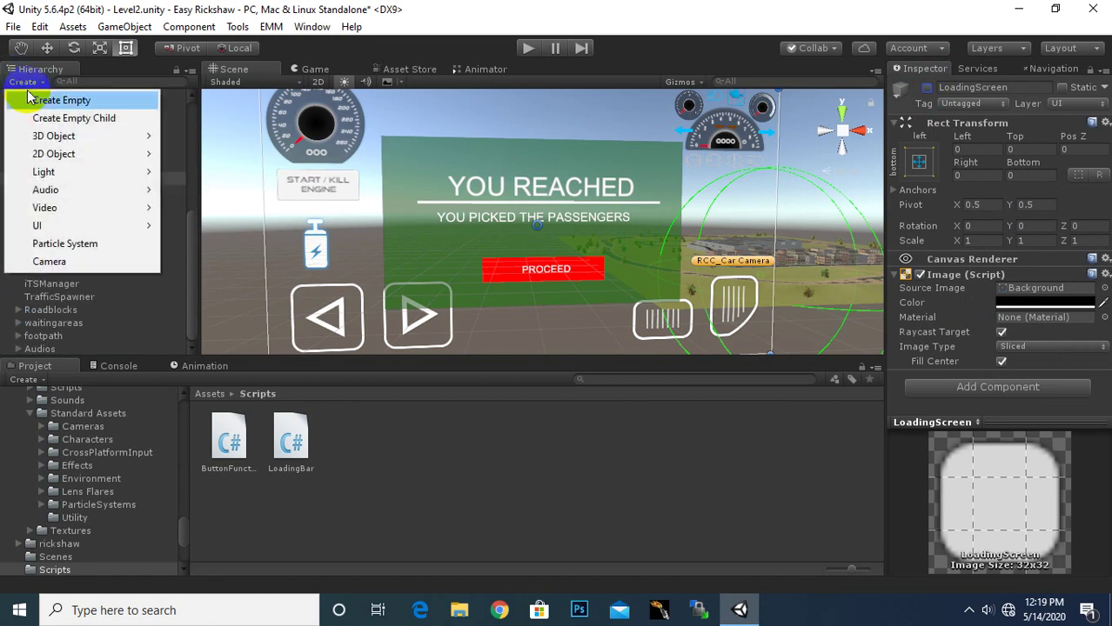
left_click(37, 102)
right_click(78, 347)
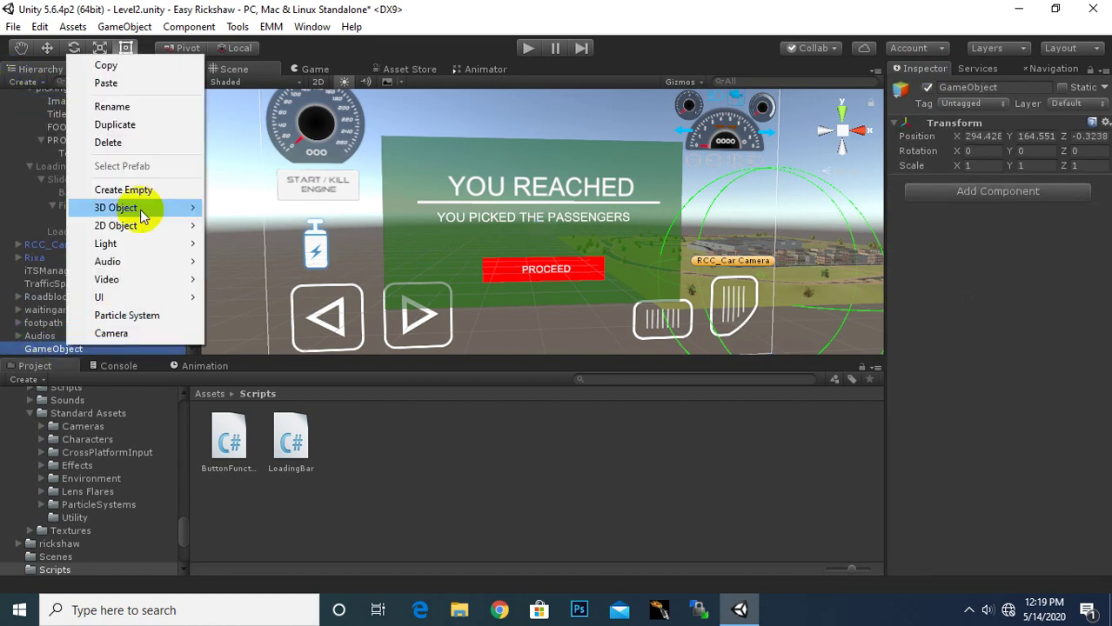
left_click(134, 107)
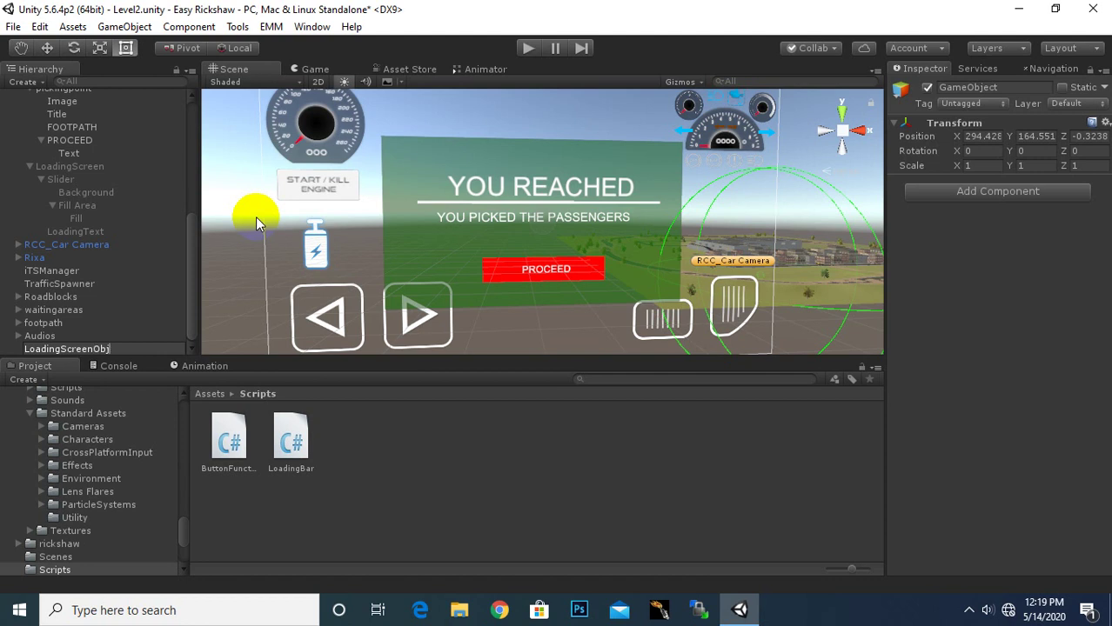
type("ect")
key("Return")
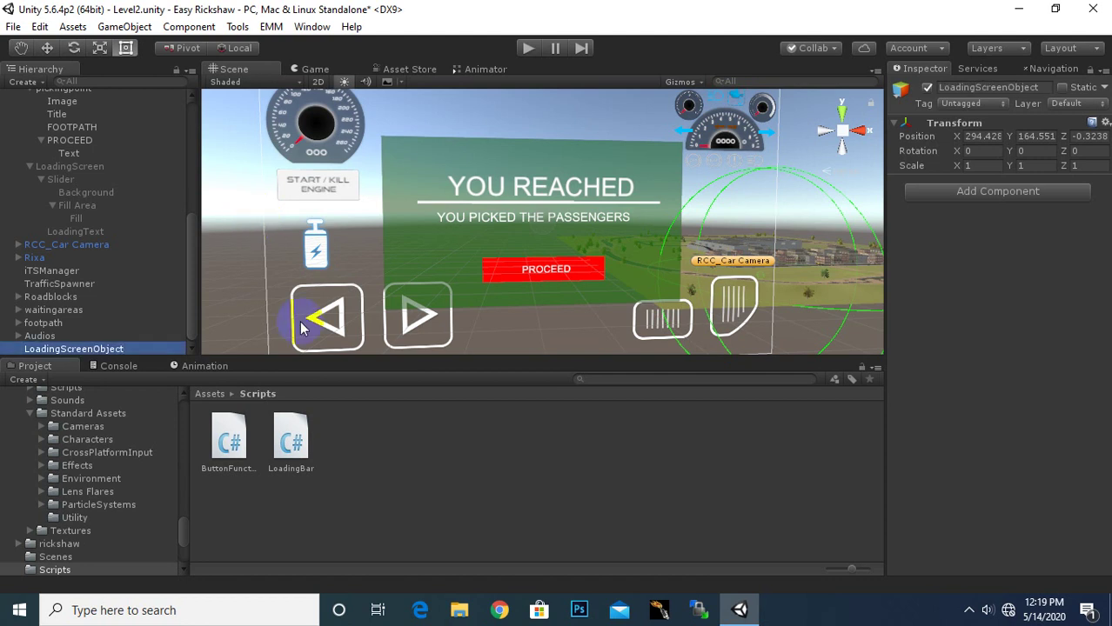
Attach LoadingBar.cs to LoadingScreenObject and link LoadingScreen, Slider and LoadingText to its fields
left_click_drag(290, 444, 924, 408)
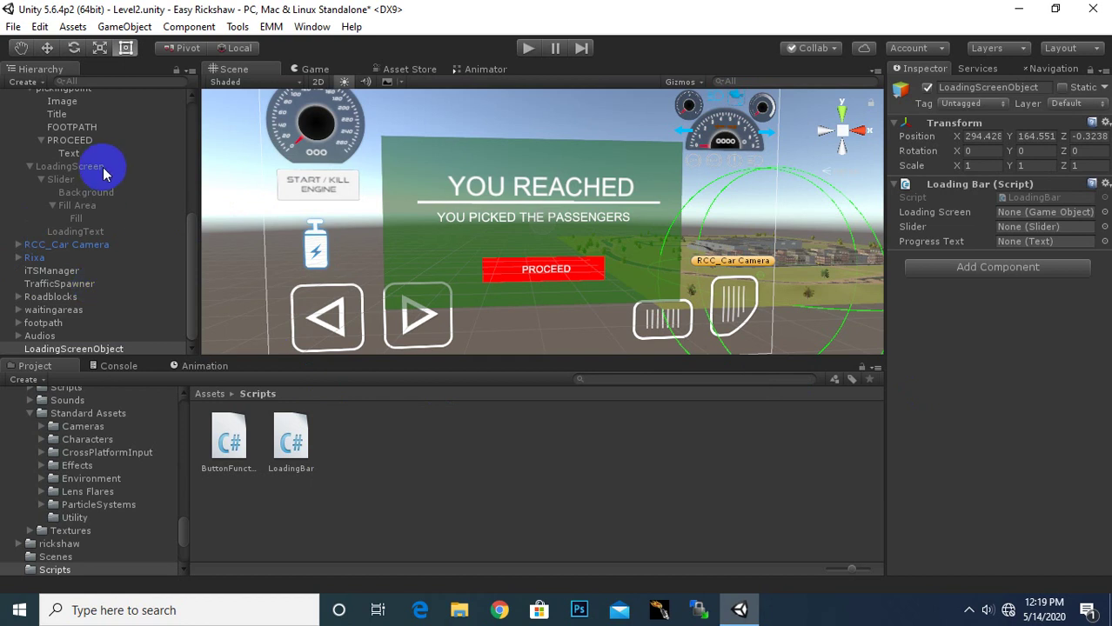
mouse_move(103, 165)
left_mouse_down()
mouse_move(1023, 323)
mouse_move(1042, 212)
left_mouse_up()
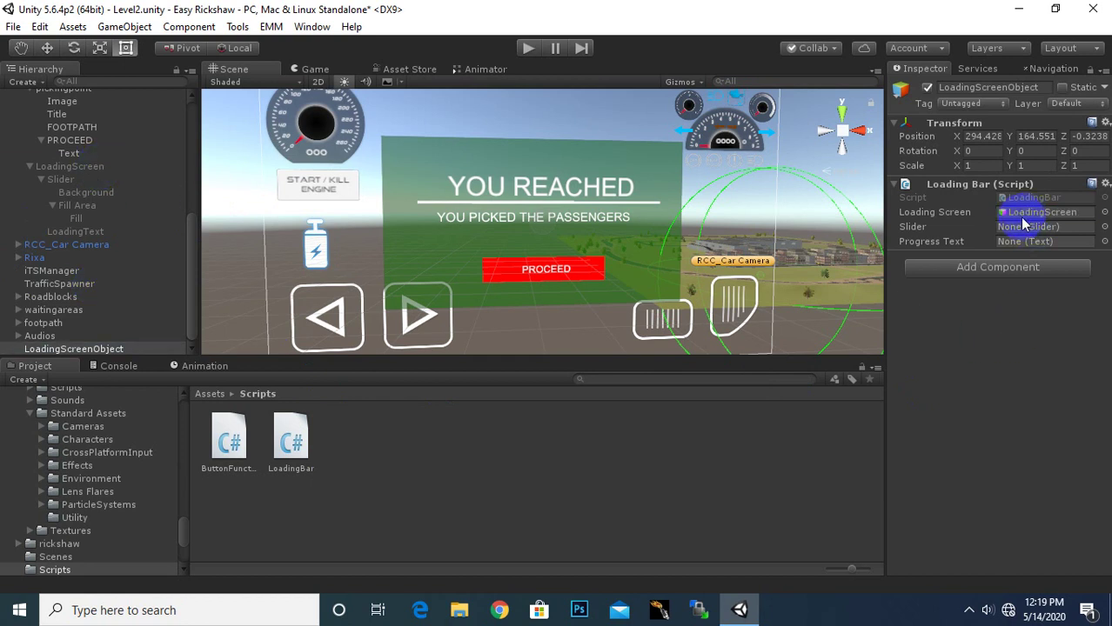
left_click_drag(60, 180, 1053, 235)
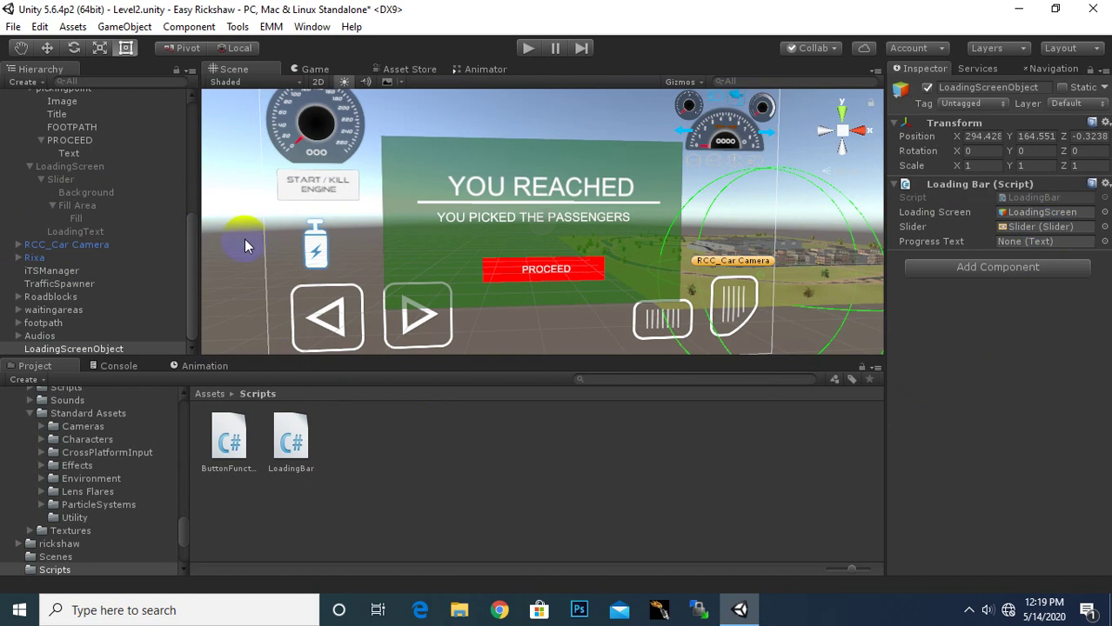
left_click_drag(90, 235, 1044, 241)
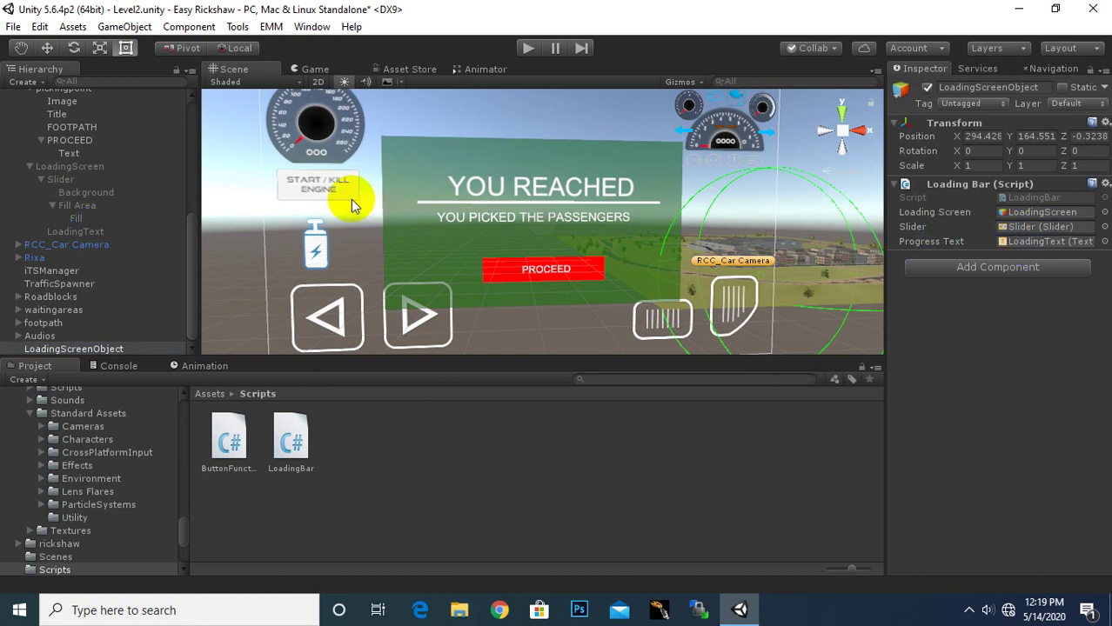
Make PROCEED's On Click target LoadingScreenObject and call LoadingBar.LoadLevel
left_click(73, 141)
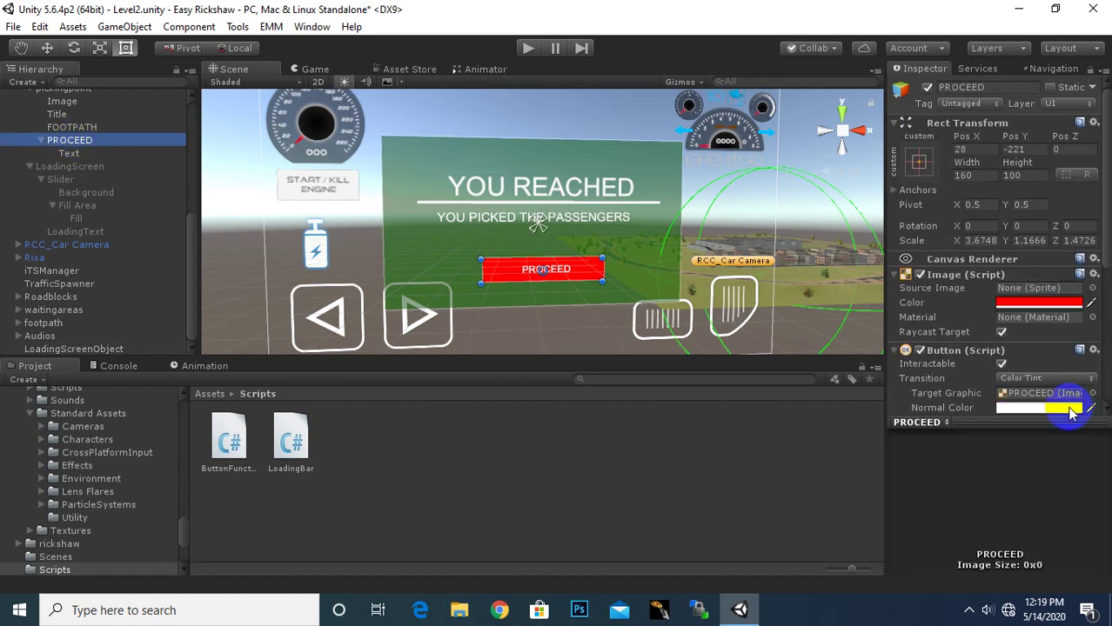
scroll(1071, 397, "down", 2)
scroll(1055, 378, "down", 2)
scroll(1012, 367, "down", 3)
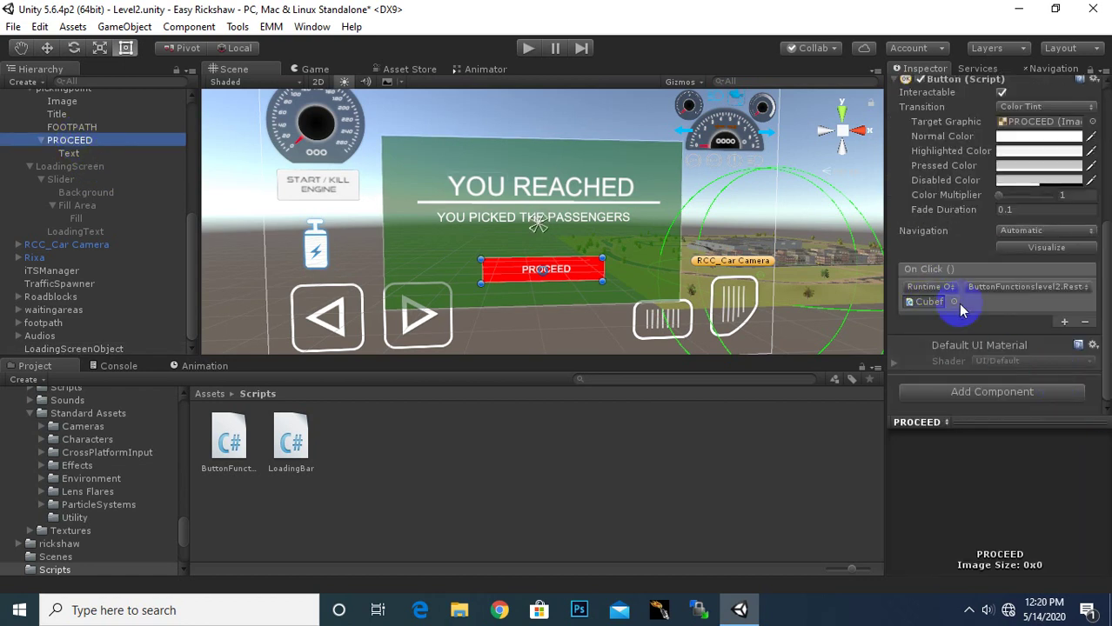
left_click(925, 301)
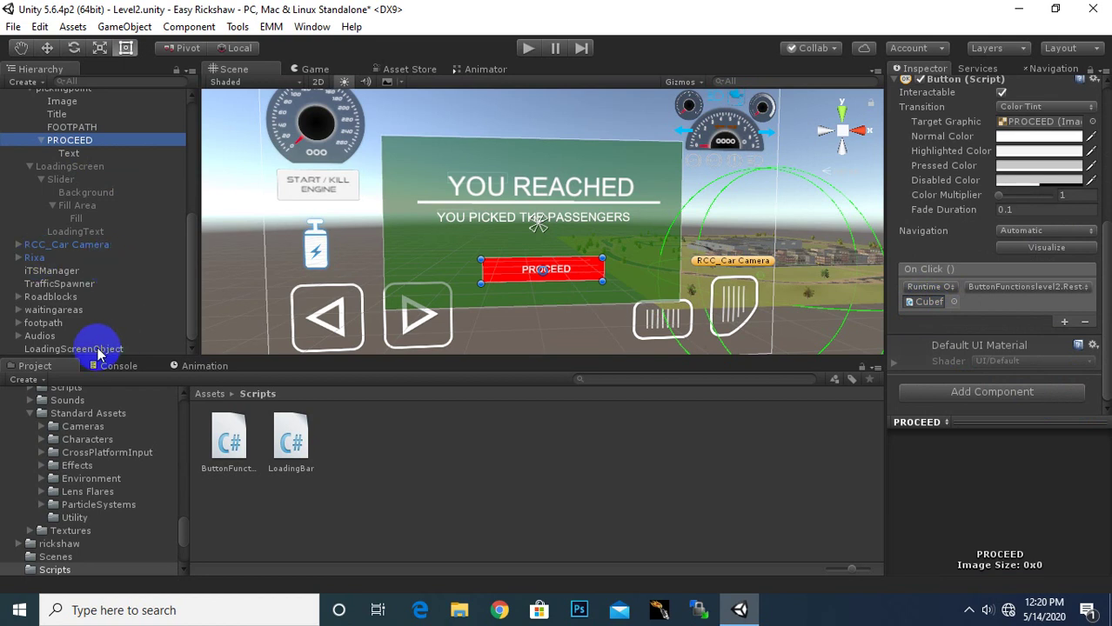
left_click_drag(98, 352, 925, 301)
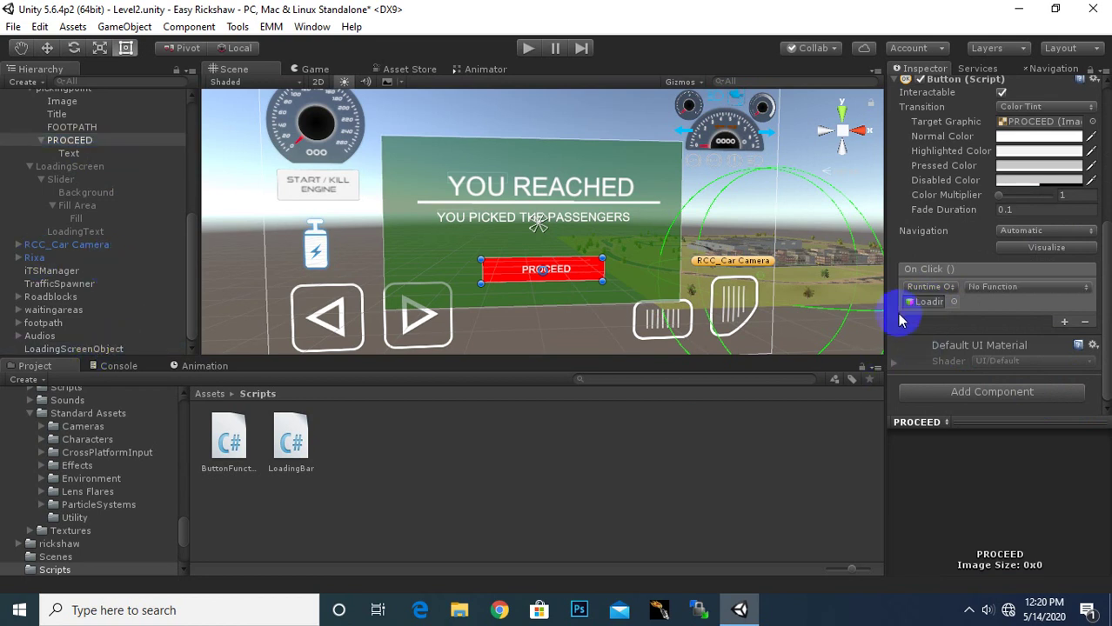
left_click(1044, 297)
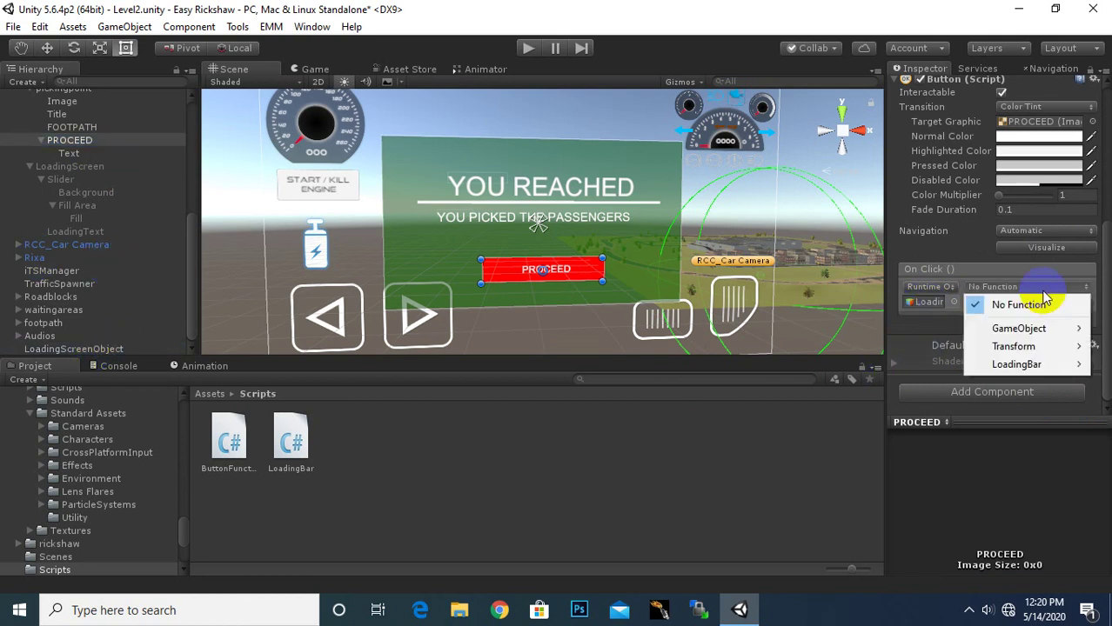
mouse_move(1036, 370)
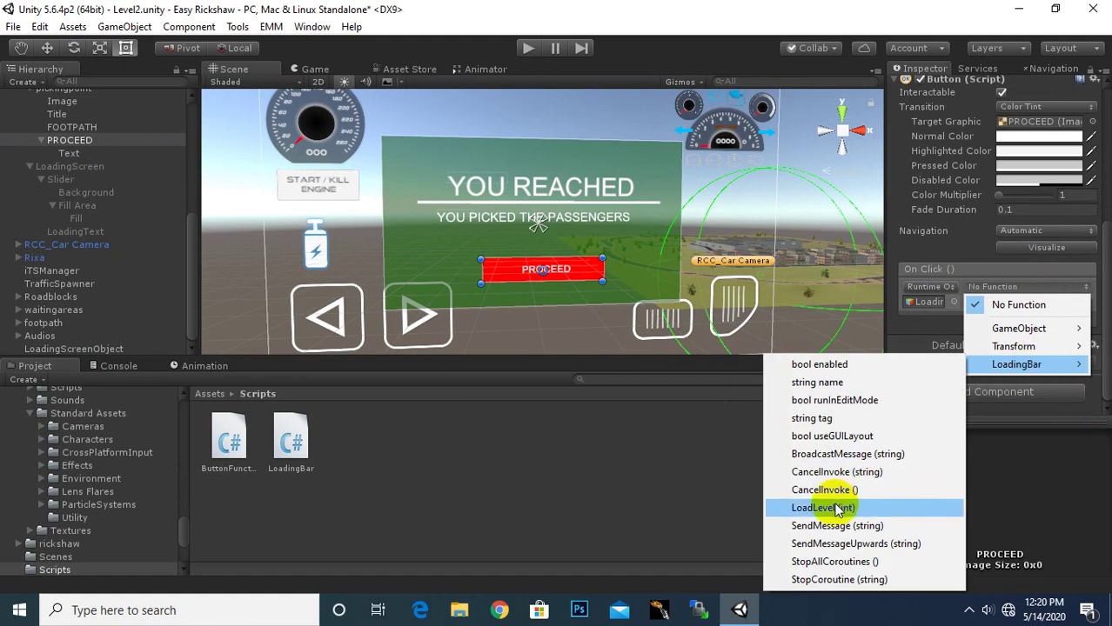
left_click(825, 508)
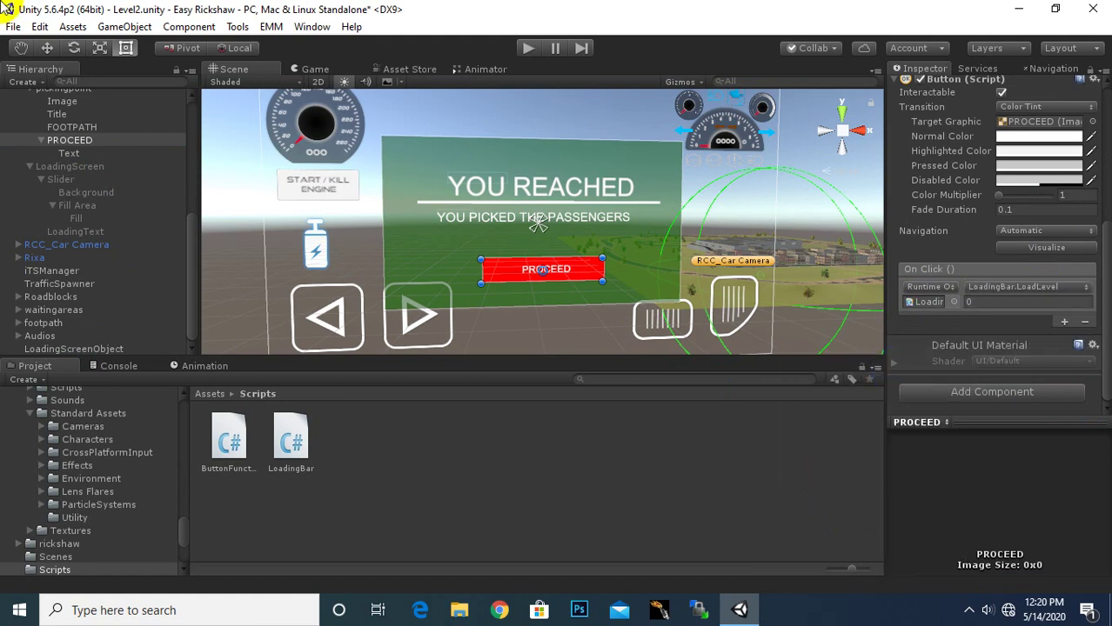
Check the Build Settings scene order, set LoadLevel's argument to 4, and enter Play mode
left_click(13, 26)
left_click(57, 186)
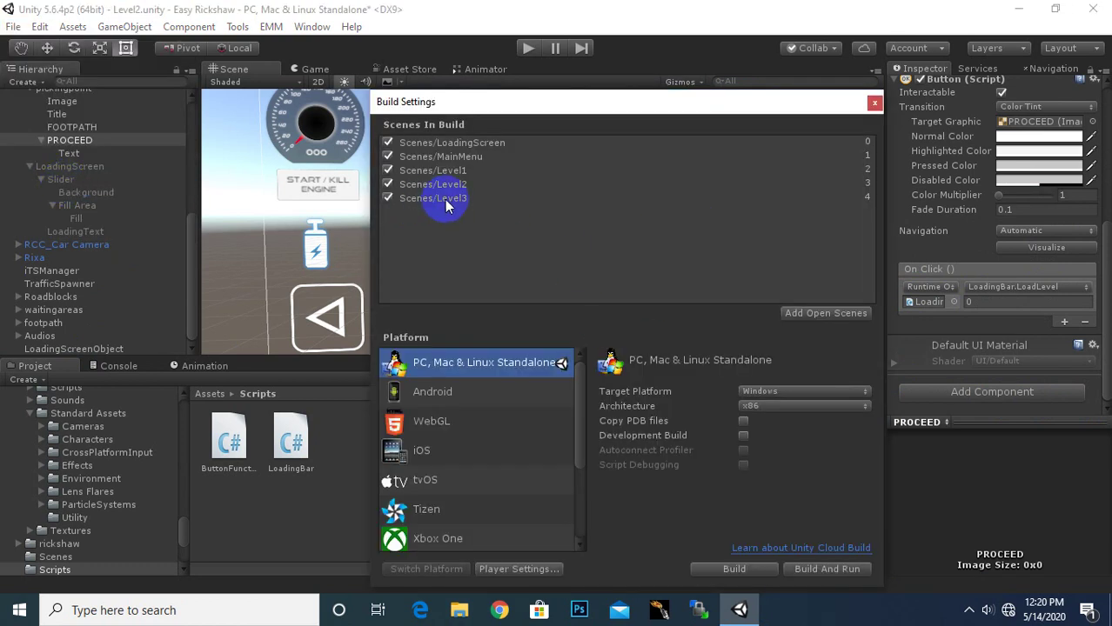
left_click(874, 103)
left_click(1072, 301)
type("4")
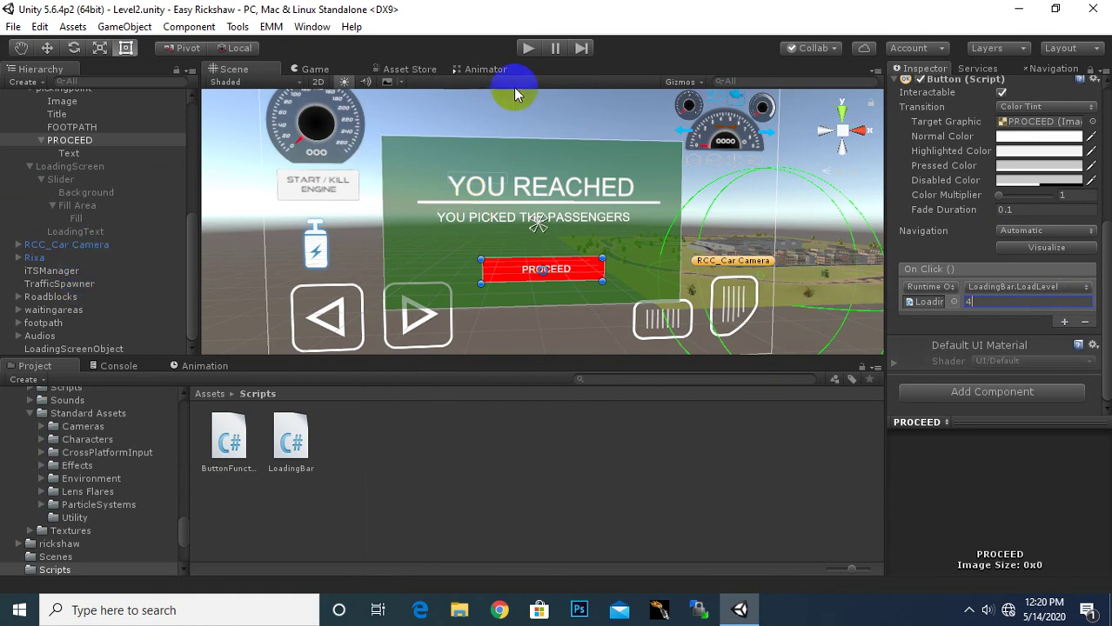
left_click(528, 50)
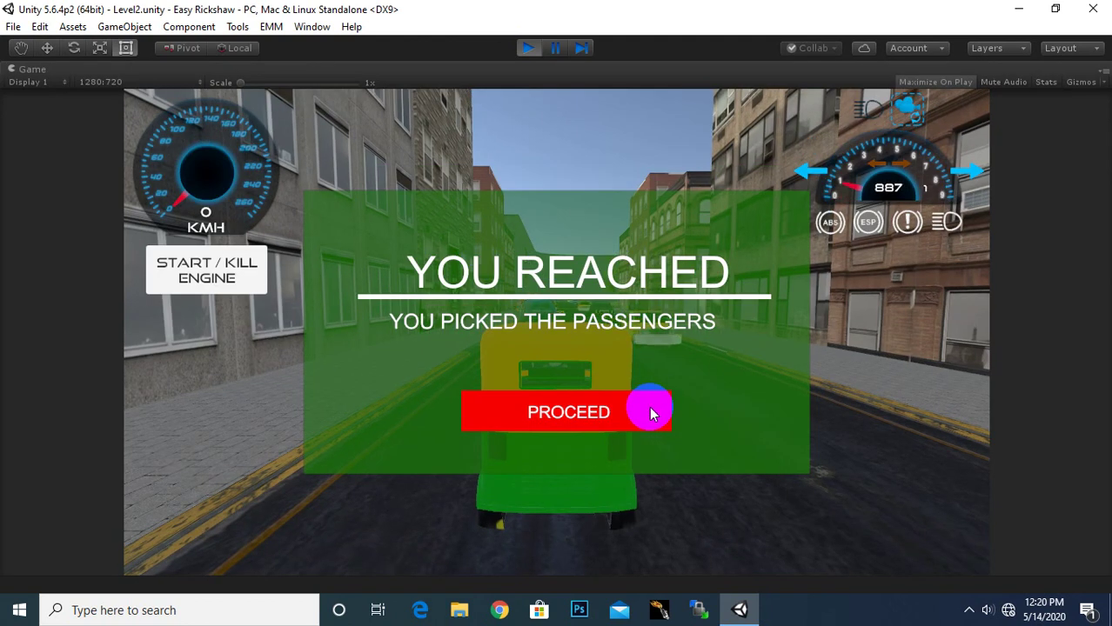
Press PROCEED to load Level3, start the rickshaw's engine, then exit Play mode
left_click(650, 413)
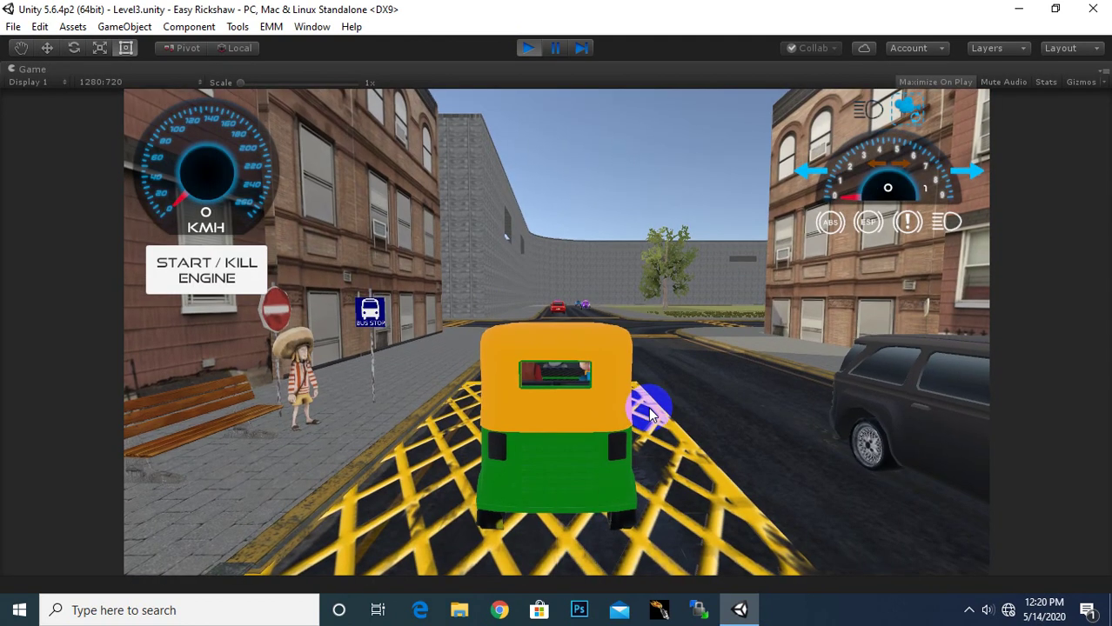
left_click(247, 289)
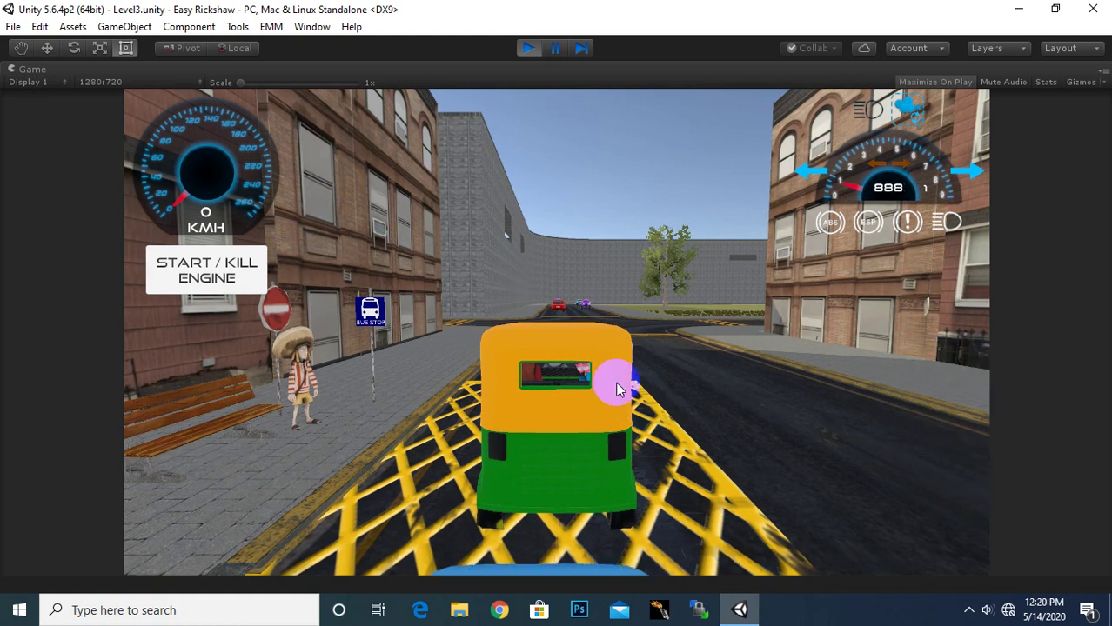
left_click(528, 48)
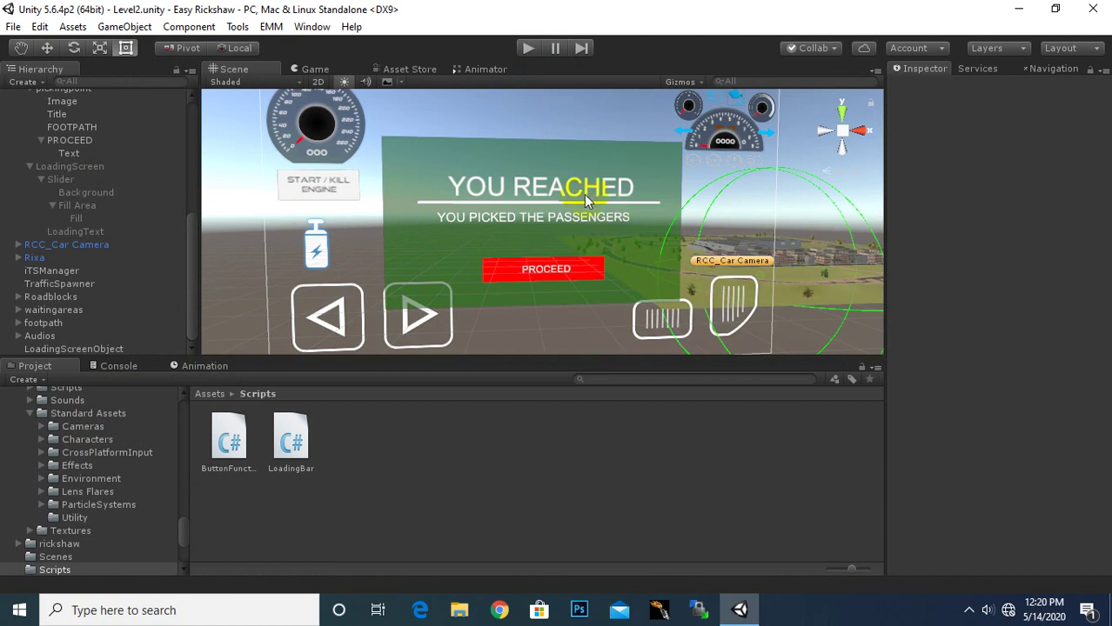
Hide the pickingpoint 'YOU REACHED' panel
scroll(91, 190, "up", 3)
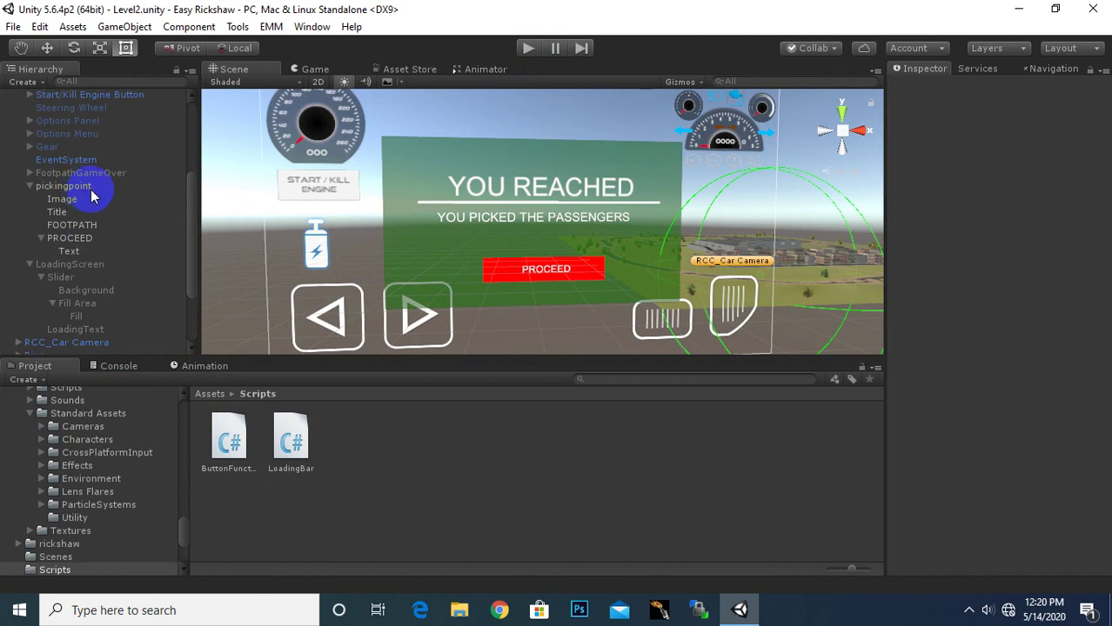
left_click(80, 187)
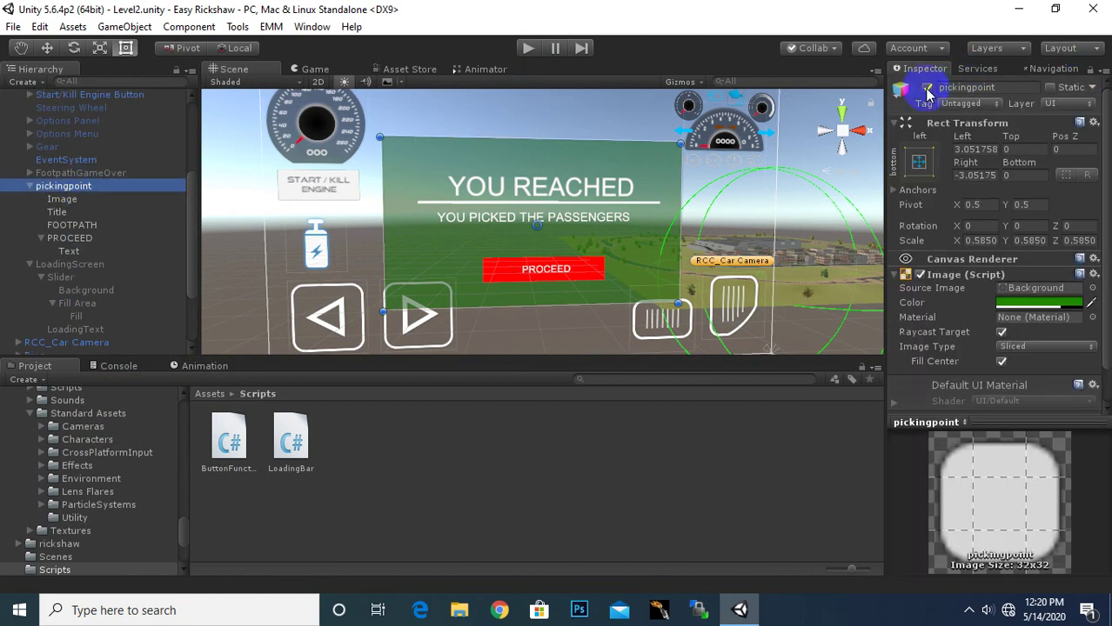
left_click(927, 87)
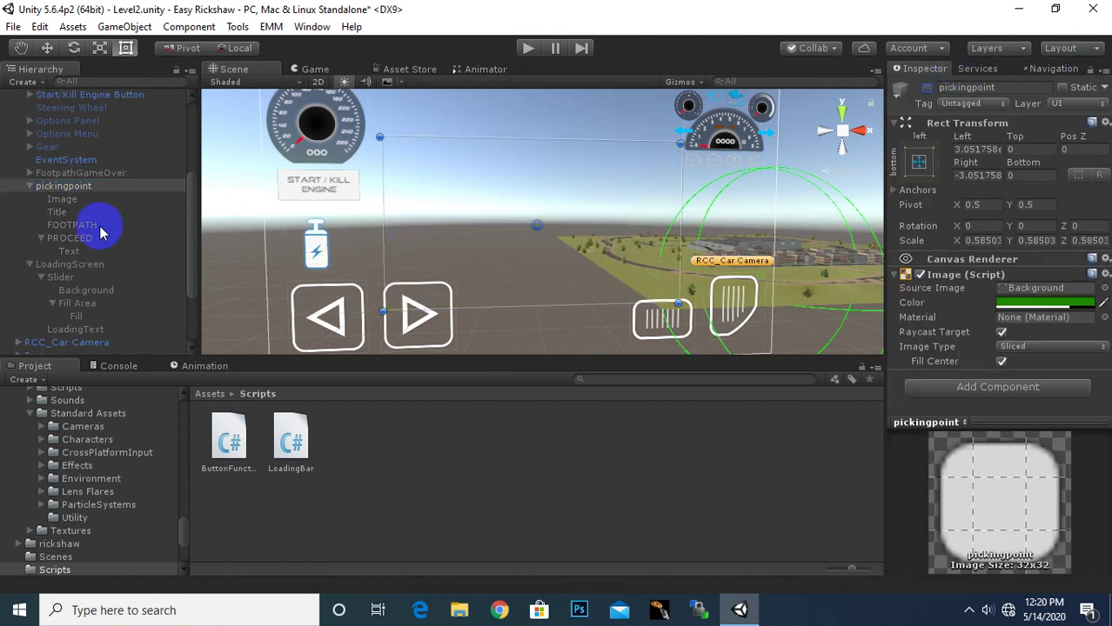
Select waitingarea1 under waitingareas, frame it with F and orbit around the bus stop
scroll(94, 224, "up", 5)
left_click(19, 122)
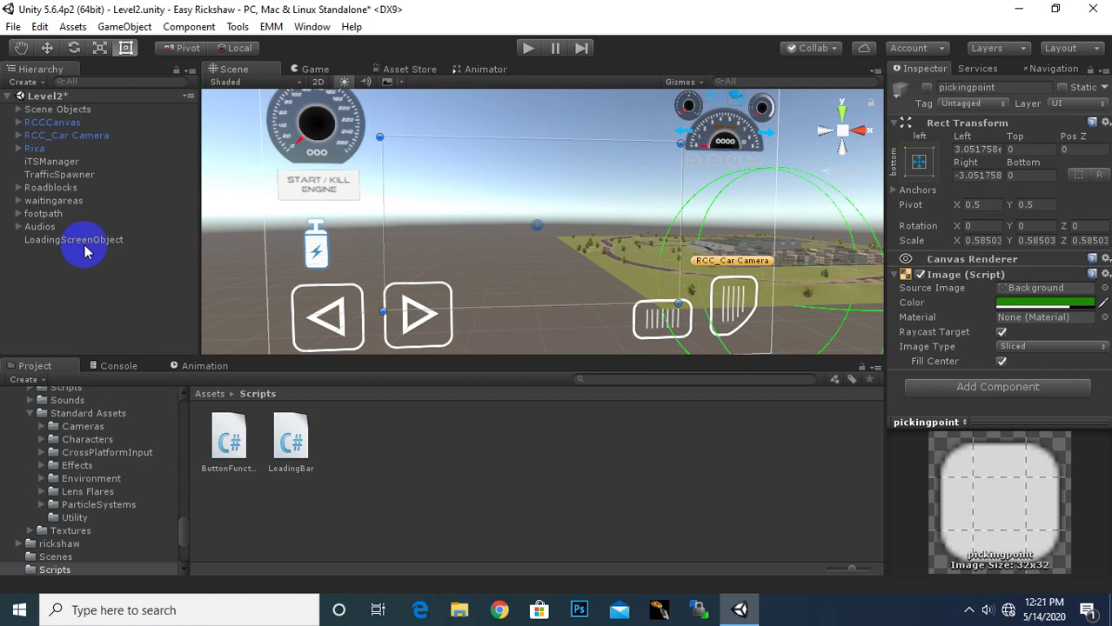
left_click(48, 214)
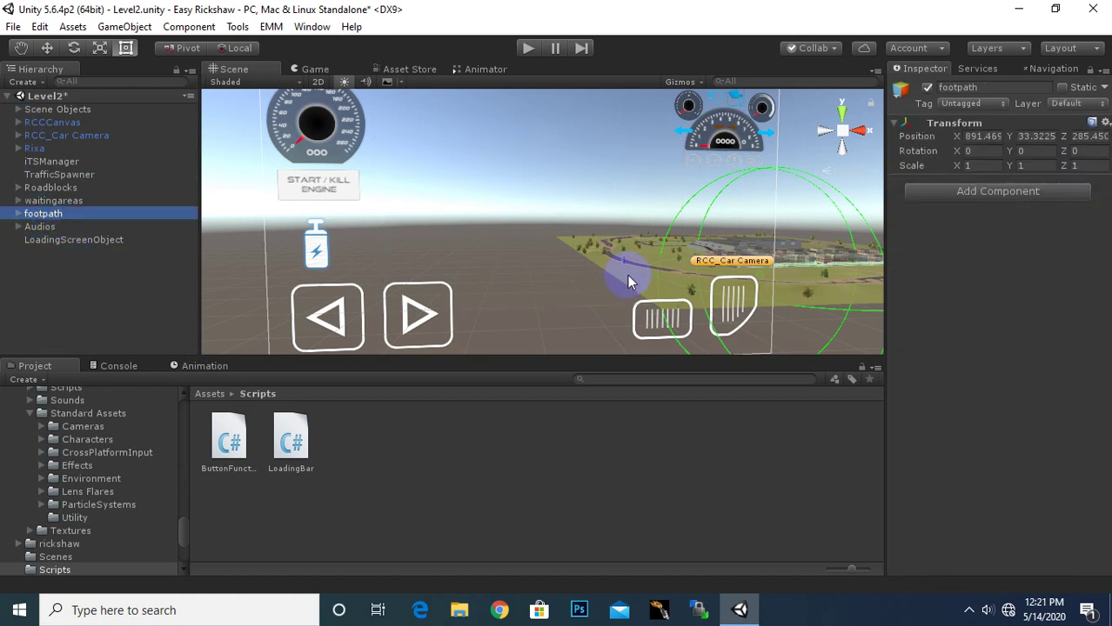
scroll(628, 280, "down", 1)
left_click(19, 214)
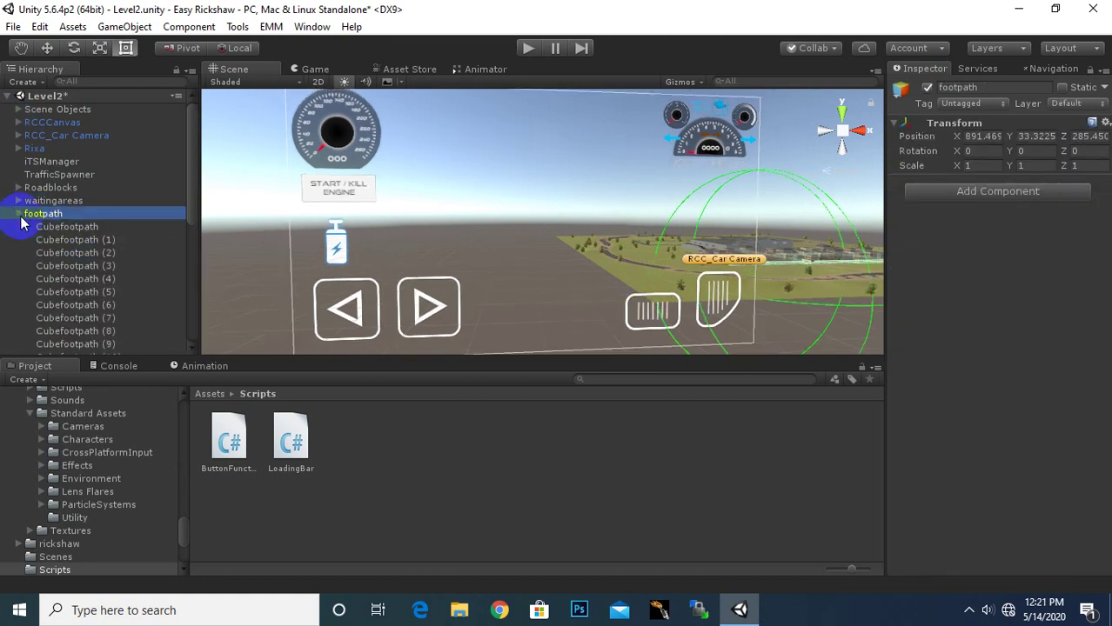
left_click(18, 214)
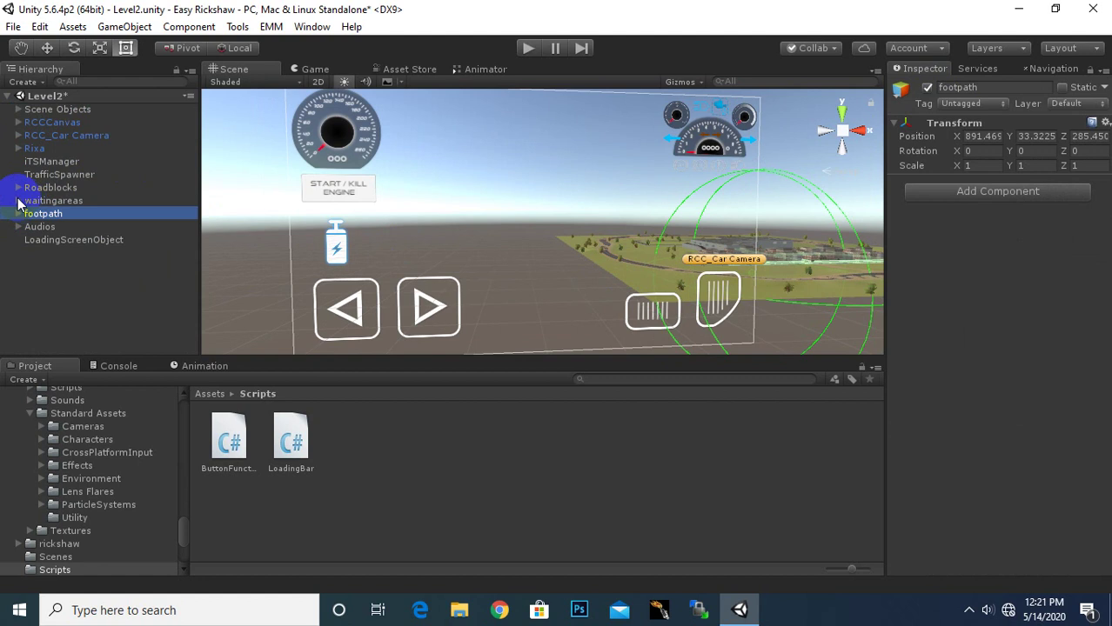
left_click(18, 201)
left_click(68, 214)
left_click(85, 226)
scroll(474, 257, "down", 1)
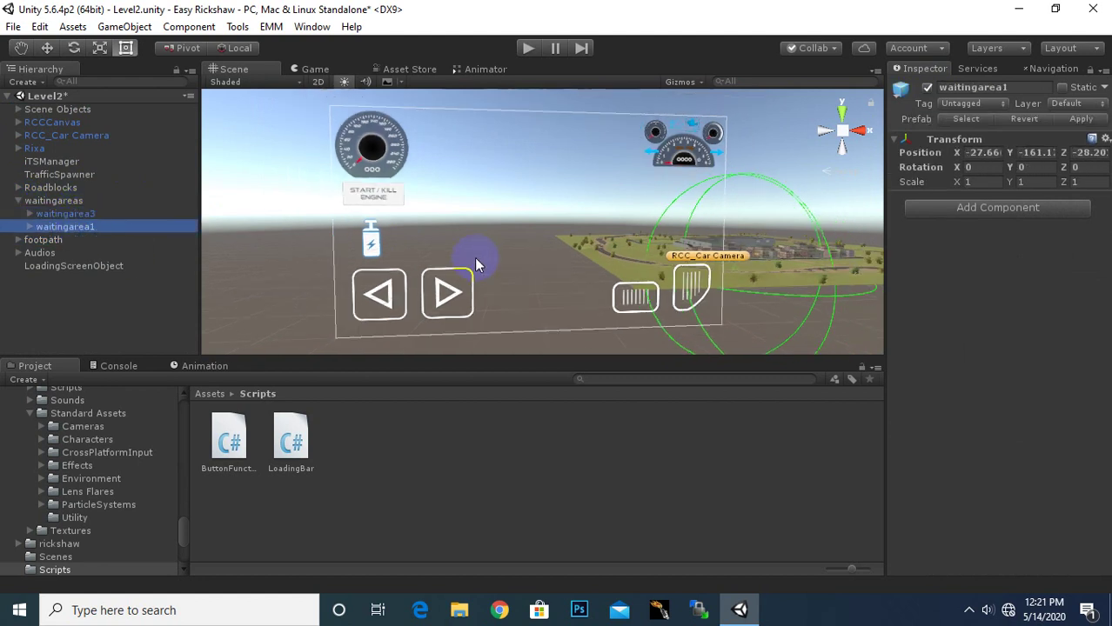
key("f")
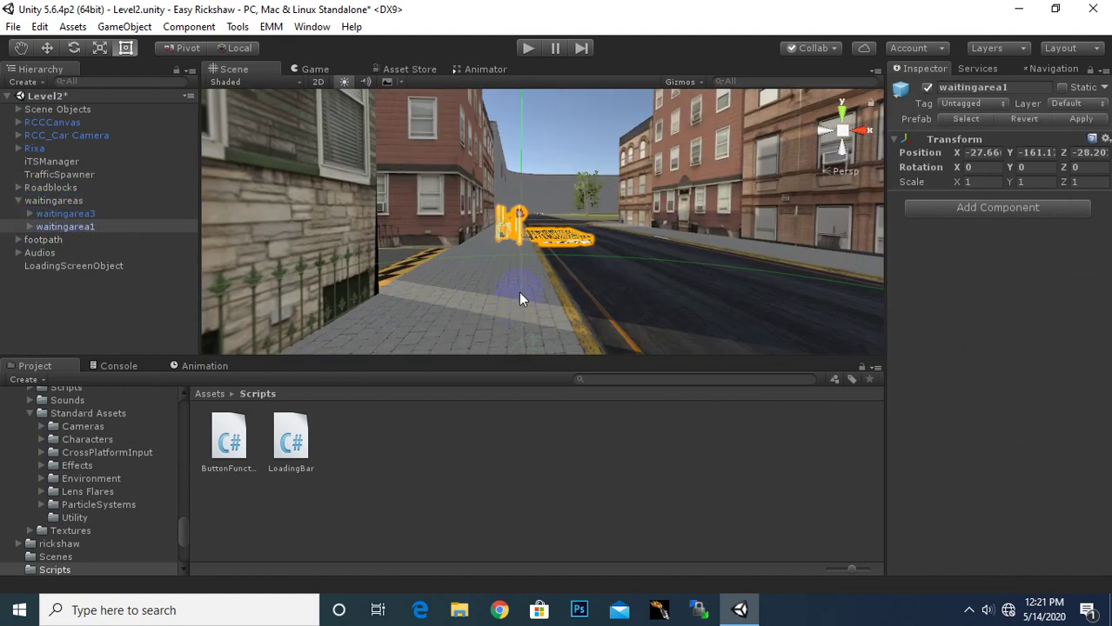
scroll(558, 267, "up", 5)
scroll(566, 252, "up", 5)
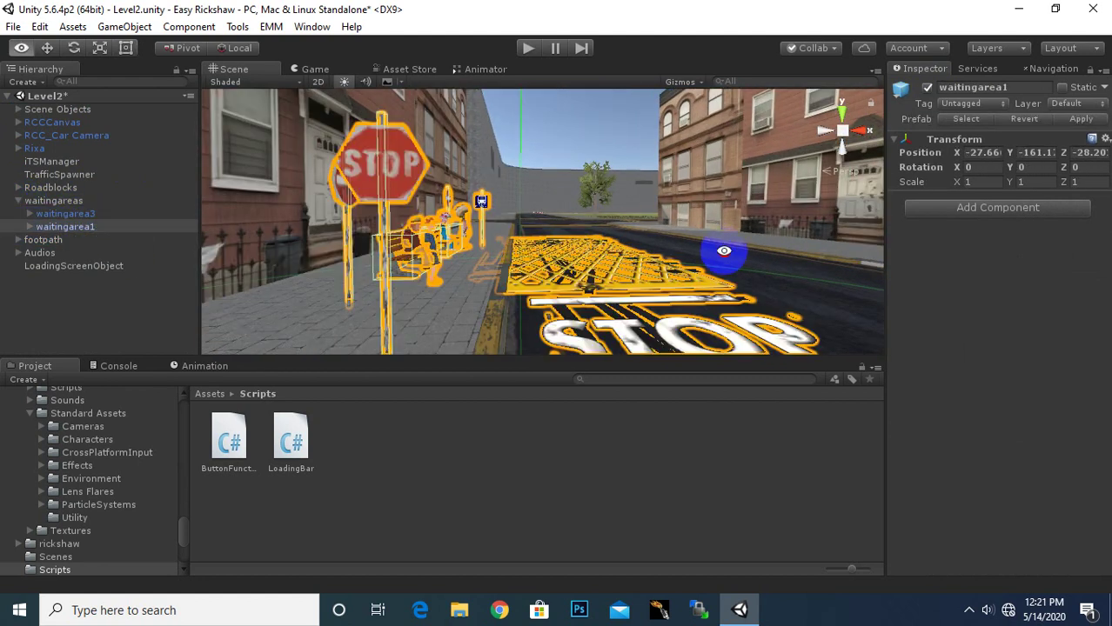
mouse_move(724, 247)
left_mouse_down("alt")
mouse_move(376, 373)
mouse_move(352, 261)
left_mouse_up("alt")
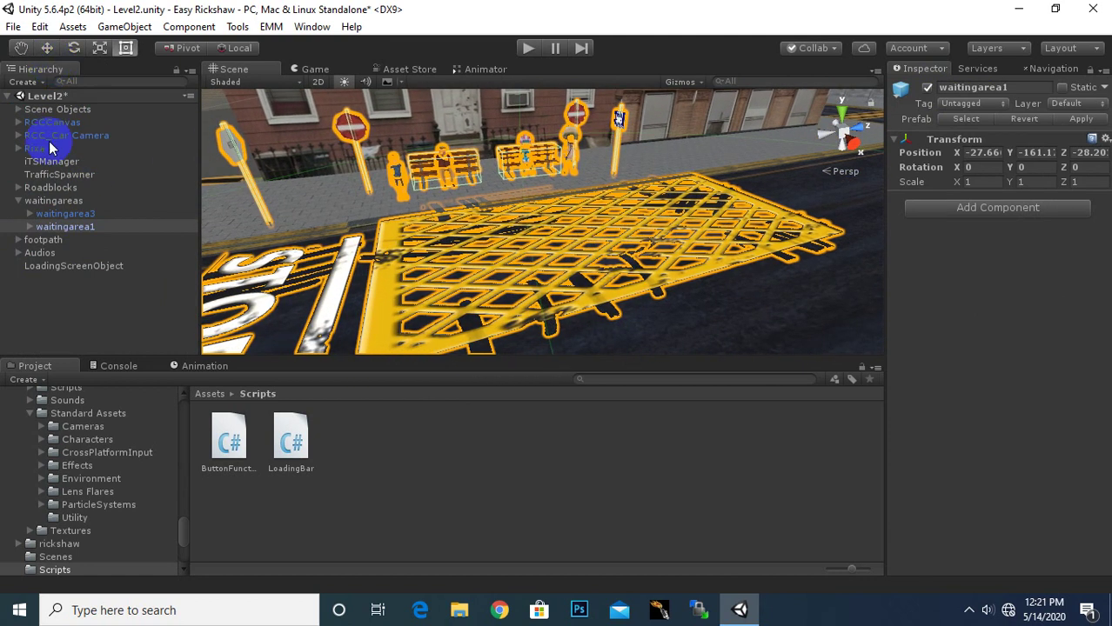
Add a cube under waitingarea1, move it onto the yellow grid and scale it along X and Z
right_click(48, 226)
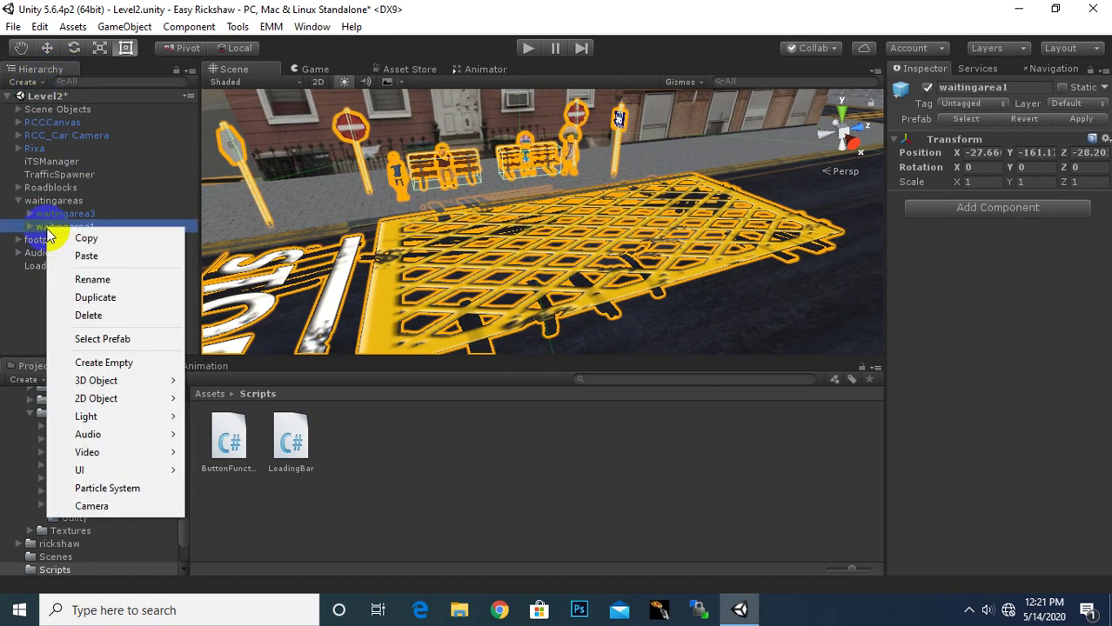
mouse_move(96, 380)
left_click(248, 380)
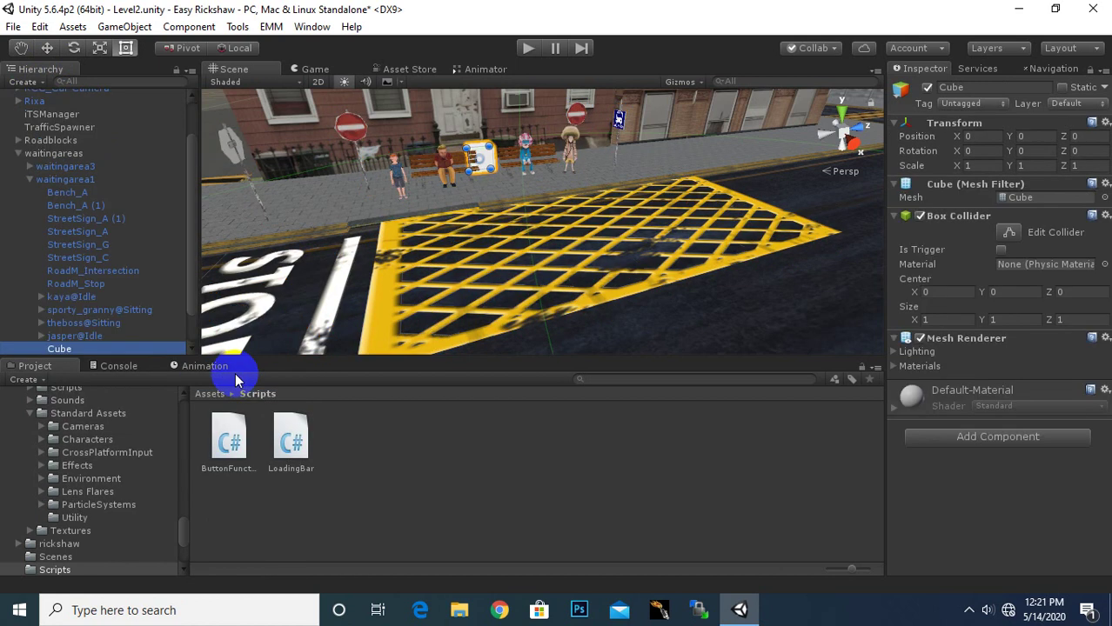
left_click_drag(609, 243, 722, 317, "alt")
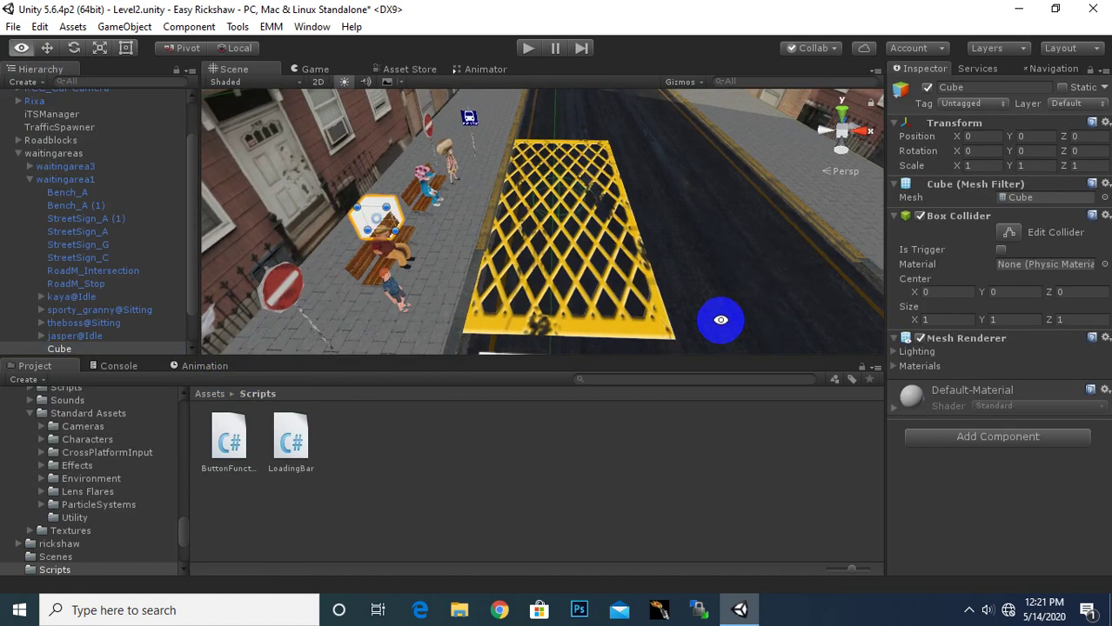
left_click(47, 48)
mouse_move(424, 222)
left_mouse_down()
mouse_move(680, 261)
mouse_move(327, 256)
left_mouse_up()
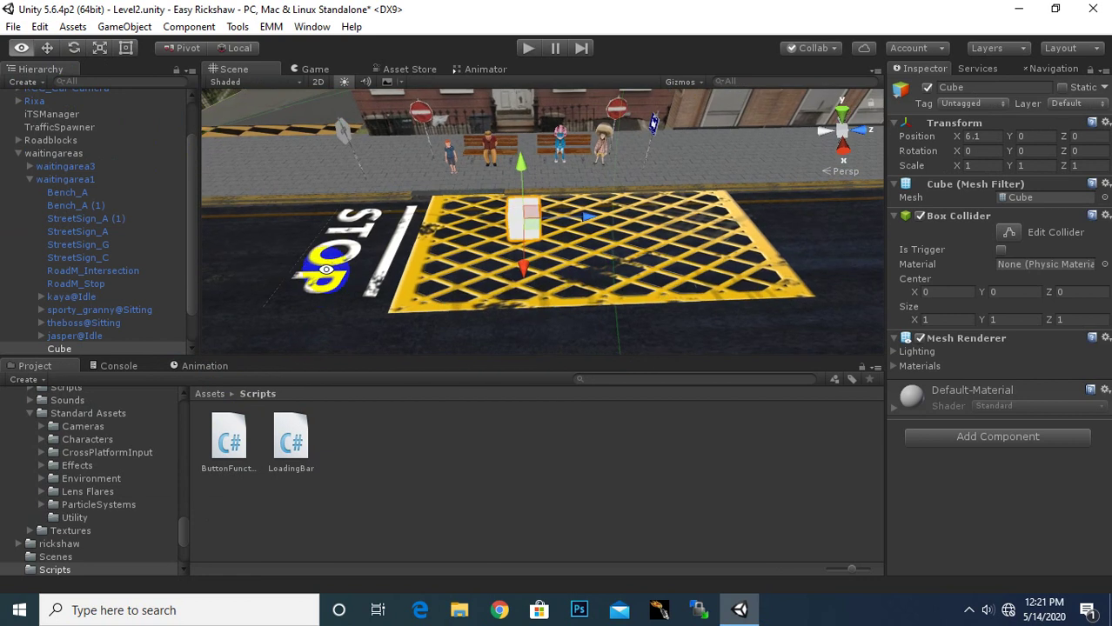
left_click(100, 48)
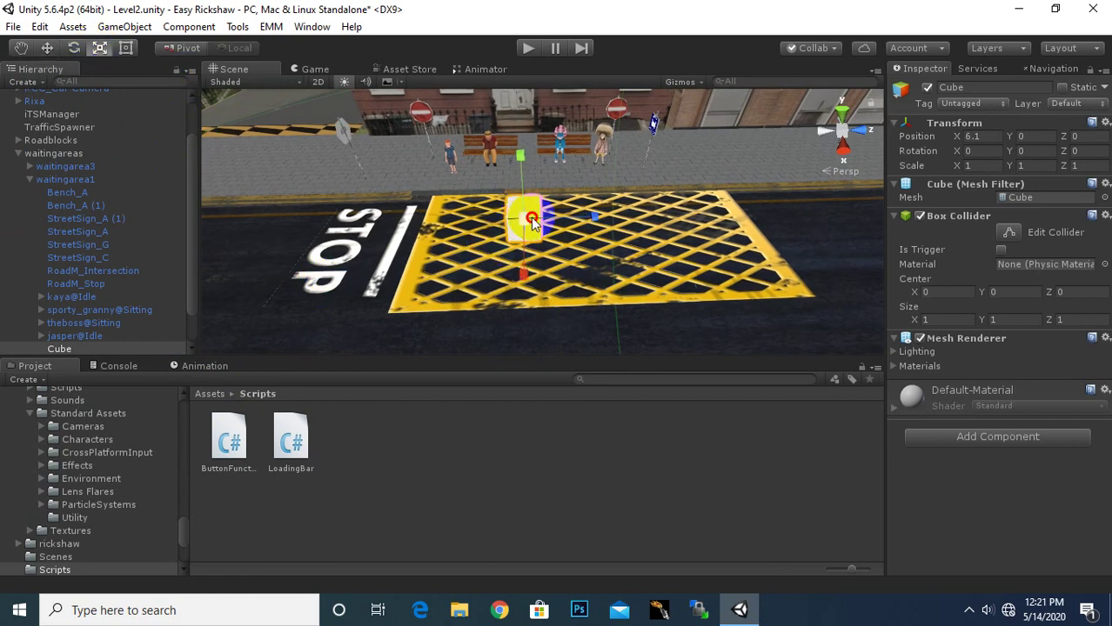
mouse_move(522, 216)
left_mouse_down()
mouse_move(583, 183)
mouse_move(613, 132)
mouse_move(756, 195)
left_mouse_up()
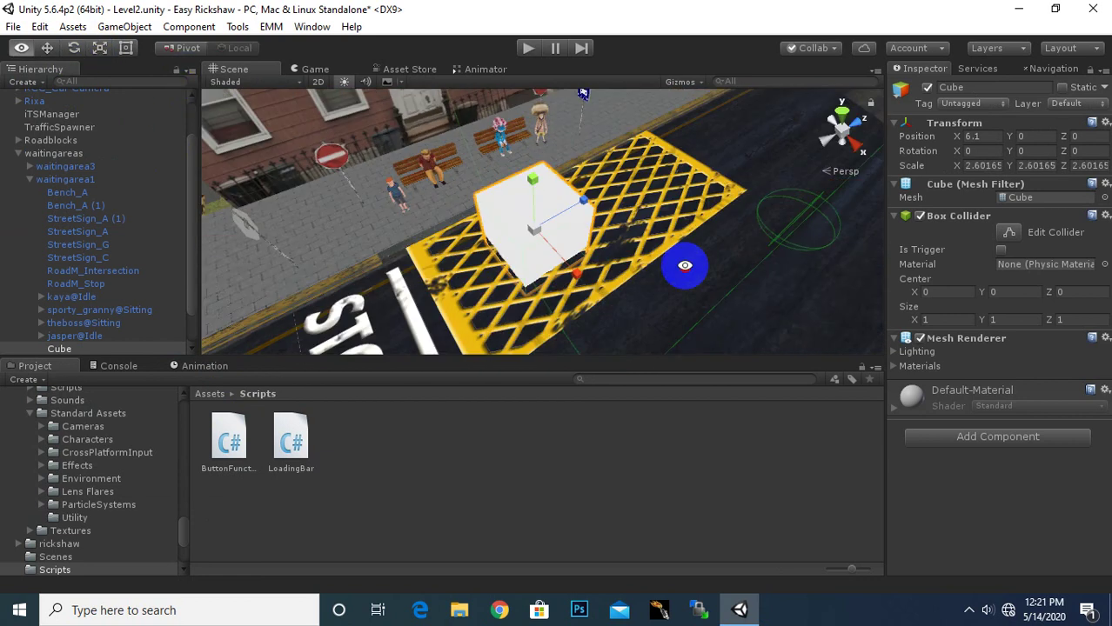
left_click_drag(601, 246, 625, 258)
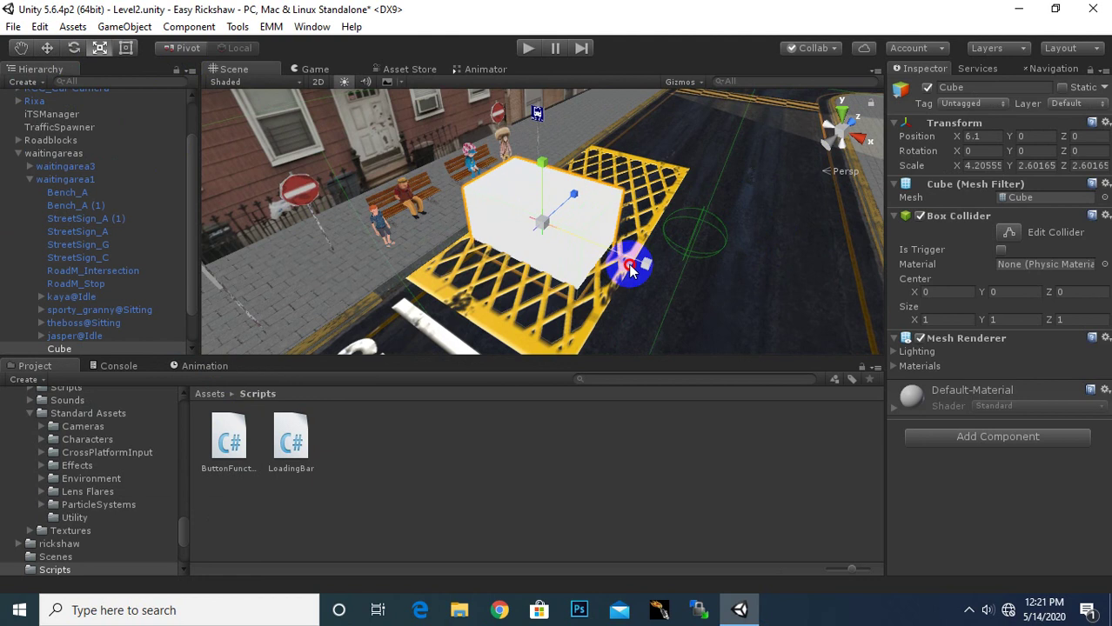
left_click_drag(573, 194, 689, 126)
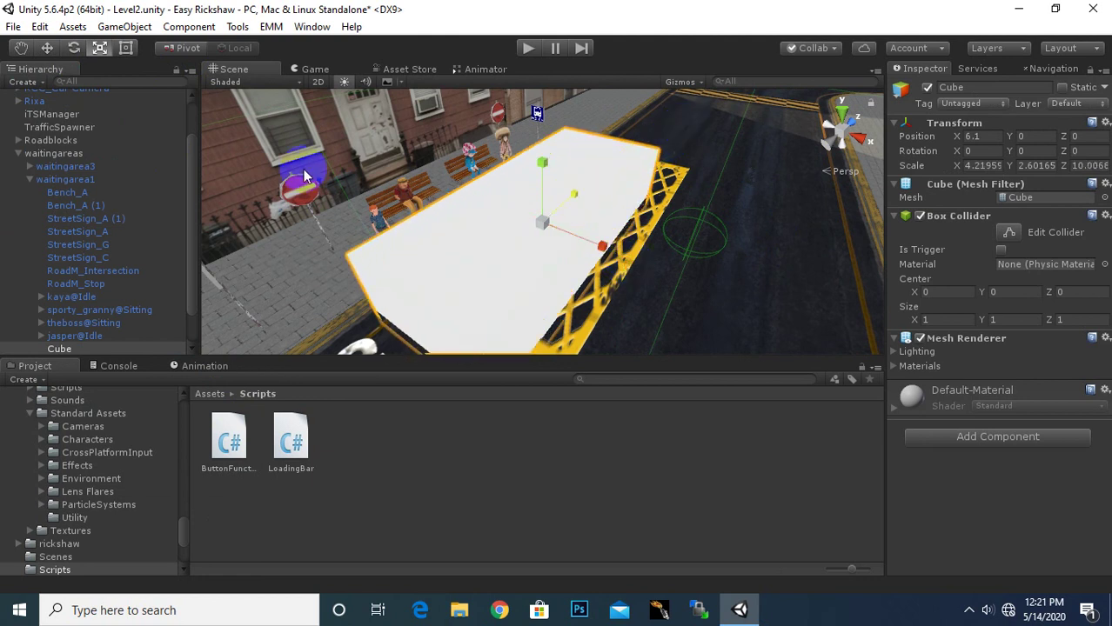
Refine the cube's position and width so it covers the grid along the road
left_click(48, 49)
left_click_drag(581, 193, 597, 172)
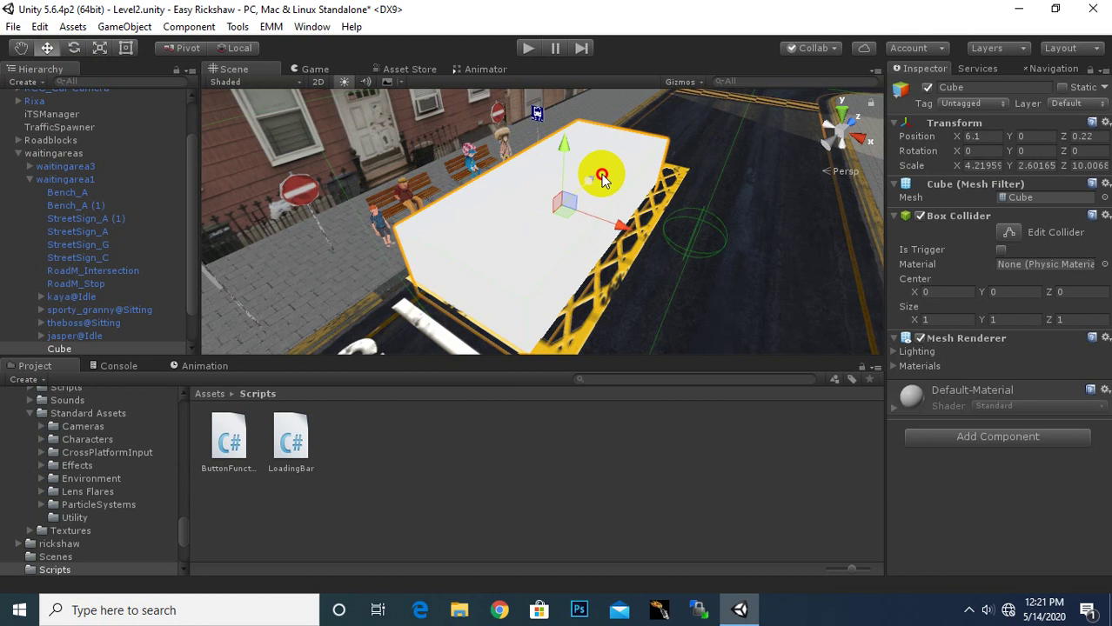
left_click(968, 610)
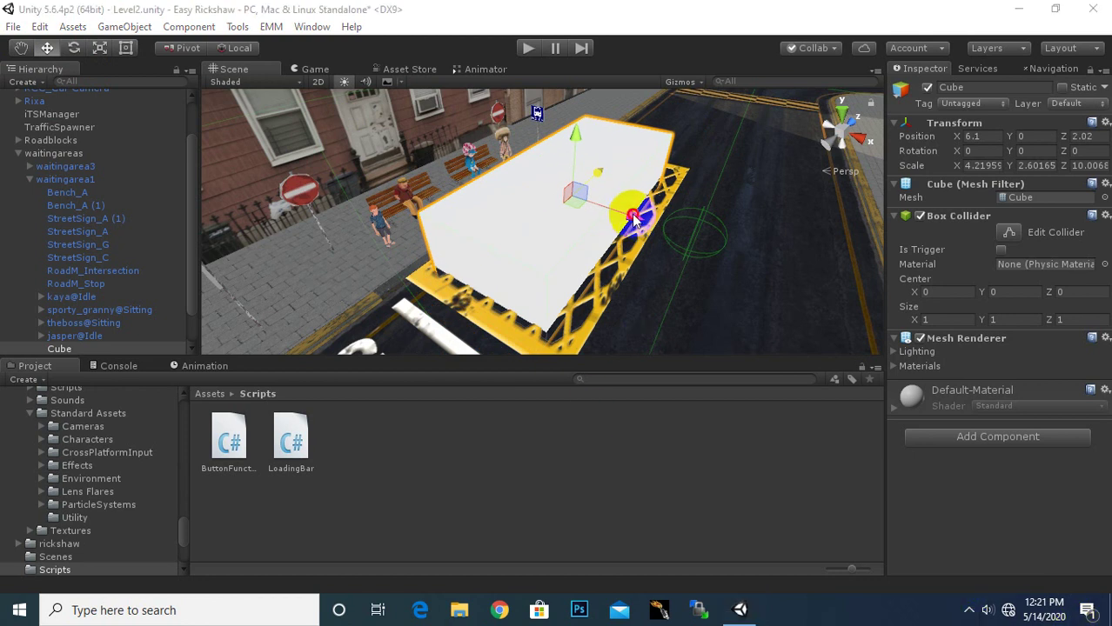
mouse_move(636, 219)
left_mouse_down()
mouse_move(828, 207)
mouse_move(381, 273)
left_mouse_up()
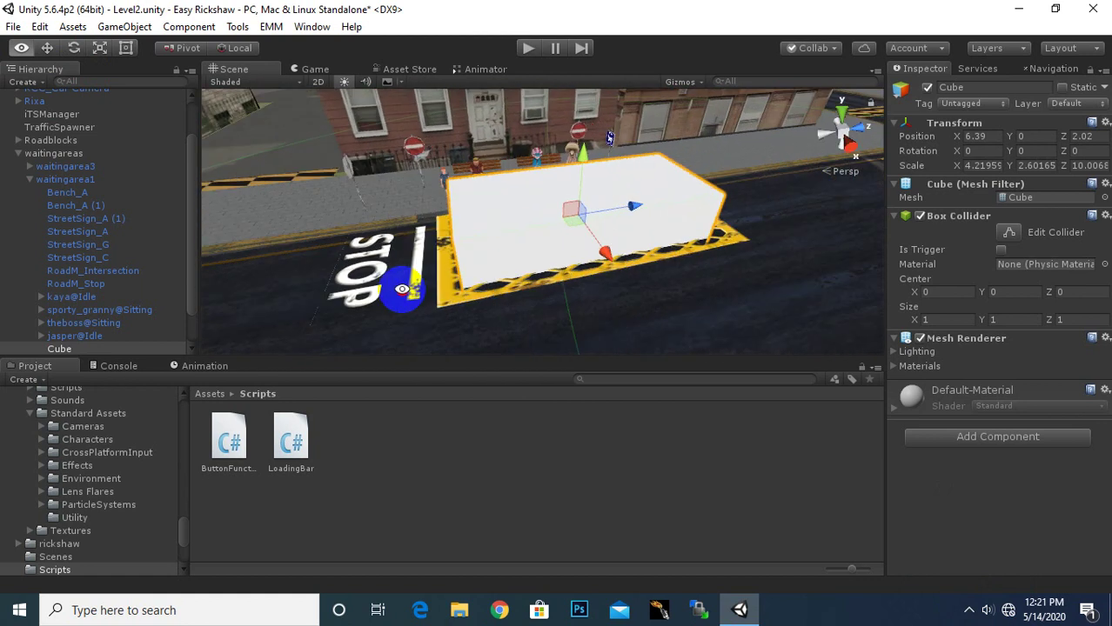
left_click_drag(719, 209, 536, 274, "alt")
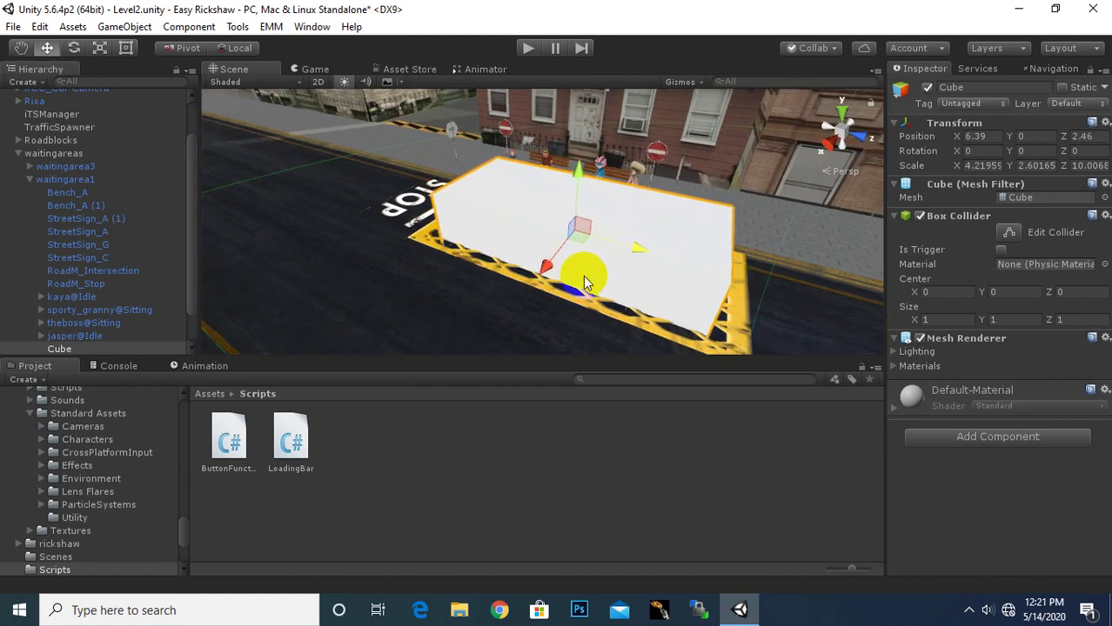
left_click_drag(467, 294, 826, 226, "alt")
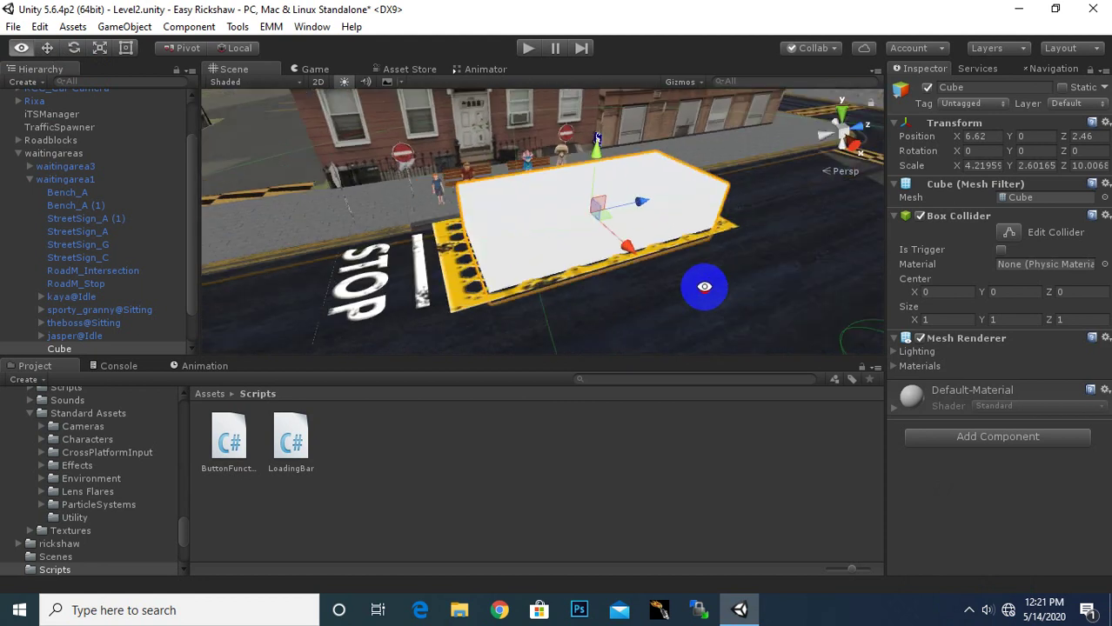
left_click_drag(973, 259, 981, 241, "alt")
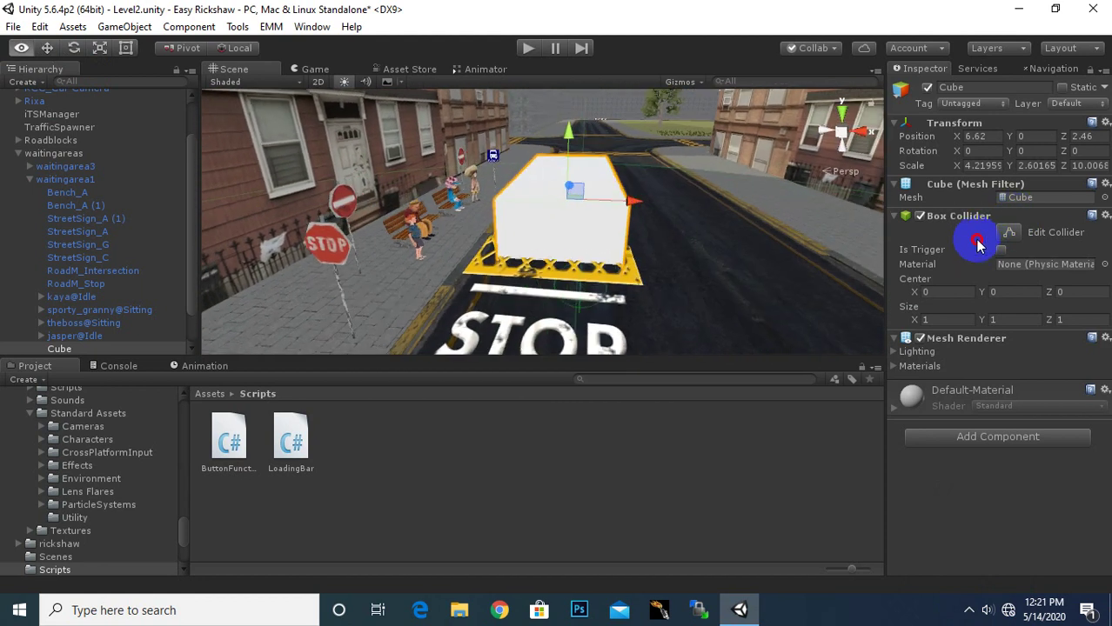
left_click(99, 48)
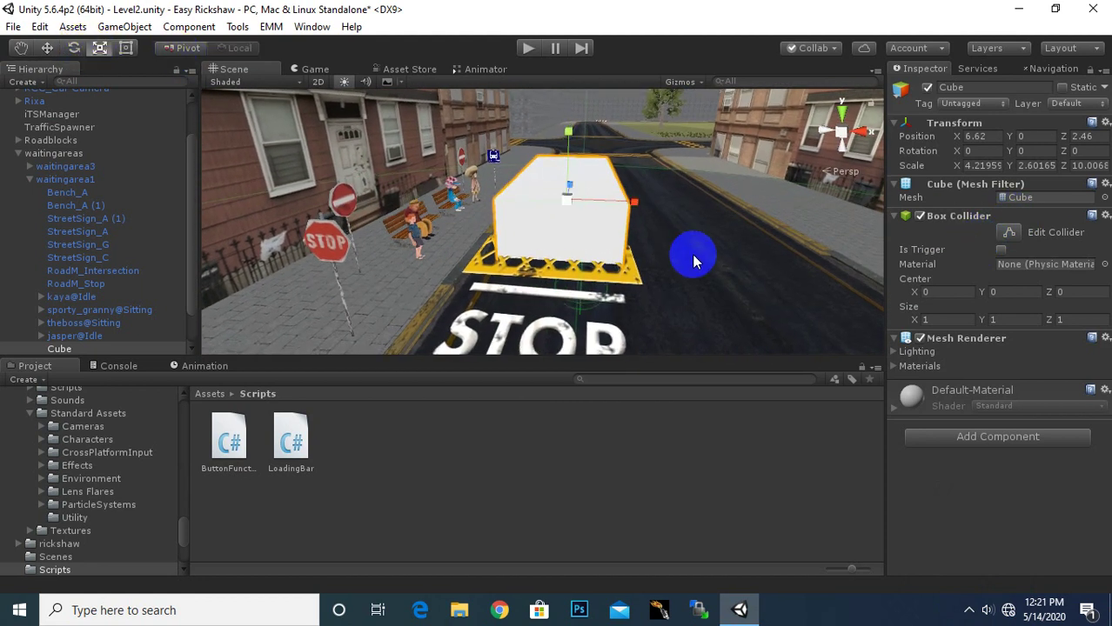
left_click_drag(640, 199, 654, 206)
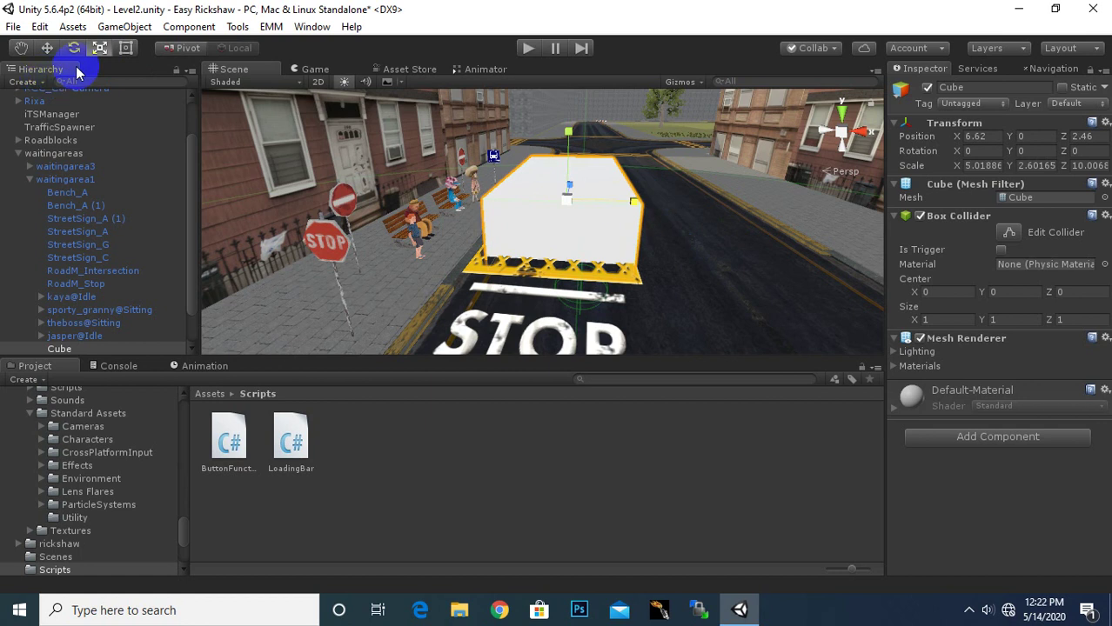
left_click(46, 48)
left_click_drag(780, 250, 620, 311, "alt")
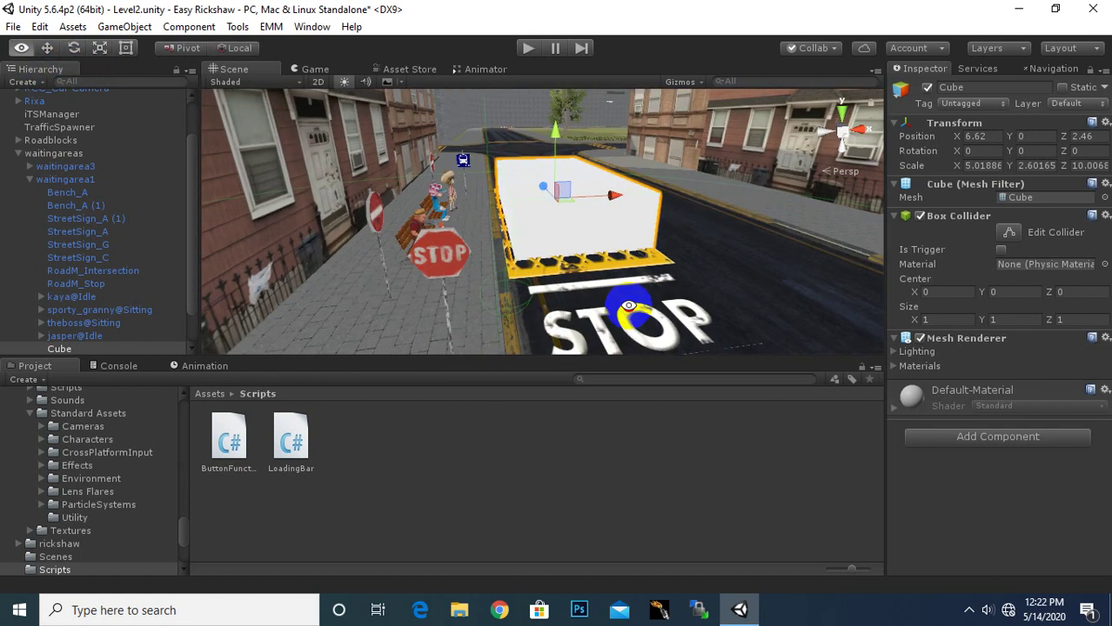
left_click_drag(620, 195, 627, 198)
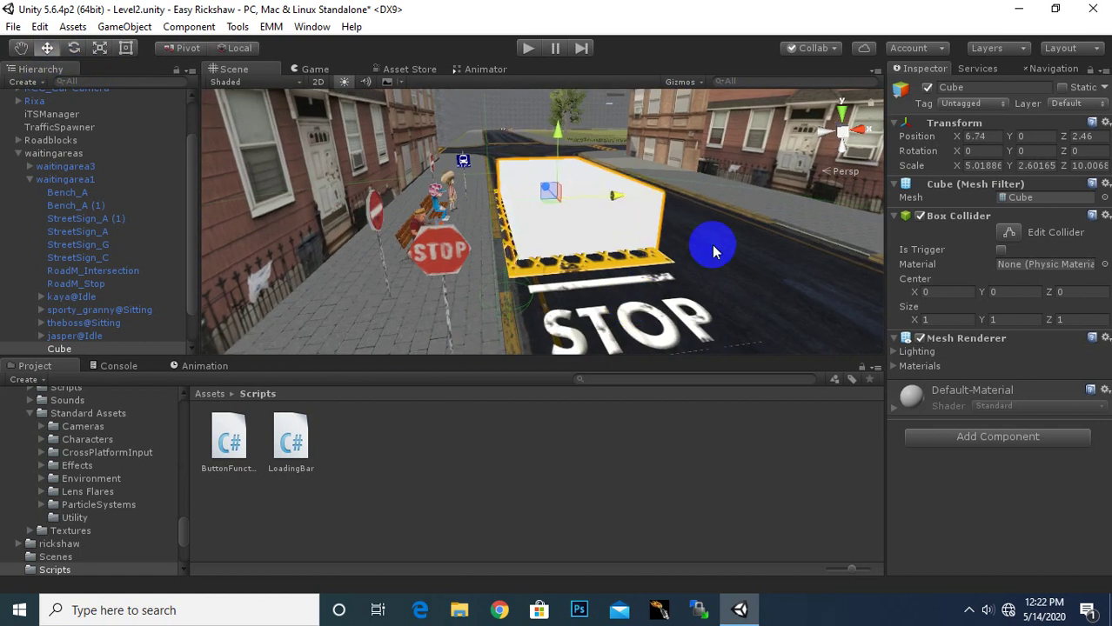
Make the cube's collider a trigger, raise it slightly, and rename it PickPointTrigger
left_click(1001, 250)
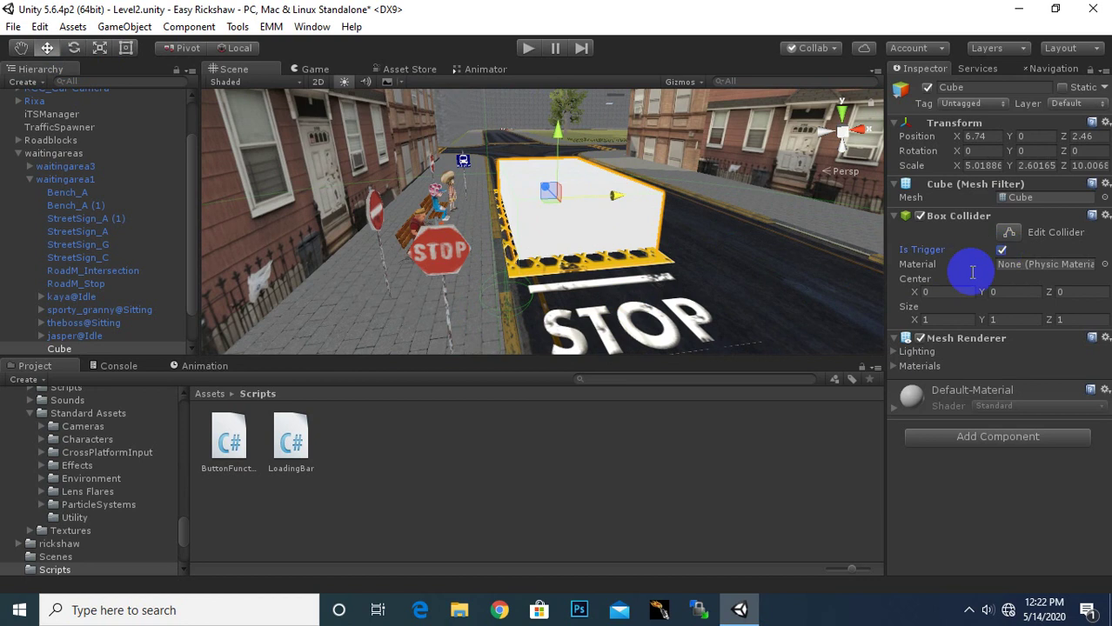
left_click_drag(561, 132, 558, 127)
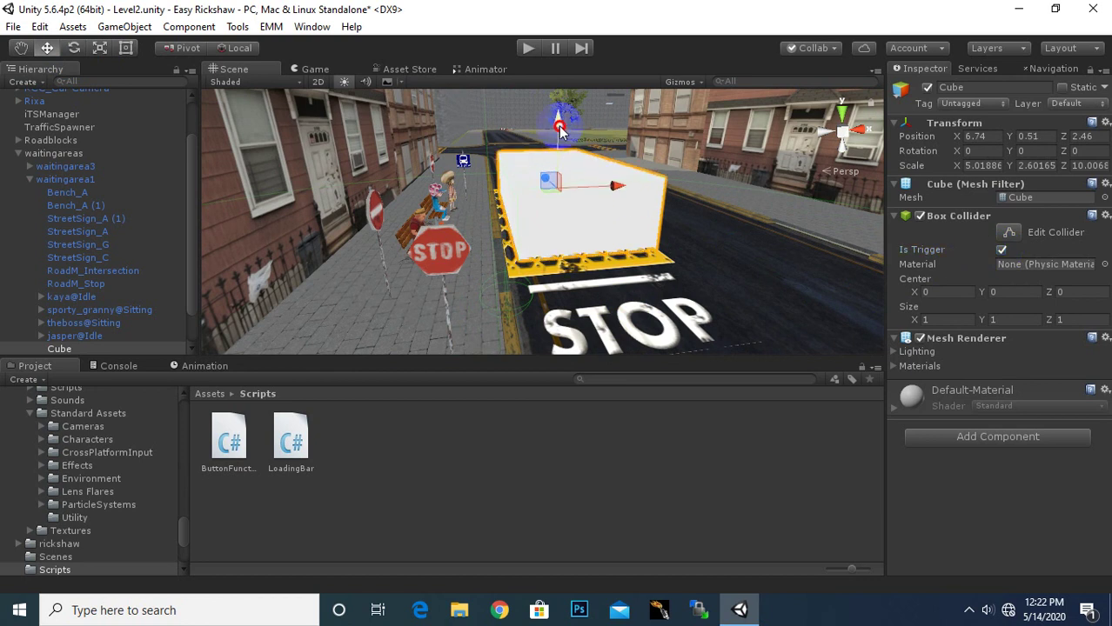
right_click(73, 349)
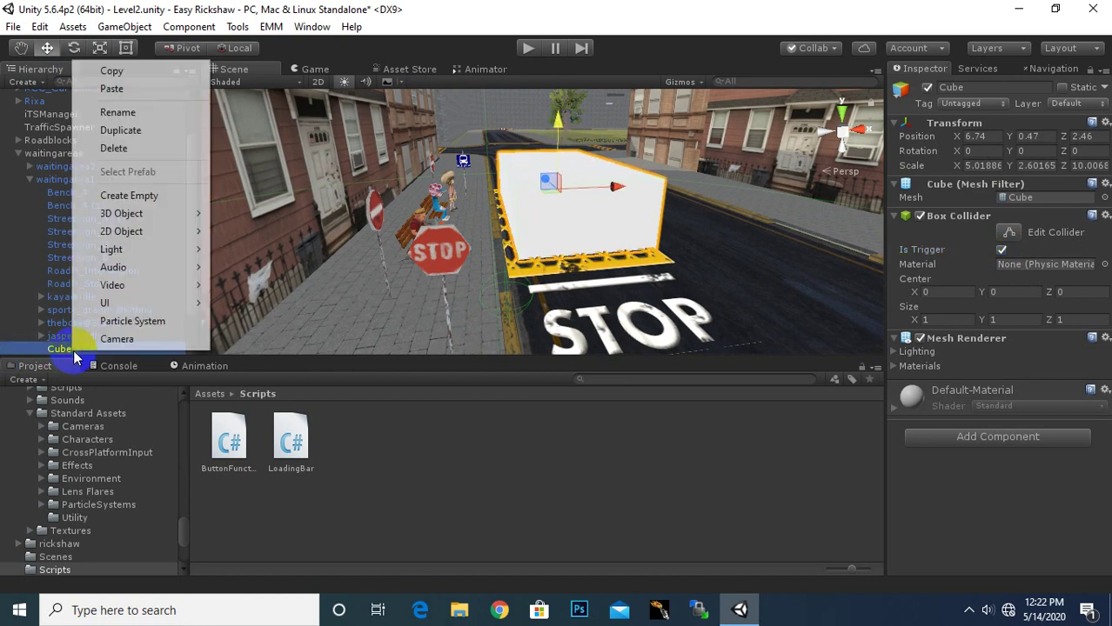
left_click(113, 113)
type("PickPointTrigg")
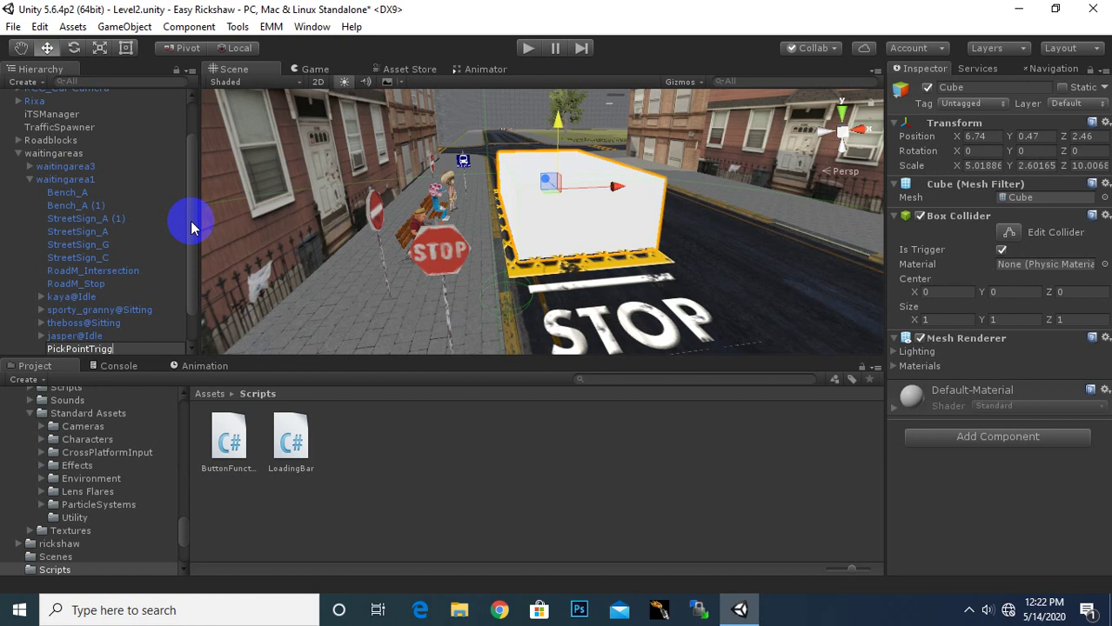
type("er")
key("Return")
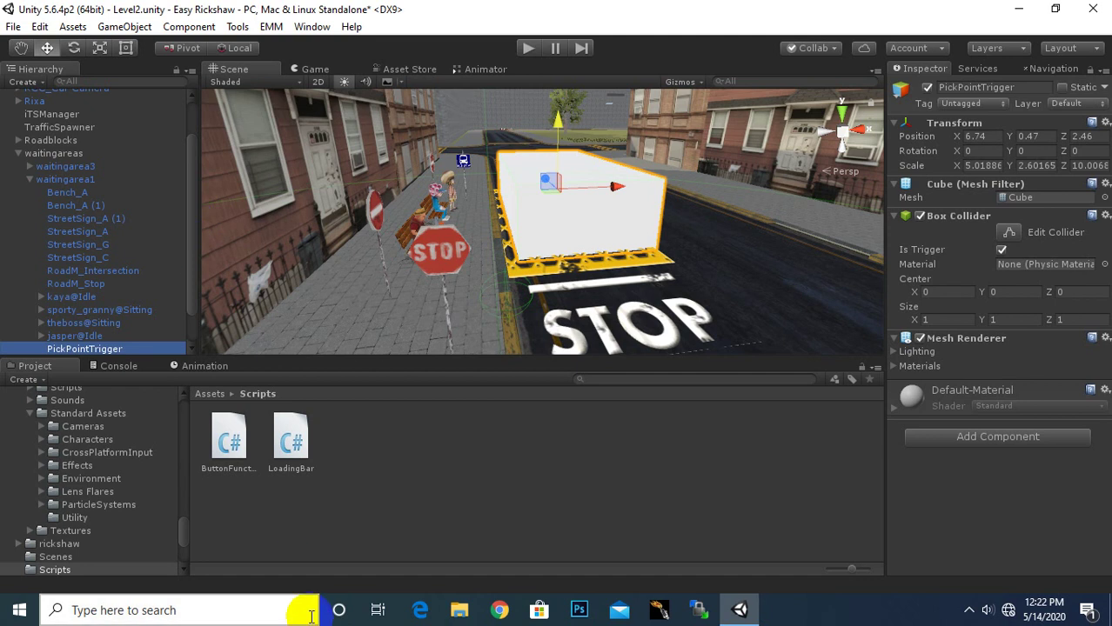
Create a C# script in the Project's Scripts folder and name it PickingPoint
right_click(343, 520)
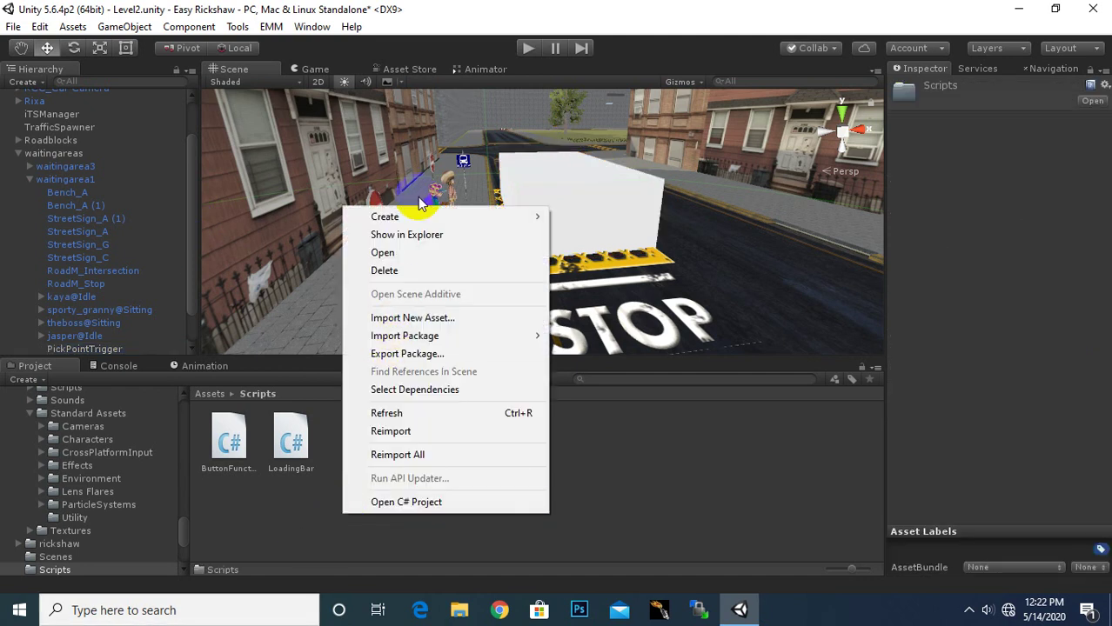
mouse_move(416, 216)
left_click(592, 212)
type("PickingPoint")
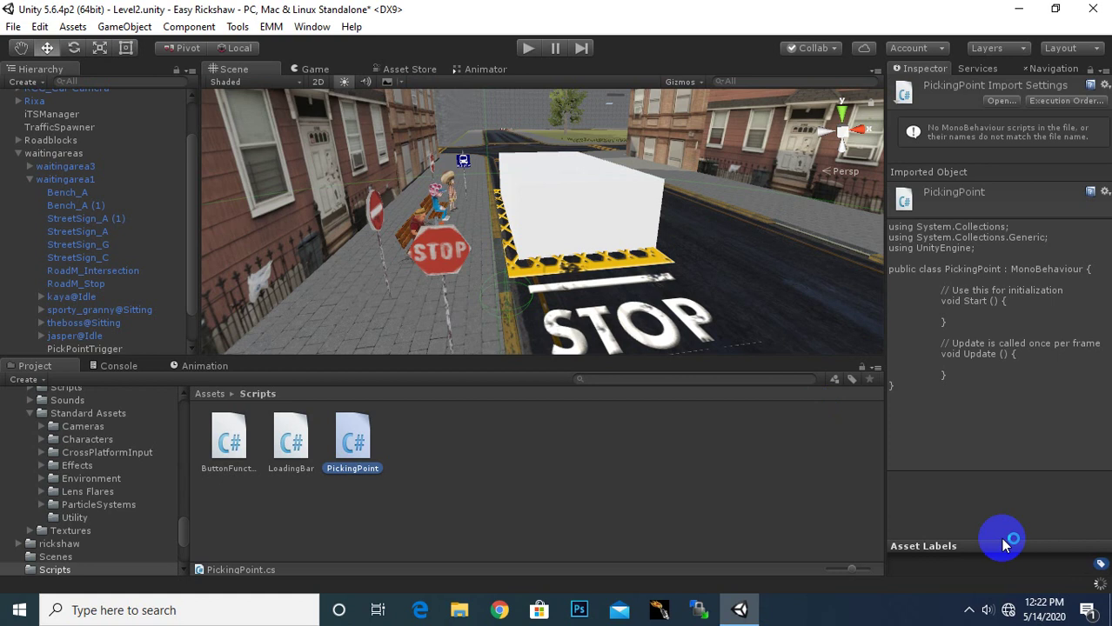
left_click(969, 611)
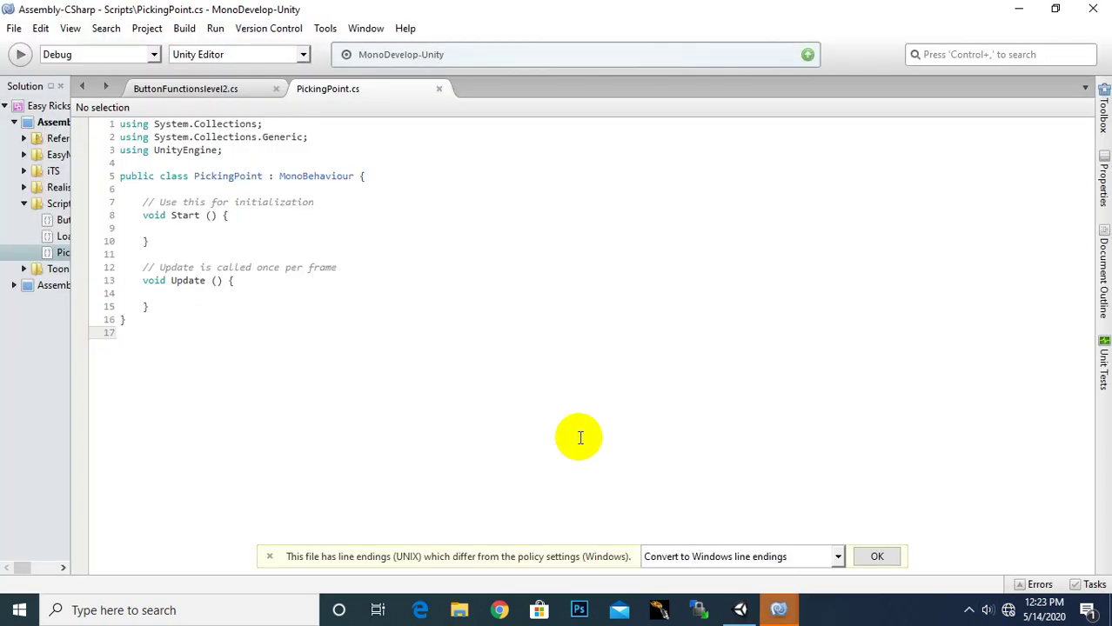
Replace the line-7 comment with 'public GameObject ReachingPointScreen;' and rename Start to OnTriggerEnter
scroll(580, 437, "up", 1, "ctrl")
scroll(580, 438, "up", 1, "ctrl")
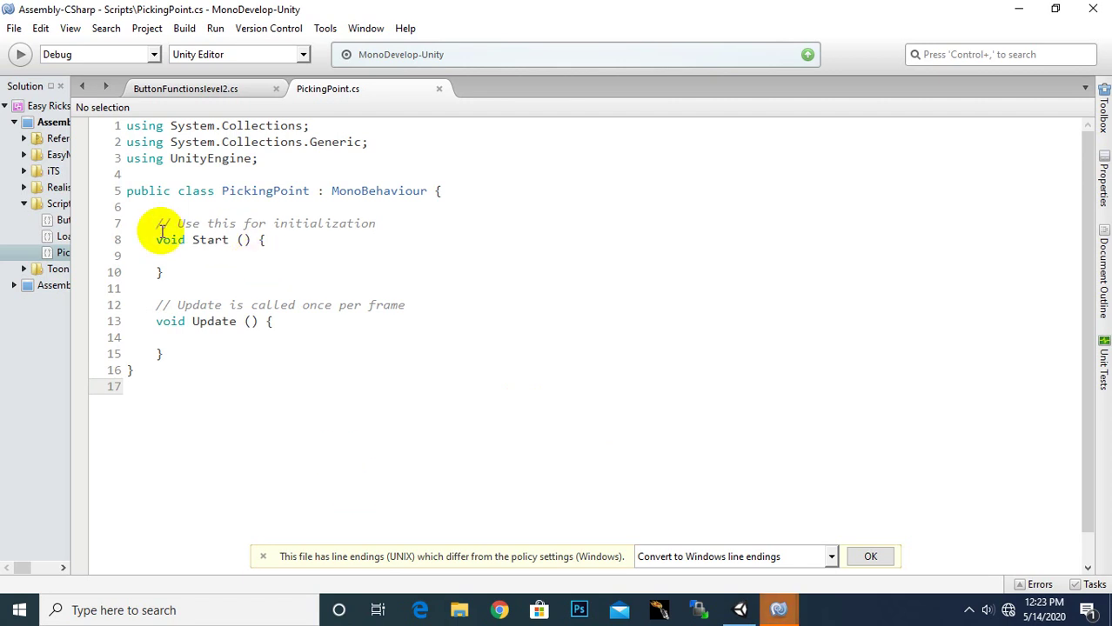
left_click(282, 157)
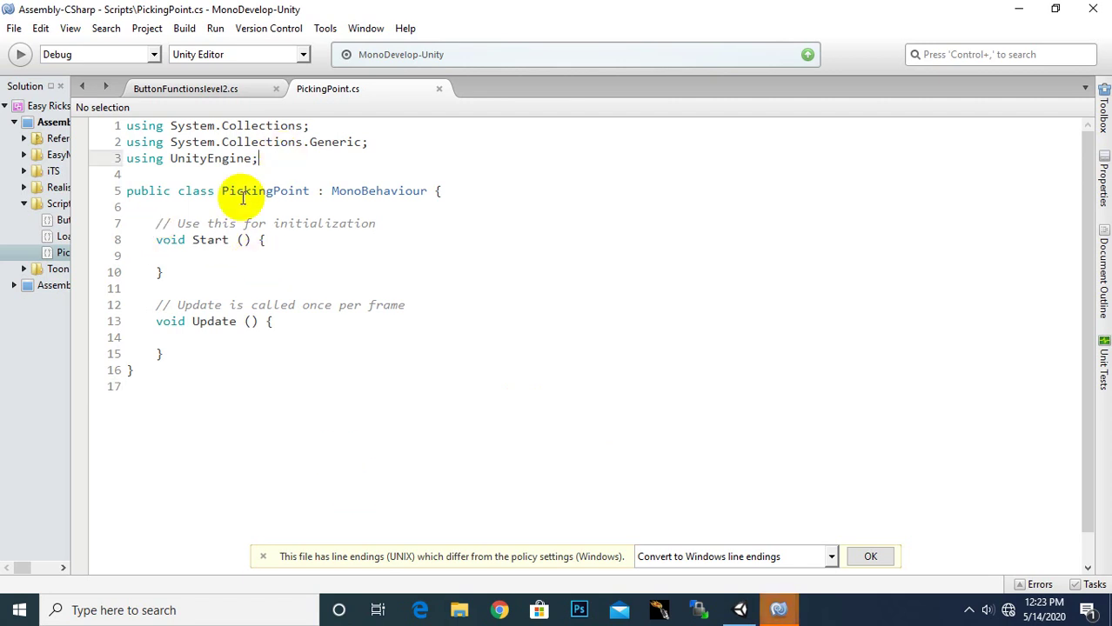
mouse_move(156, 223)
left_mouse_down()
mouse_move(419, 232)
mouse_move(407, 220)
left_mouse_up()
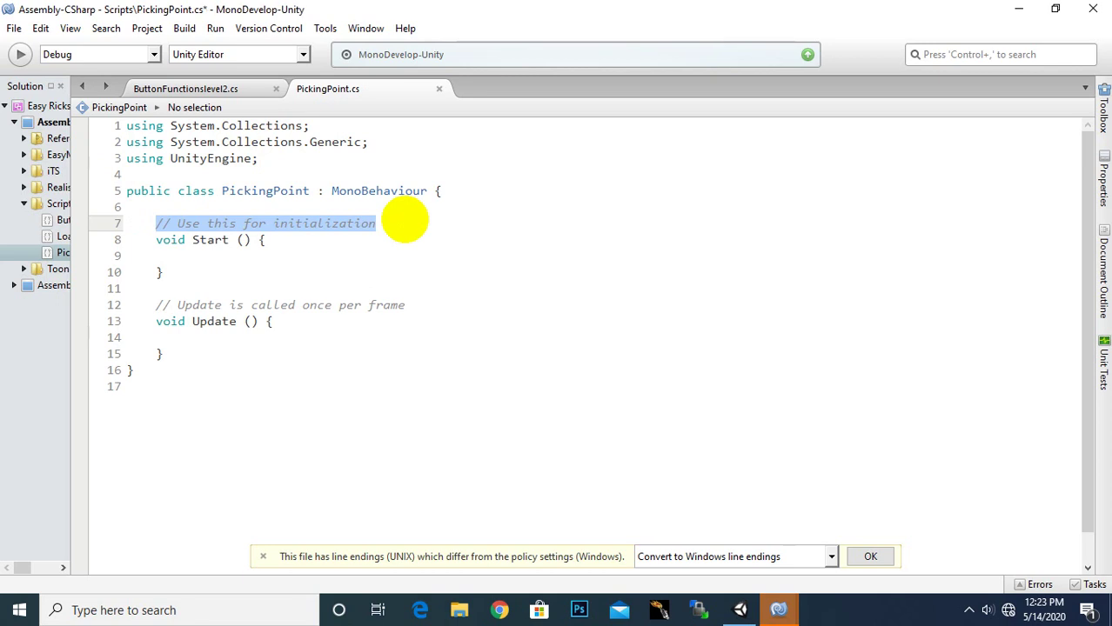
type("public Gam")
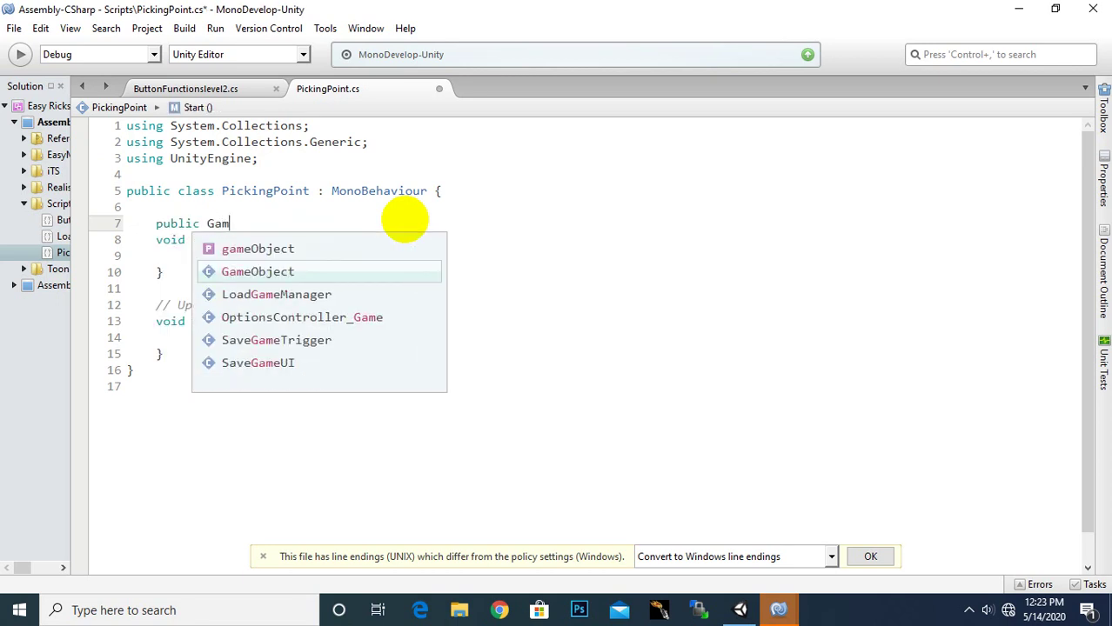
type("e")
key("Return")
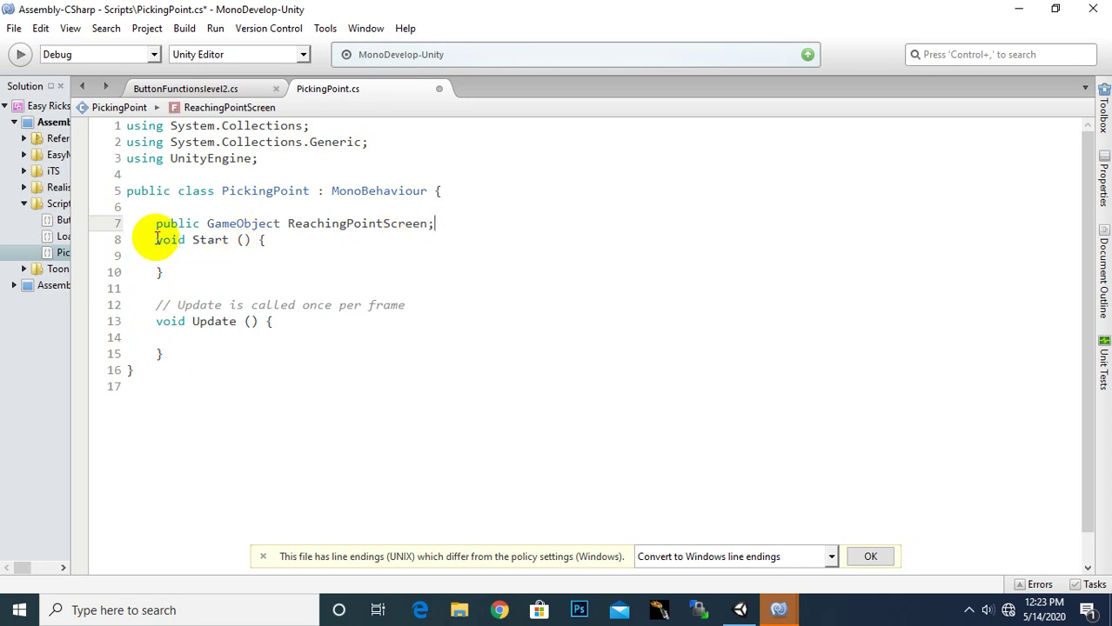
left_click_drag(193, 240, 231, 241)
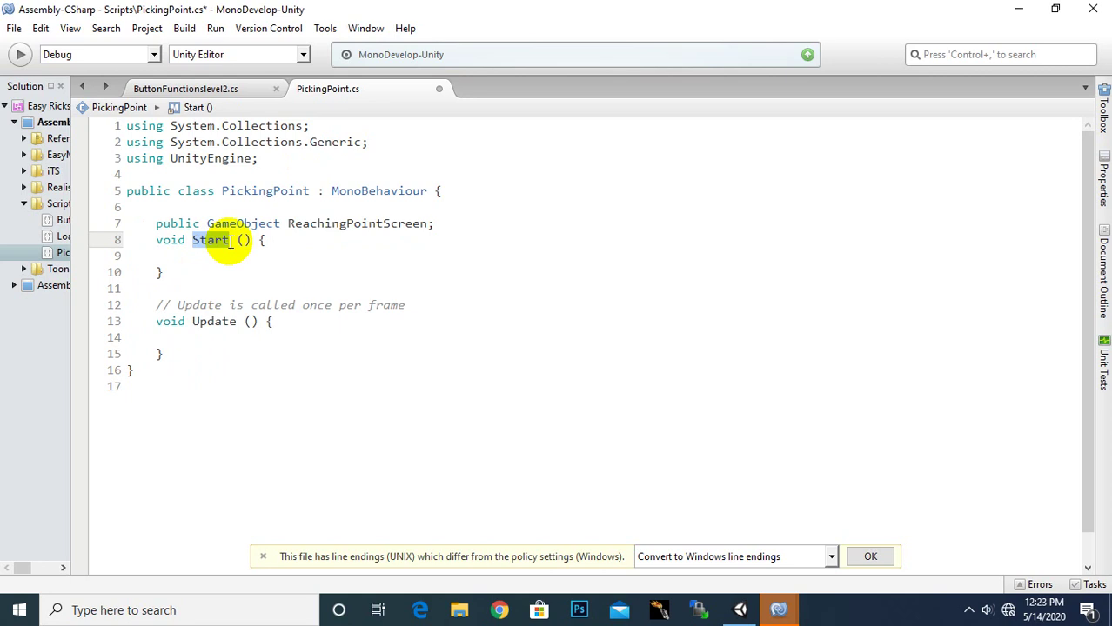
type("OnTriggerEnte")
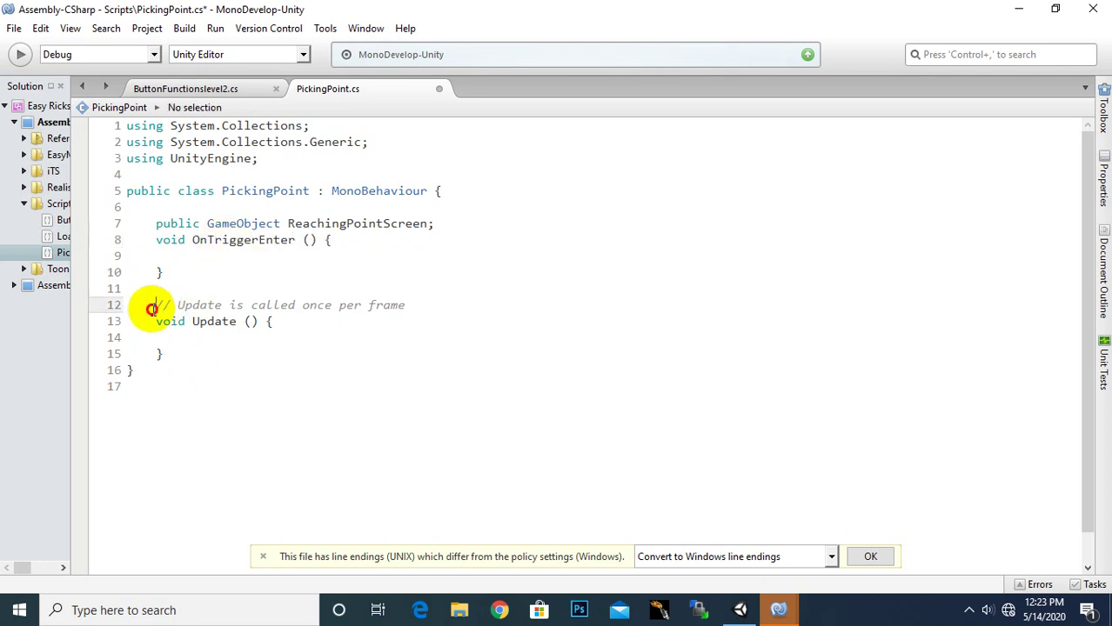
Delete the Update method and give OnTriggerEnter a 'Collider other' parameter
left_click_drag(150, 306, 185, 348)
key("Delete")
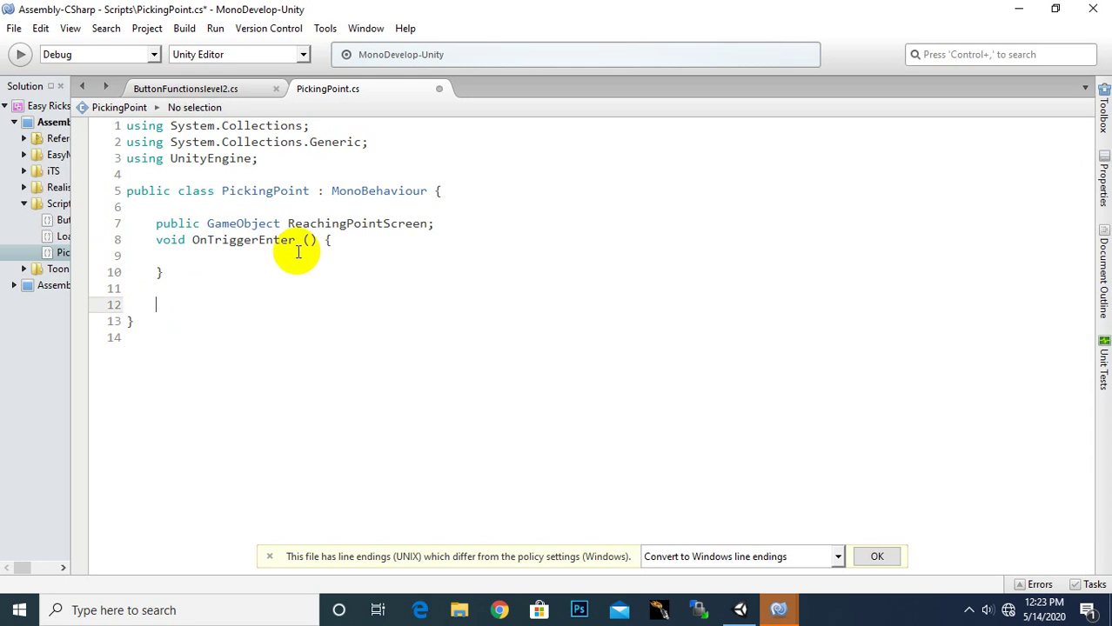
left_click(310, 241)
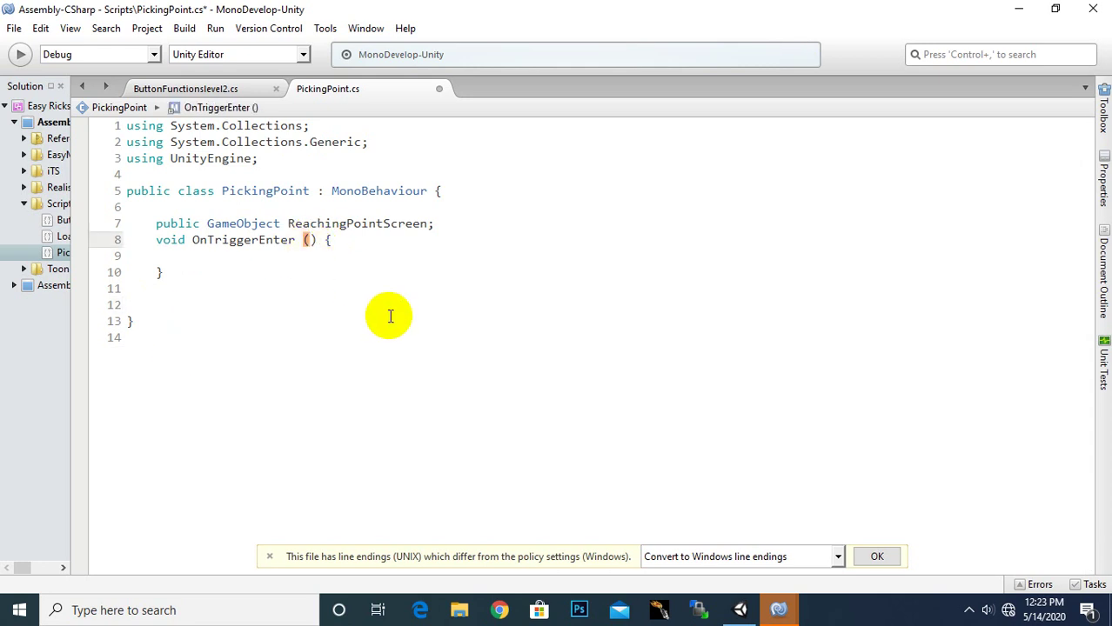
type("oth")
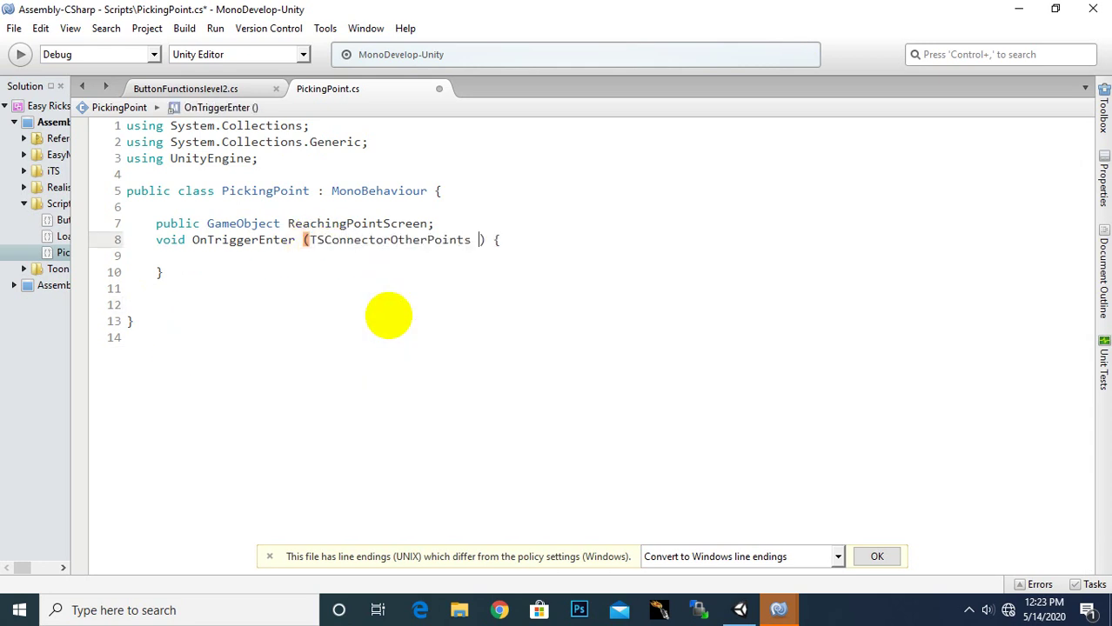
key("BackSpace")
key("BackSpace")
key("BackSpace")
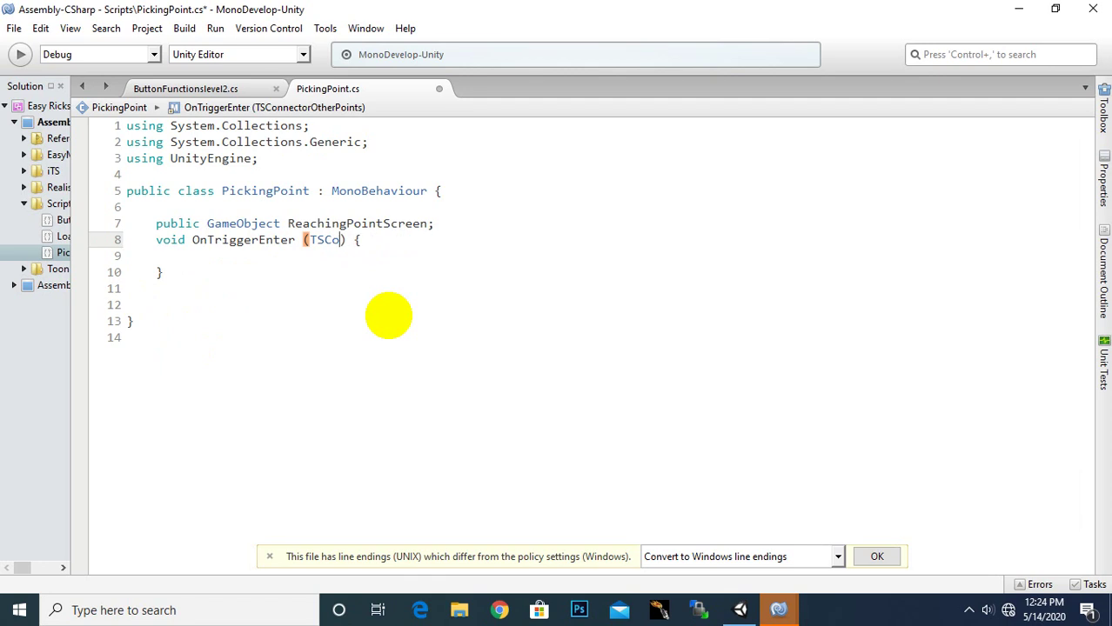
key("BackSpace")
type("colli")
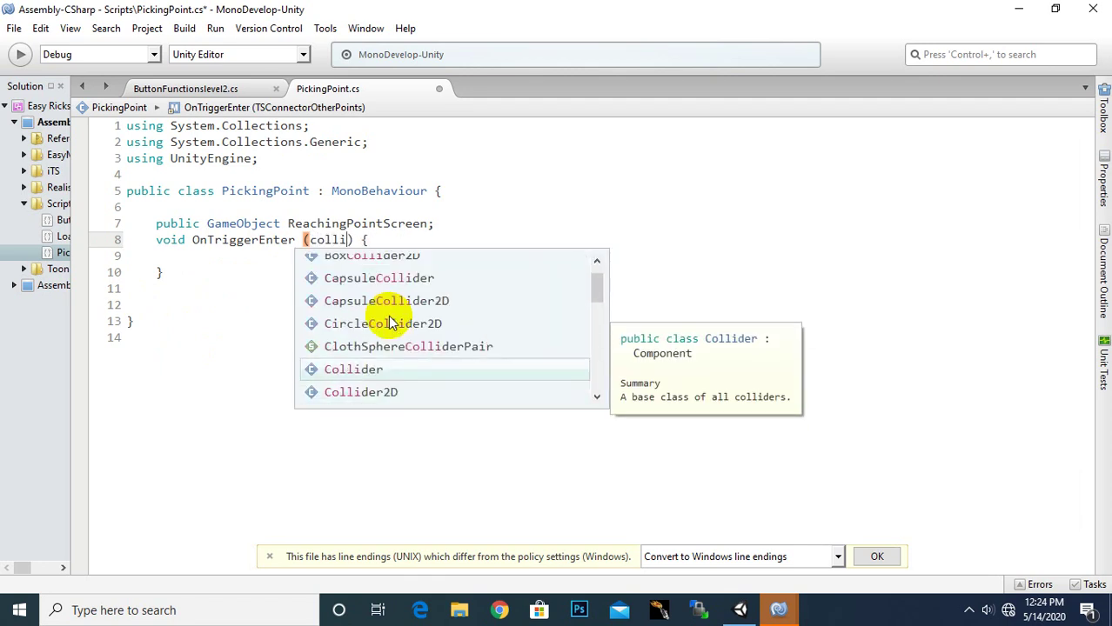
key("Return")
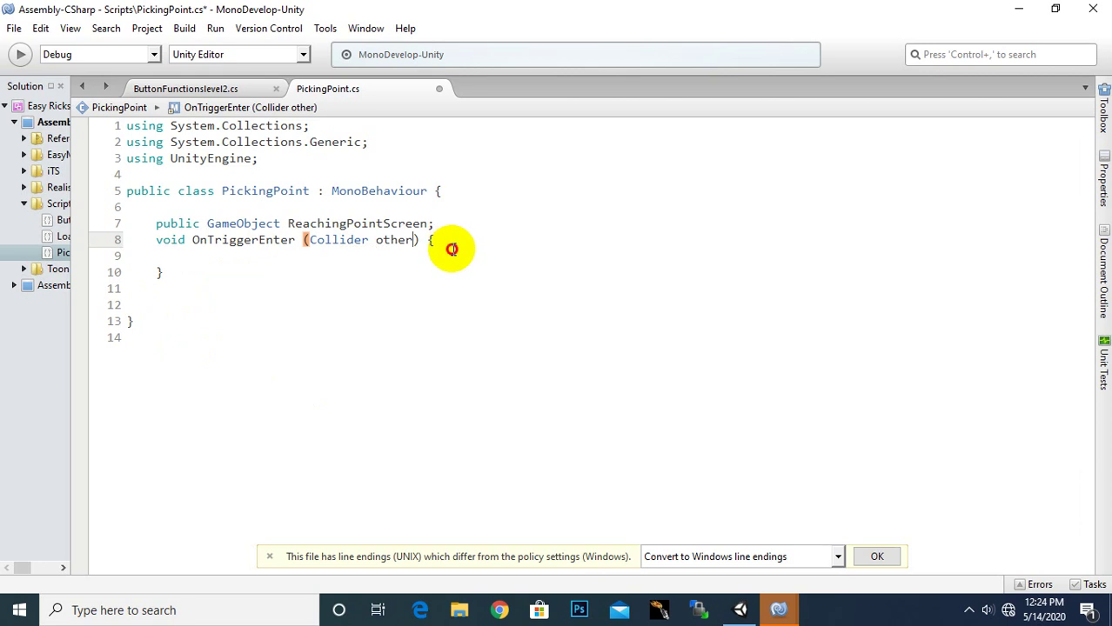
Write if (other.tag == "Player") { ReachingPointScreen.SetActive(true); } inside OnTriggerEnter
left_click(477, 257)
type("if")
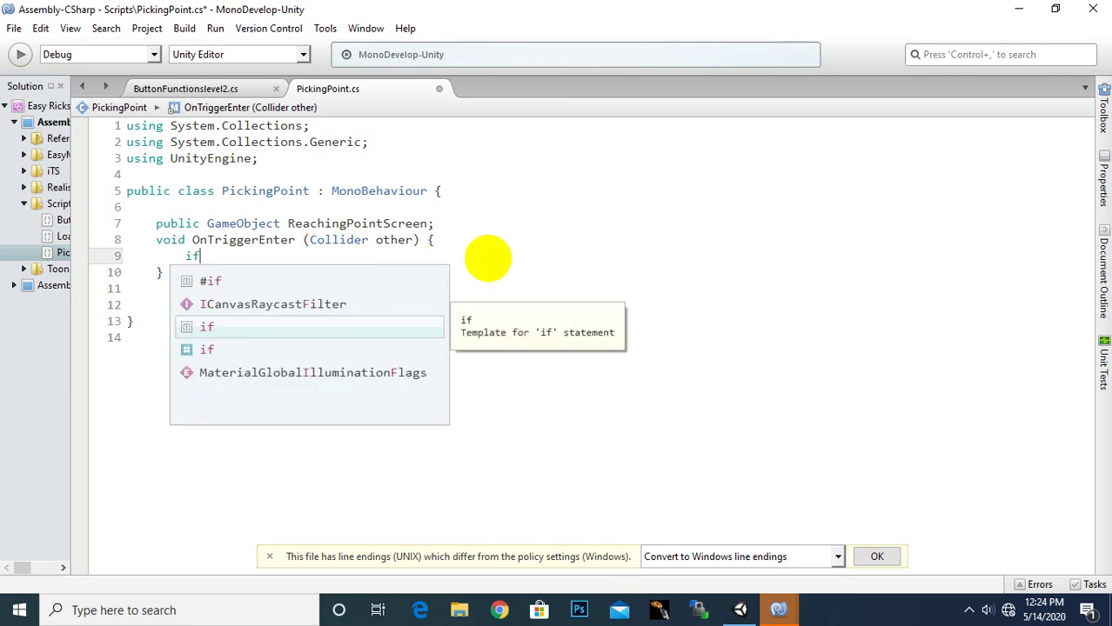
key("Escape")
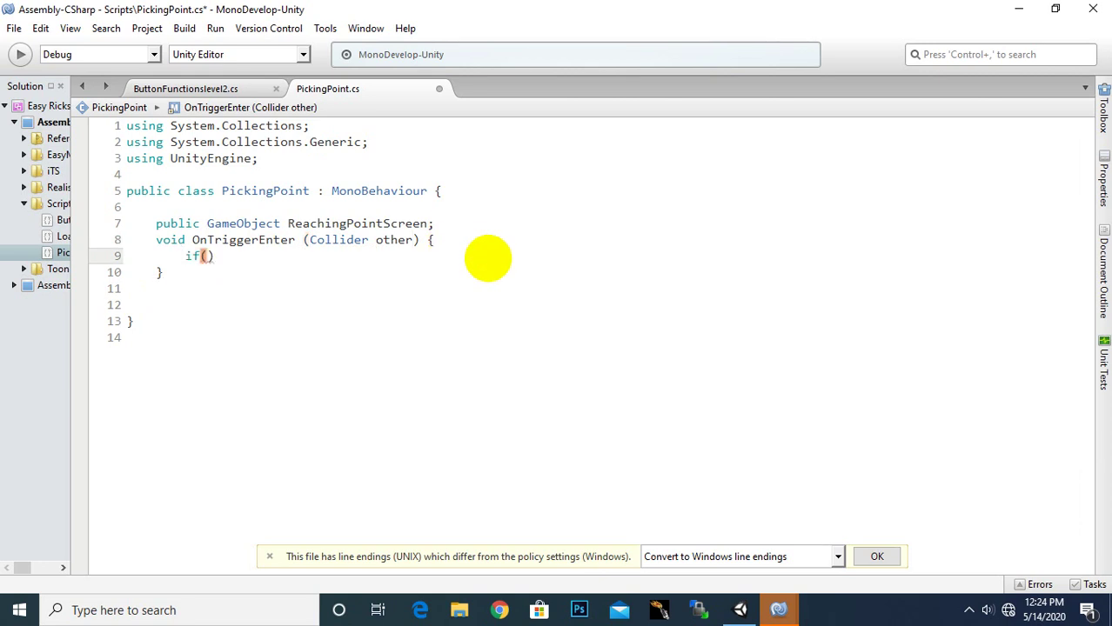
type("other.tag == \"Player")
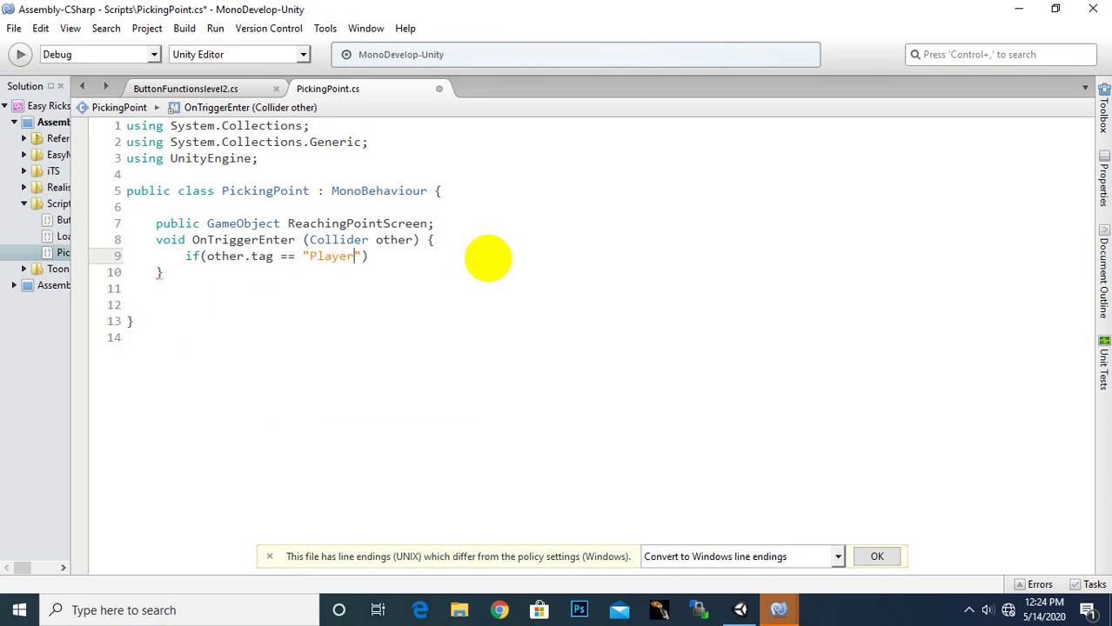
type("{")
key("Return")
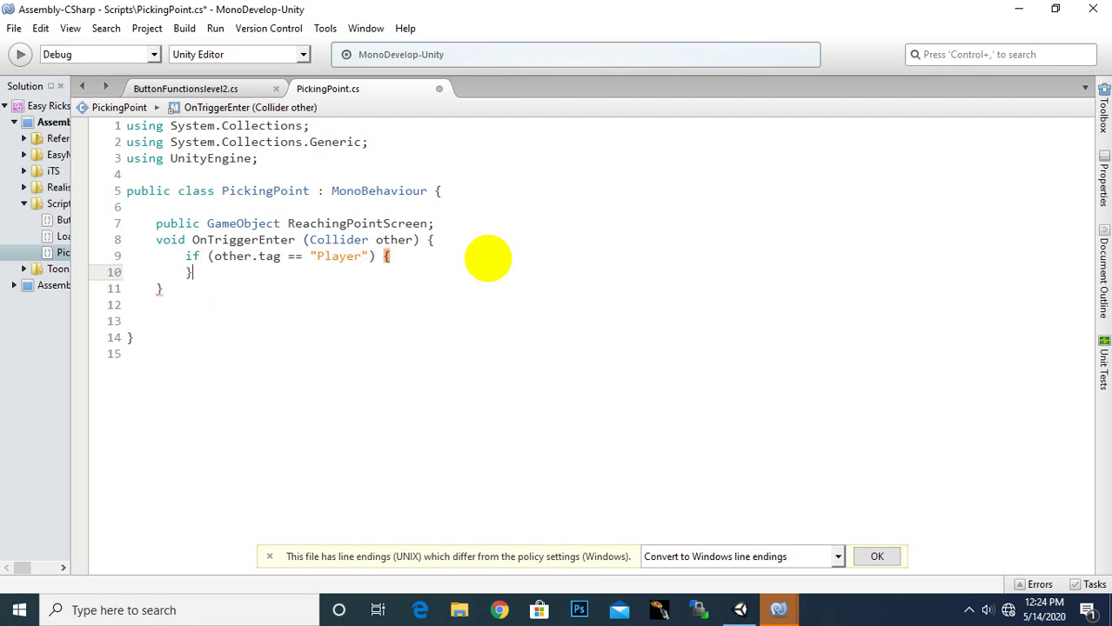
key("Return")
key("Return")
key("Up")
key("Up")
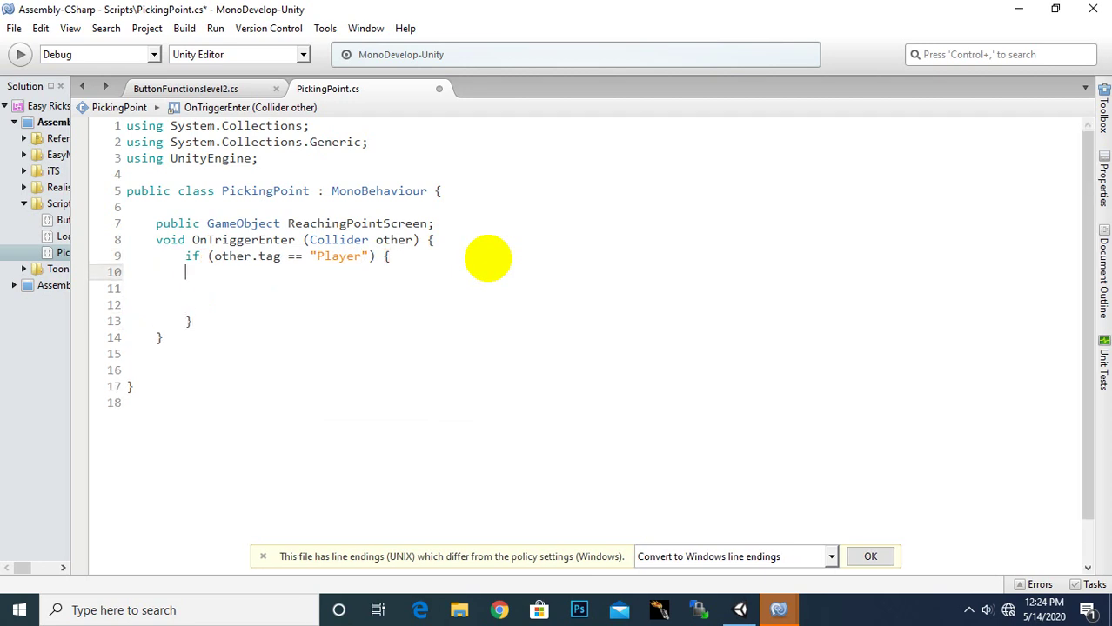
type("re")
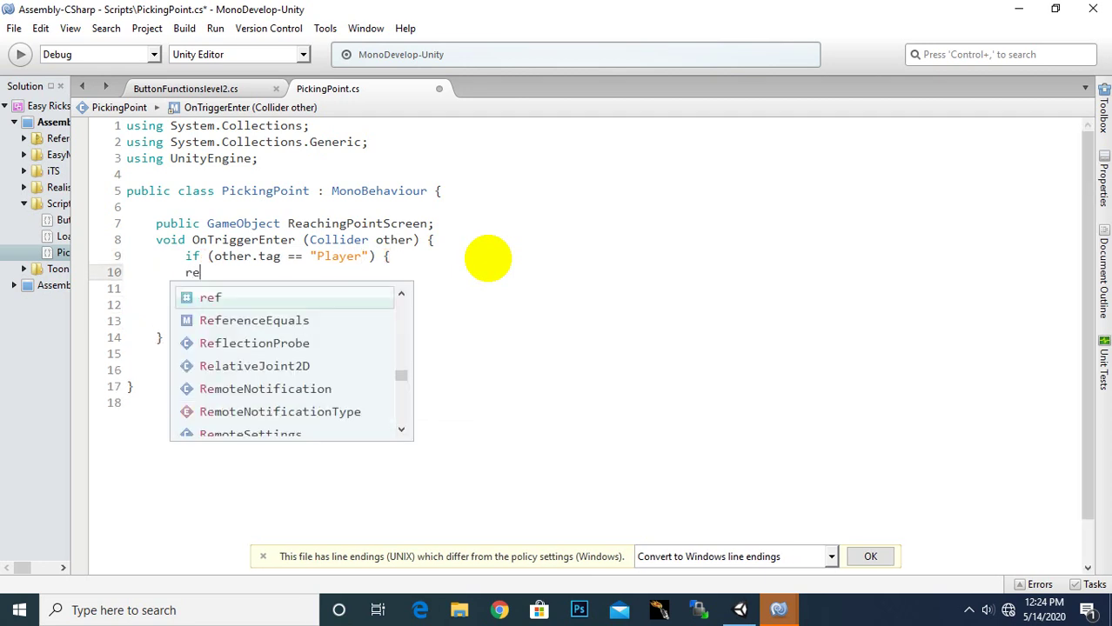
type("a")
key("Return")
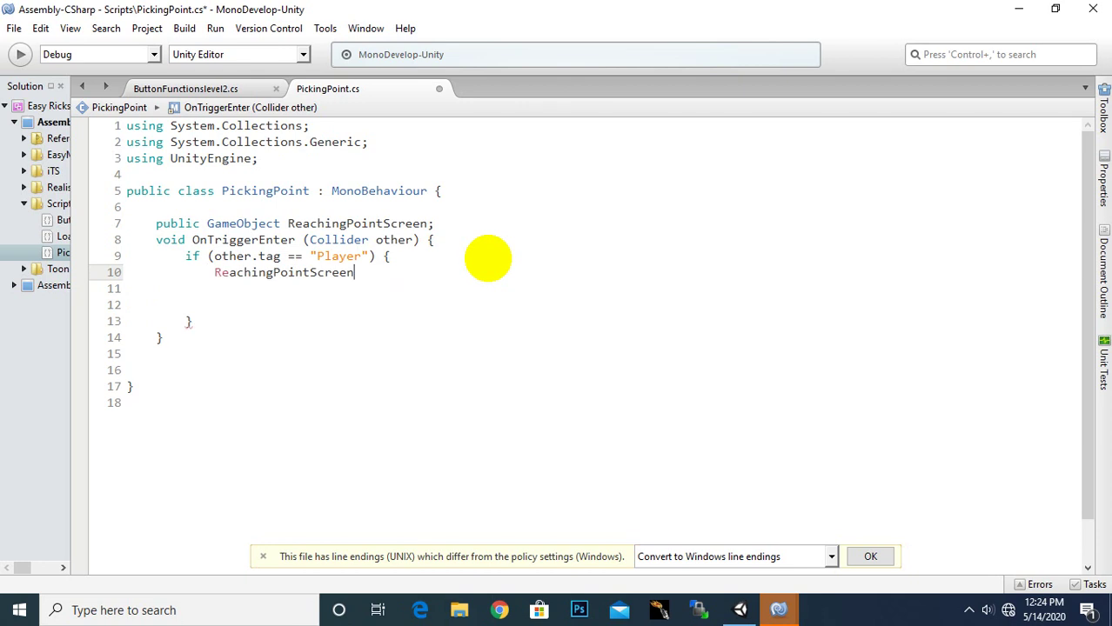
type(".se")
type("t")
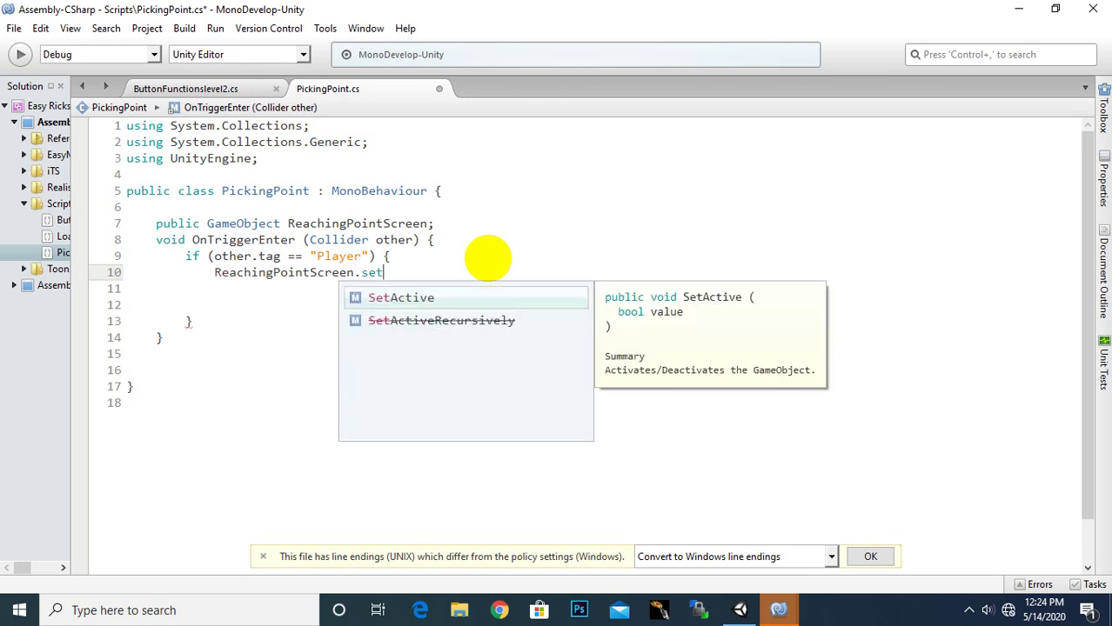
key("Return")
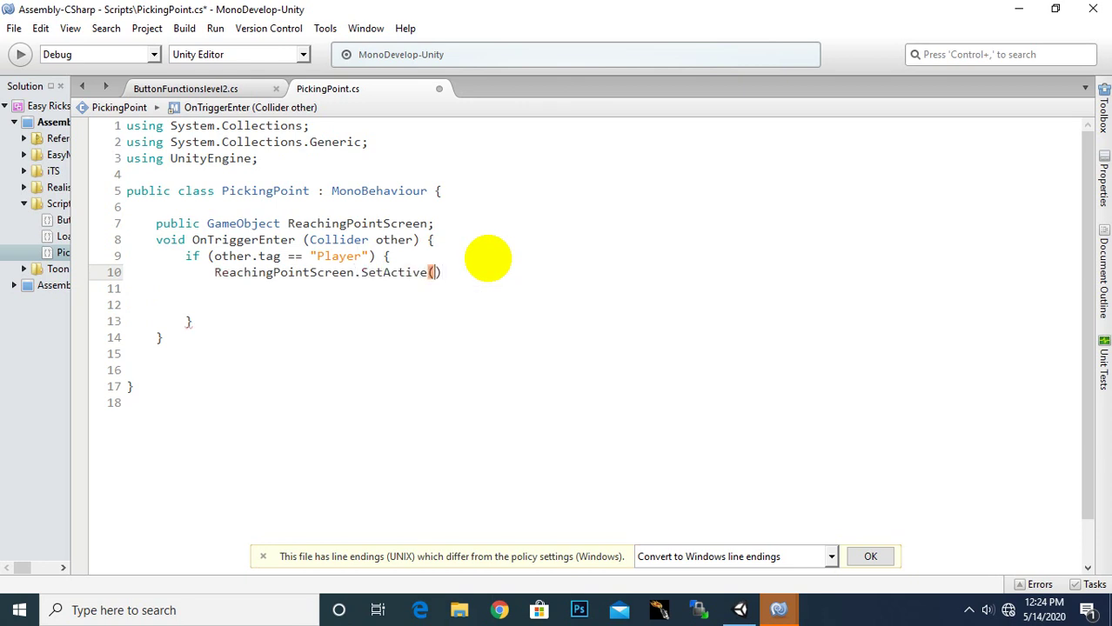
type("true)")
key("Return")
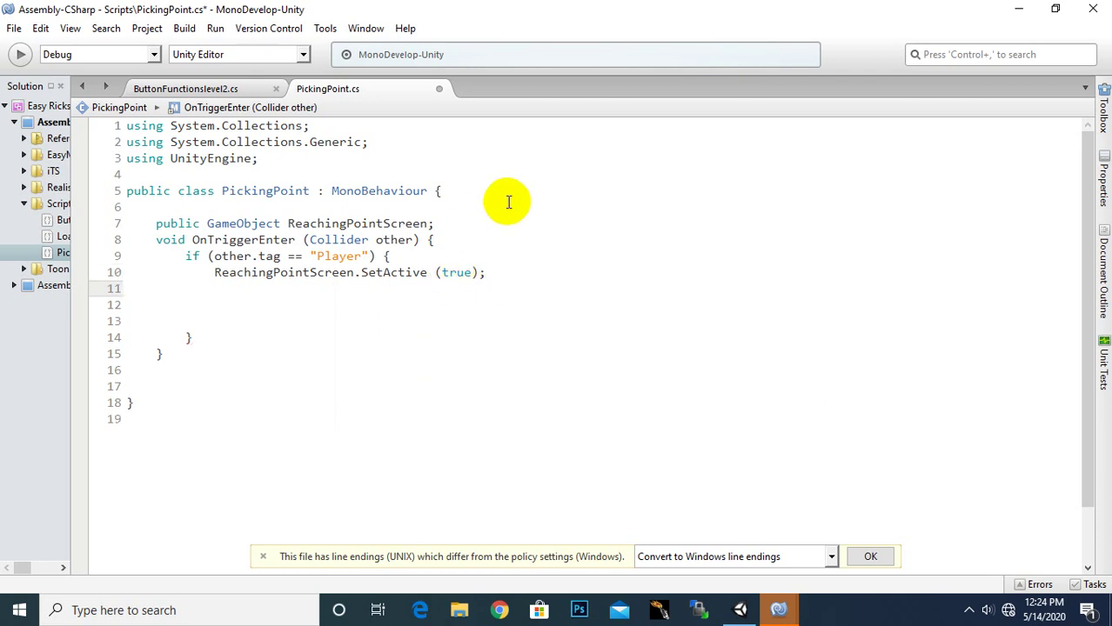
Declare a public AudioSource winSound field below ReachingPointScreen
left_click(478, 219)
key("Return")
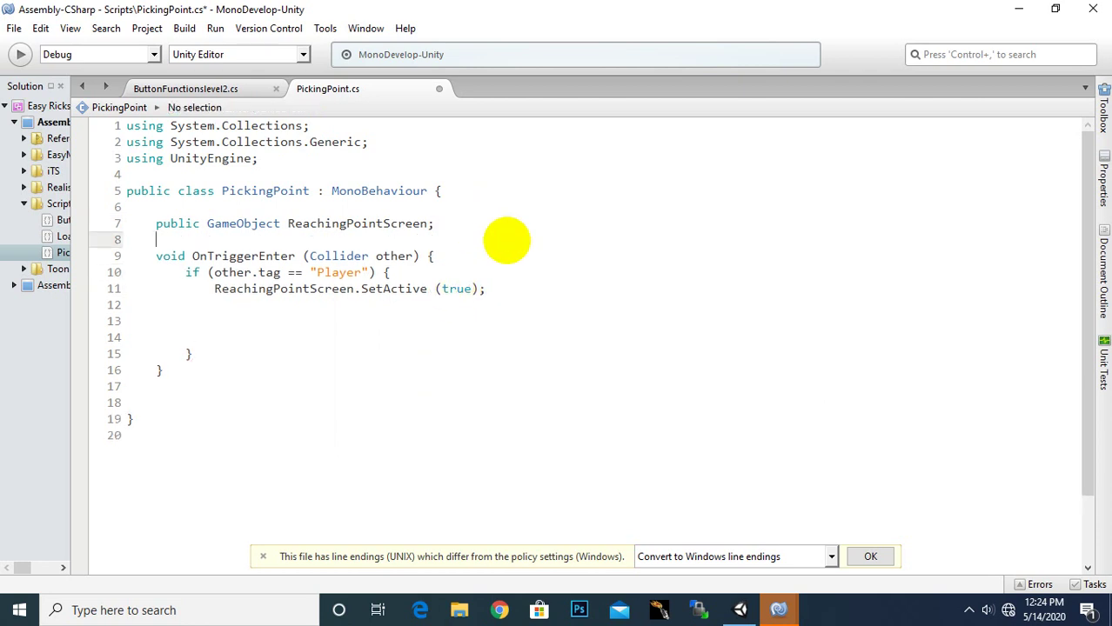
type("pub")
key("Return")
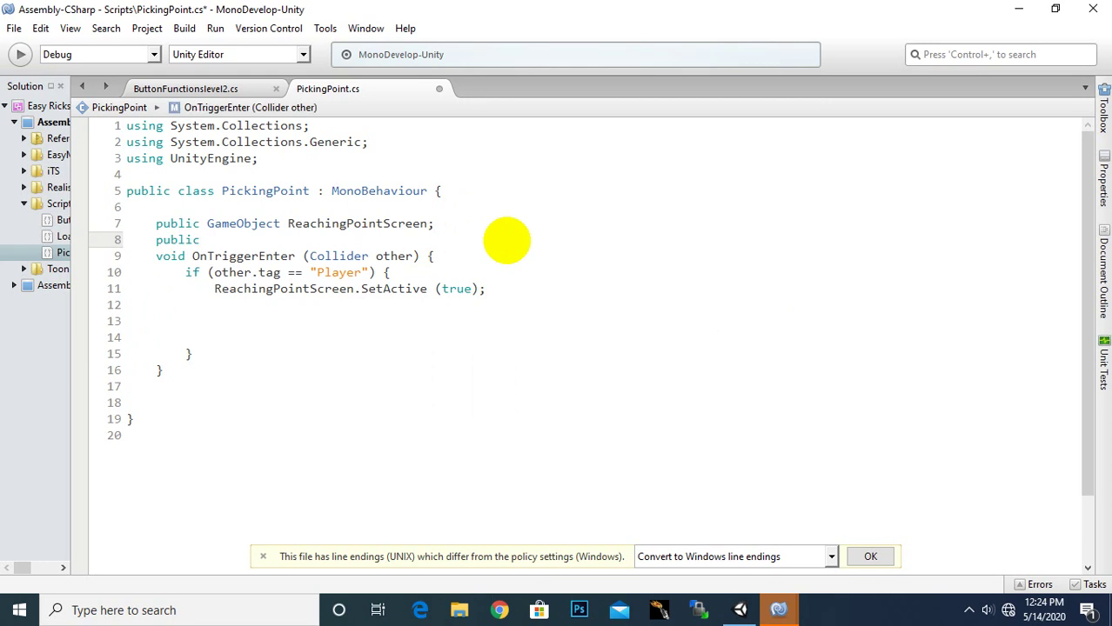
type("audio")
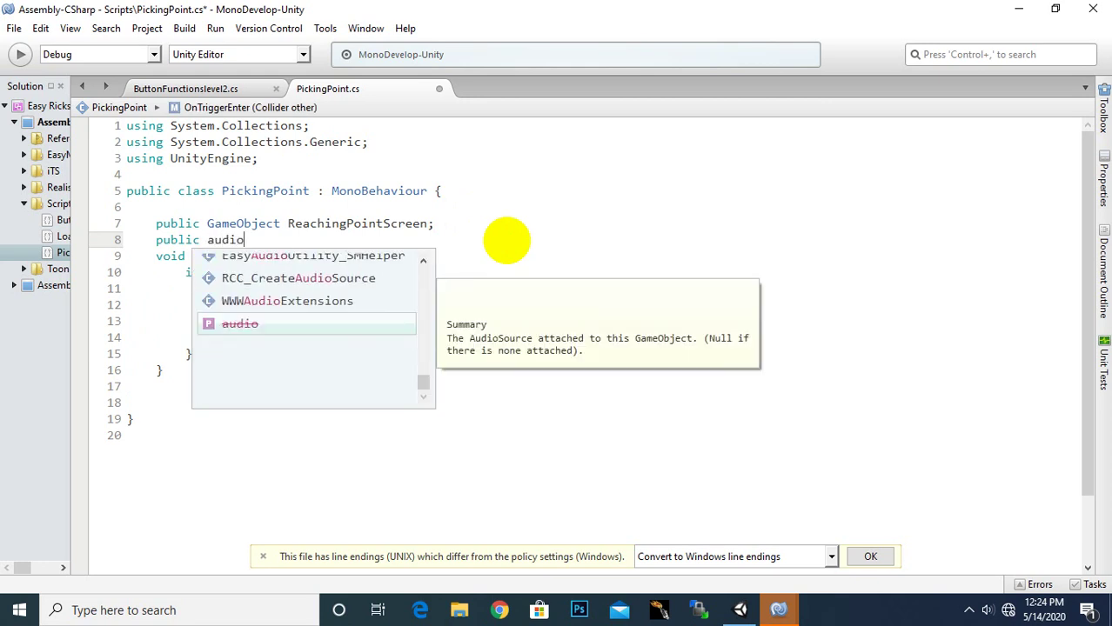
type("s")
key("Return")
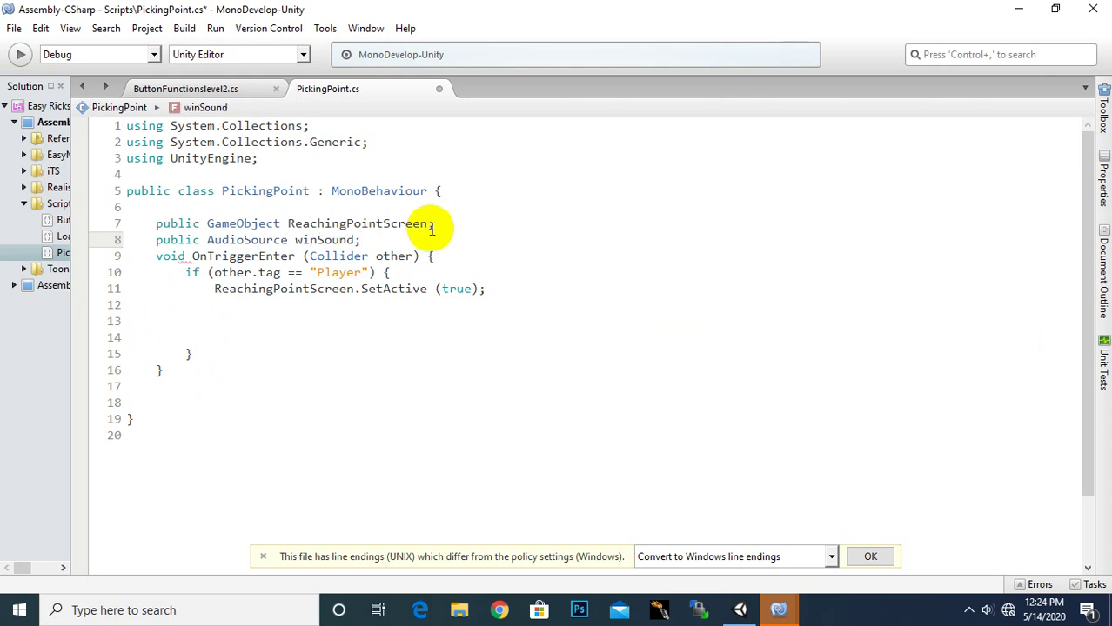
Add winSound.Play (); after the SetActive line in the Player branch
left_click(488, 288)
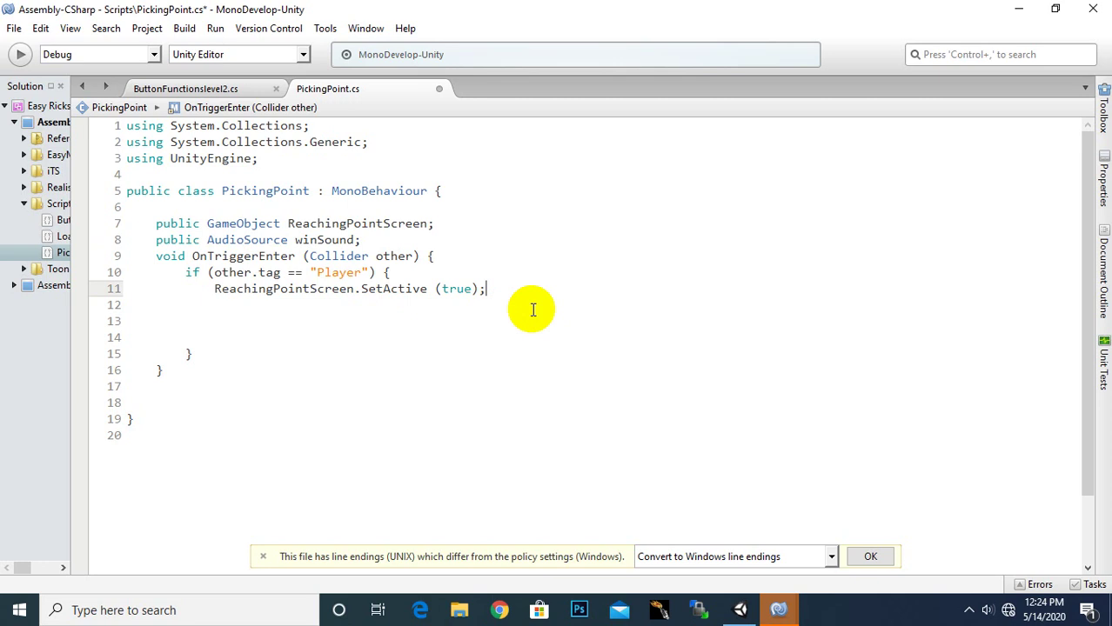
key("Return")
type("wi")
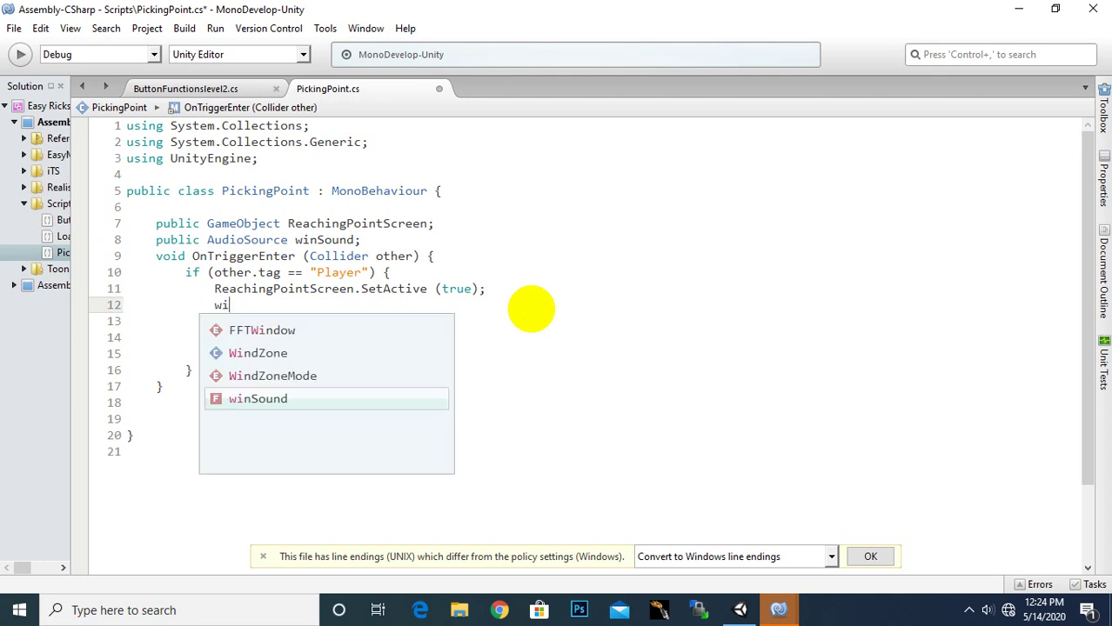
type("n")
key("Return")
type(".")
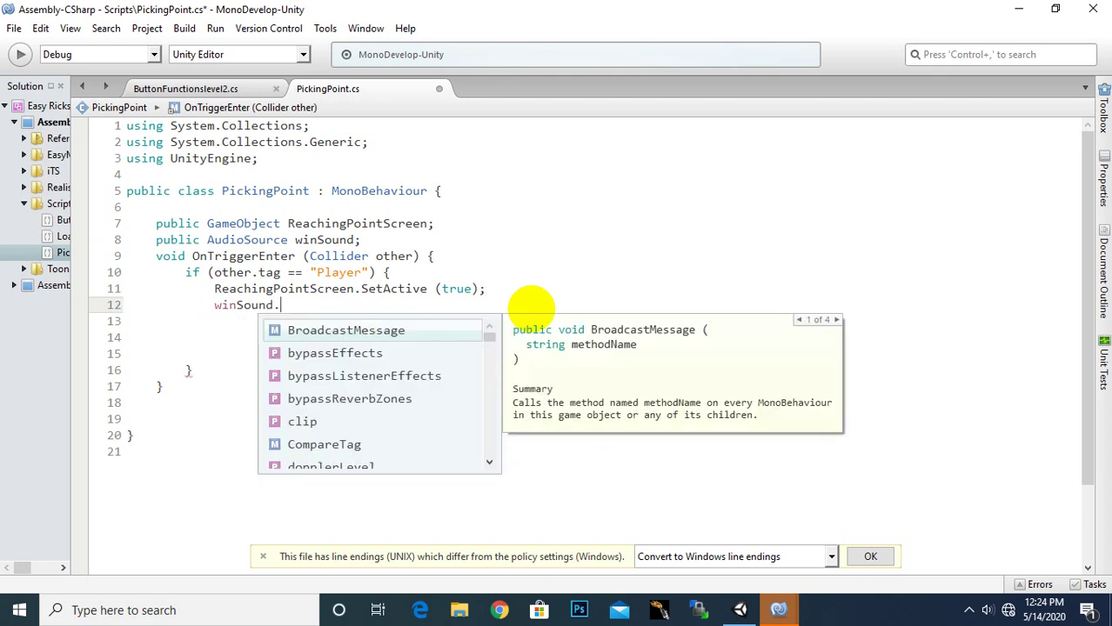
type("pl")
key("Return")
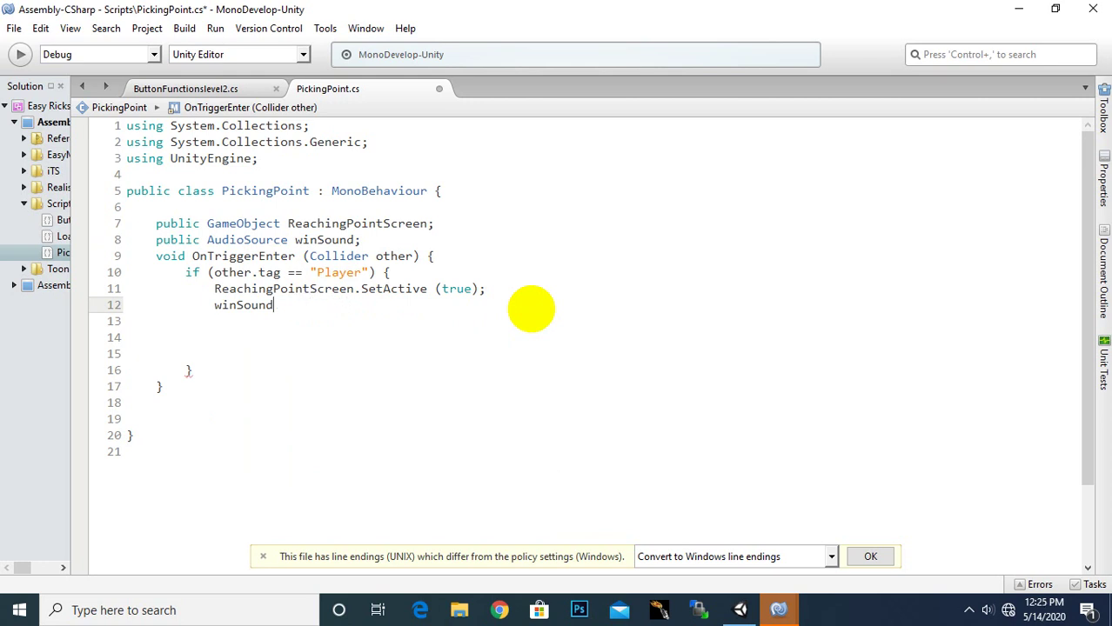
type(".pl")
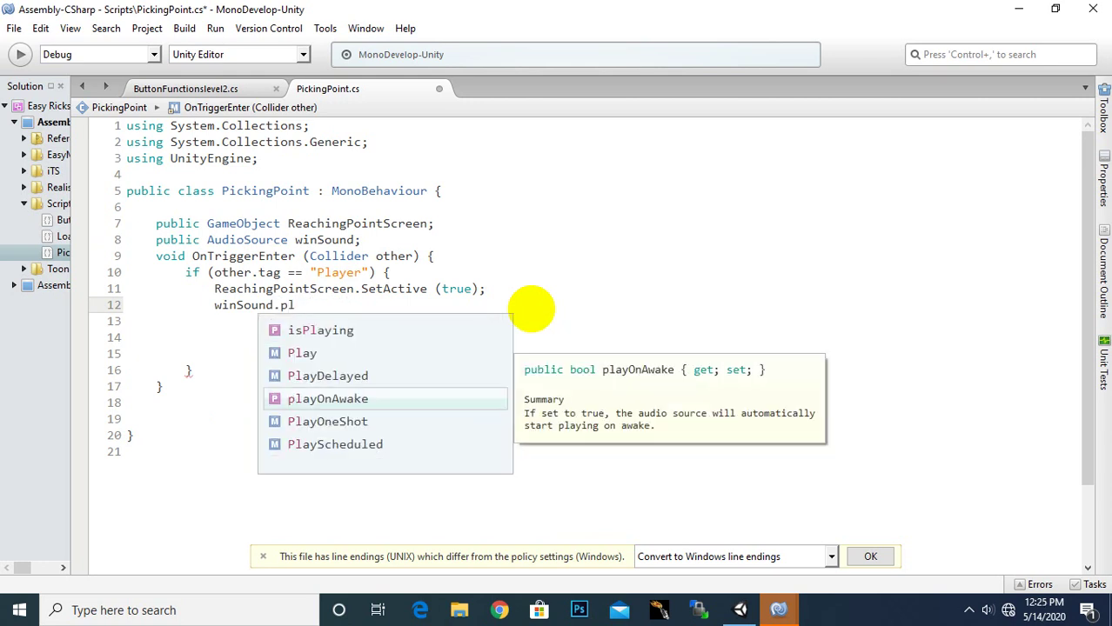
key("Up")
key("Up")
key("Return")
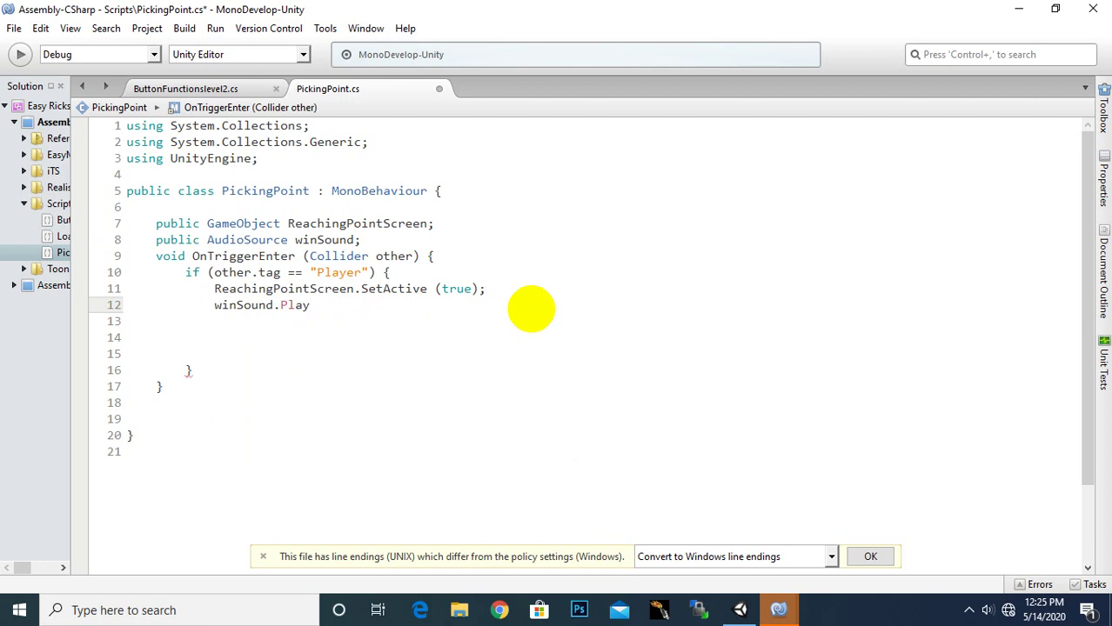
type(" ();")
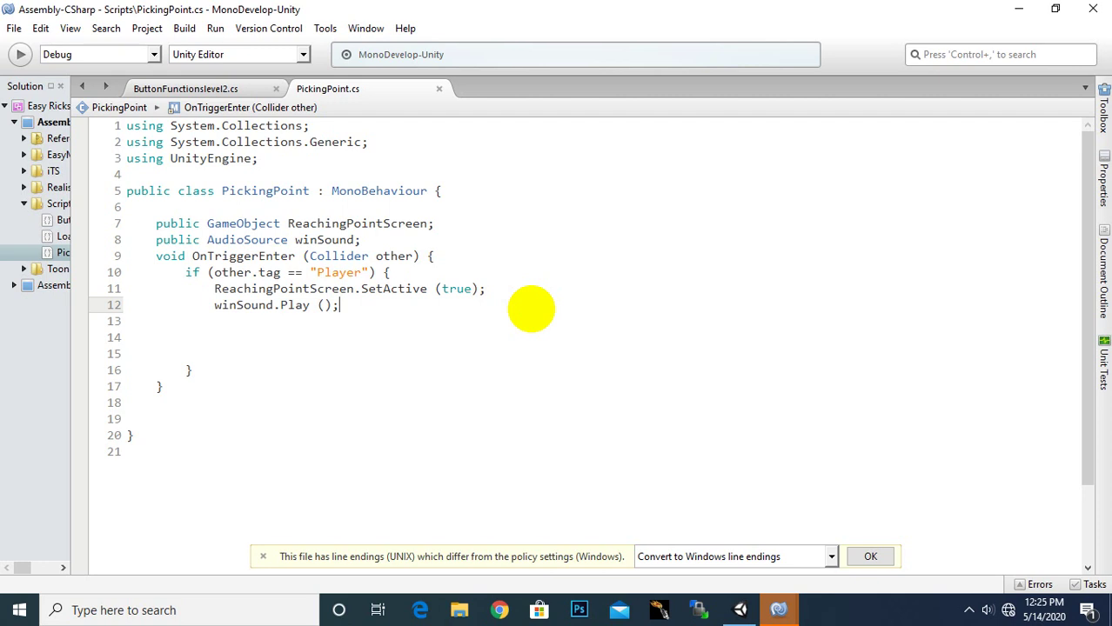
Draft a trial if (Time.timeScale ...) block below the winSound.Play () call
key("Return")
key("Return")
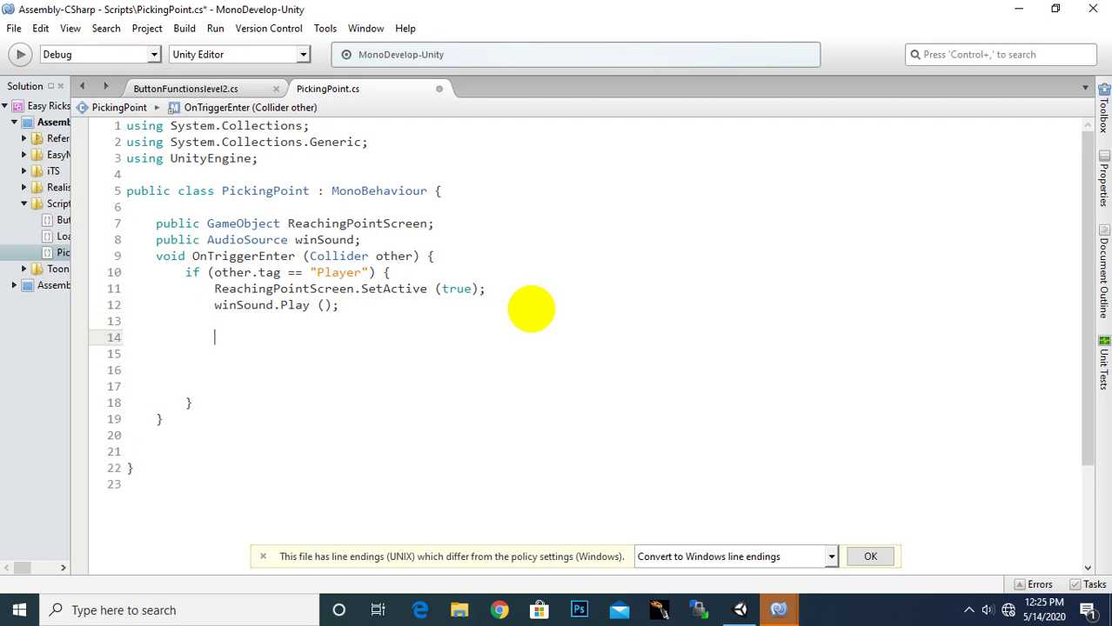
type("if")
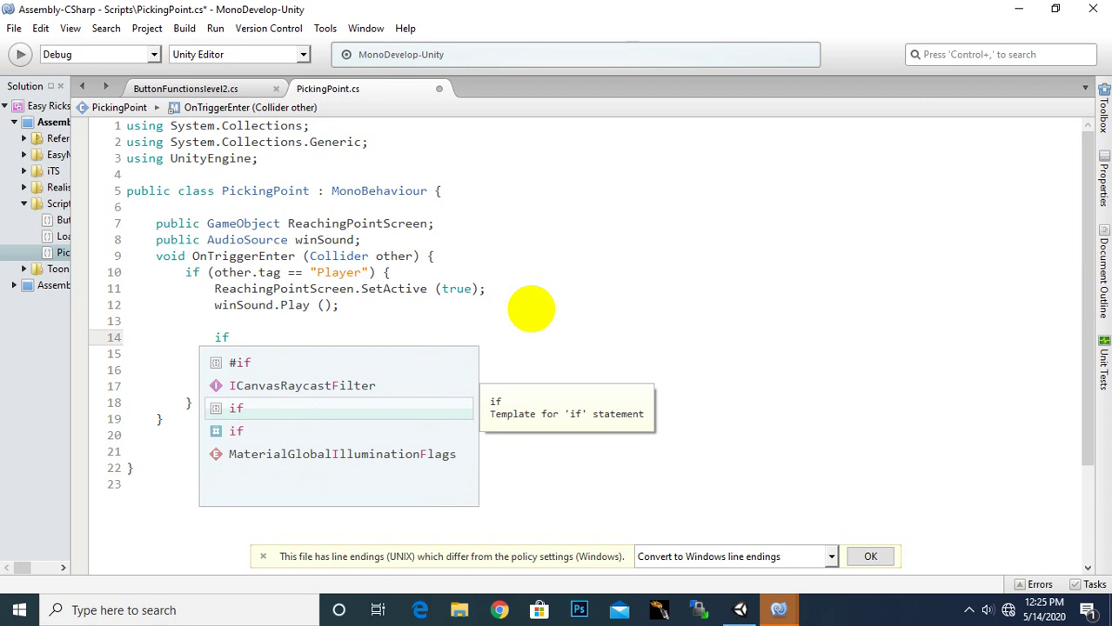
type("(")
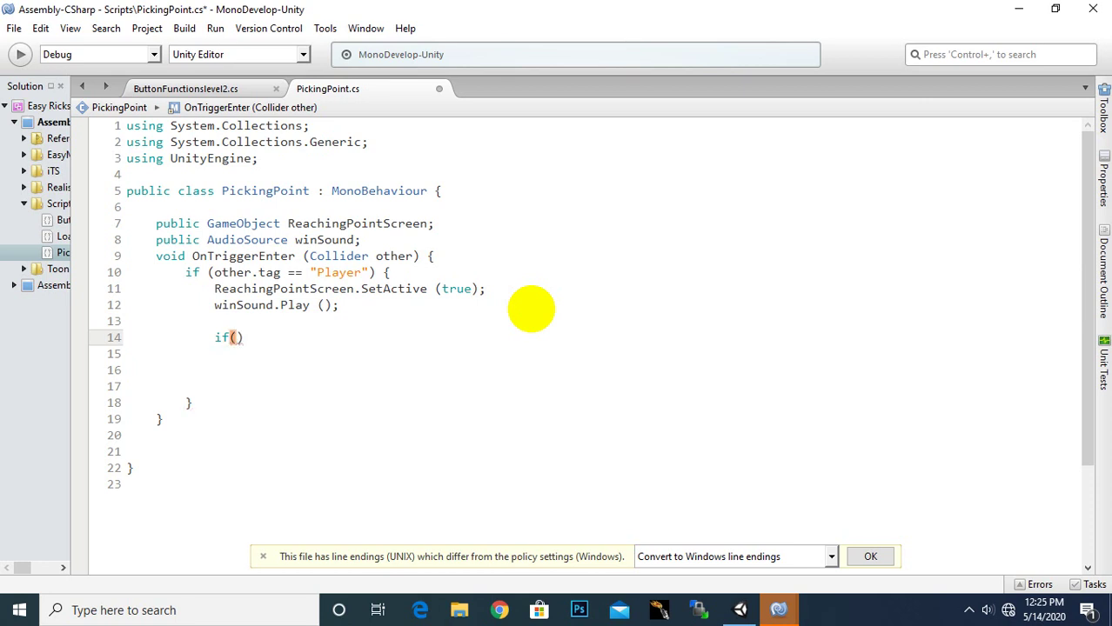
type("Time.captureFramerate.")
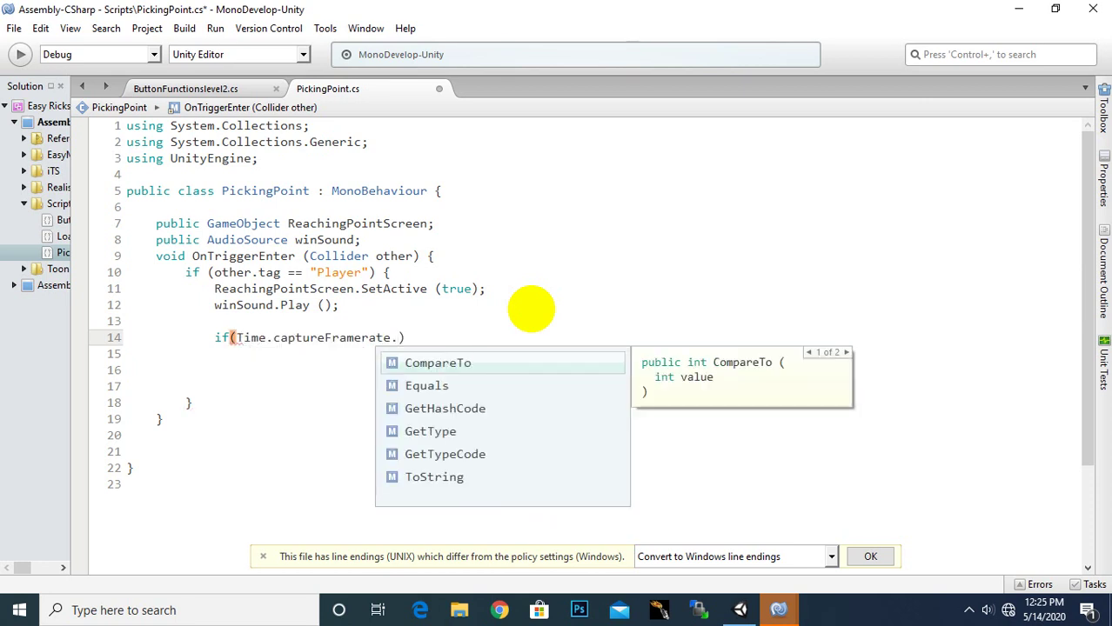
key("BackSpace")
key("BackSpace")
key("BackSpace")
type("time")
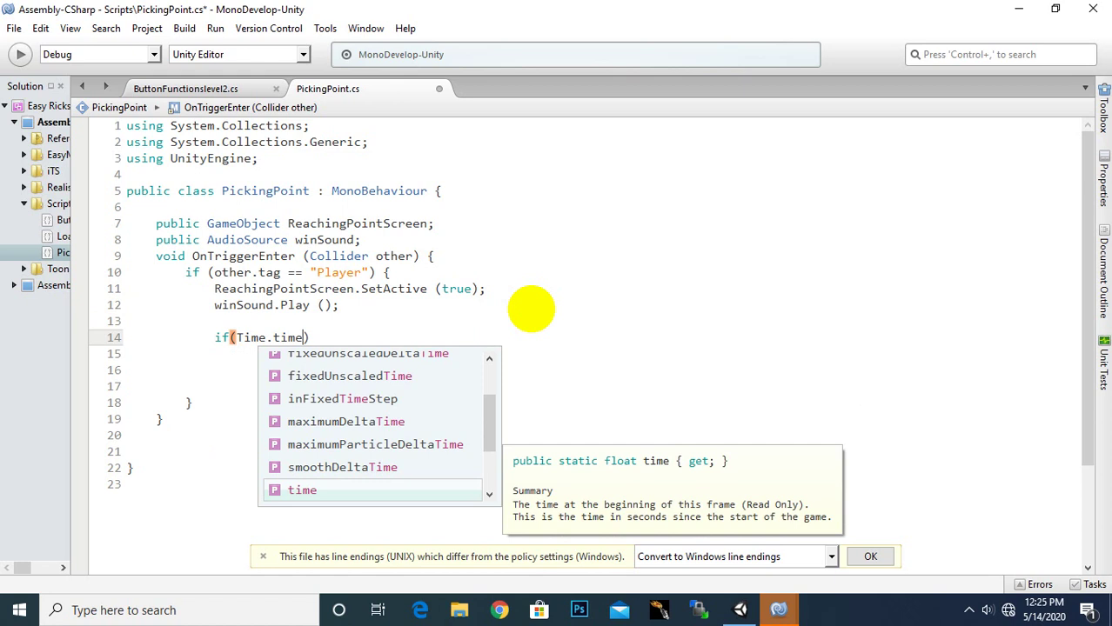
type("s")
key("Return")
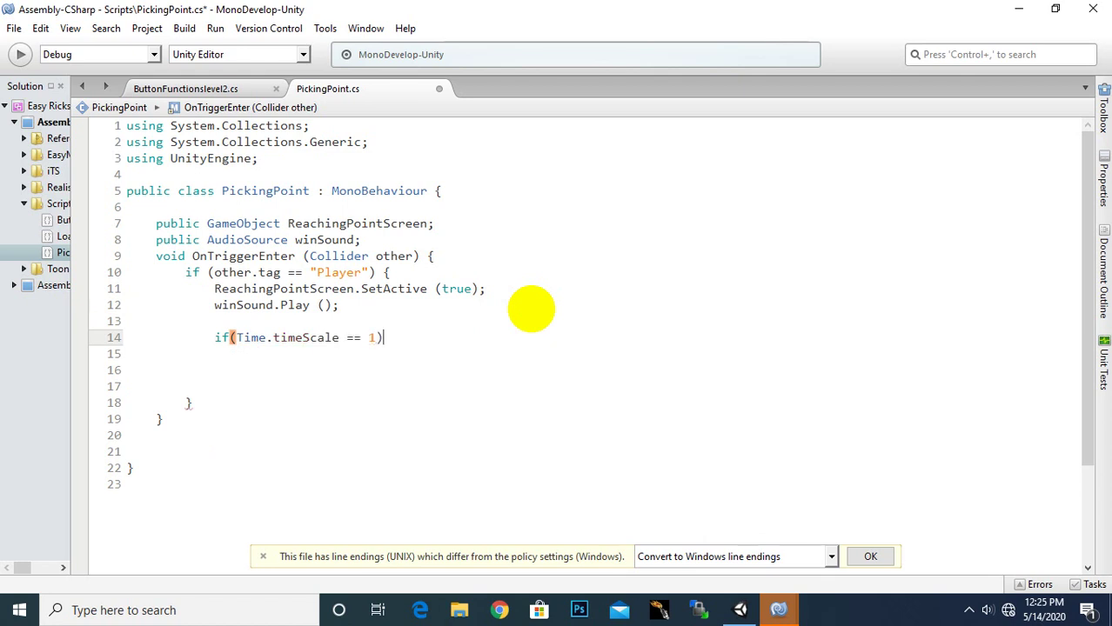
type("{")
key("Return")
type("}")
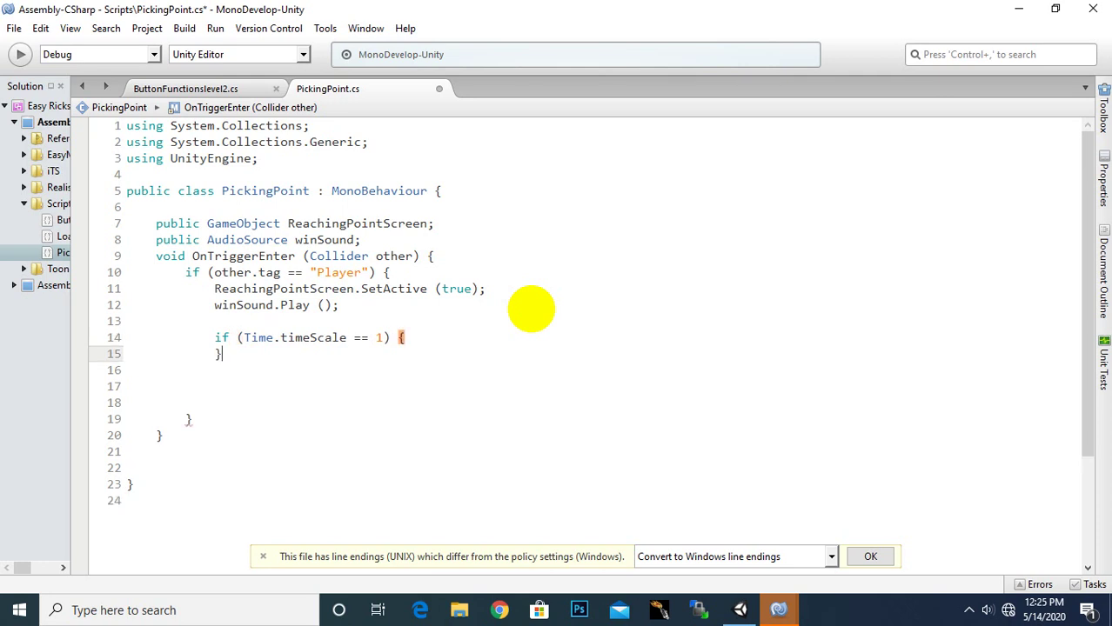
key("Return")
key("Return")
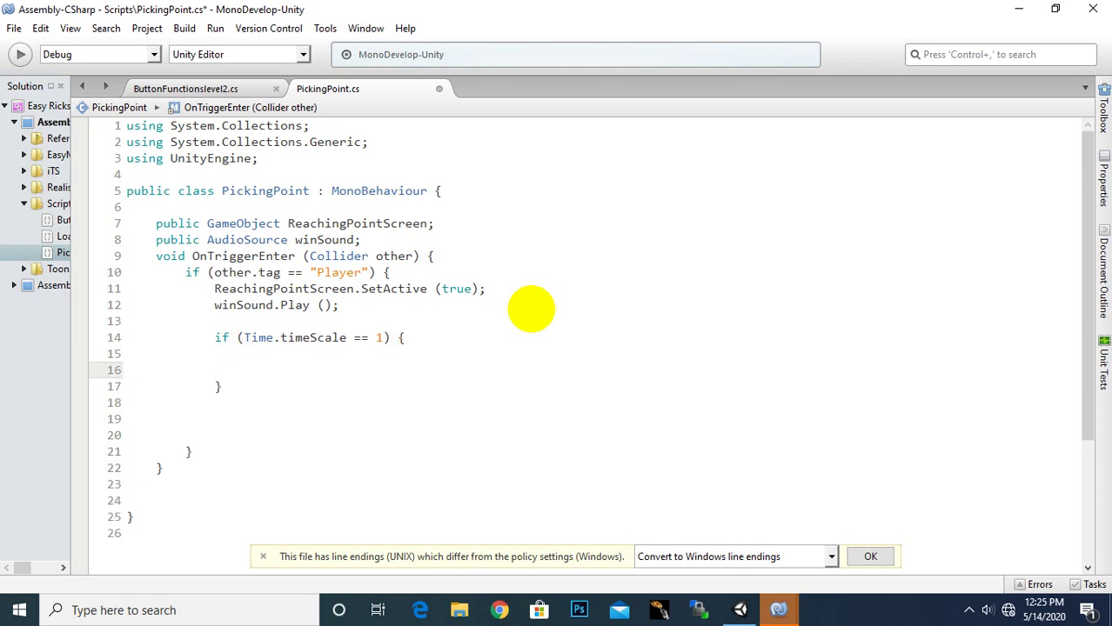
key("Up")
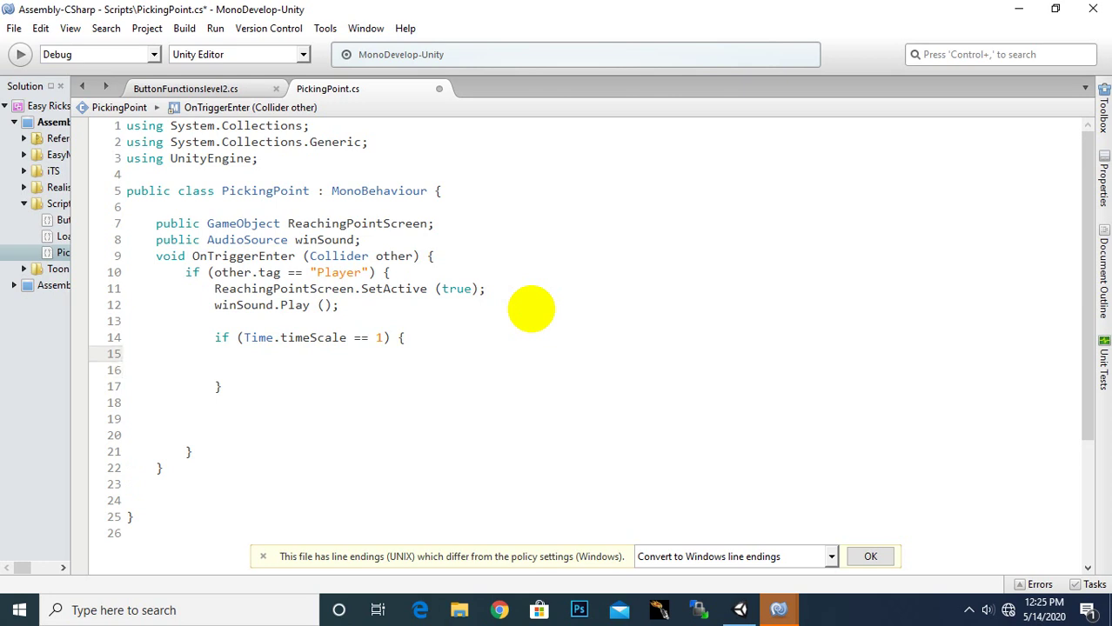
key("Down")
key("Up")
Delete the trial block and leftover blank lines, save PickingPoint.cs, and return to Unity
left_click_drag(224, 388, 159, 339)
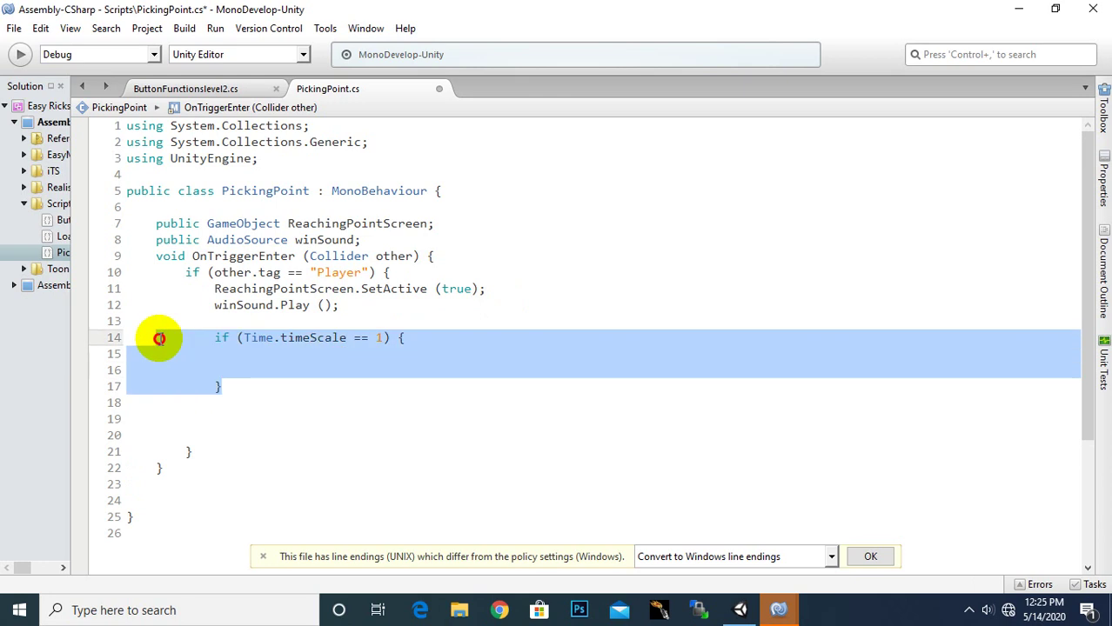
key("Delete")
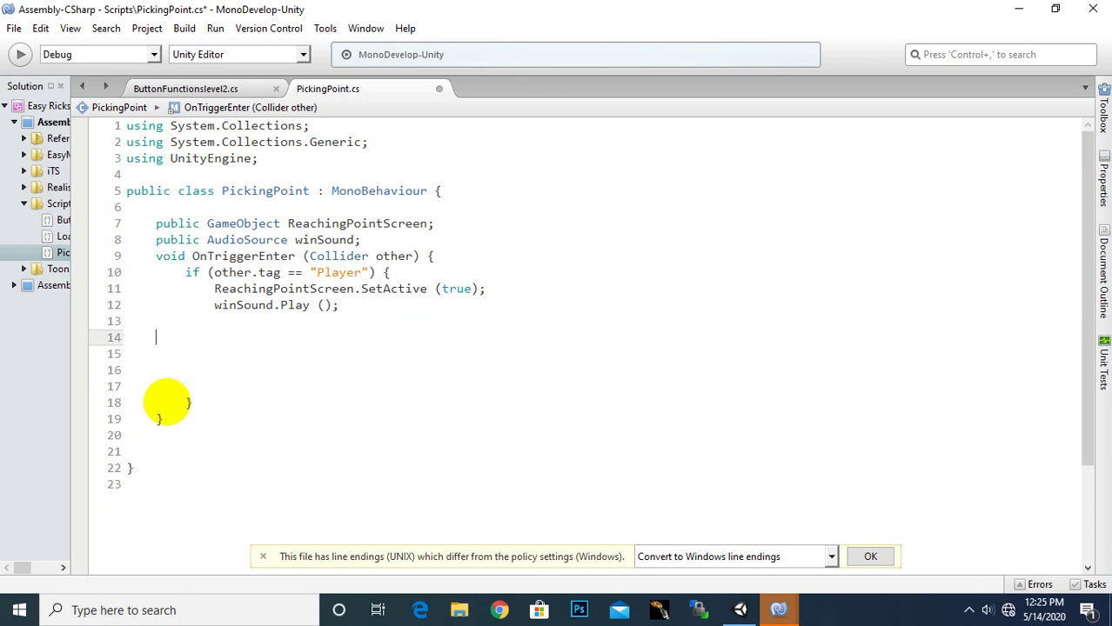
key("ctrl+s")
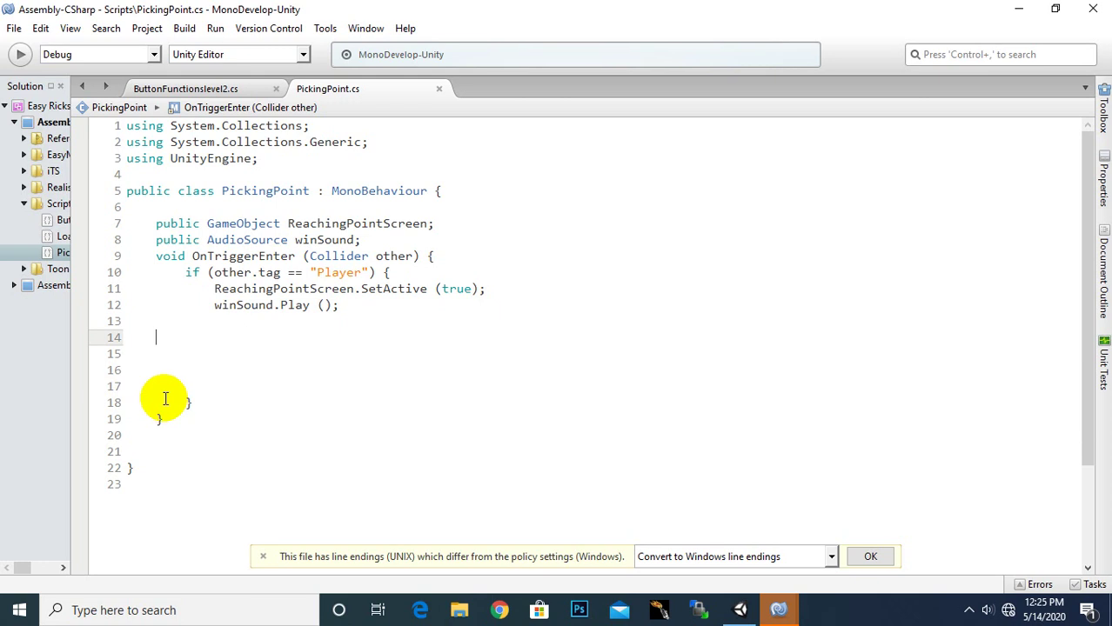
left_click_drag(228, 387, 109, 321)
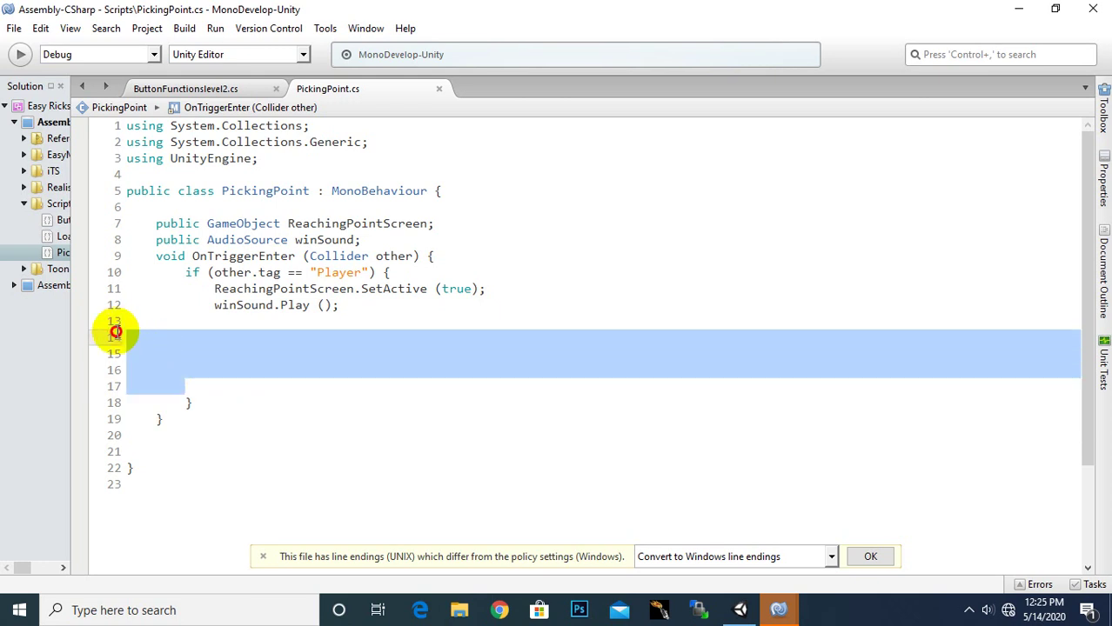
key("Delete")
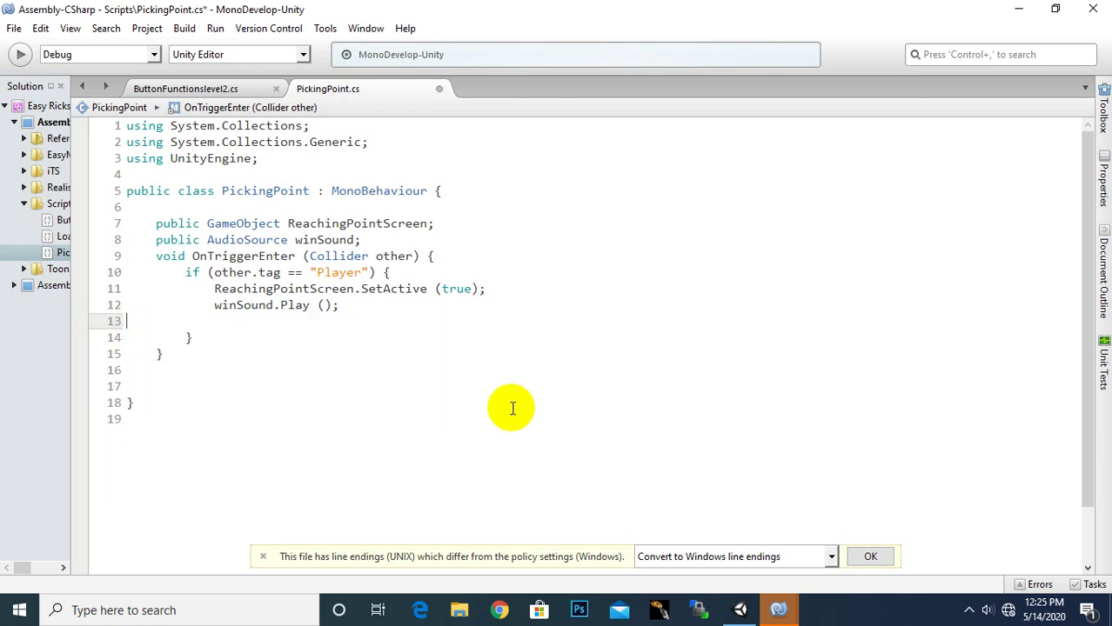
key("ctrl+s")
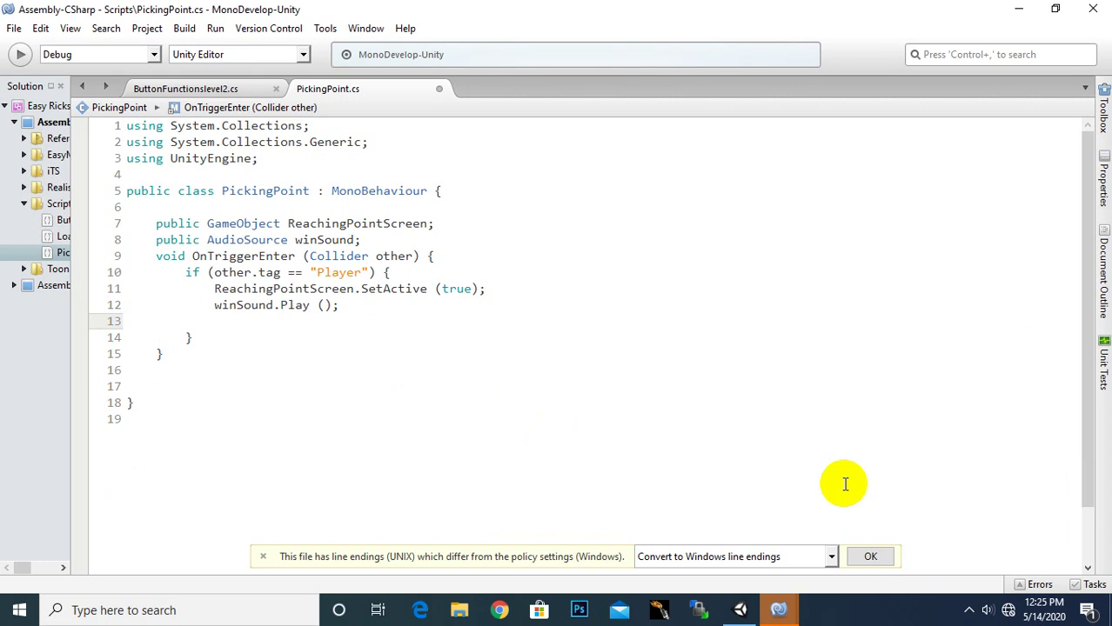
right_click(838, 400)
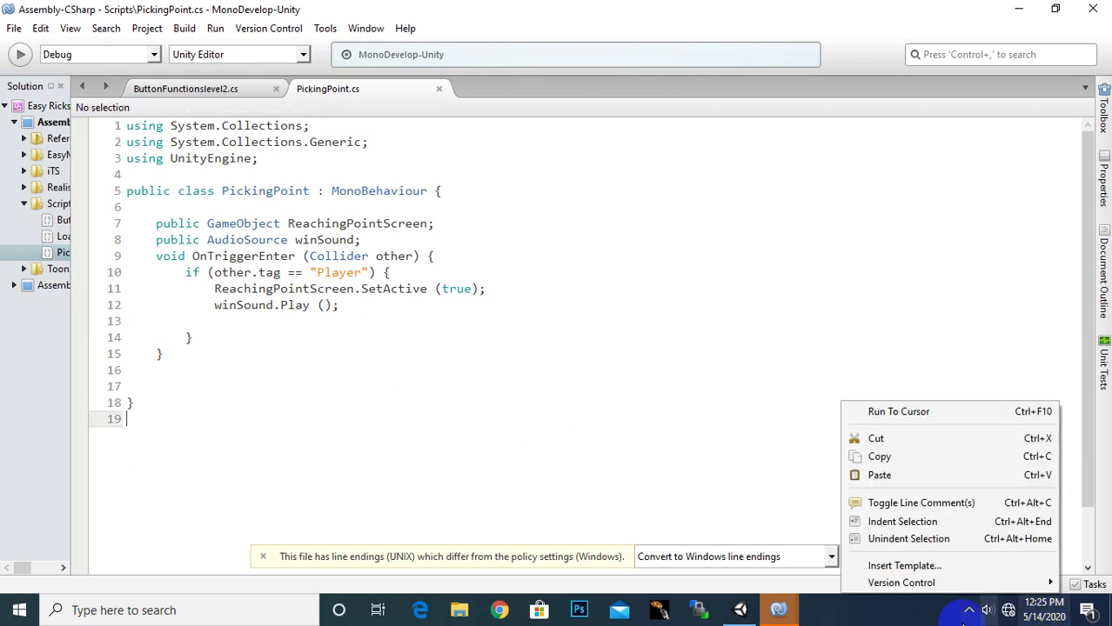
left_click(736, 618)
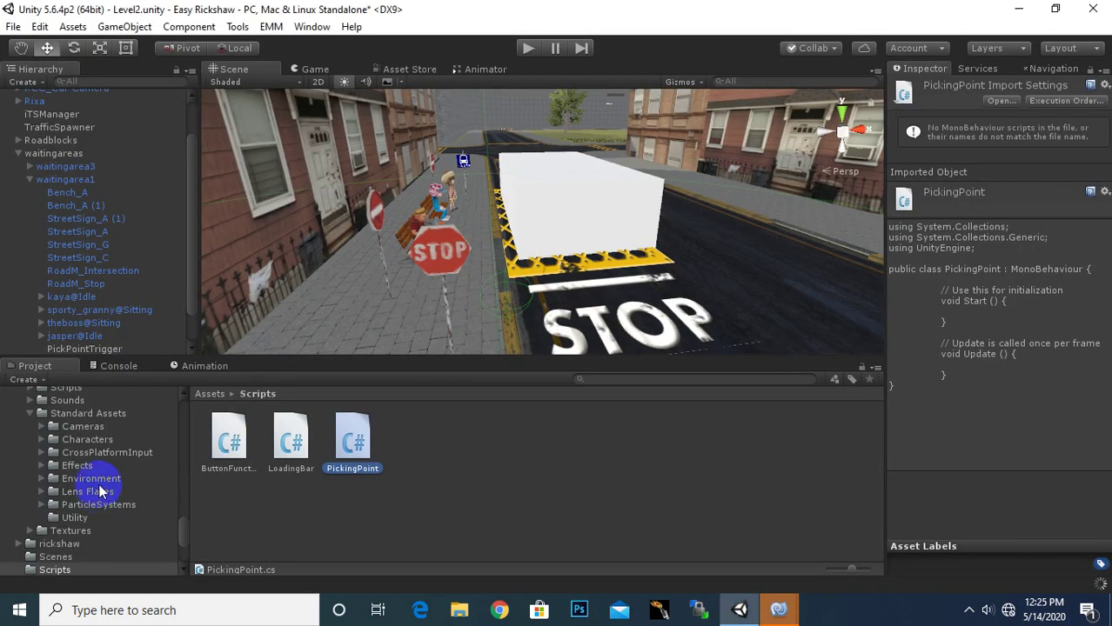
Attach the PickingPoint script to the PickPointTrigger object
left_click(87, 349)
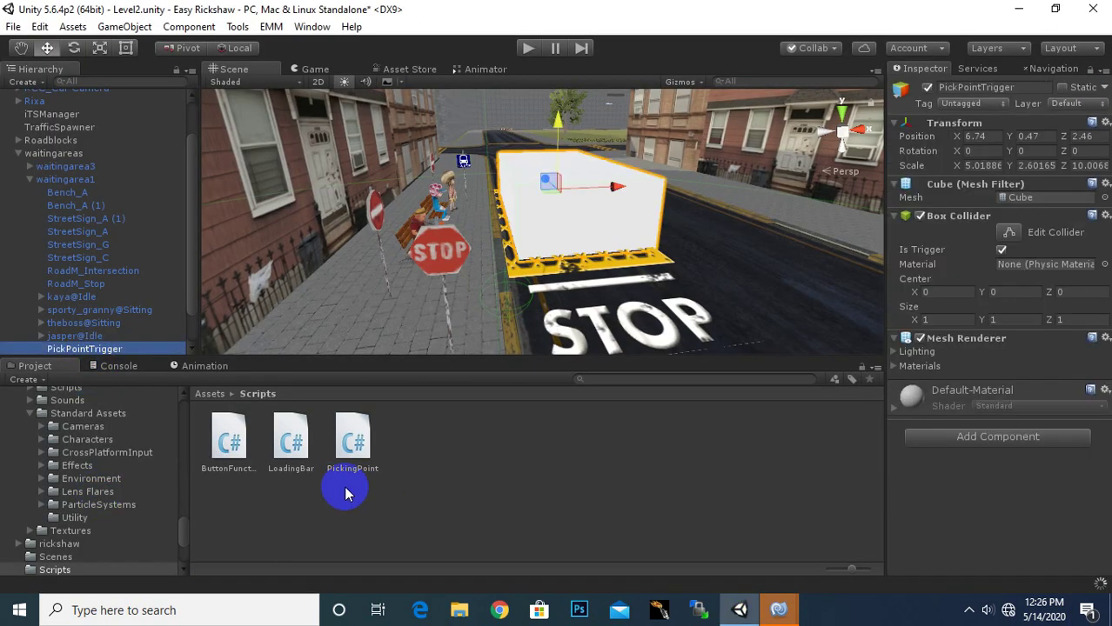
left_click_drag(348, 456, 955, 472)
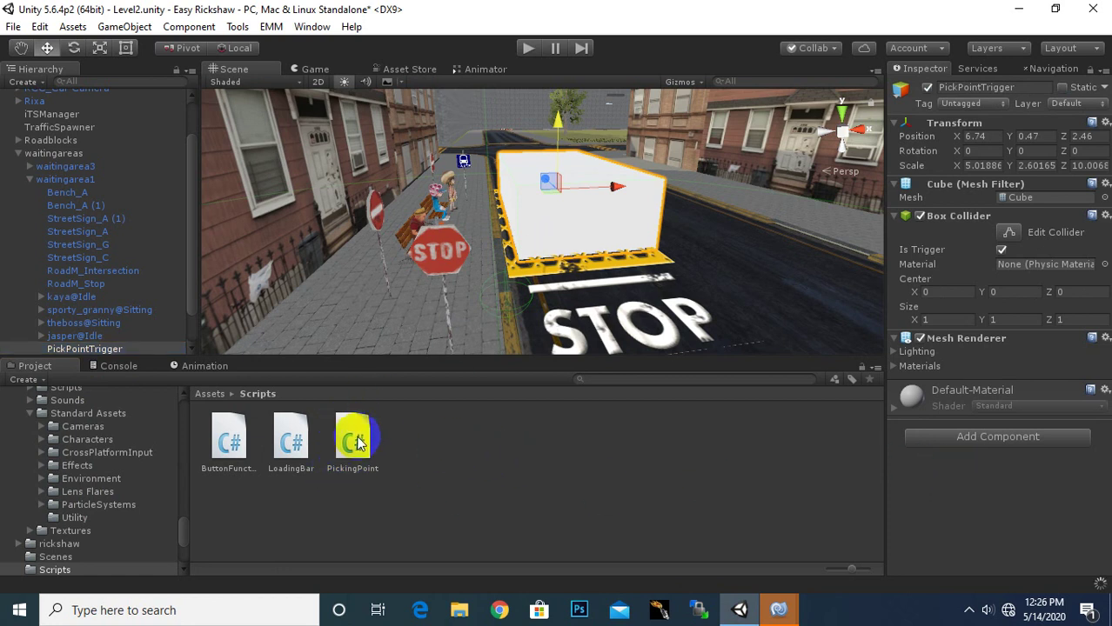
left_click(682, 446)
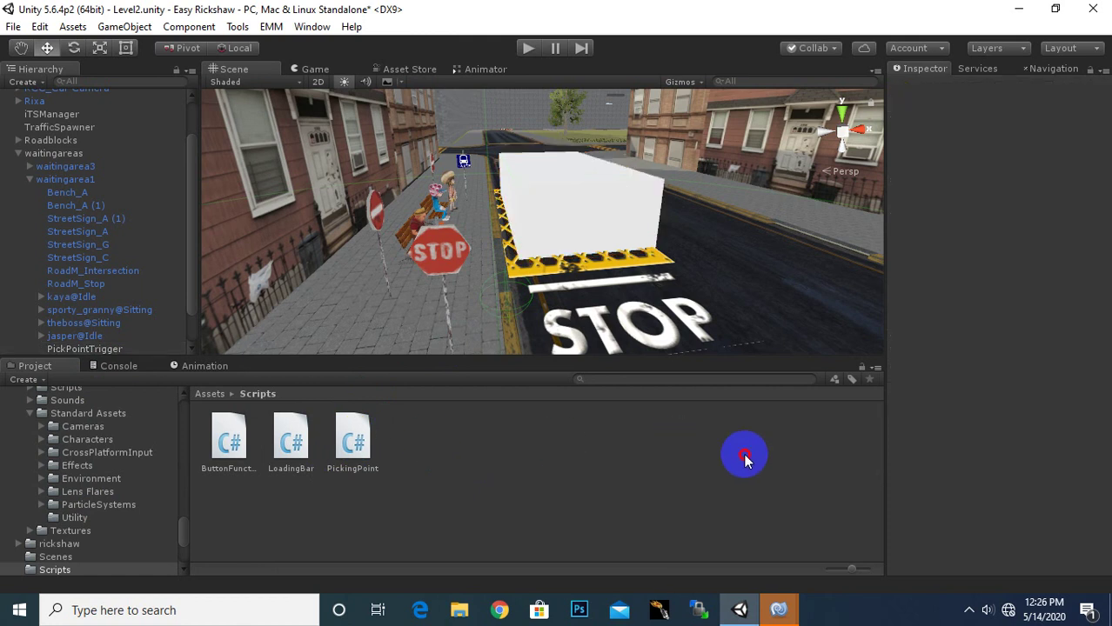
left_click(84, 348)
left_click_drag(352, 444, 1079, 485)
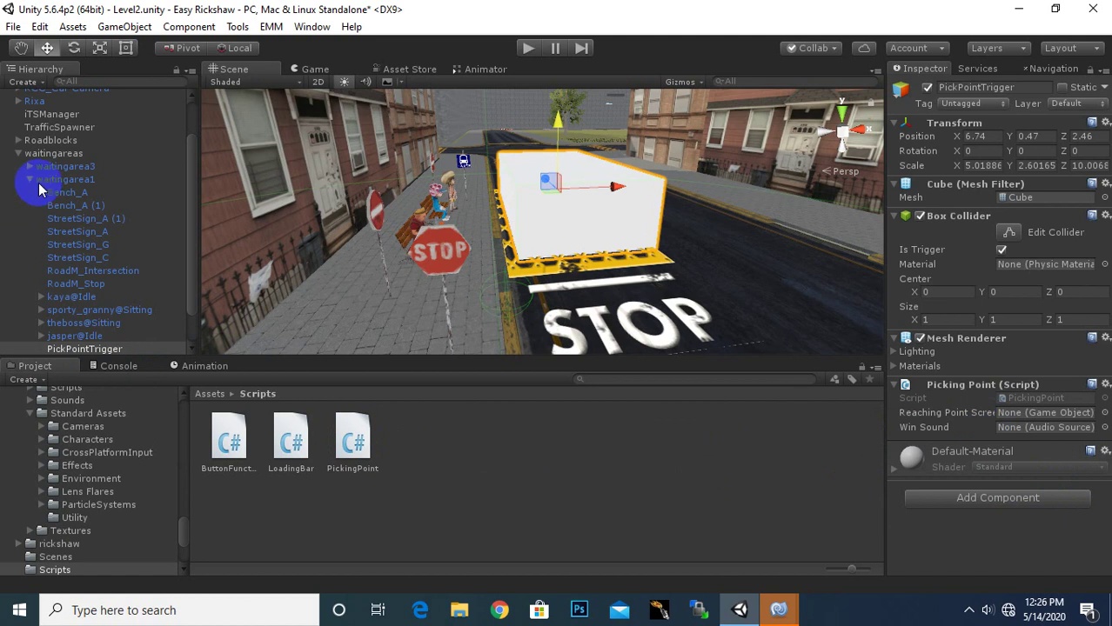
Link the pickingpoint object to the Reaching Point Screen field and expand the Audios group
scroll(53, 183, "up", 5)
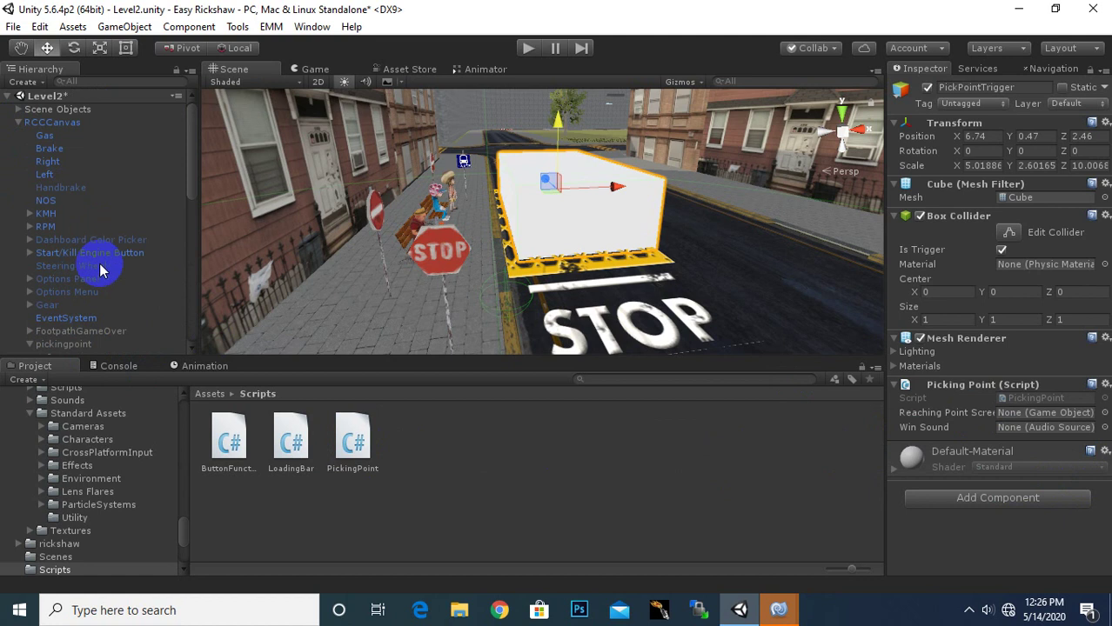
left_click(81, 345)
left_click_drag(80, 345, 1040, 412)
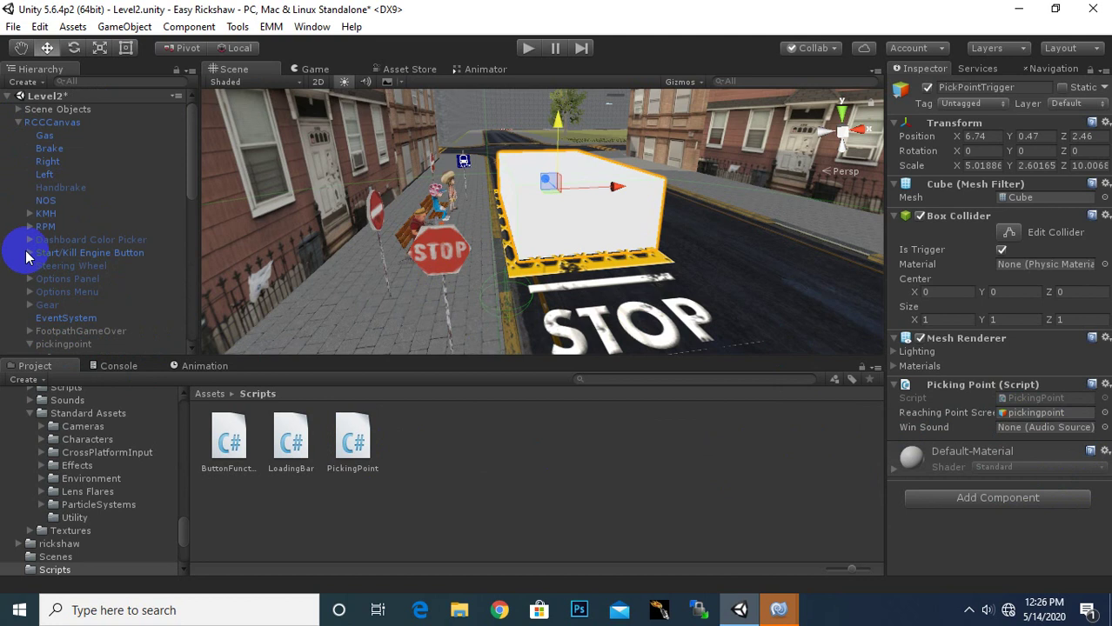
scroll(37, 259, "down", 5)
scroll(37, 258, "down", 5)
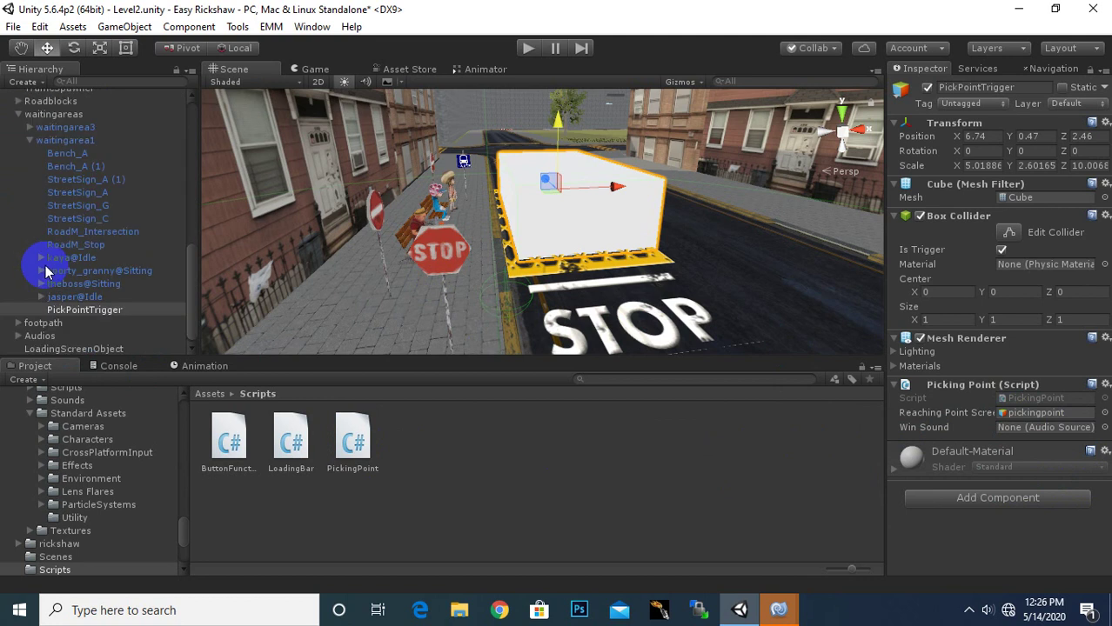
left_click(19, 336)
scroll(145, 275, "down", 1)
Duplicate the Gameoversund audio object and rename the copy winSound
left_click(82, 336)
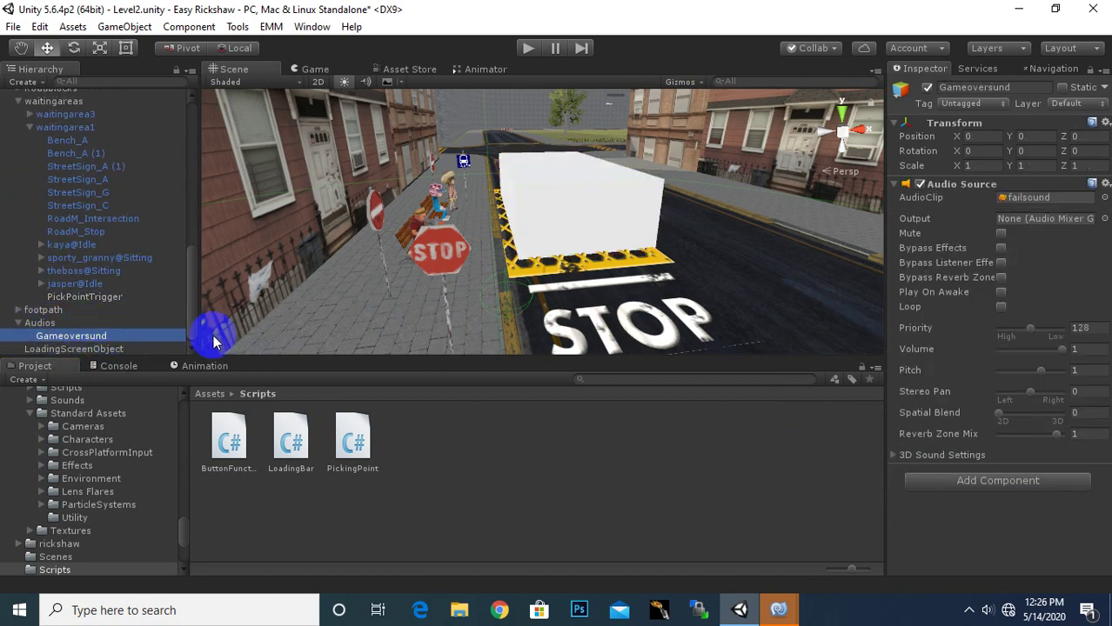
key("ctrl+d")
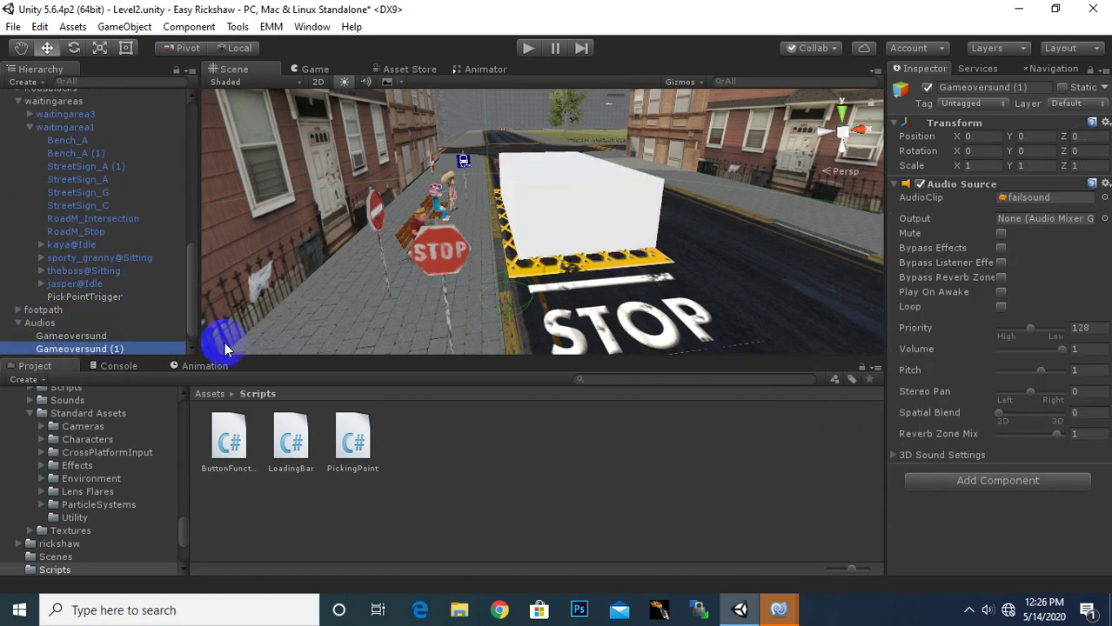
right_click(122, 348)
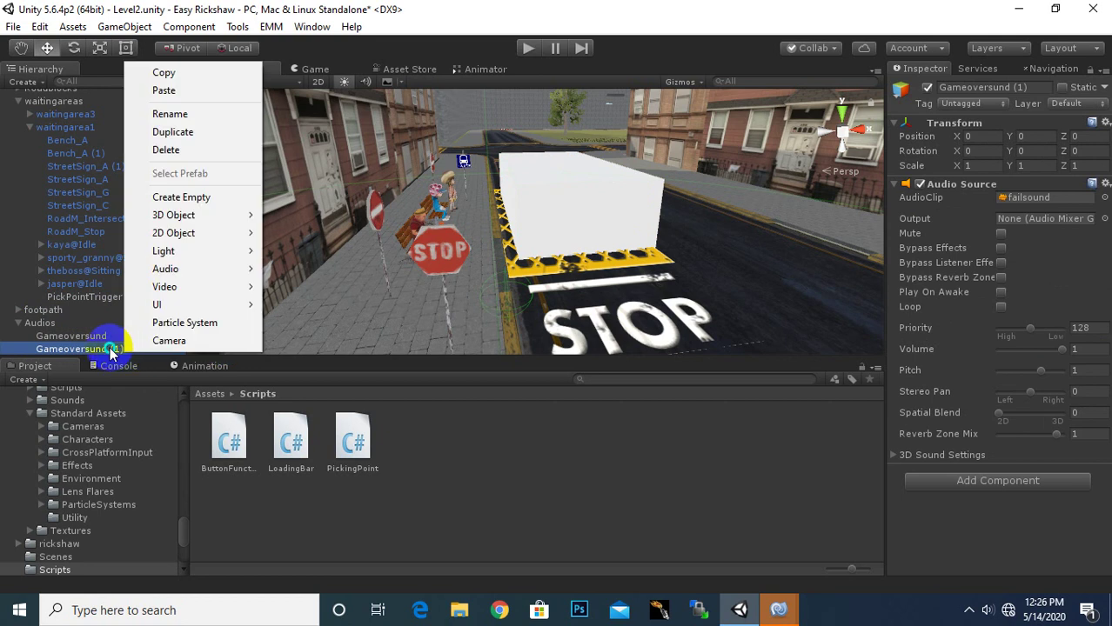
right_click(106, 348)
left_click(144, 111)
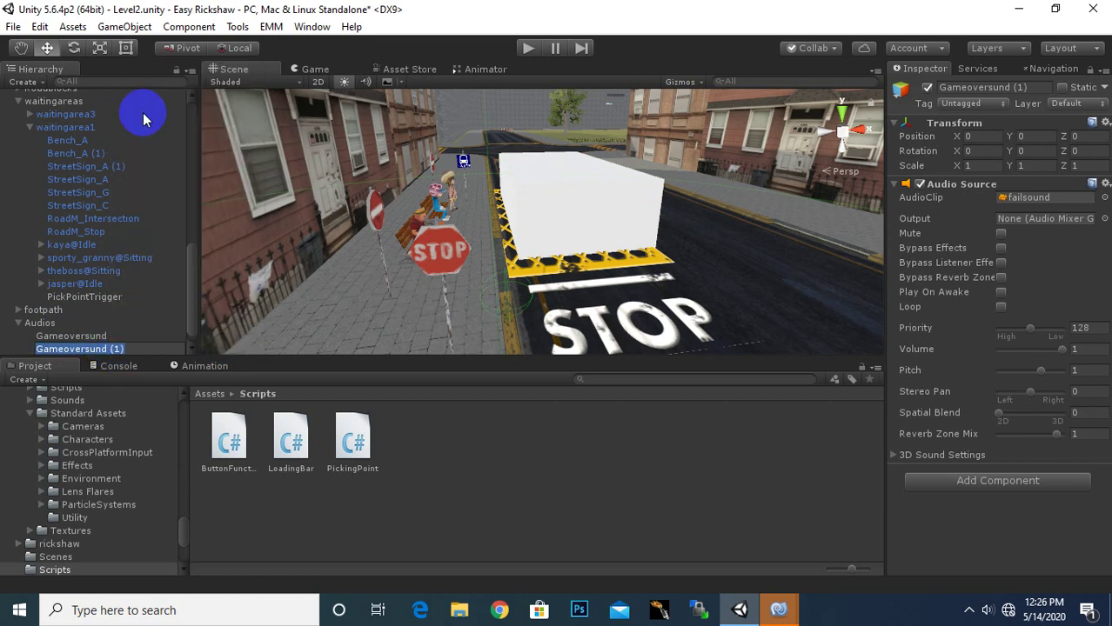
type("winSoun")
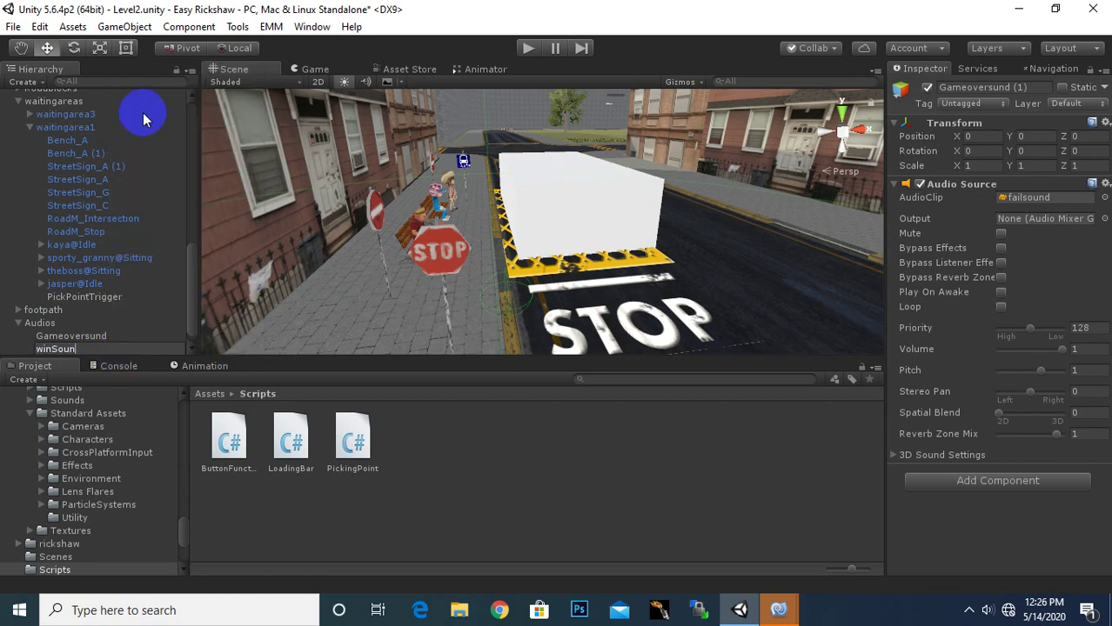
type("d")
key("Return")
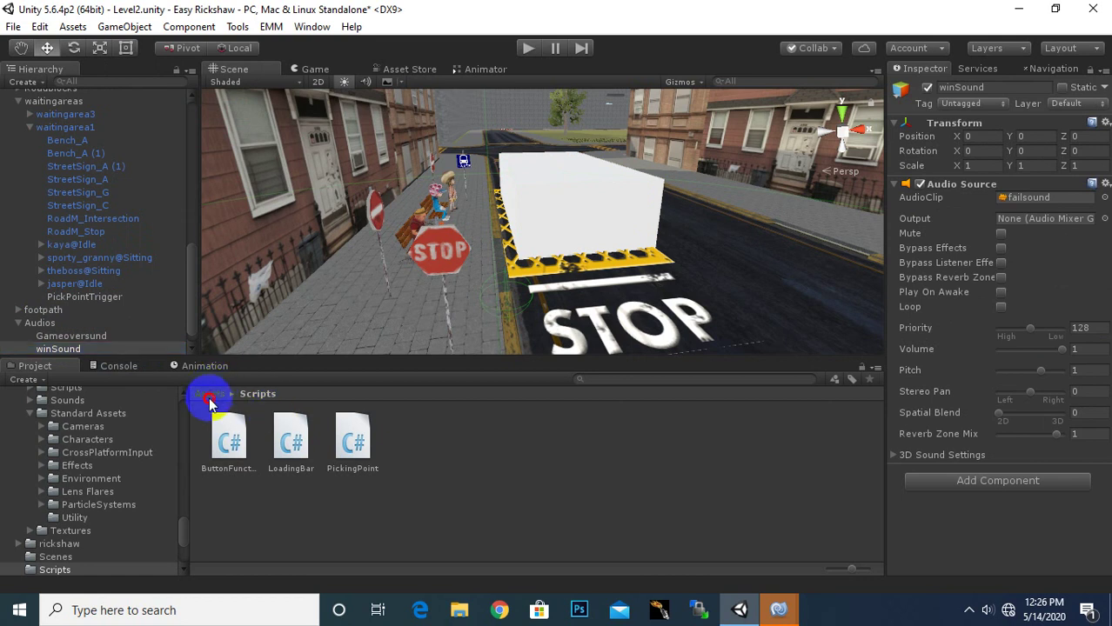
Set winSound's AudioClip to reachingbusstand from the Assets/Audios folder
left_click(209, 393)
left_click(239, 444)
double_click(239, 443)
left_click(55, 349)
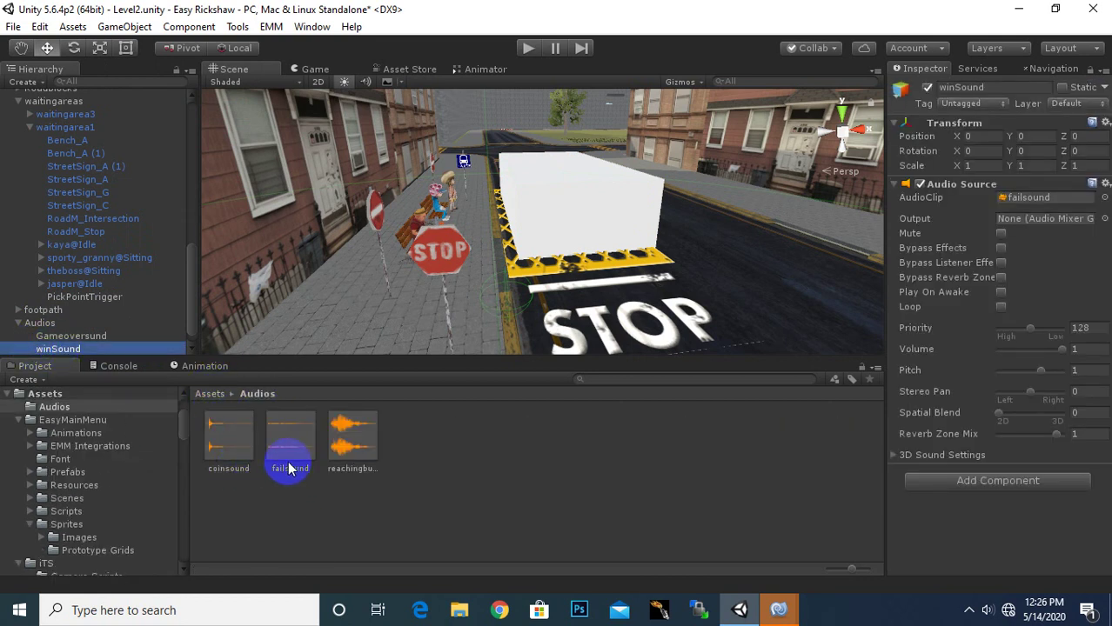
left_click_drag(348, 453, 883, 452)
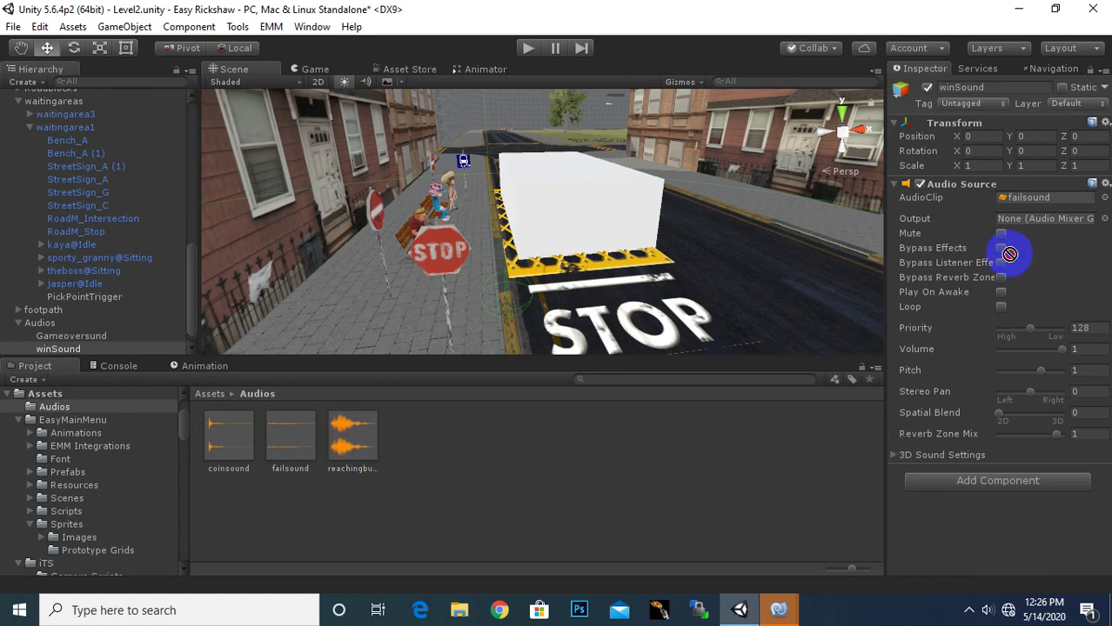
left_click_drag(883, 452, 1022, 200)
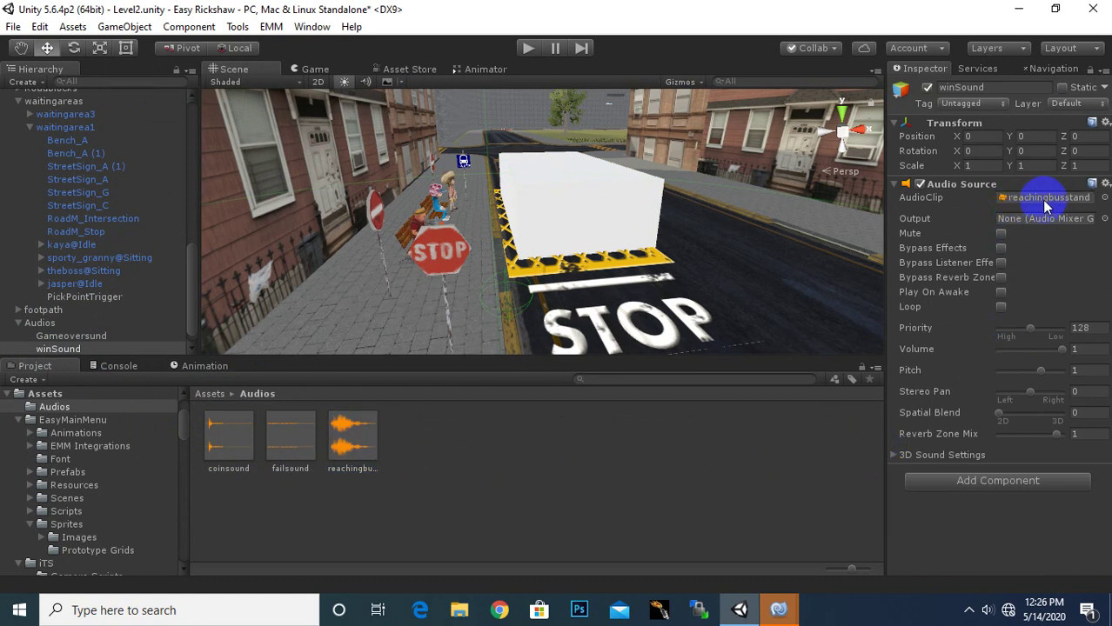
left_click(607, 233)
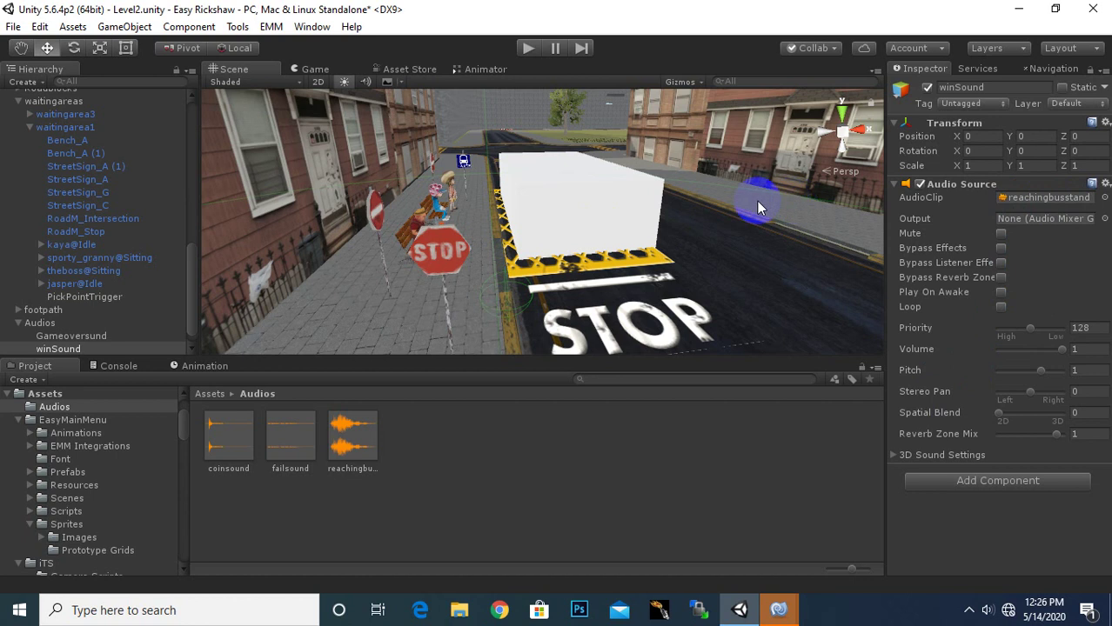
left_click(101, 300)
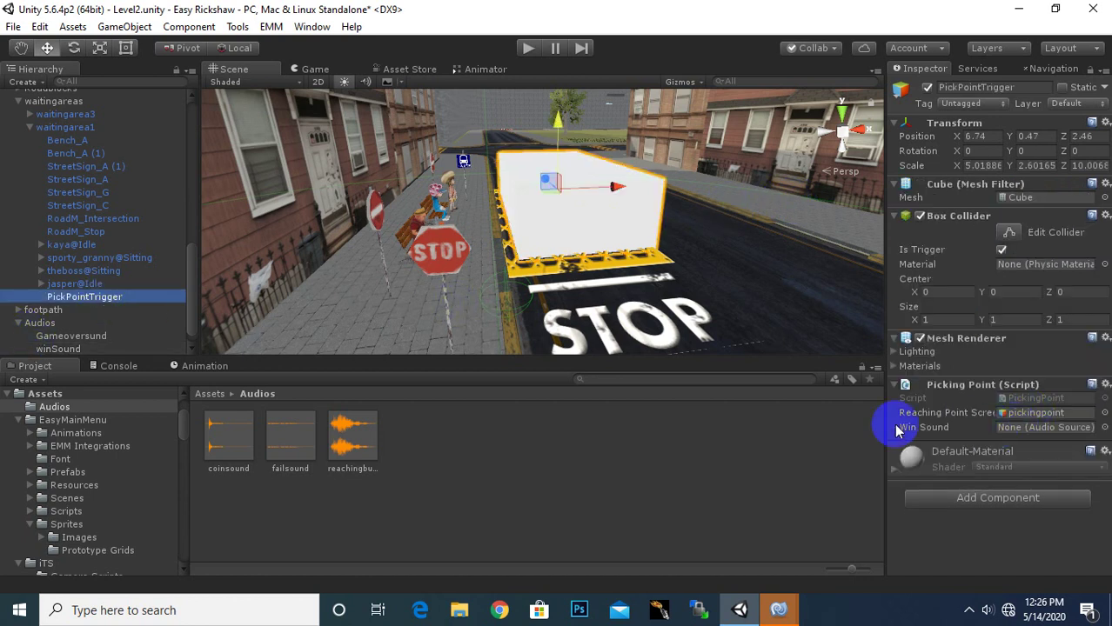
Assign winSound to the Picking Point Win Sound slot, disable the Mesh Renderer, and start Play mode
mouse_move(54, 348)
left_mouse_down()
mouse_move(1080, 474)
mouse_move(1056, 428)
left_mouse_up()
left_click_drag(659, 293, 636, 283, "alt")
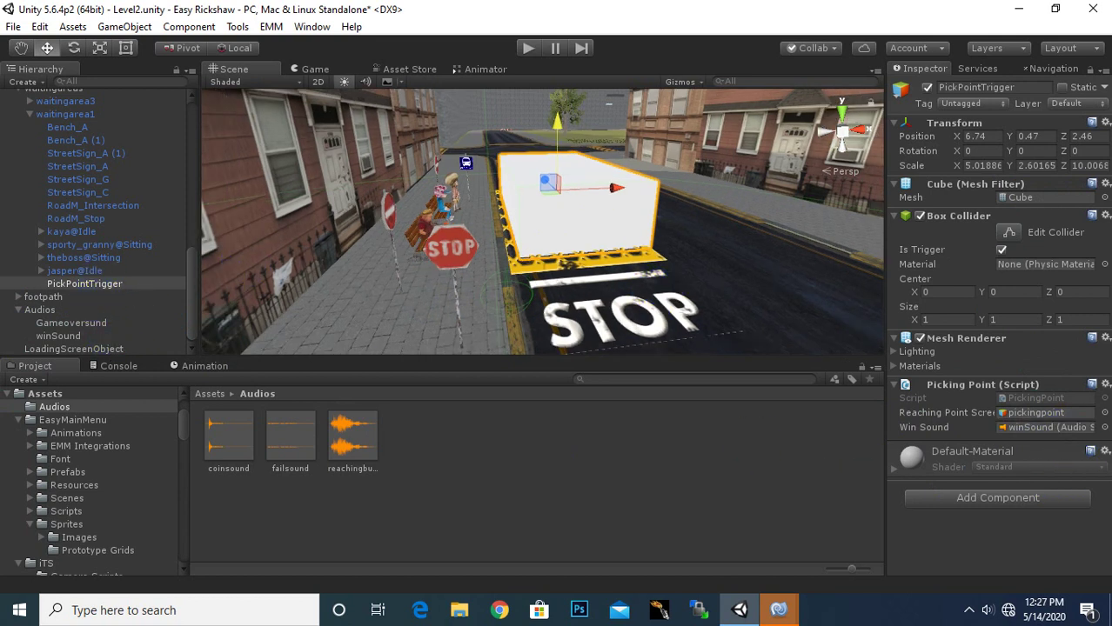
left_click(920, 339)
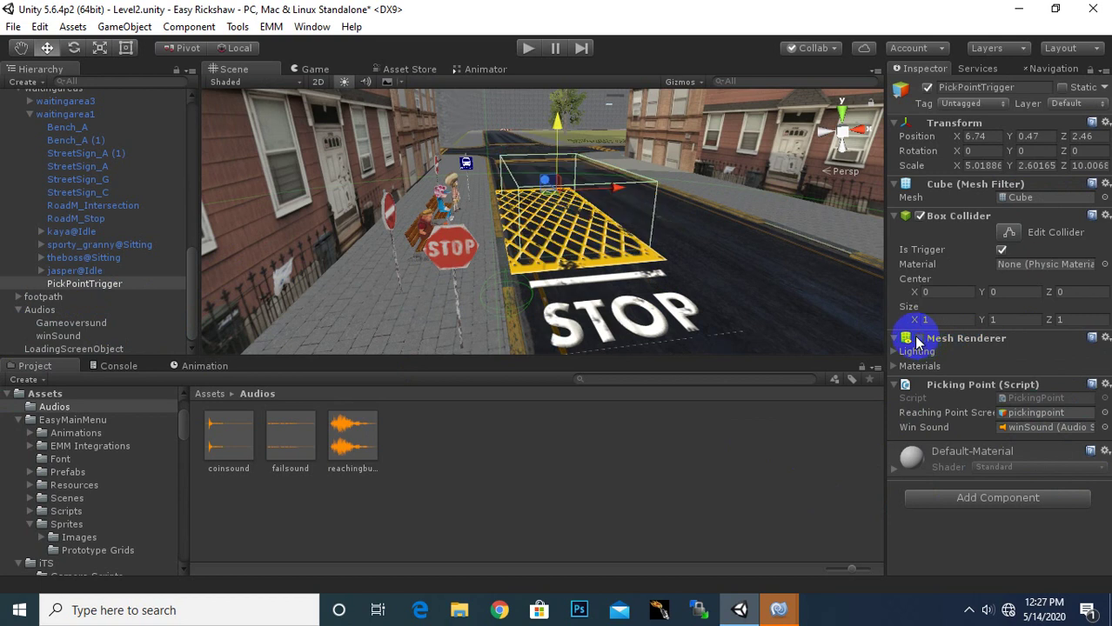
left_click_drag(478, 218, 490, 218, "alt")
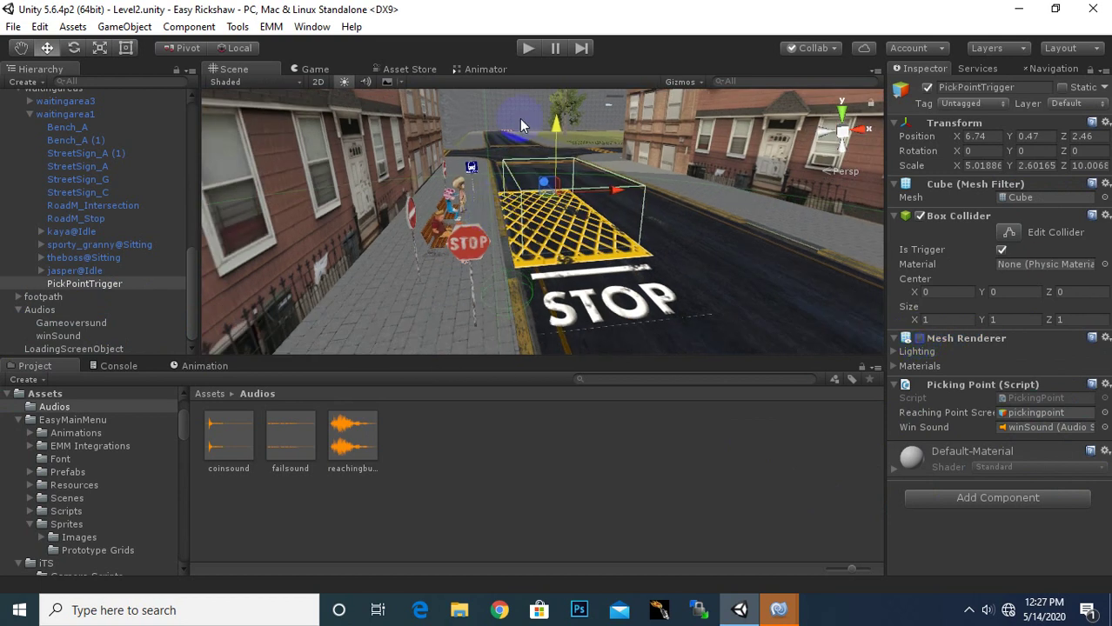
left_click(528, 48)
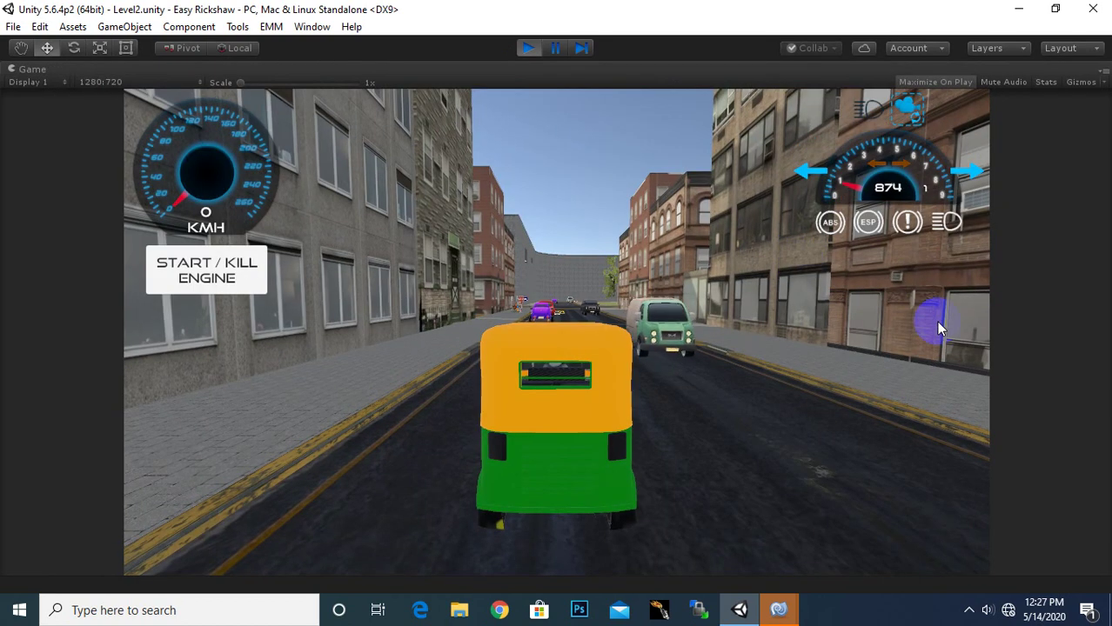
key("Up")
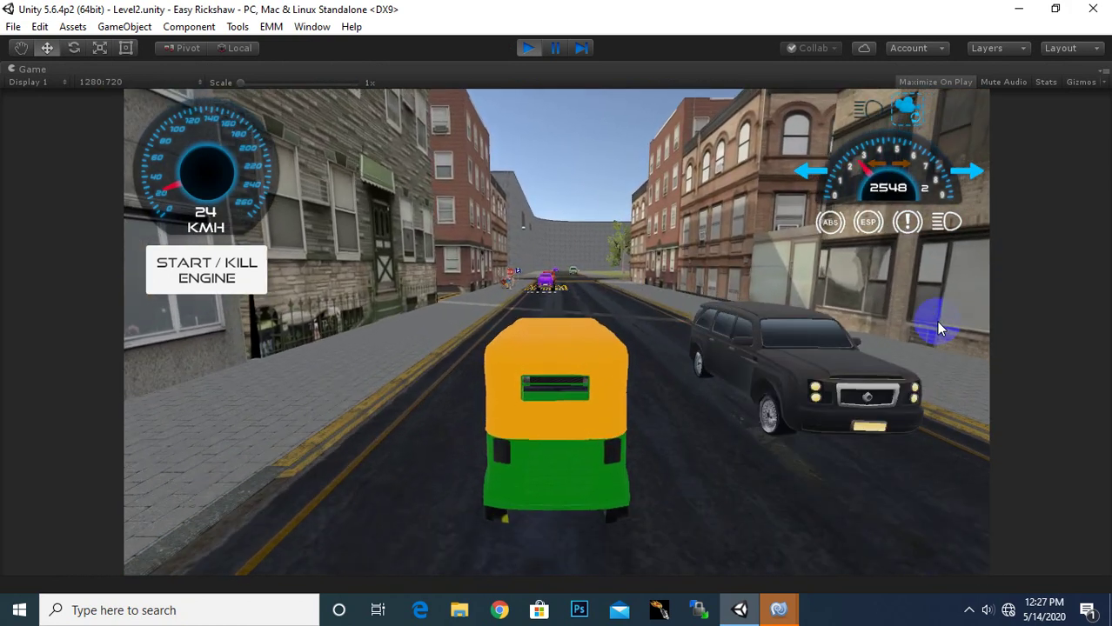
left_click(937, 328)
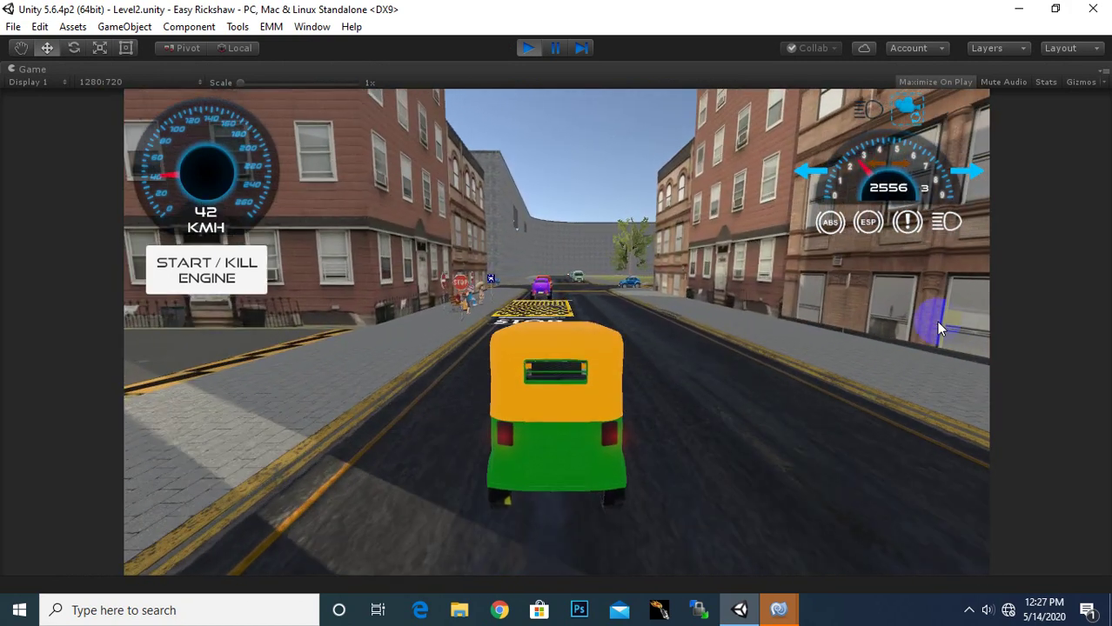
left_click(938, 328)
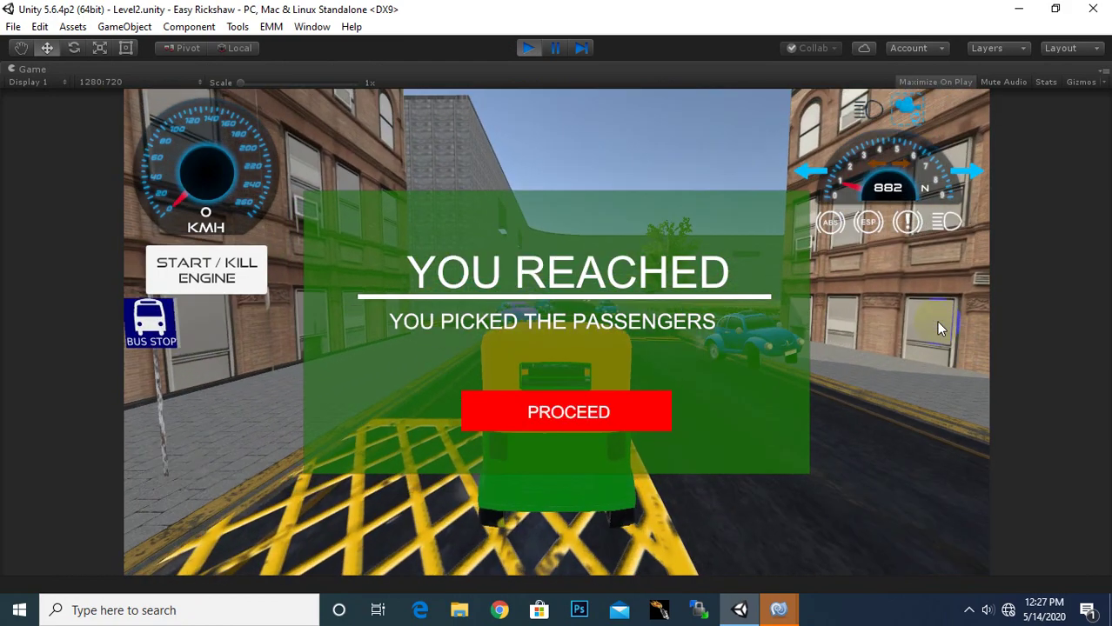
left_click(938, 328)
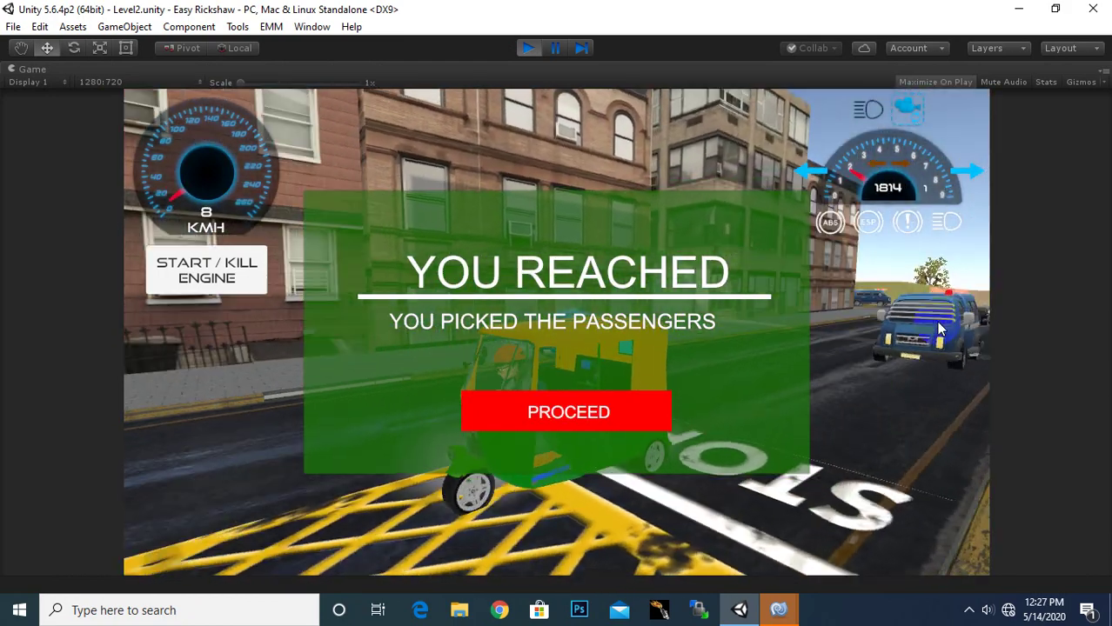
left_click(938, 328)
left_click(938, 328)
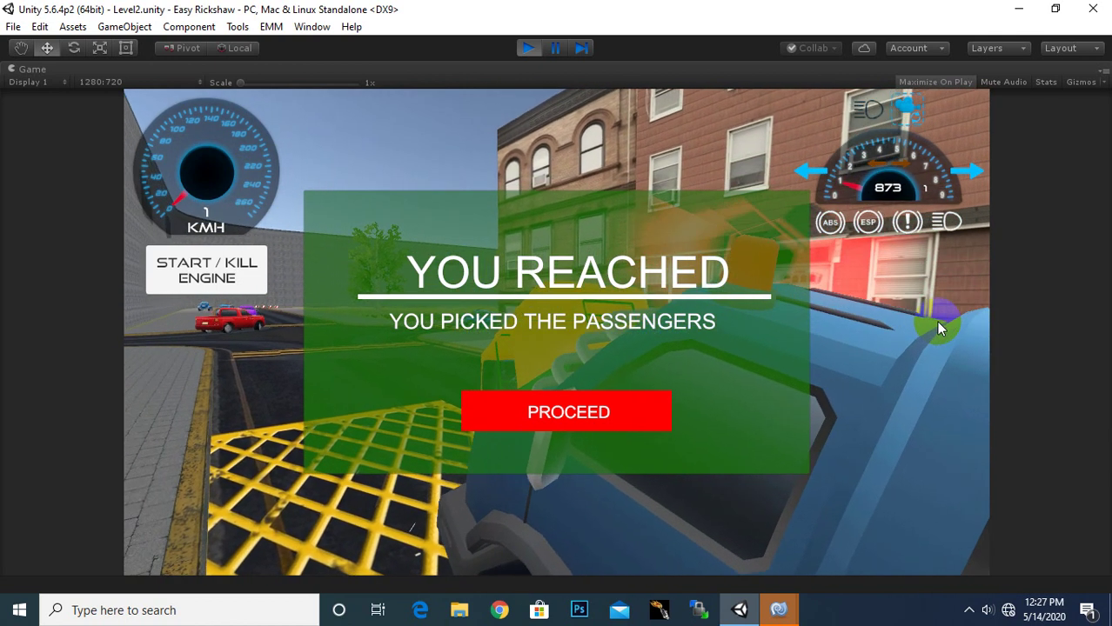
left_click(938, 328)
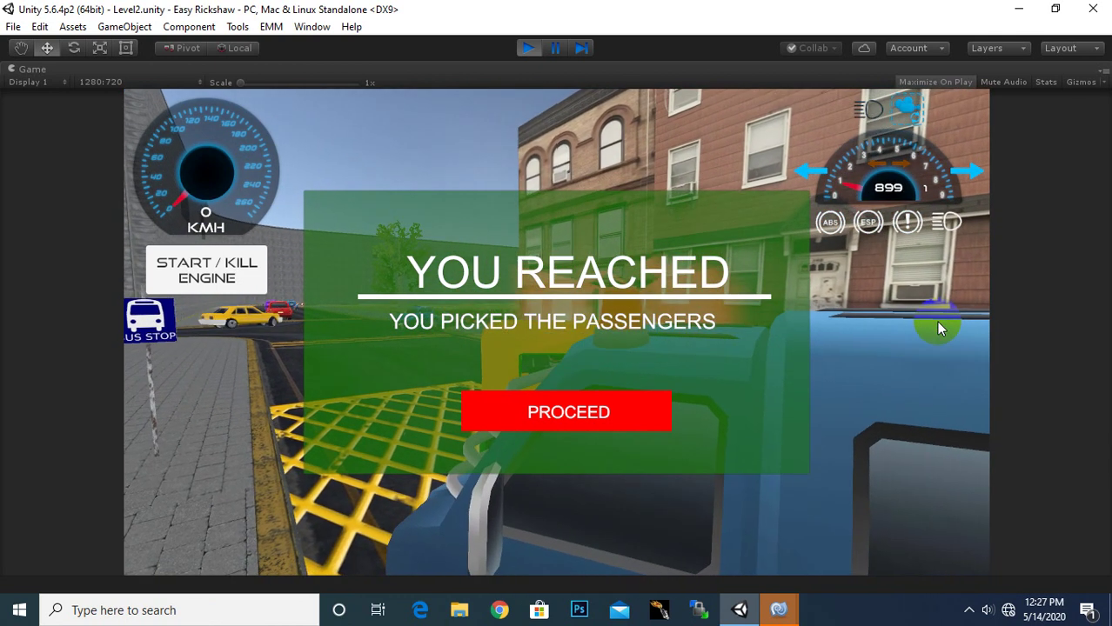
left_click(938, 328)
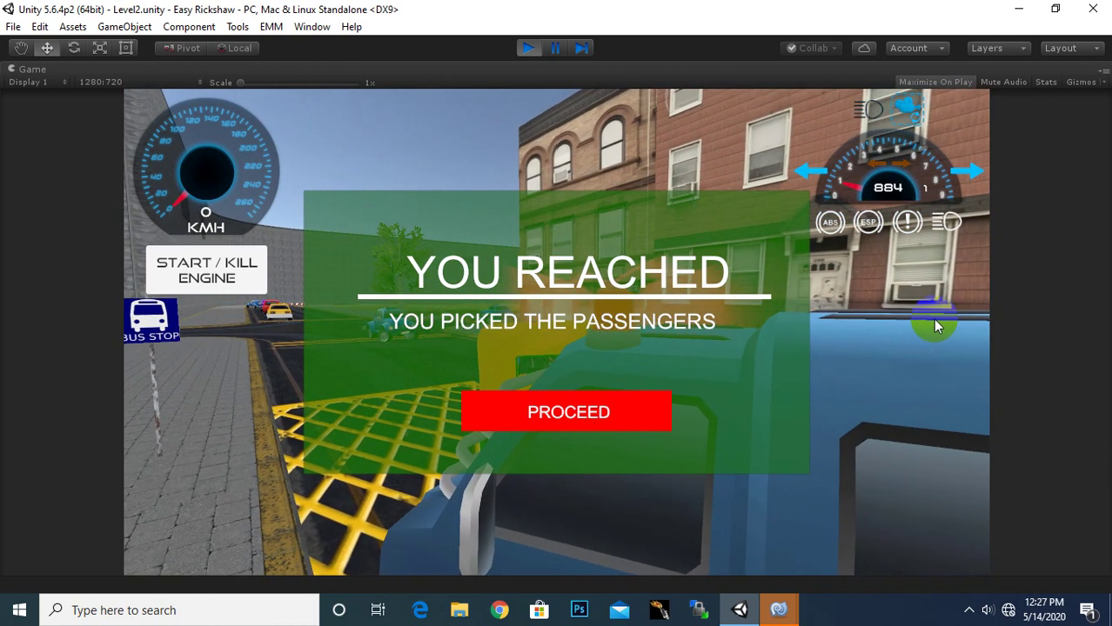
left_click(621, 407)
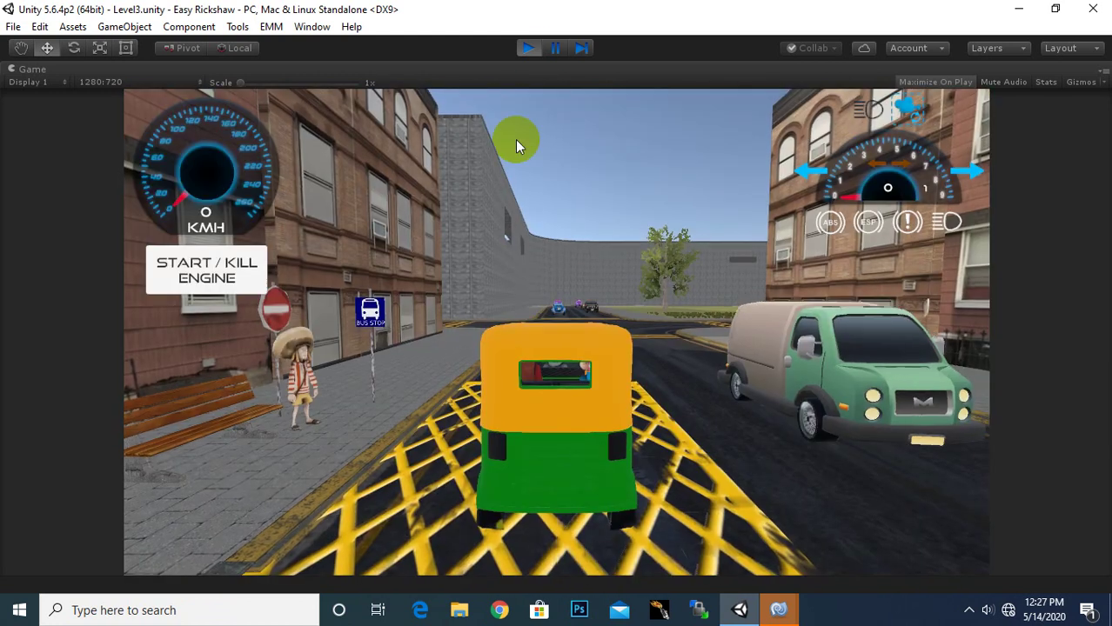
left_click(532, 53)
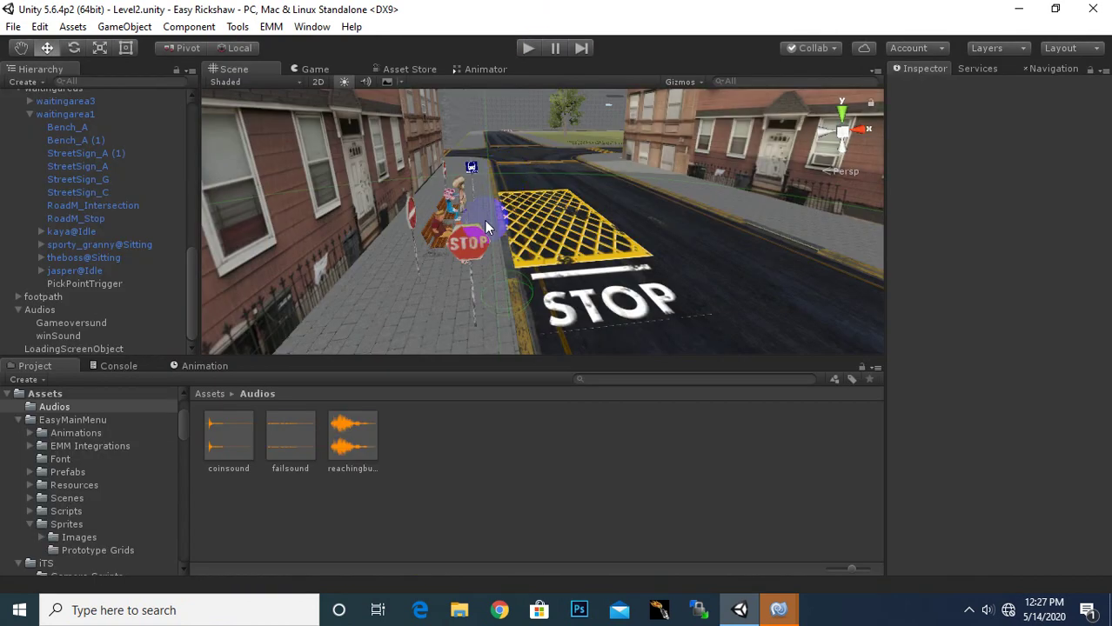
Bring the MonoDevelop window with PickingPoint.cs back to the front
left_click(778, 610)
left_click(851, 548)
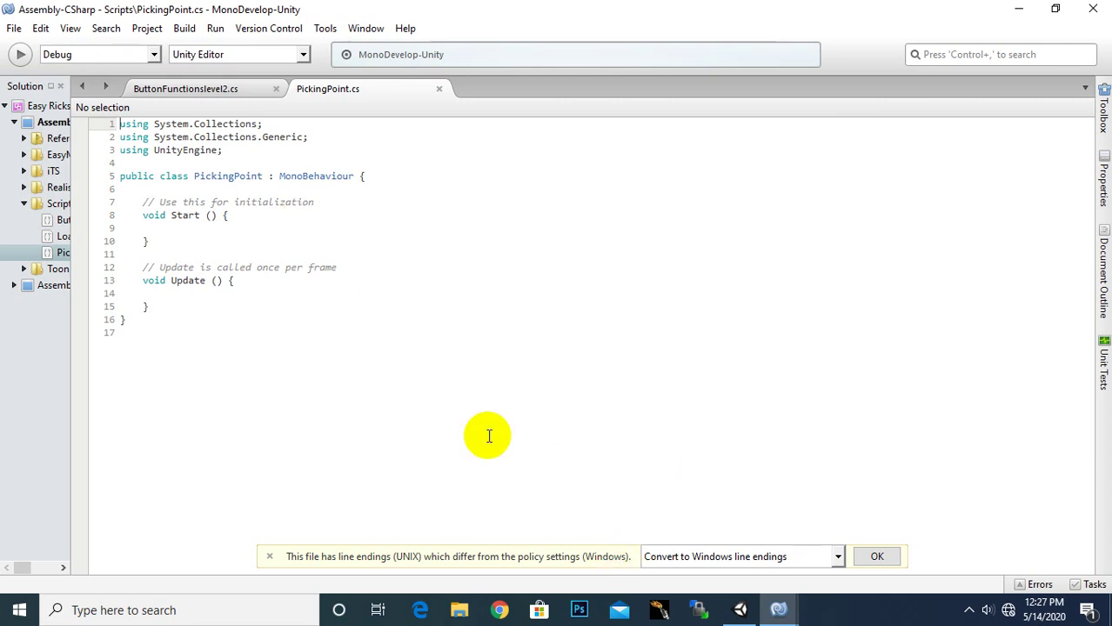
mouse_move(775, 608)
left_click(720, 541)
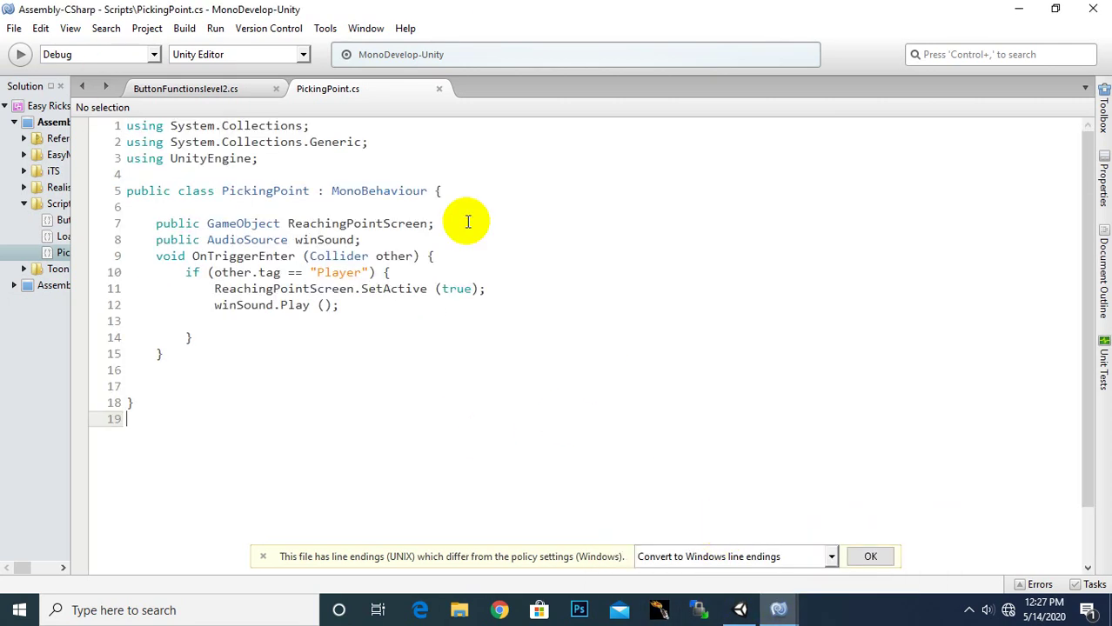
After winSound.Play (), start an if (Time.timeScale == 1) block
left_click(374, 303)
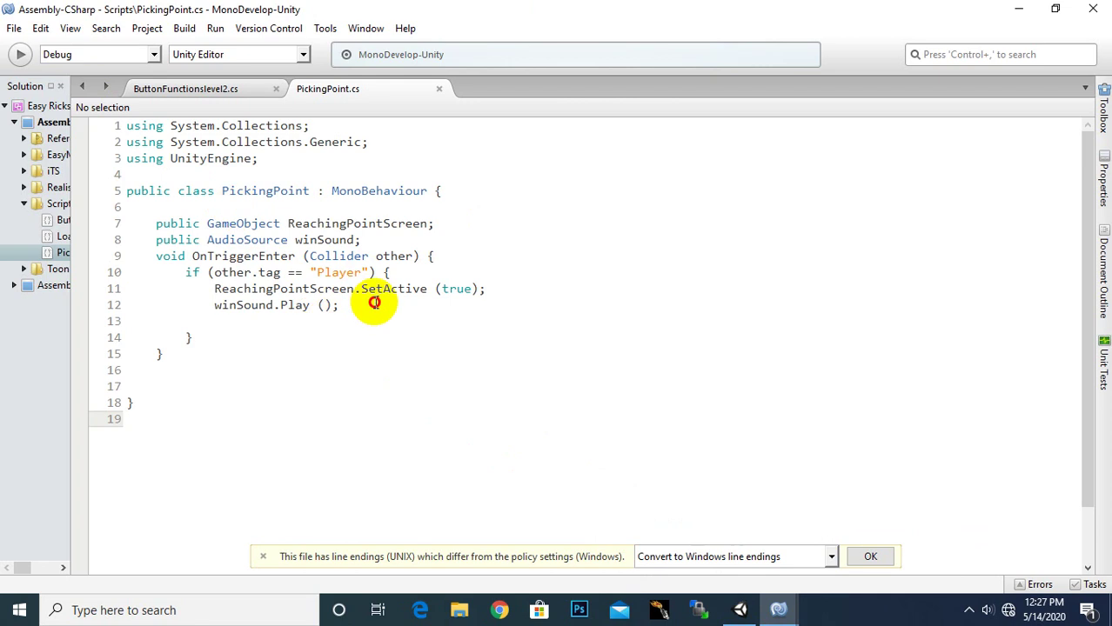
key("Return")
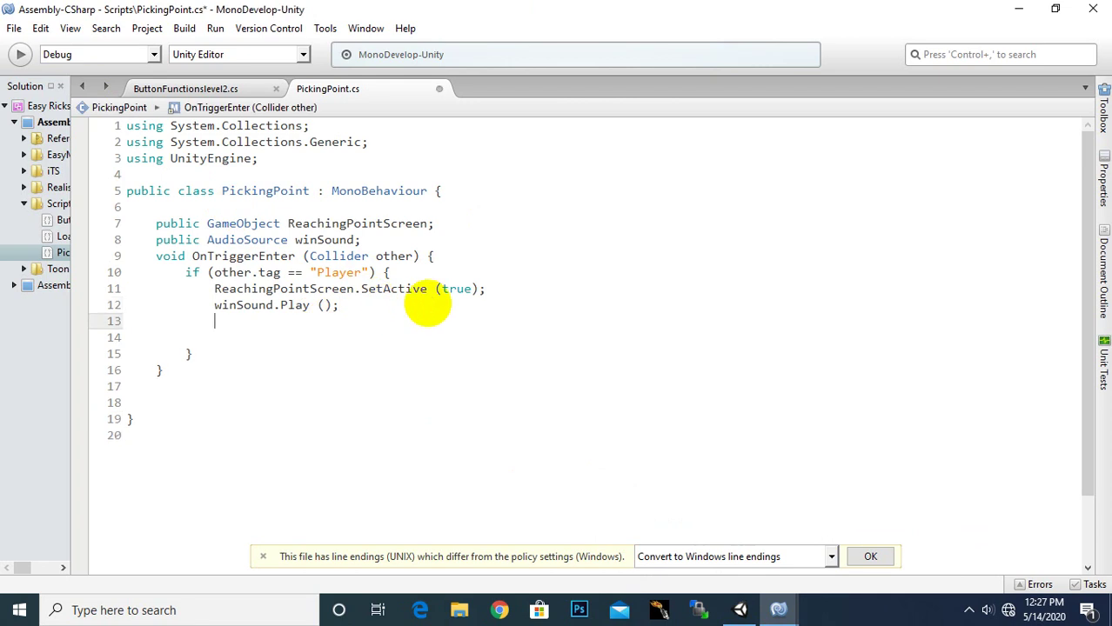
type("if")
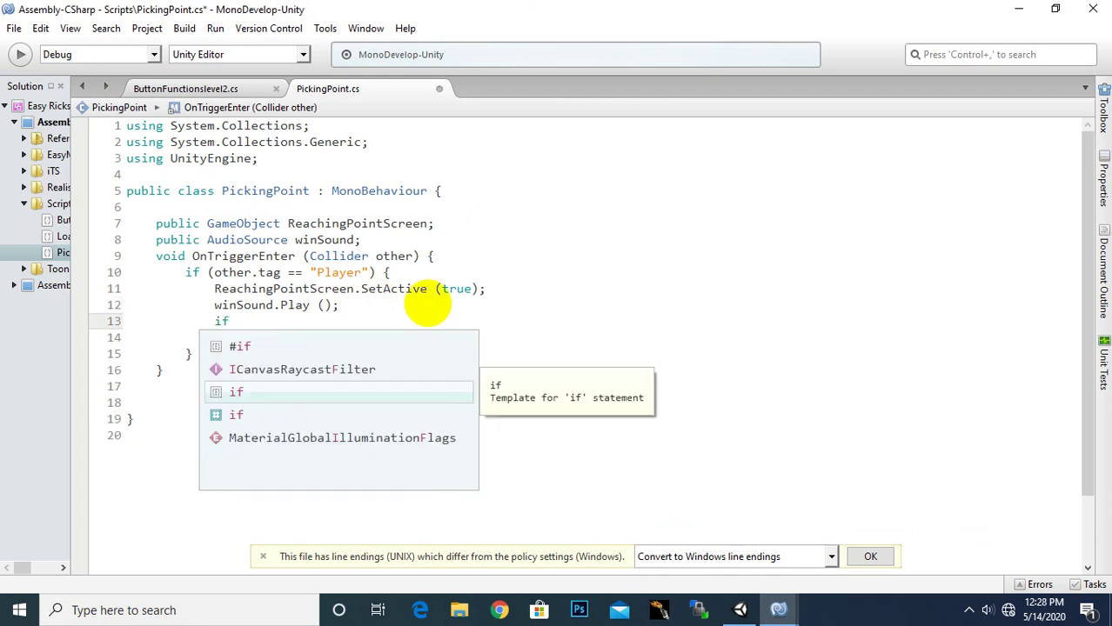
type("(time")
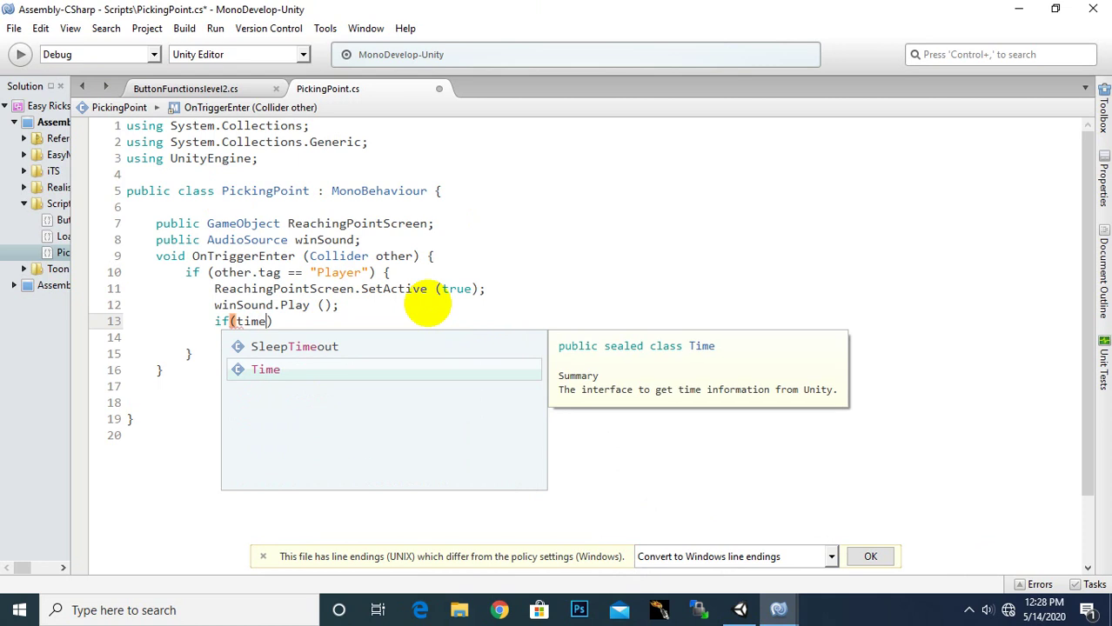
type(".tim")
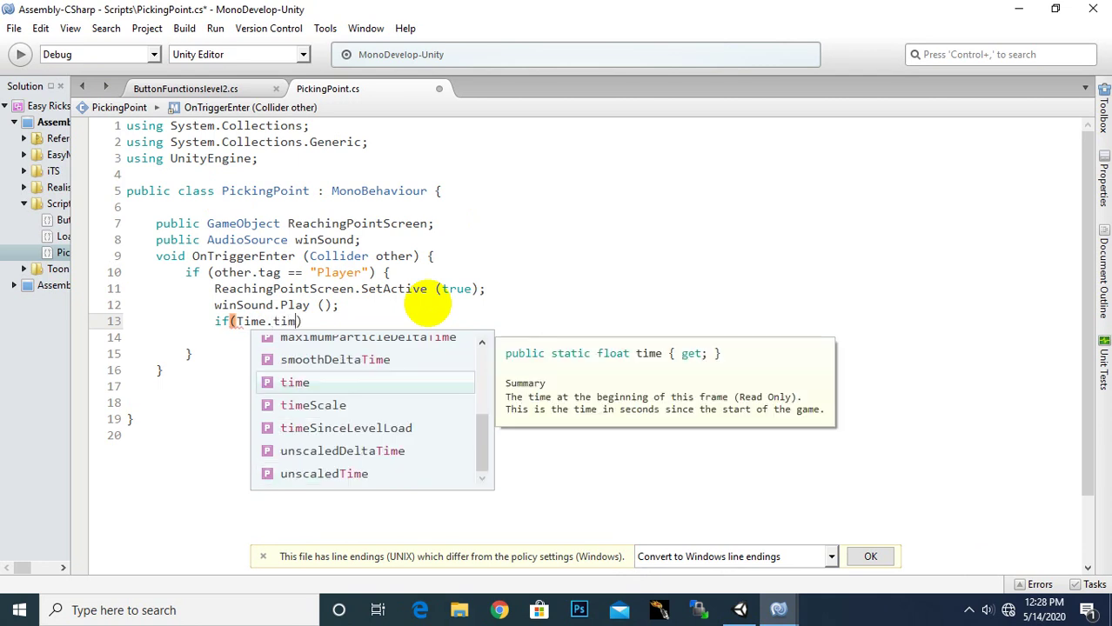
key("Down")
key("Return")
type("=")
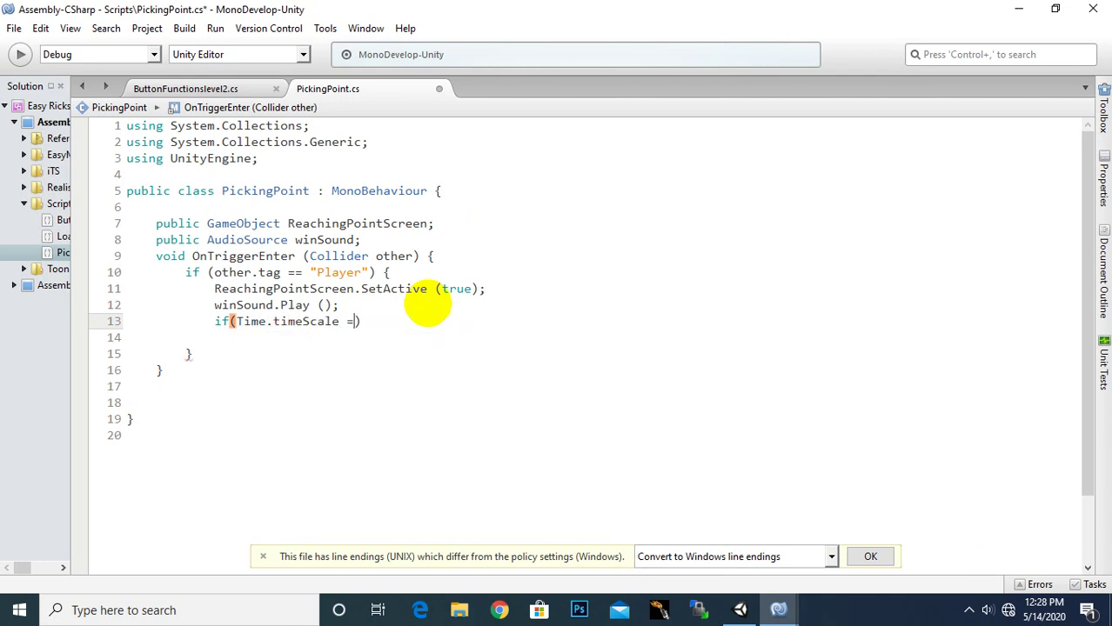
type("= 1")
key("End")
type("{")
key("Return")
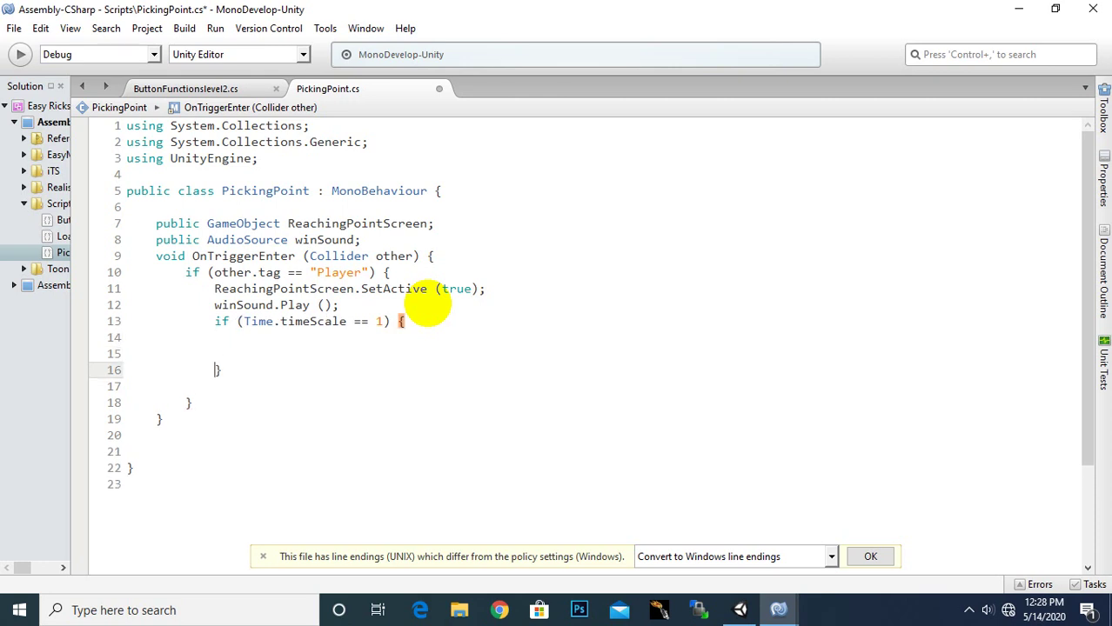
Inside the block set Time.timeScale = 0f, and change the condition to 1.0f
type("time.")
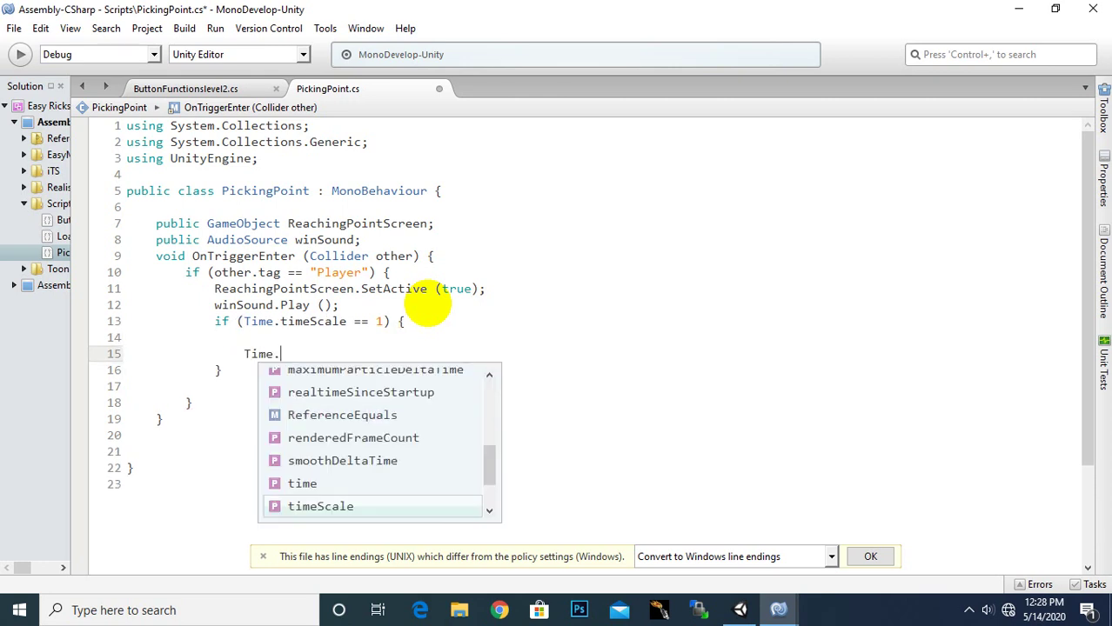
type("time")
key("Down")
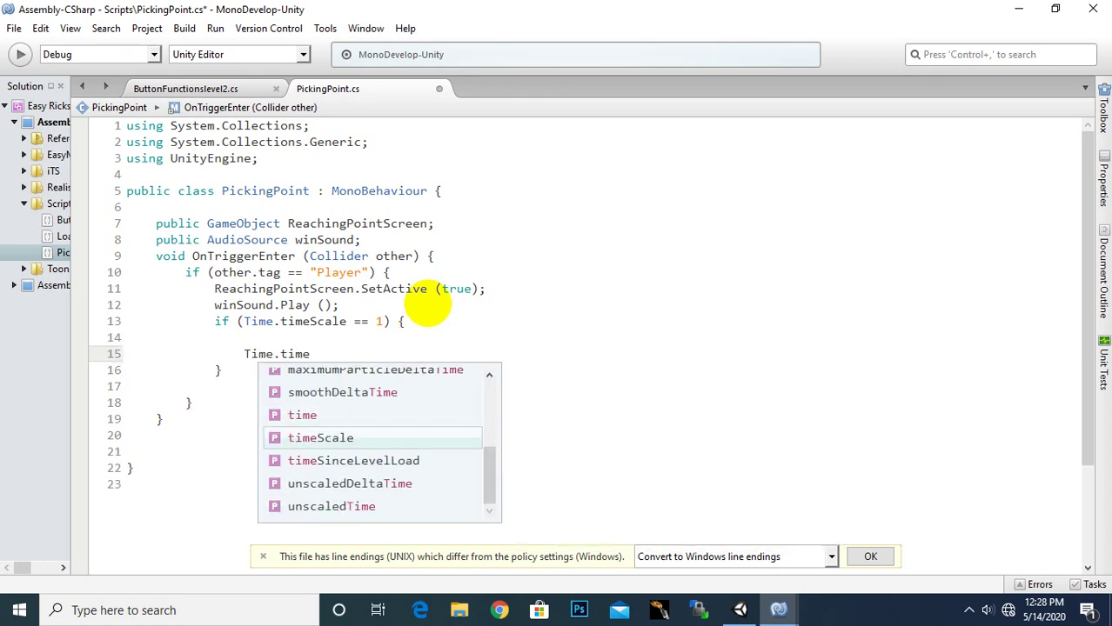
key("Return")
type("= ")
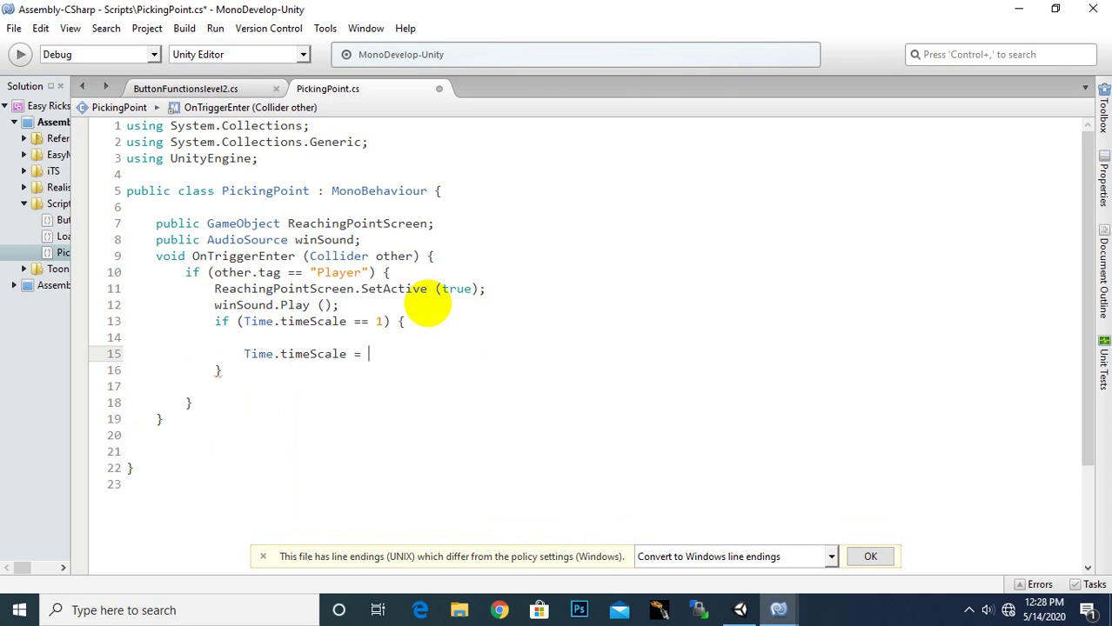
type("0f;")
type("f")
key("Up")
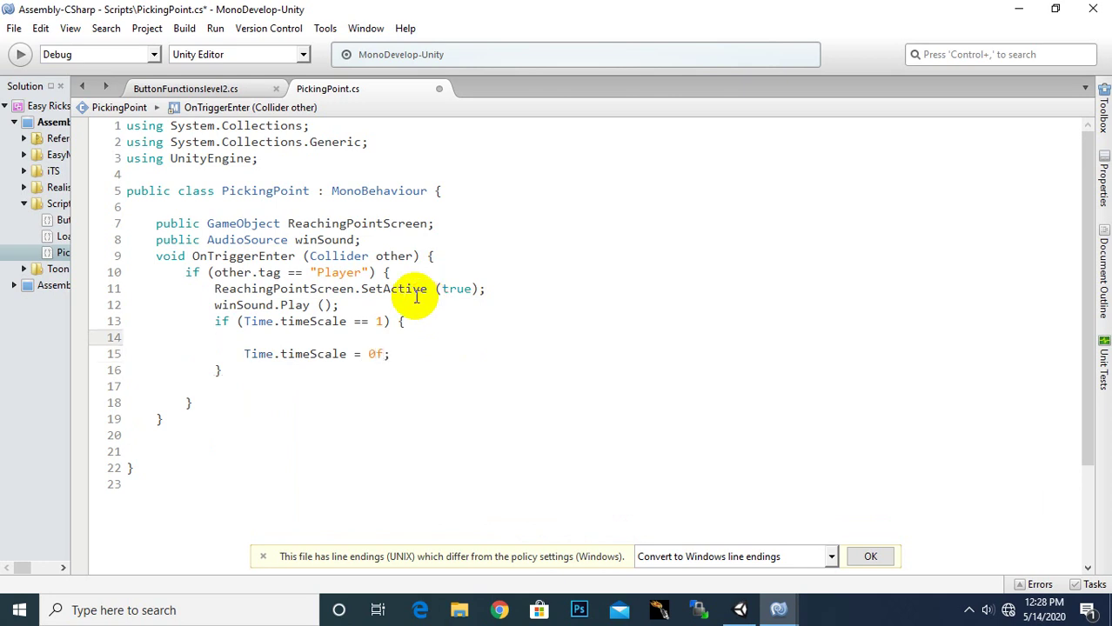
left_click(386, 321)
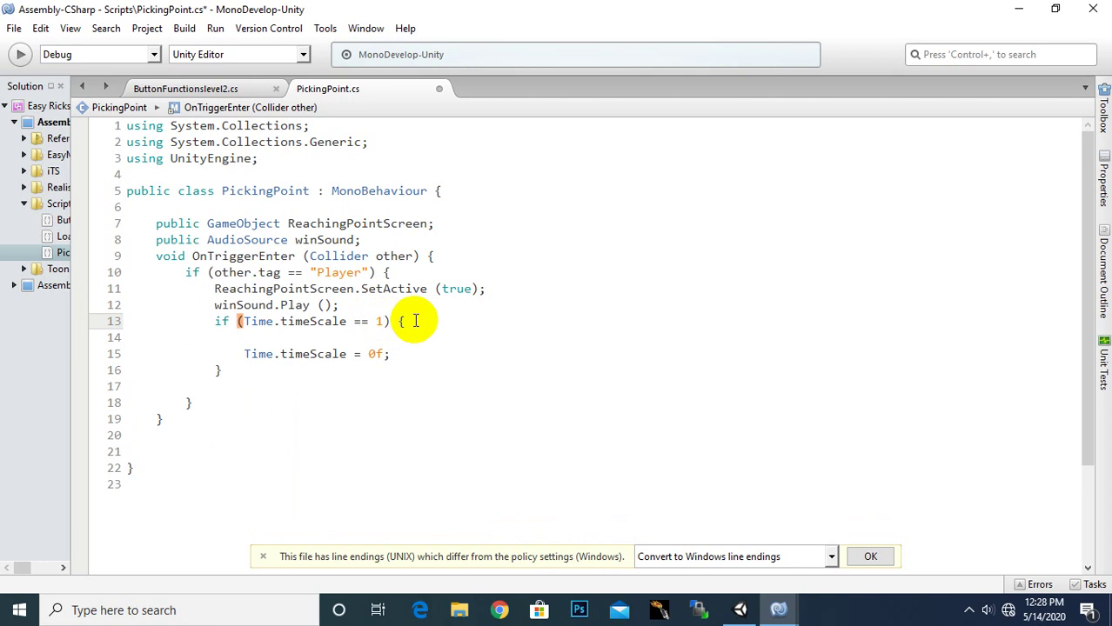
type("0")
key("BackSpace")
type(".0f")
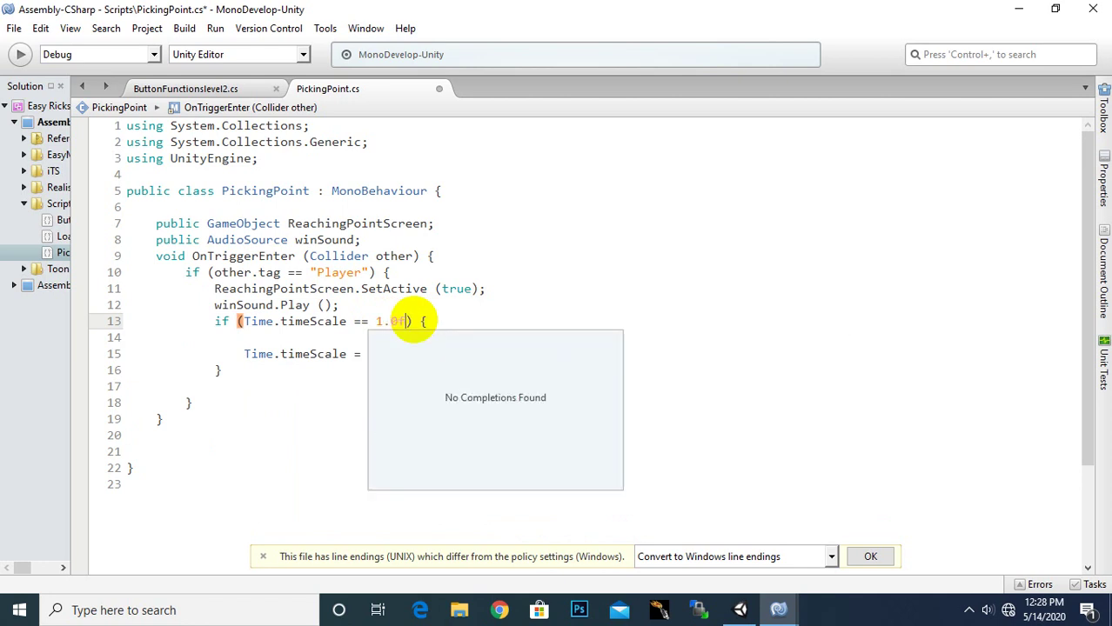
type("0f;")
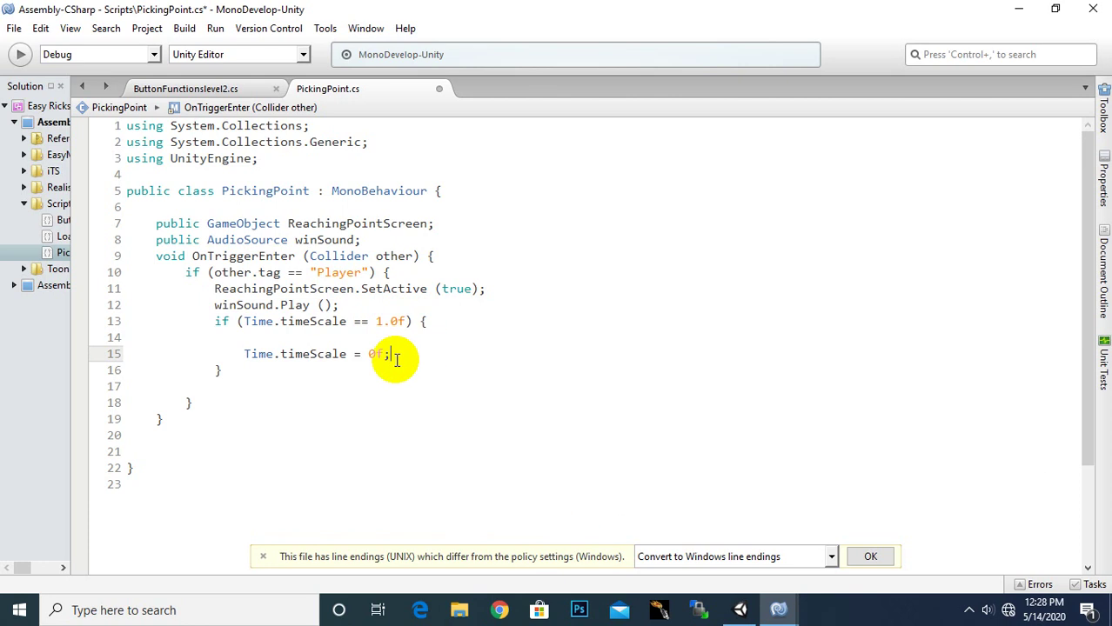
left_click(263, 373)
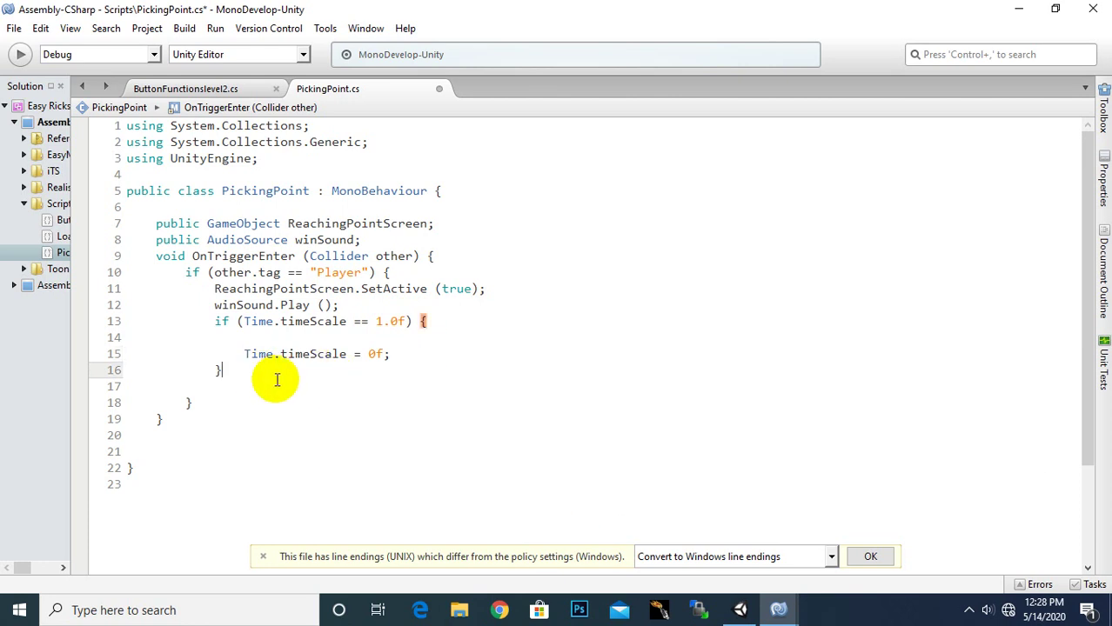
Add an else block that sets Time.timeScale = 1f
key("Return")
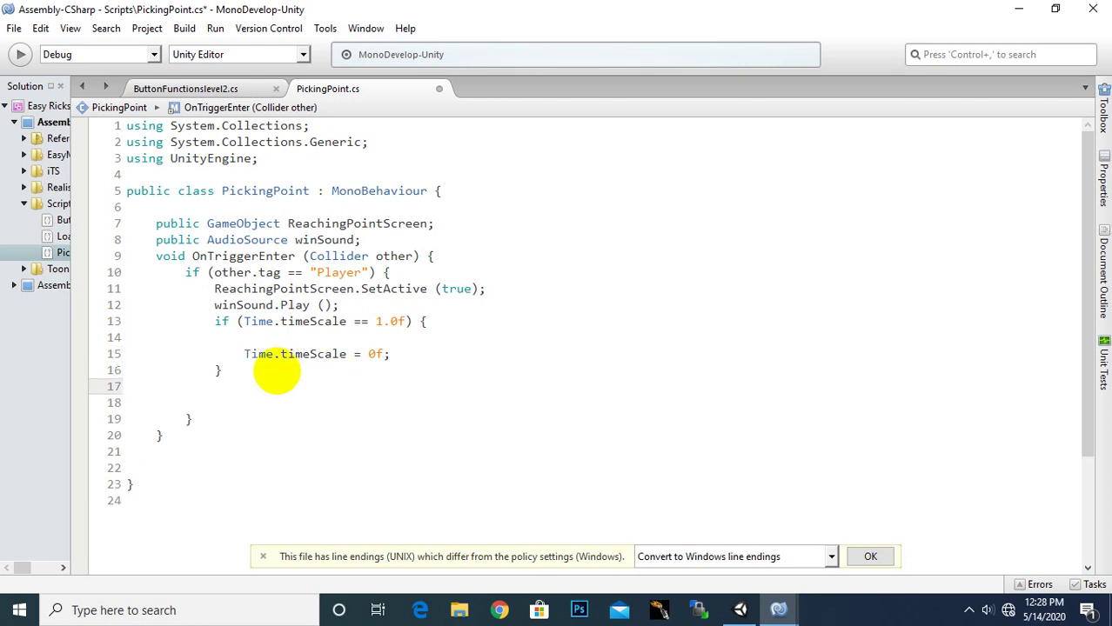
type("else")
key("Escape")
type("{")
key("Return")
key("Up")
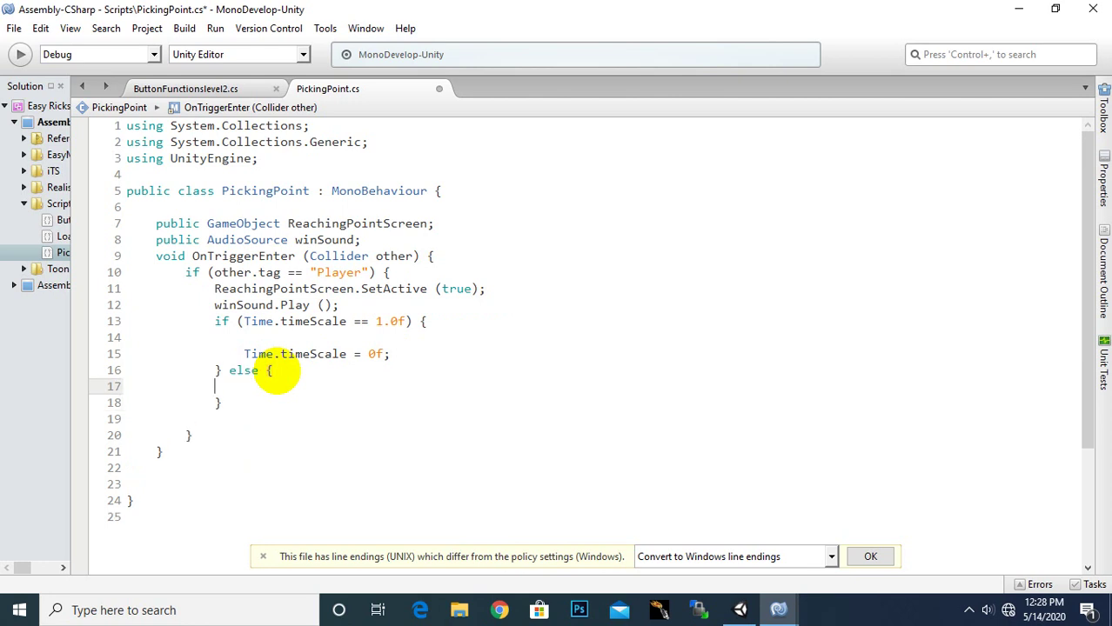
type("time")
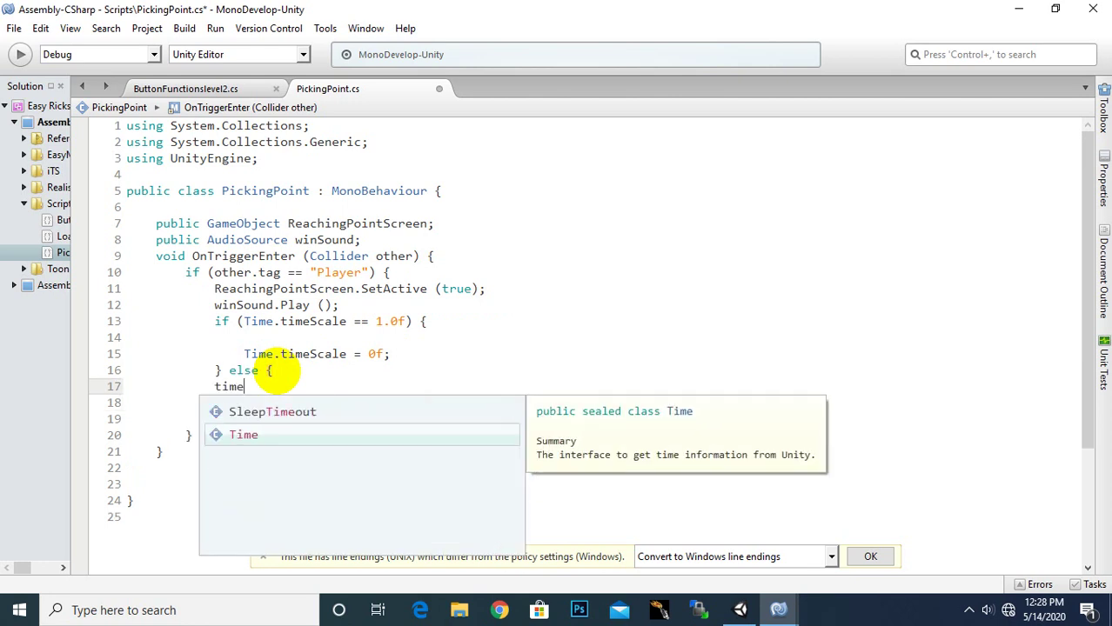
type(".time")
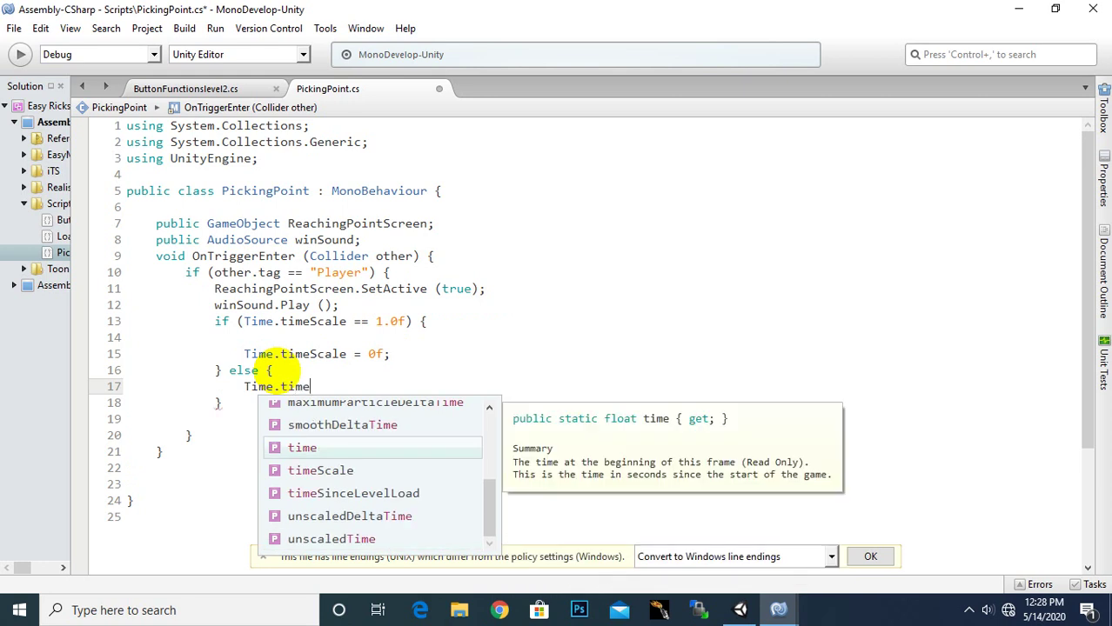
key("Down")
key("Return")
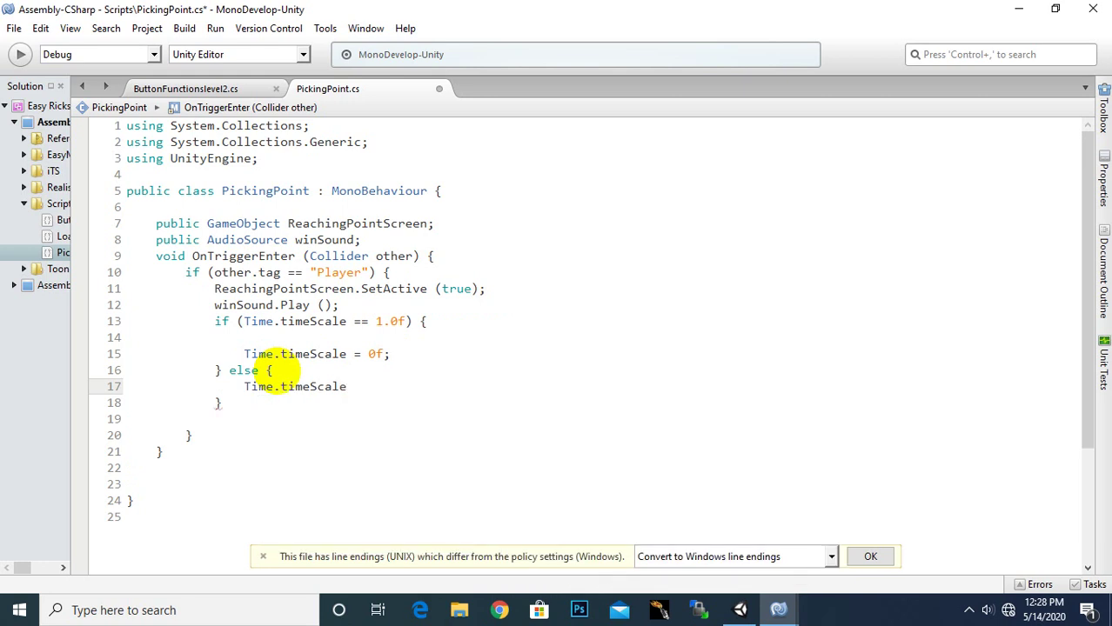
type("= 1f")
key("Down")
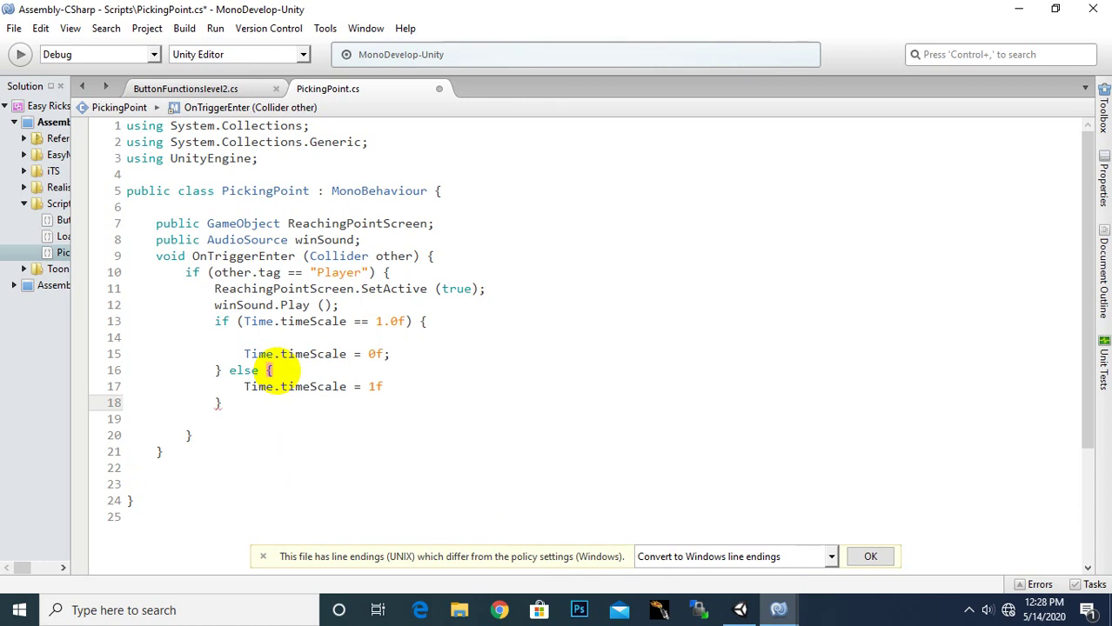
Change the value to 1.0f; with a semicolon, save PickingPoint.cs, and return to Unity
left_click(385, 386)
left_click(374, 386)
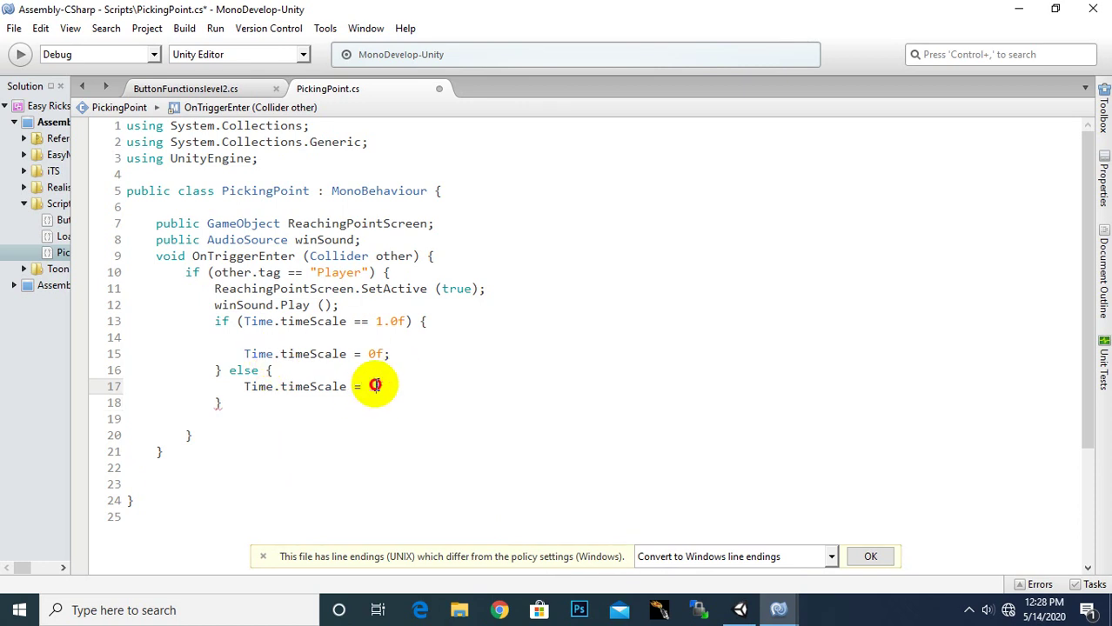
type(".0f")
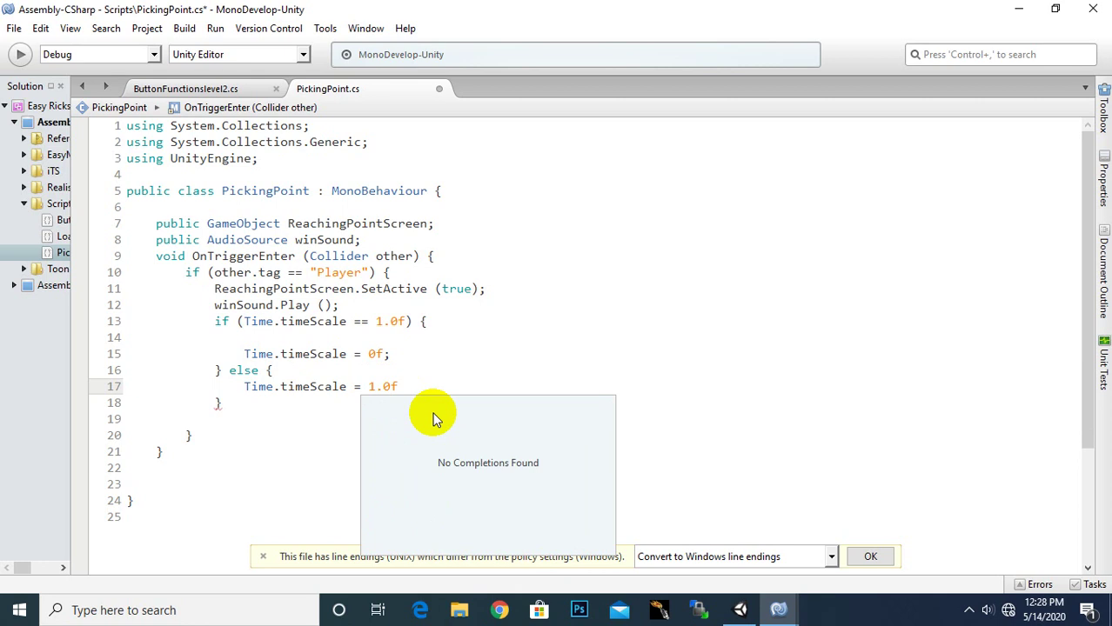
left_click(405, 387)
type(";")
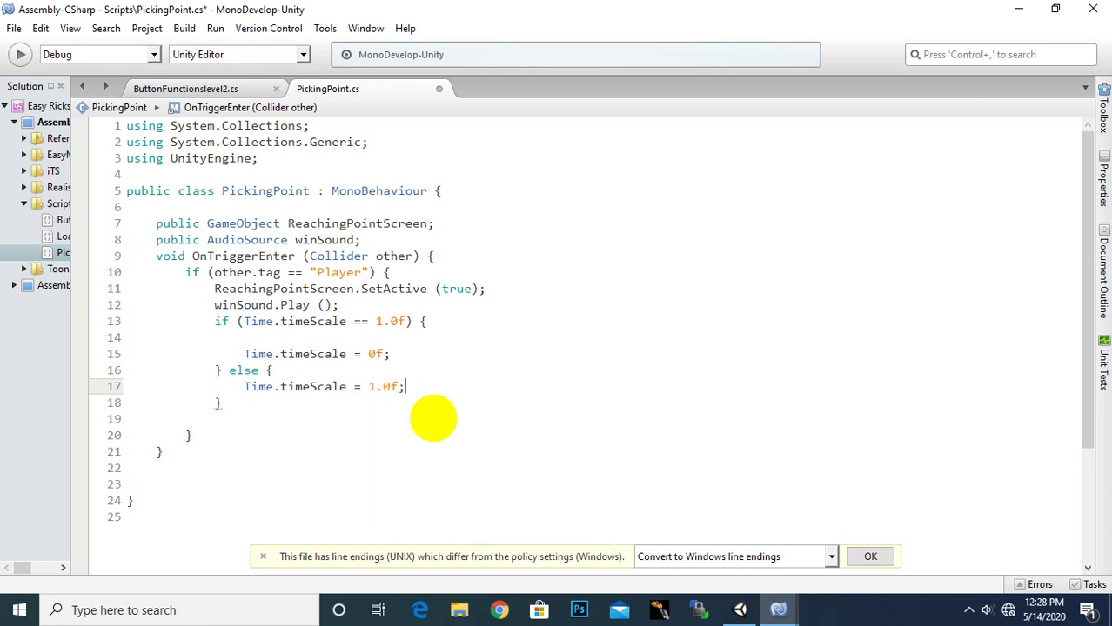
key("ctrl+s")
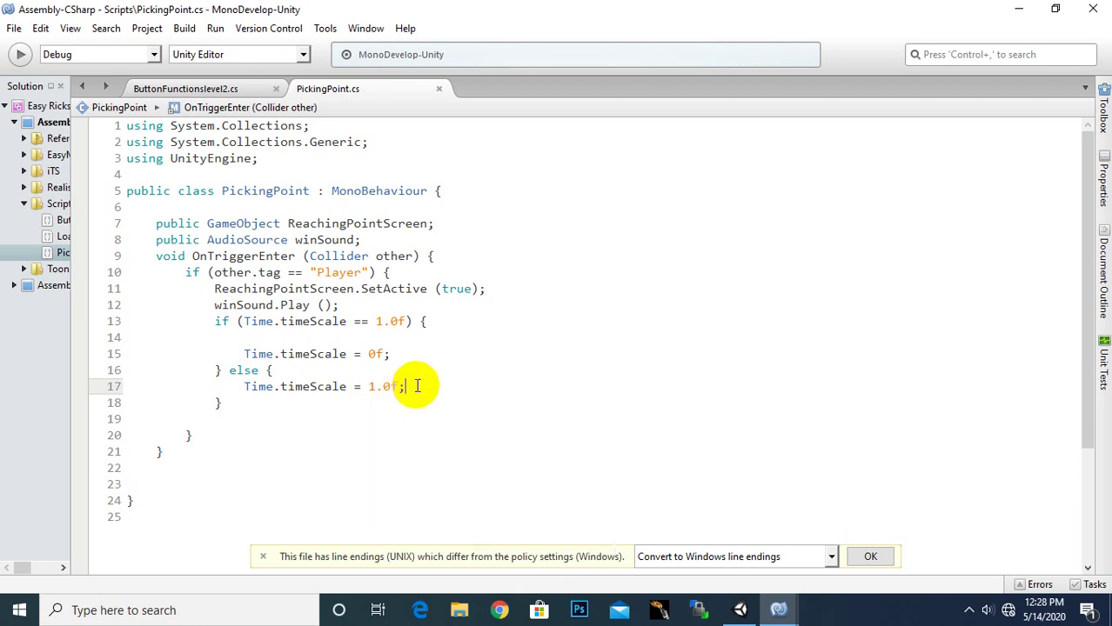
left_click(738, 609)
right_click_drag(422, 96, 496, 154)
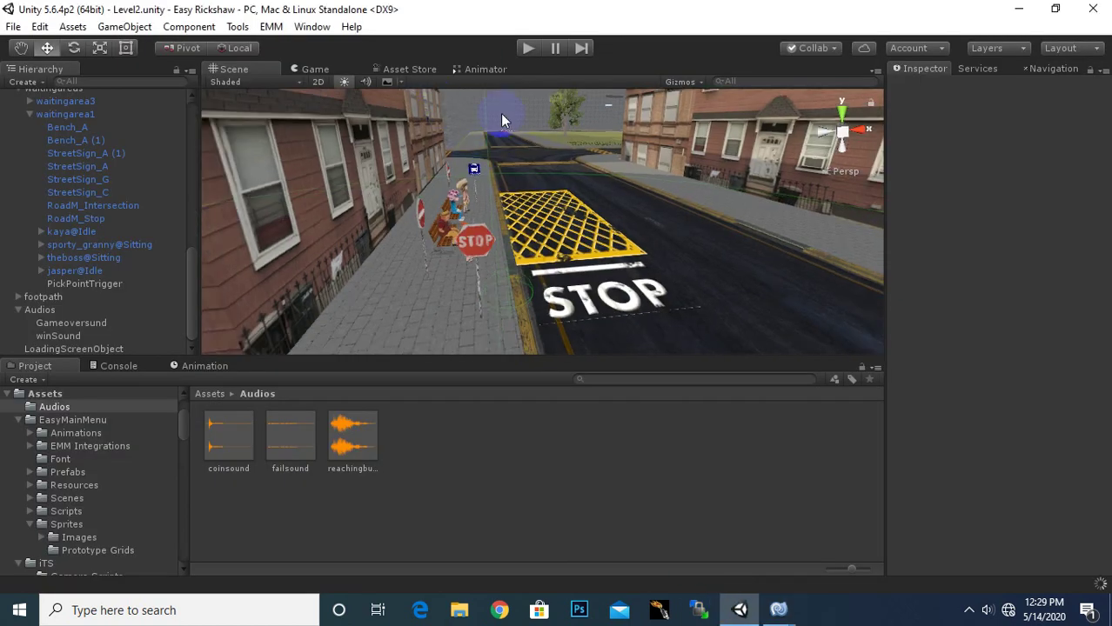
left_click(528, 50)
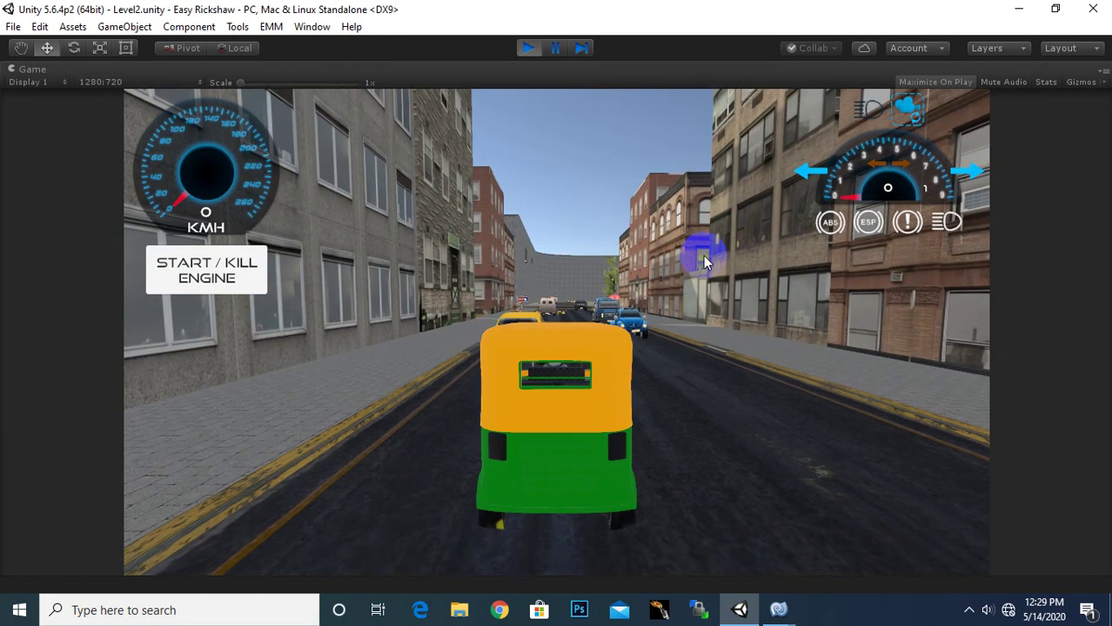
key("Up")
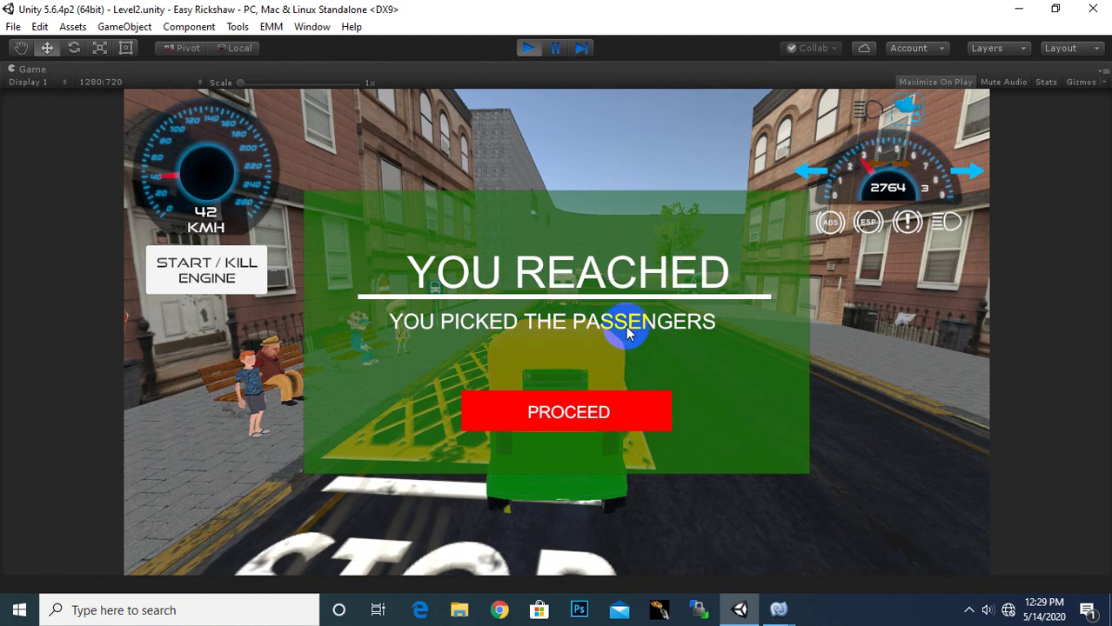
left_click(539, 417)
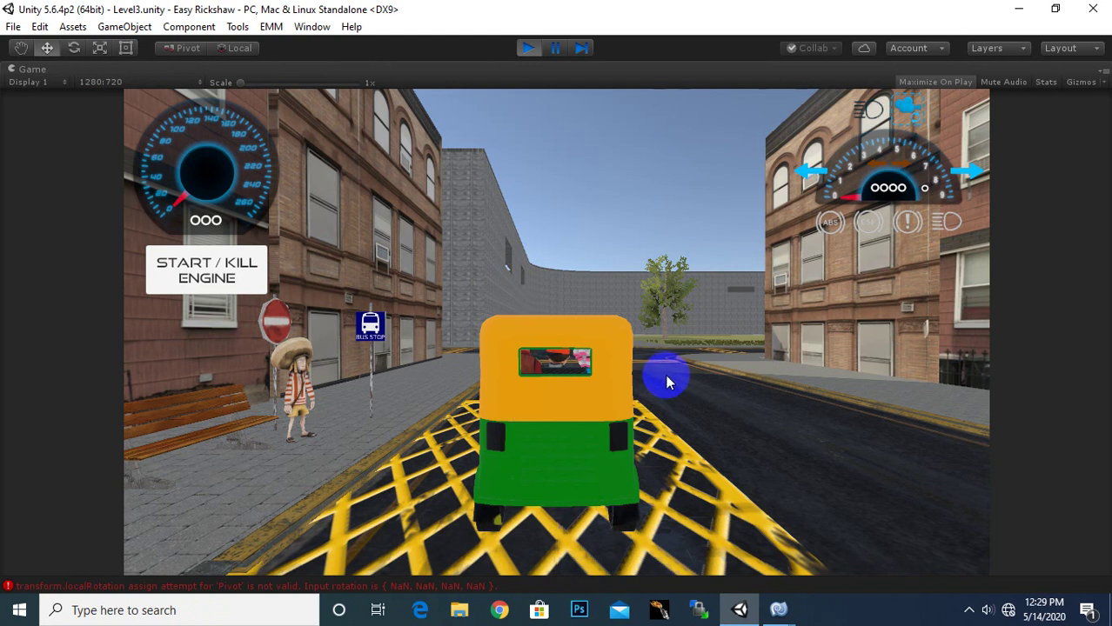
left_click(576, 337)
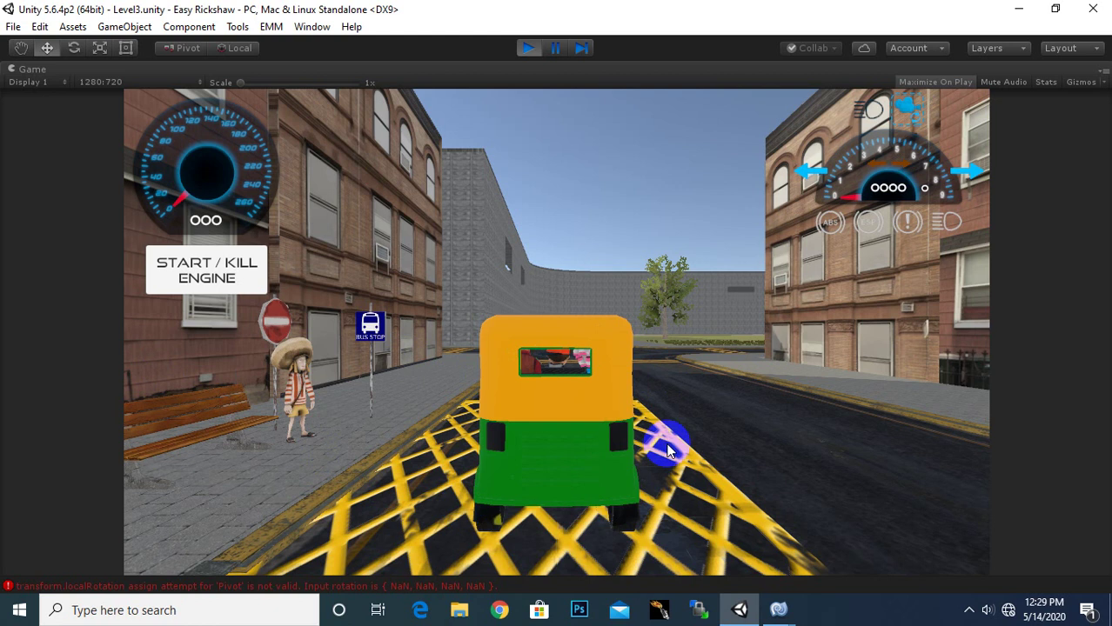
left_click(607, 392)
left_click_drag(598, 401, 570, 391)
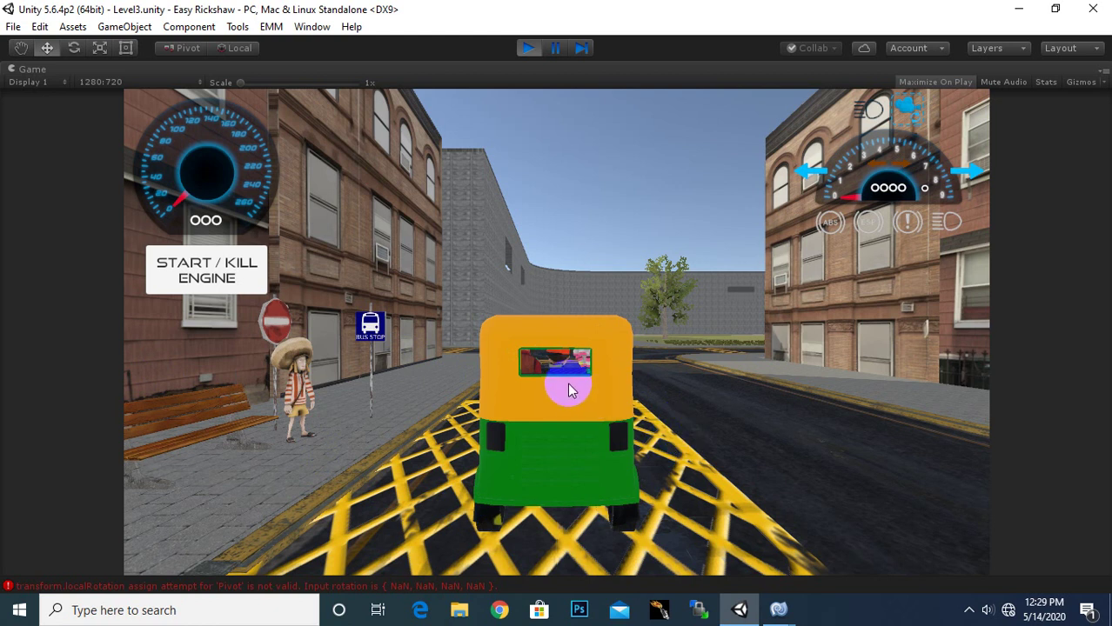
left_click(527, 47)
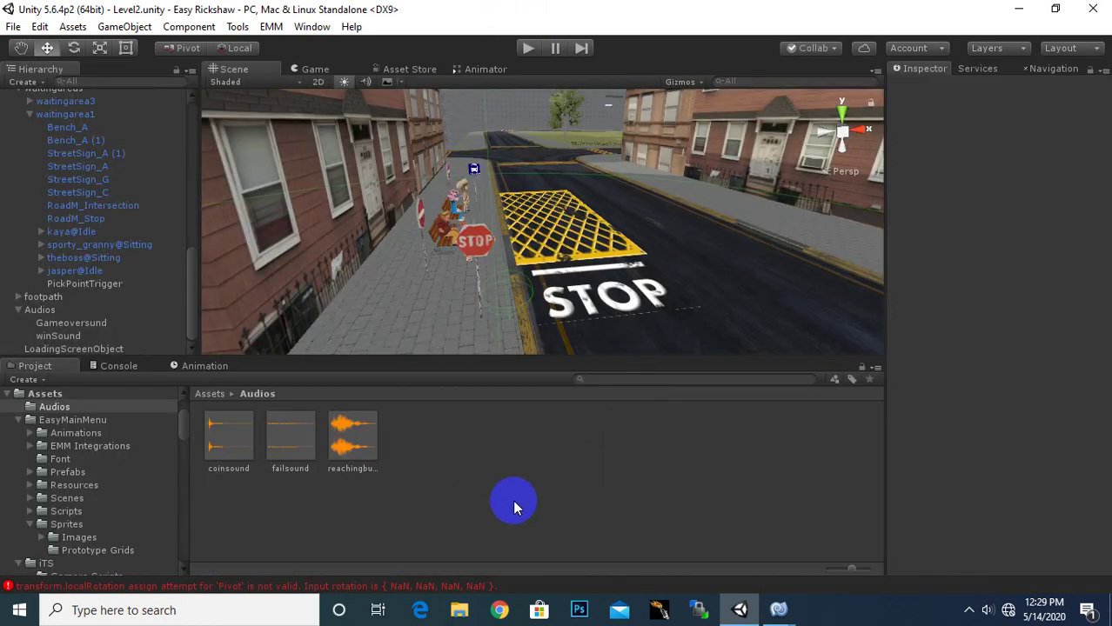
Select the LoadingBar script in the Assets > Scripts folder of the Project panel
left_click(210, 394)
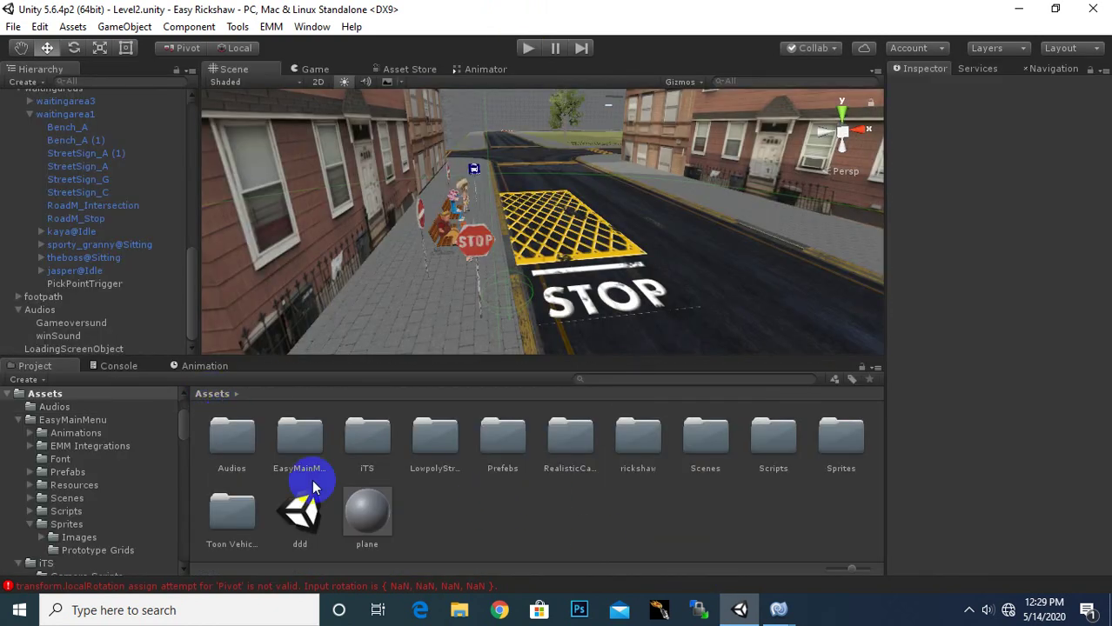
mouse_move(783, 610)
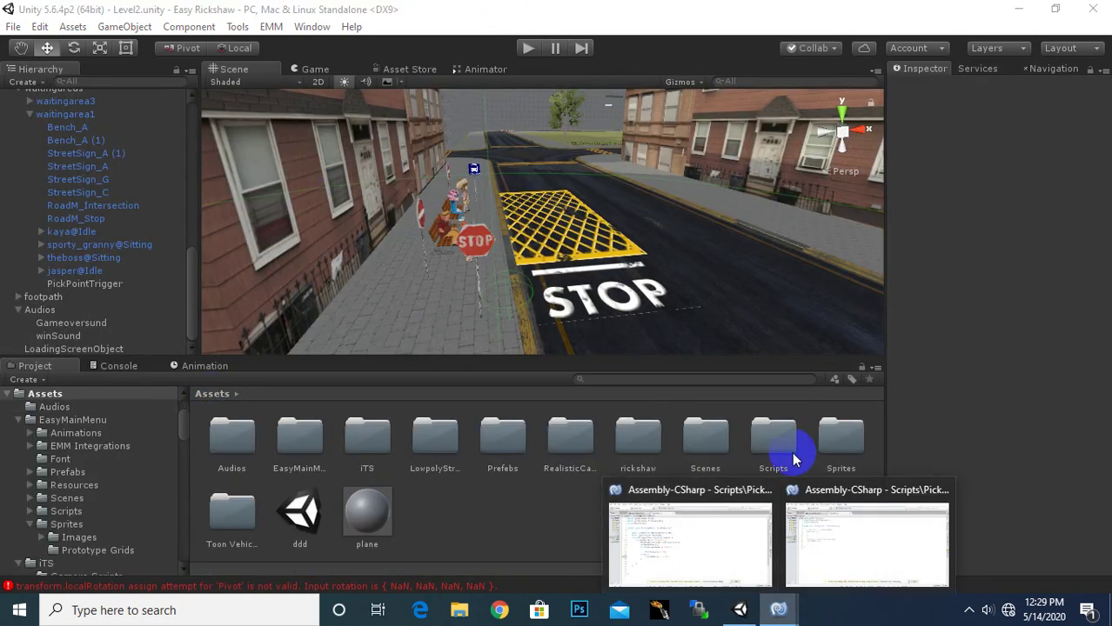
left_click(835, 522)
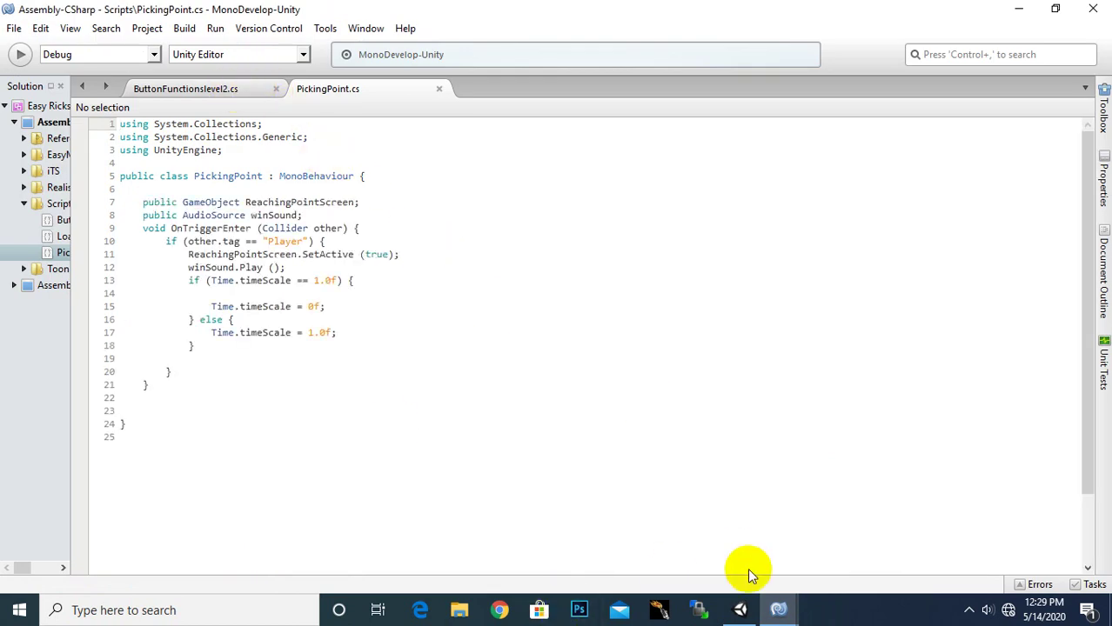
left_click(739, 609)
double_click(773, 440)
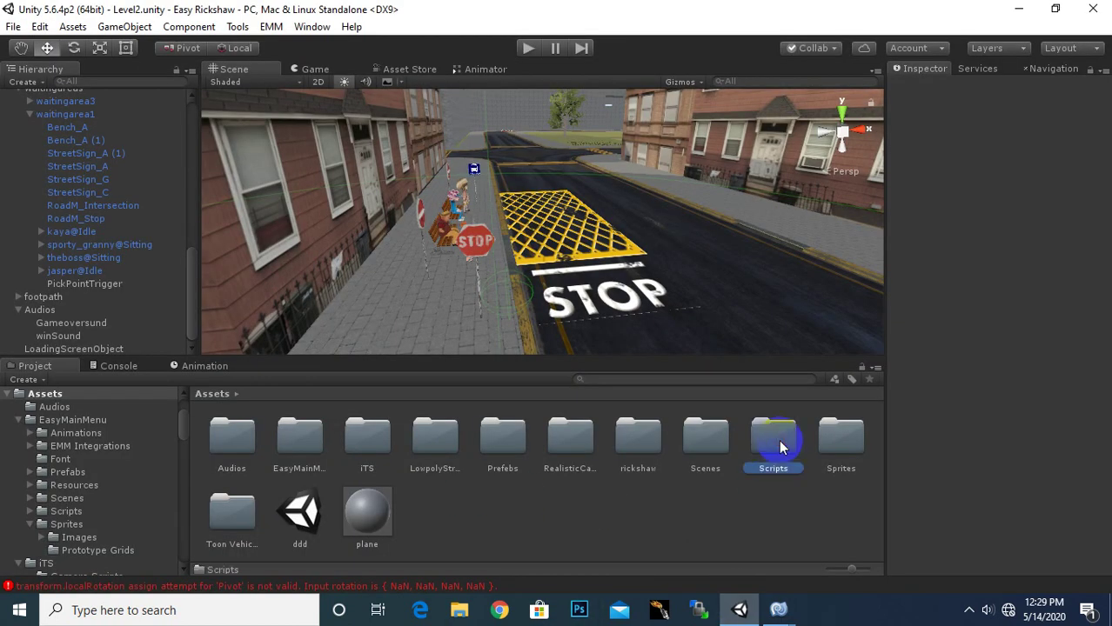
left_click(292, 444)
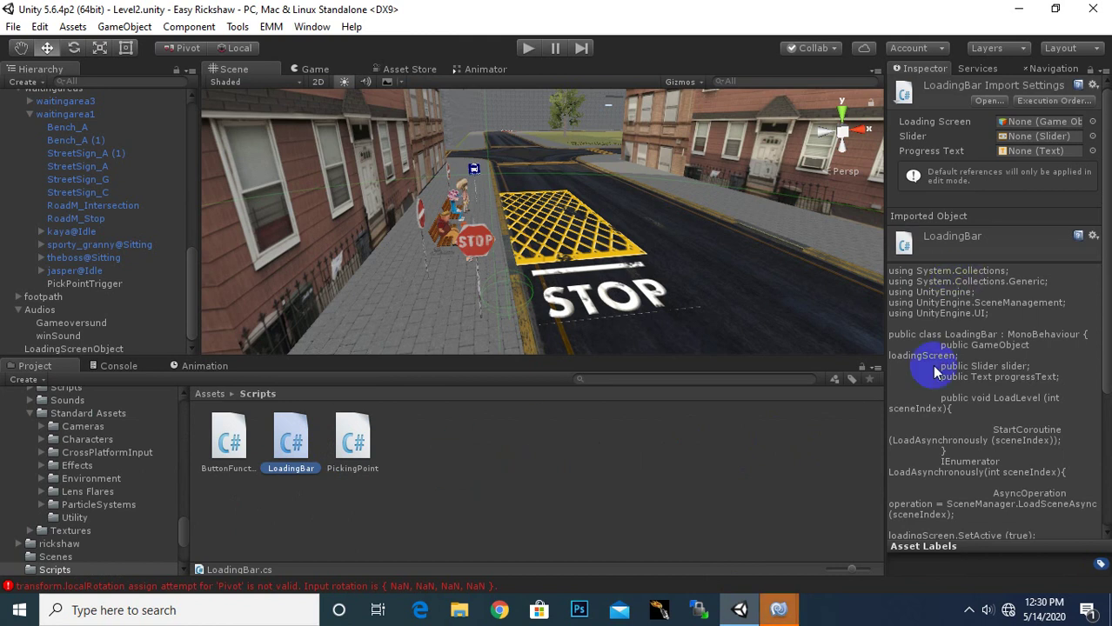
Bring up MonoDevelop showing LoadingBar.cs, dismissing the error report with Do Not Send
mouse_move(778, 612)
left_click(830, 548)
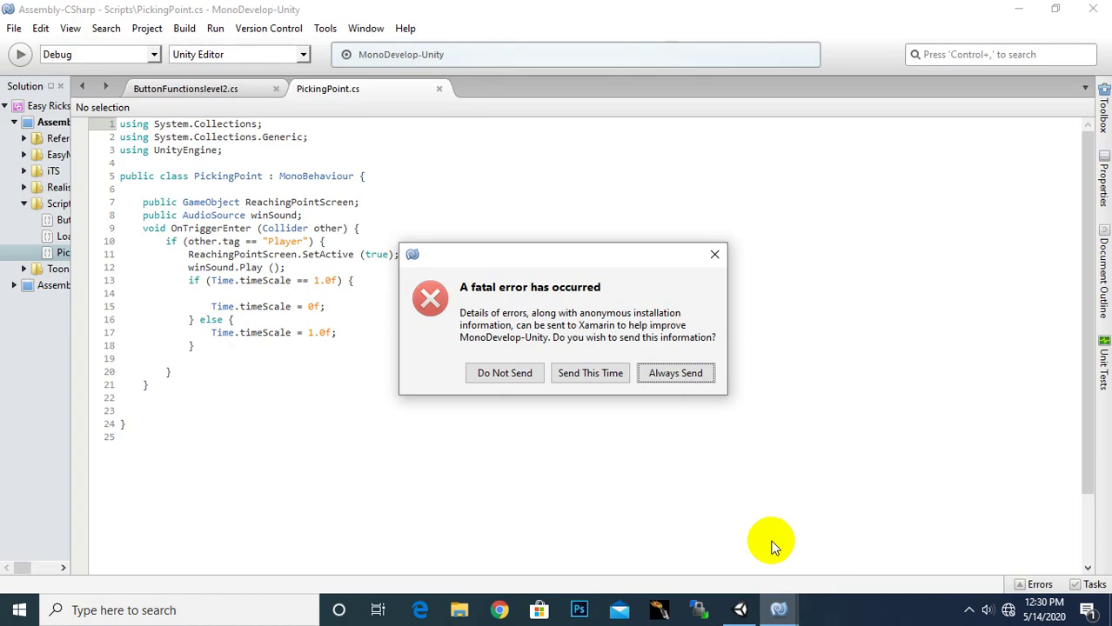
left_click(515, 371)
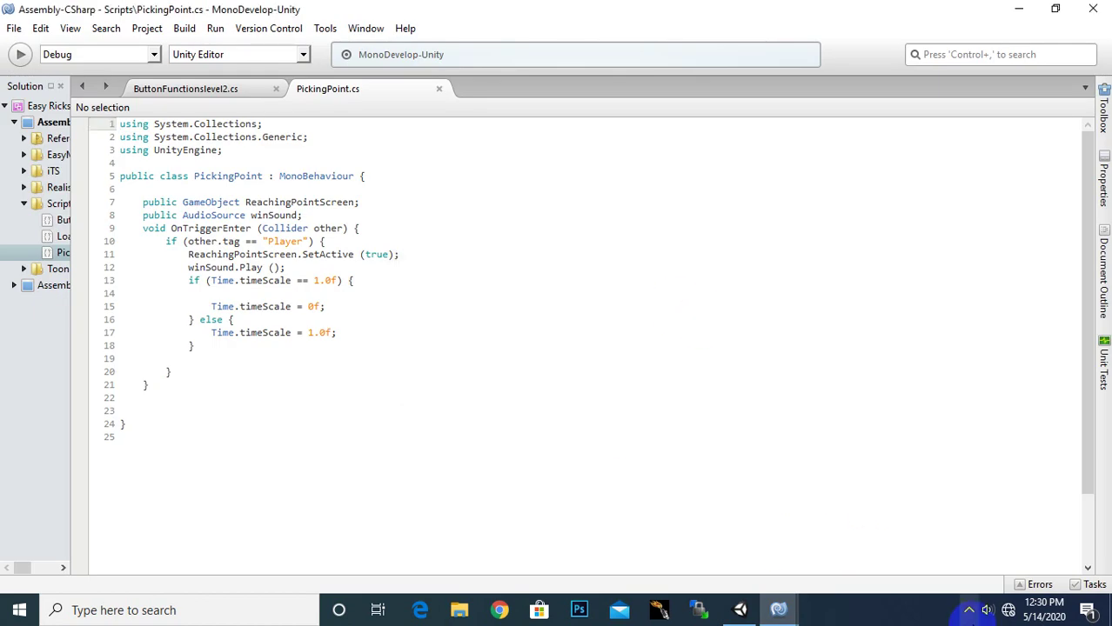
left_click(969, 610)
left_click(981, 559)
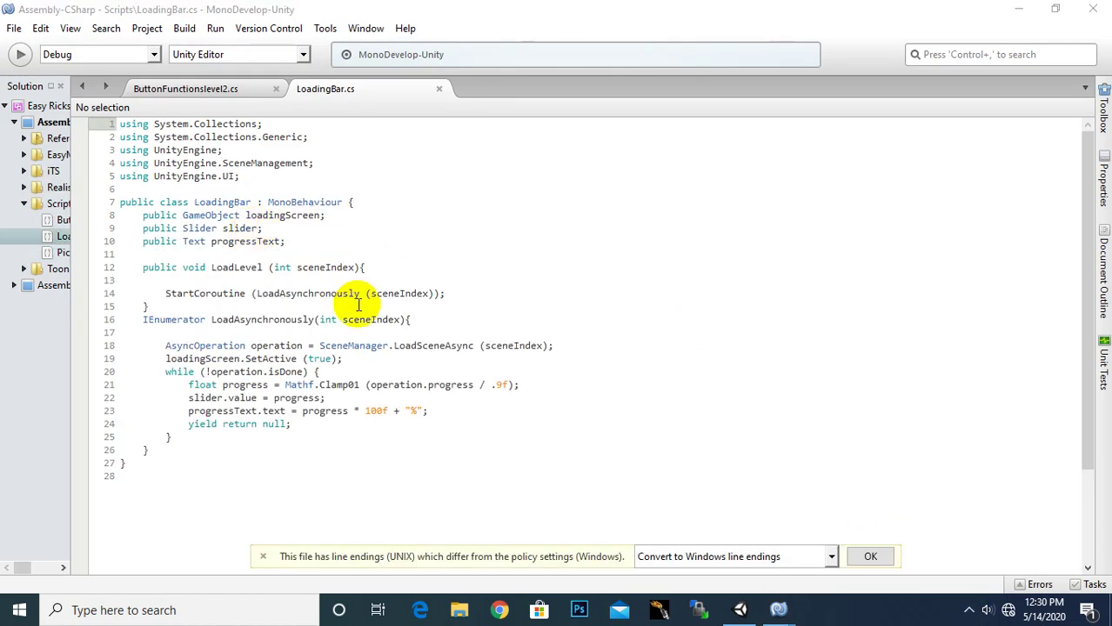
After the StartCoroutine line, add if (Time.timeScale == 0f) { Time.timeScale = 1.0f; }
left_click(512, 291)
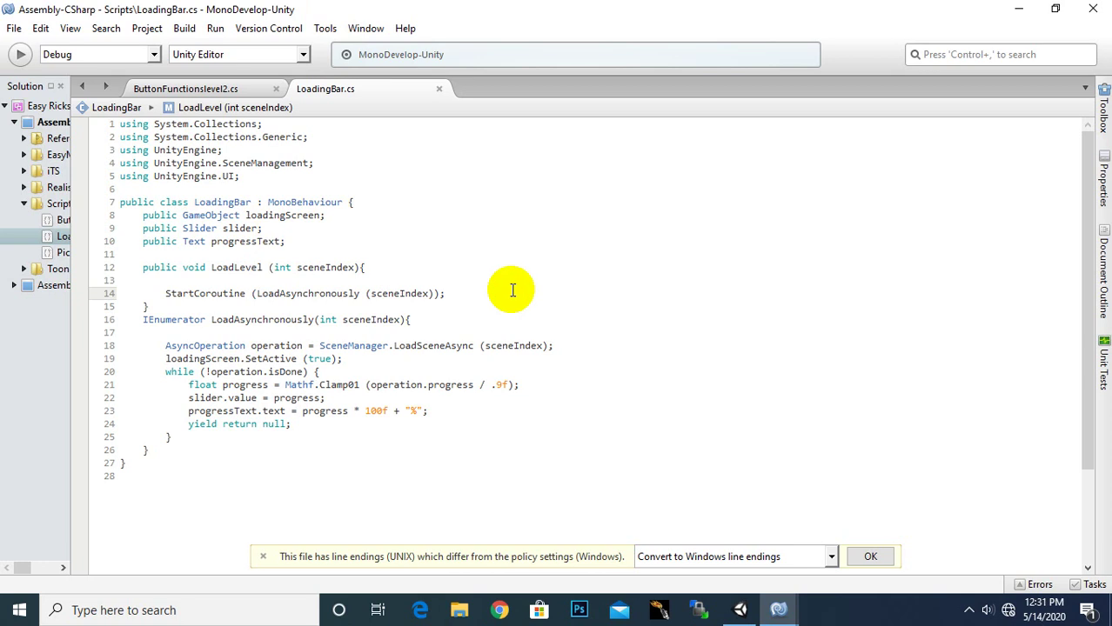
key("Return")
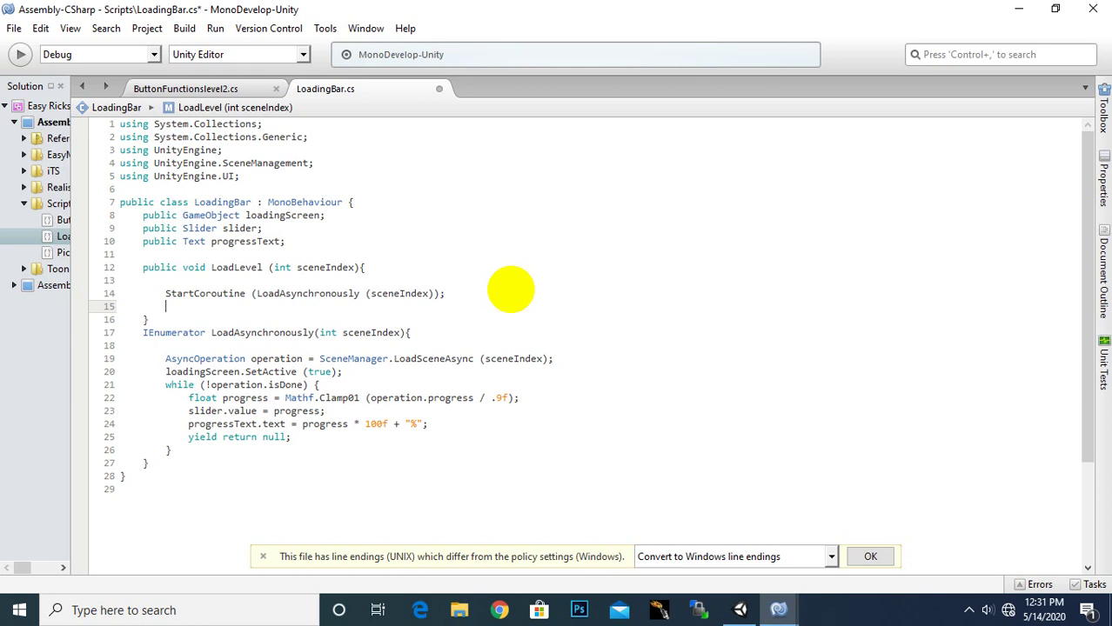
type("if")
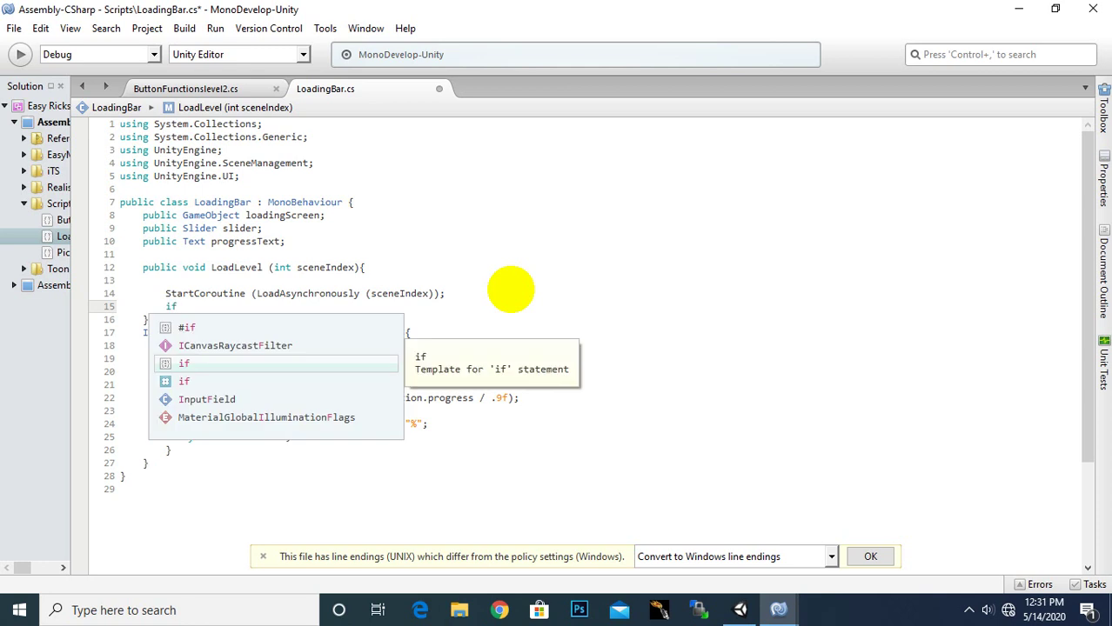
type("(Time")
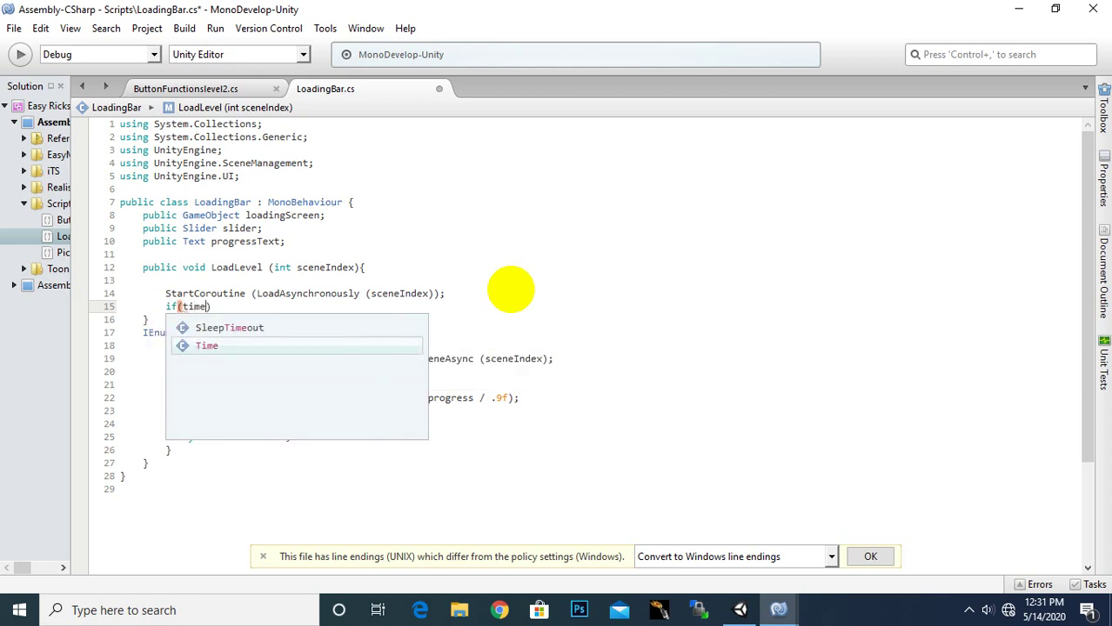
type(".")
type("ti")
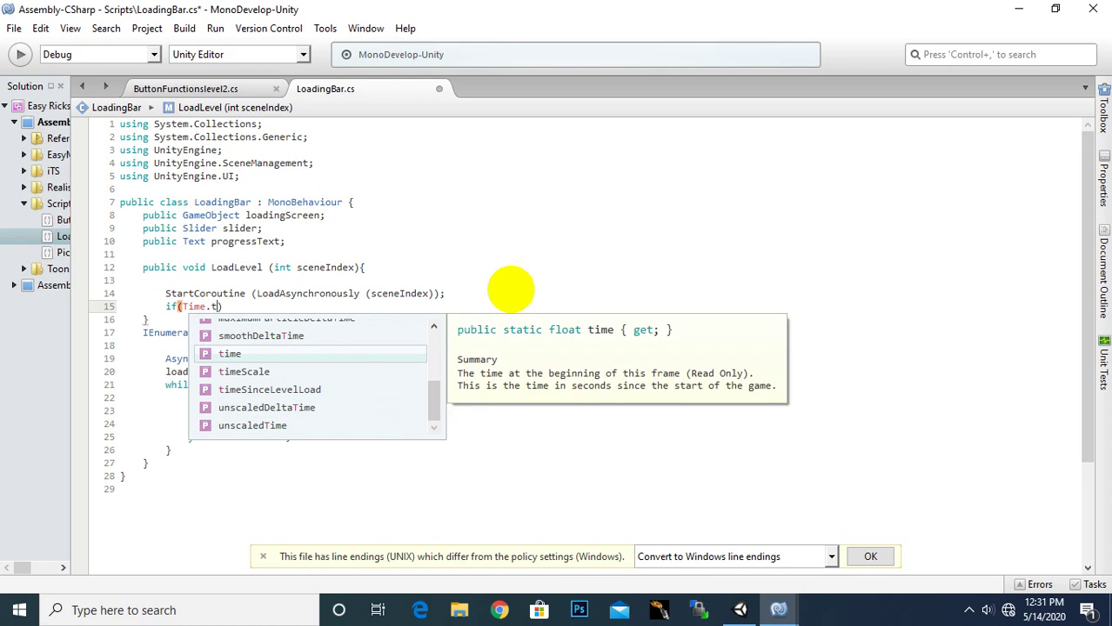
key("Down")
type("=")
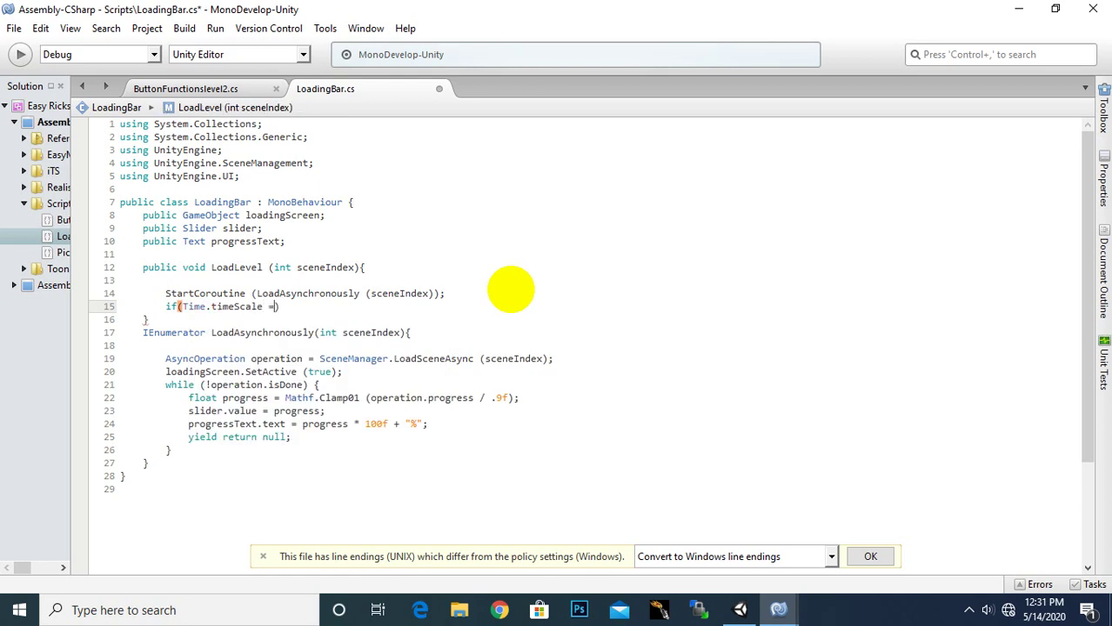
type("= 0) ")
type("{")
key("Return")
key("Return")
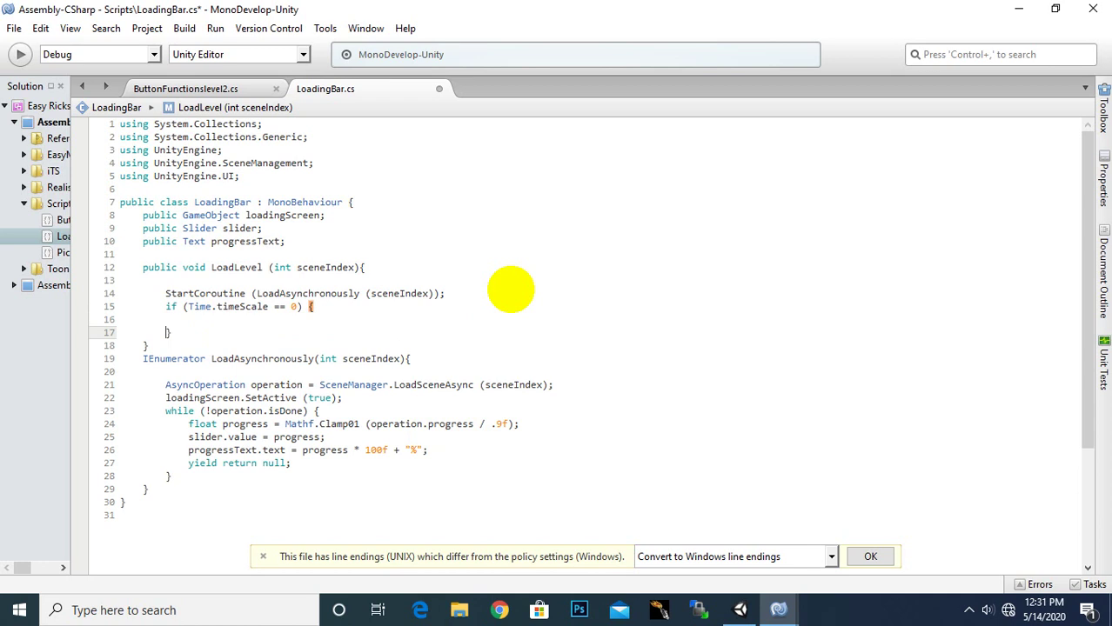
key("Up")
type("time")
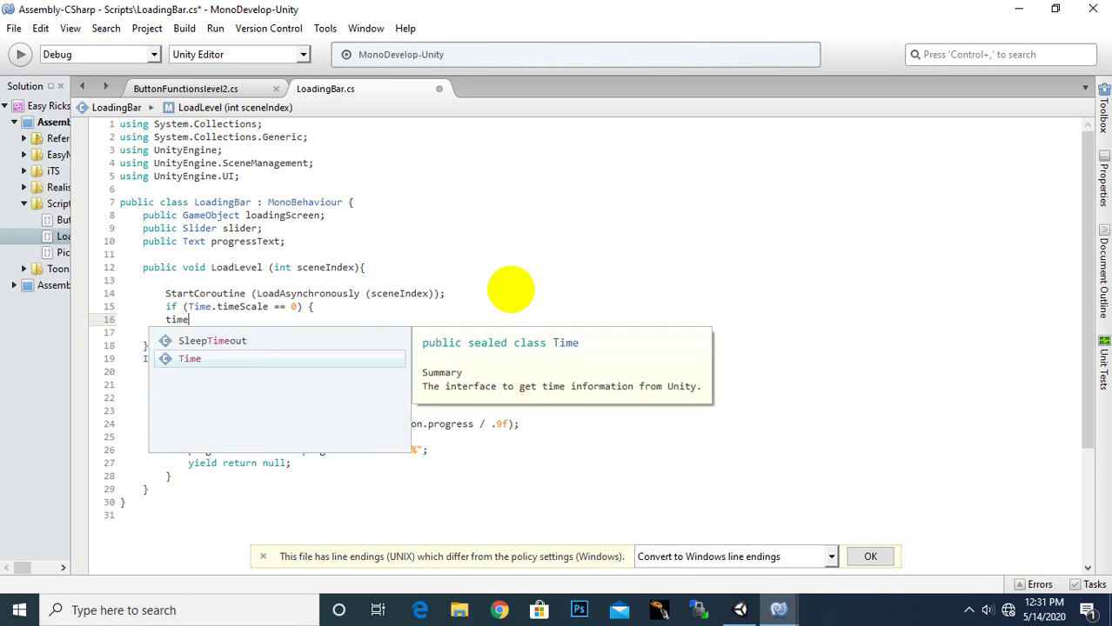
type(".ti")
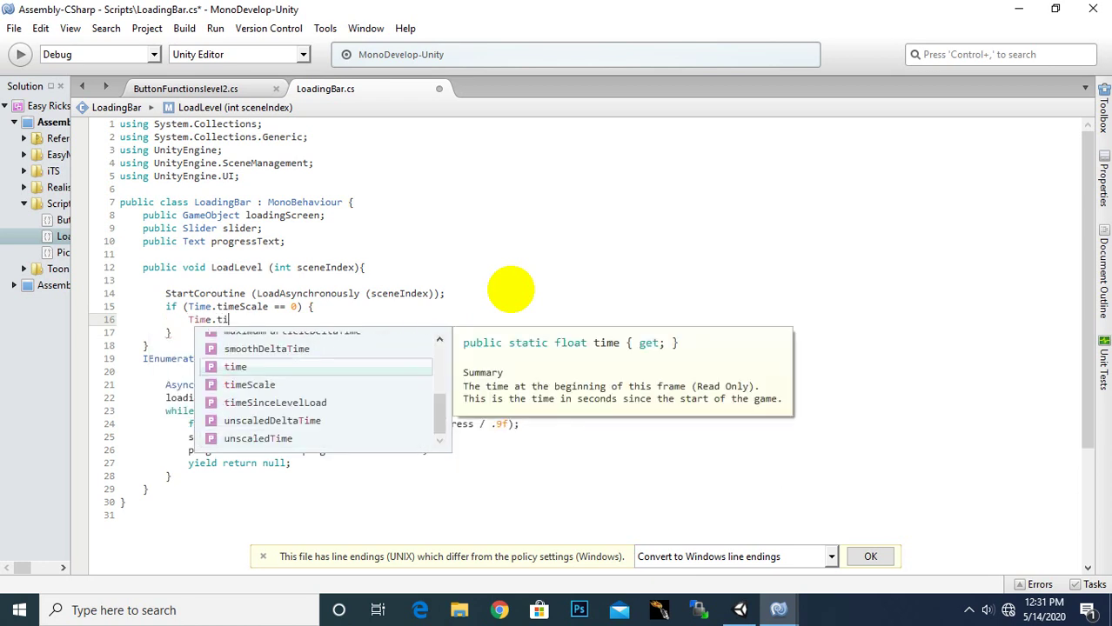
key("Down")
key("Return")
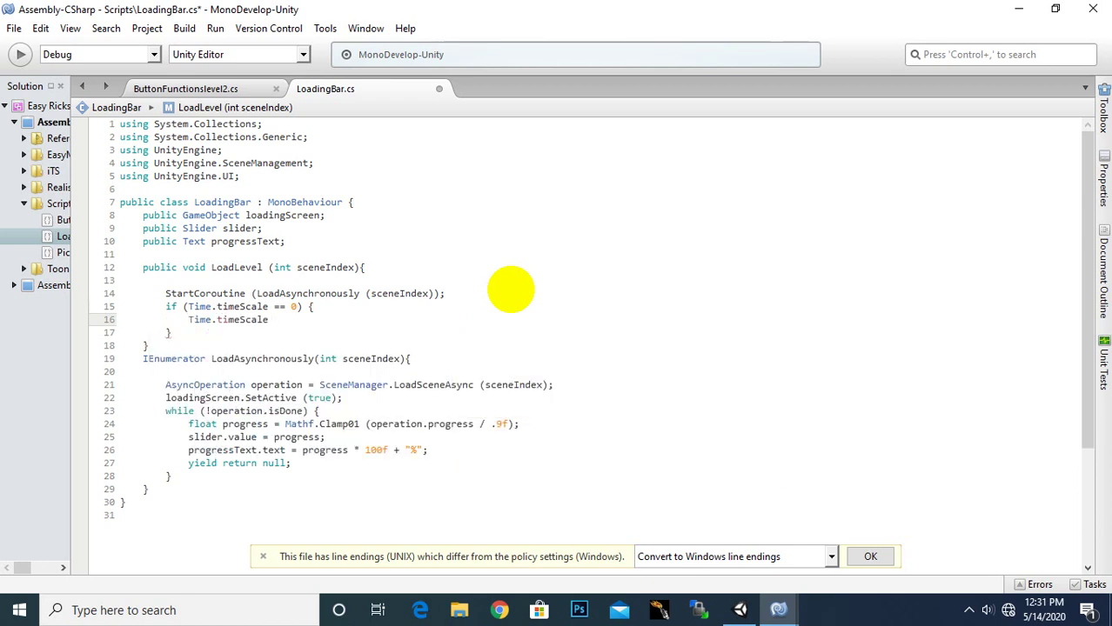
type("= 1.")
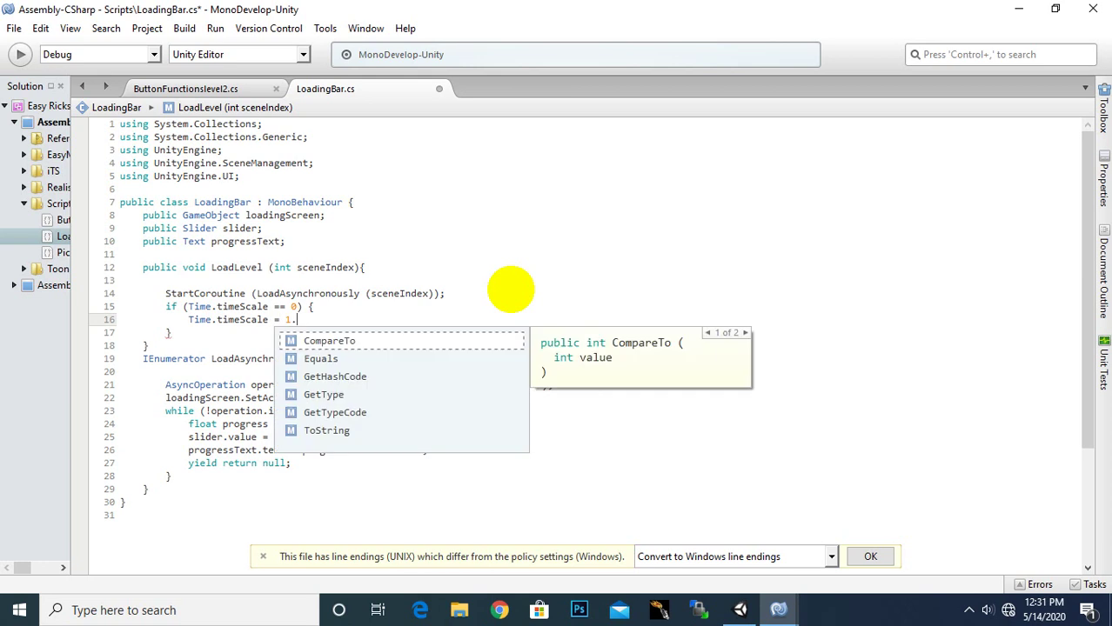
type("0f")
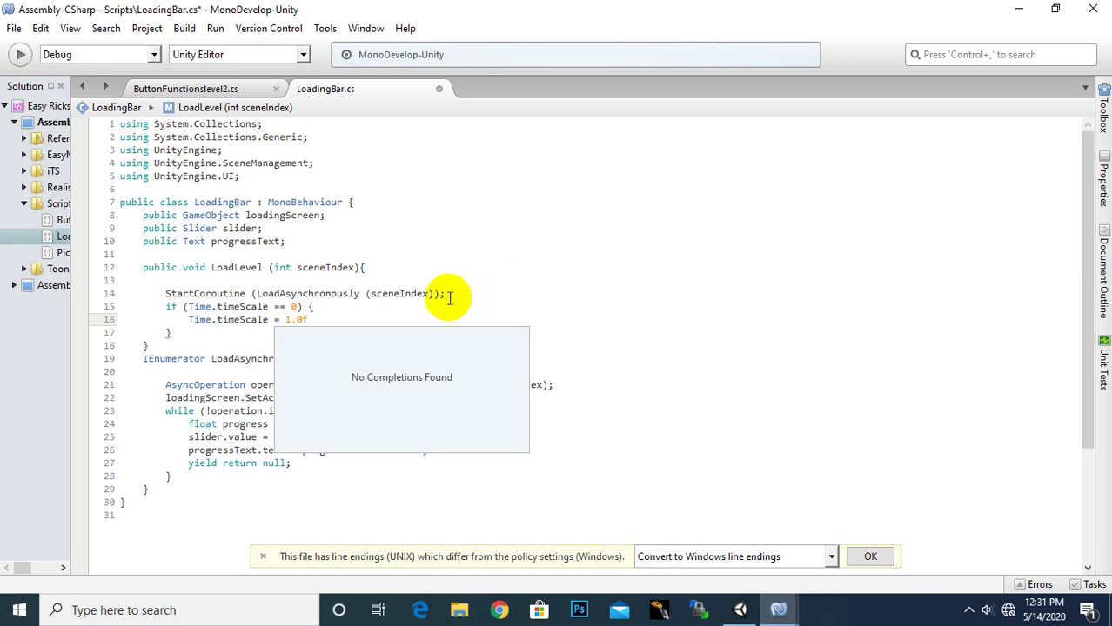
left_click(297, 306)
type("f")
left_click(333, 319)
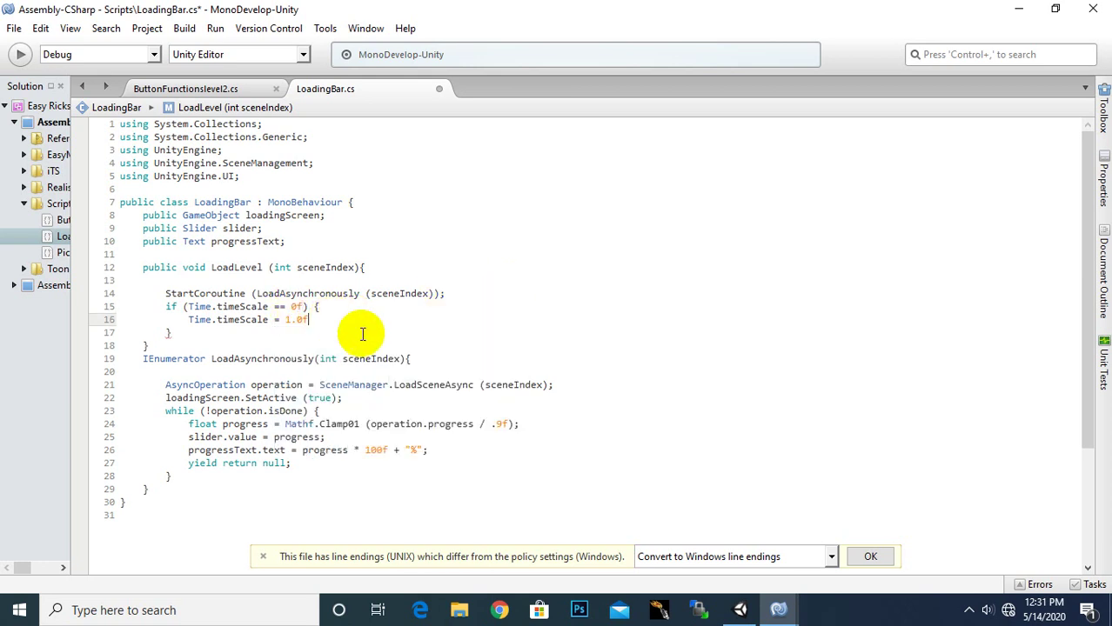
type(";")
Begin an else block after the if that starts assigning Time.timeScale
left_click(361, 332)
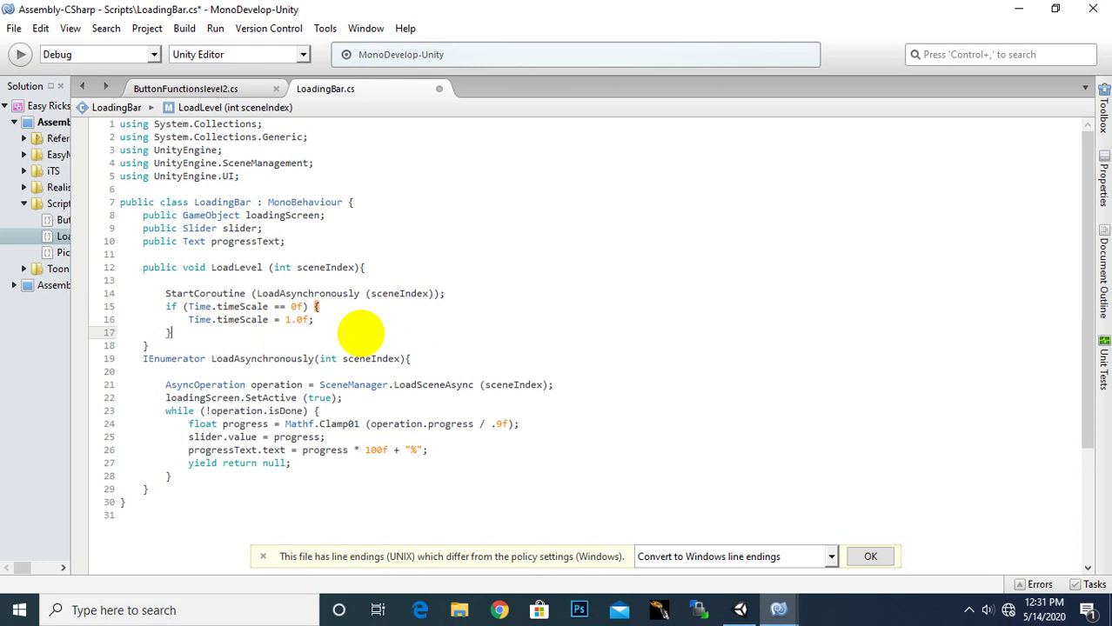
type("else")
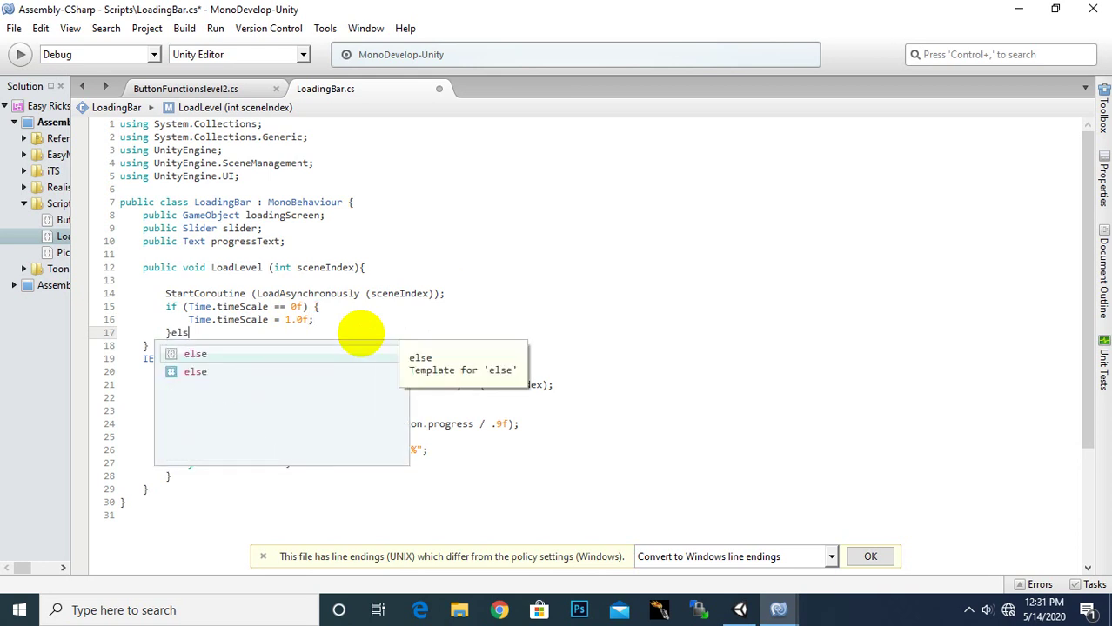
key("Escape")
type("{")
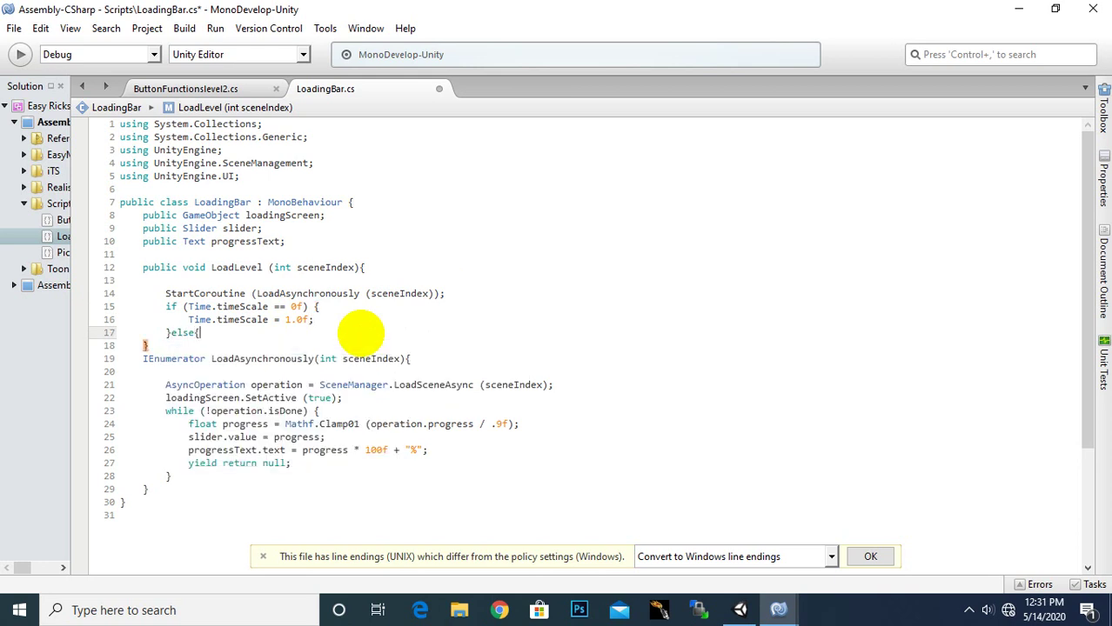
key("Return")
key("Up")
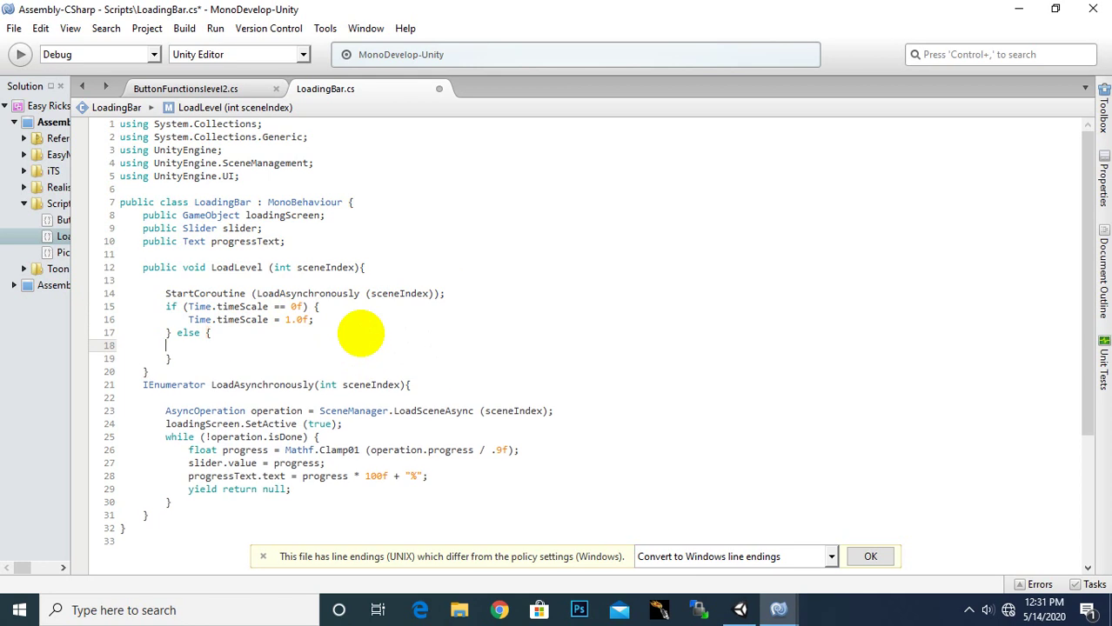
type("time")
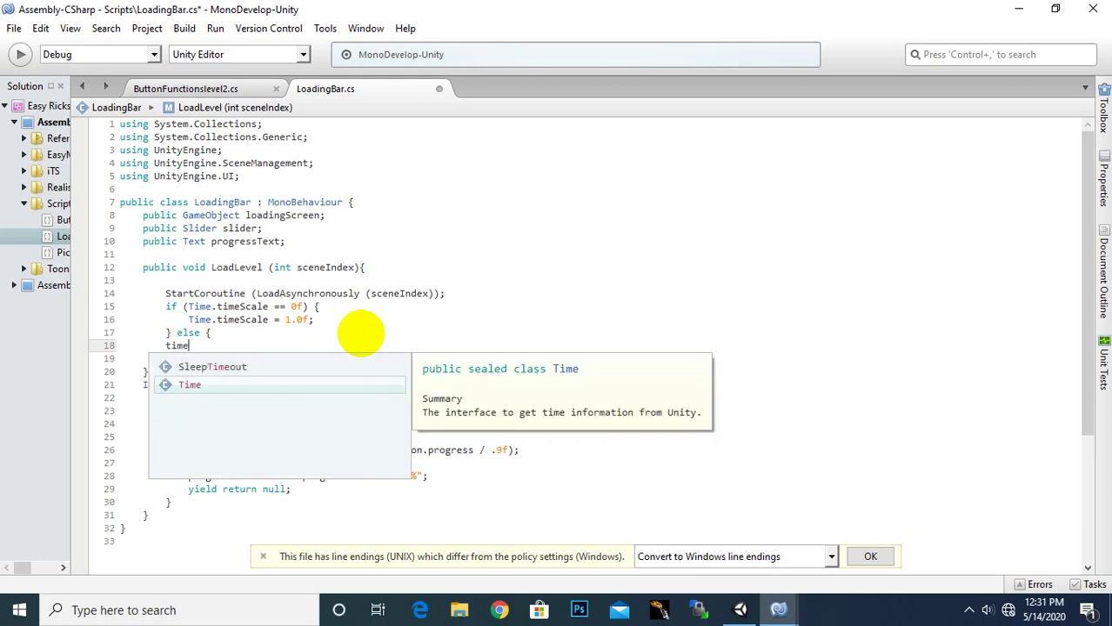
type(".time")
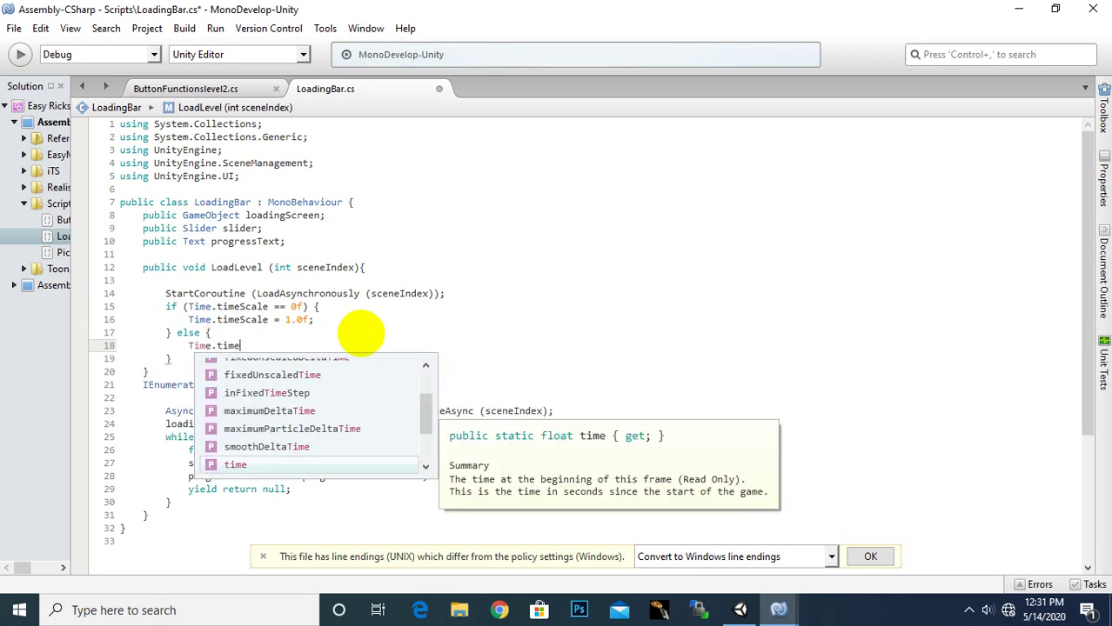
type("s")
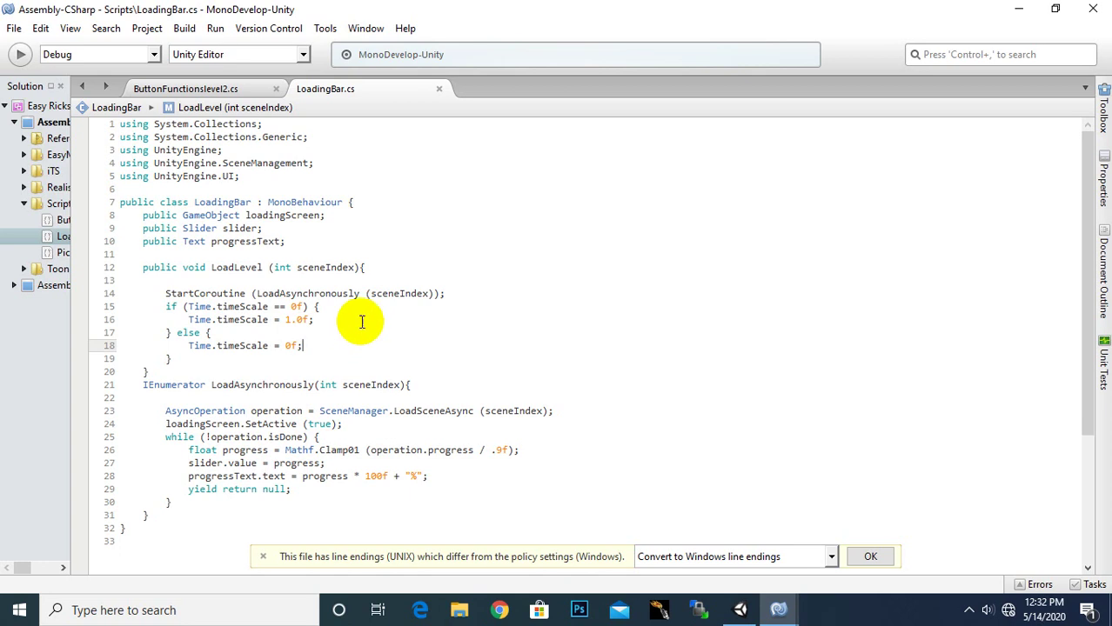
Play the game from Unity, drive Level2 to the bus stop, and proceed to Level3
left_click(737, 611)
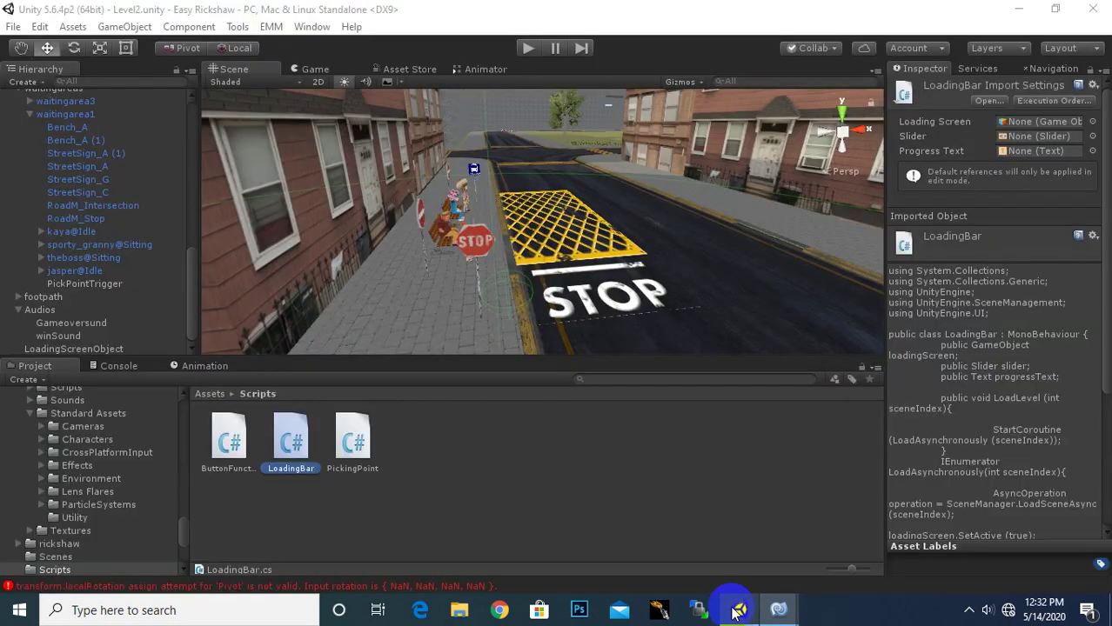
left_click(533, 49)
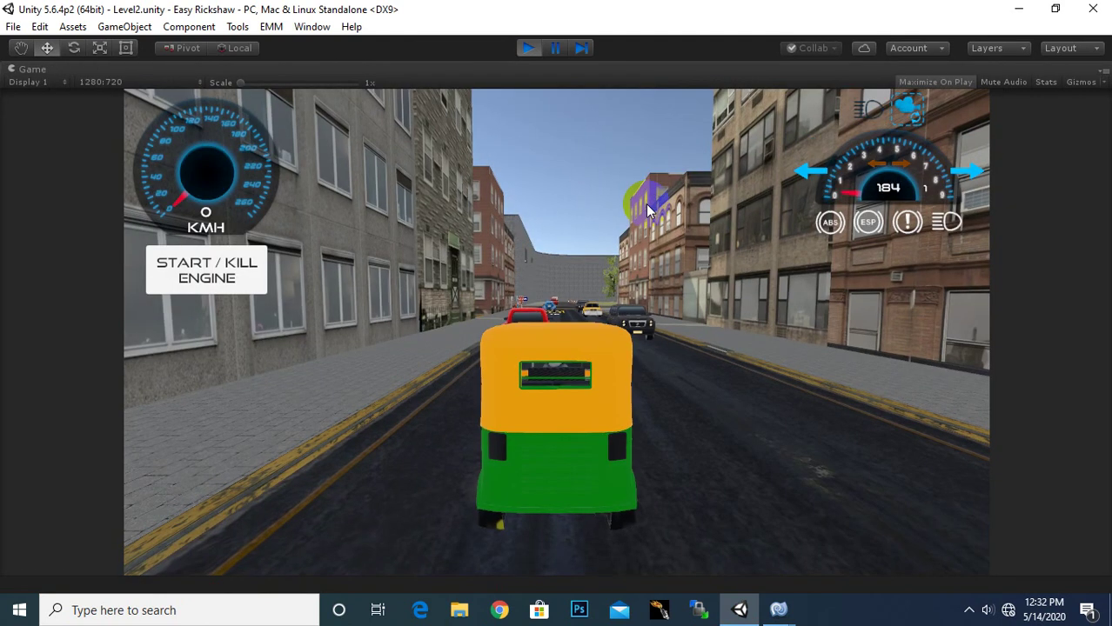
key("w")
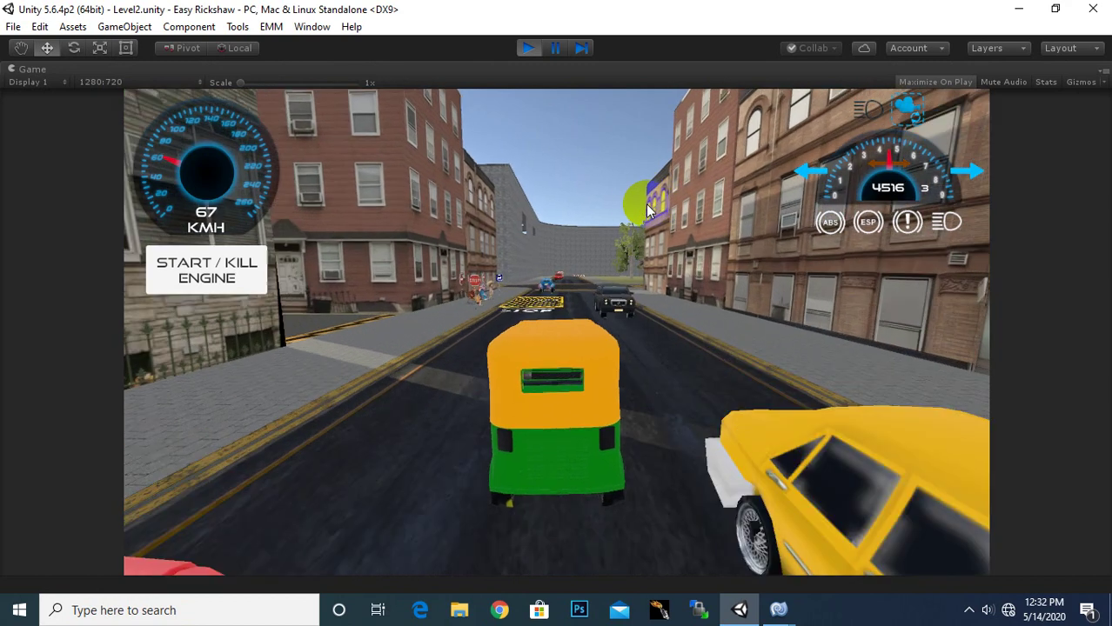
left_click(646, 204)
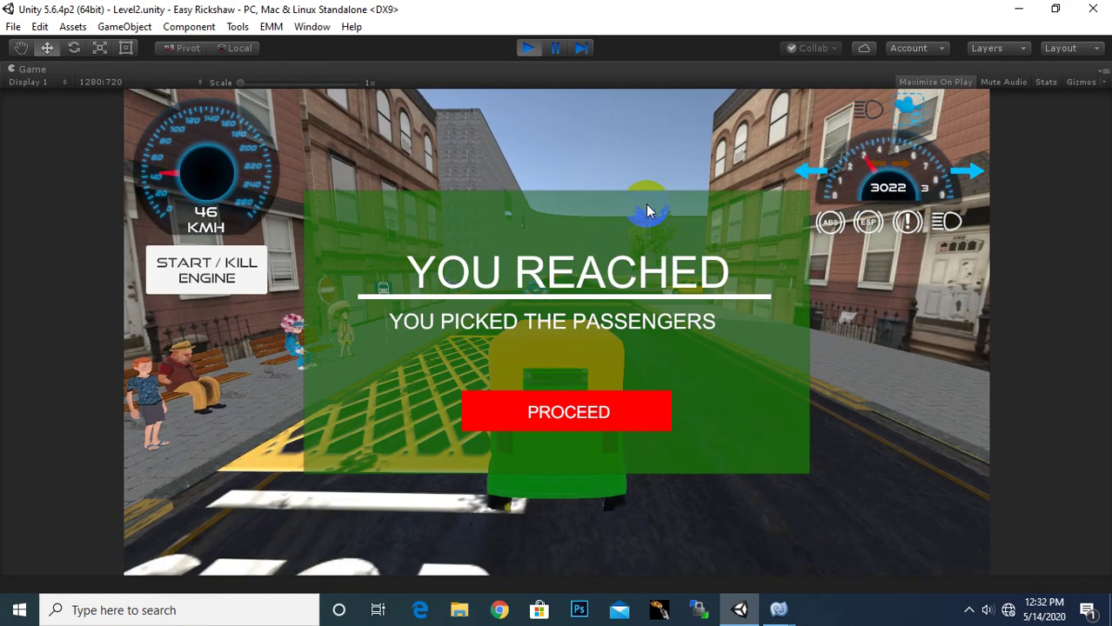
left_click(557, 396)
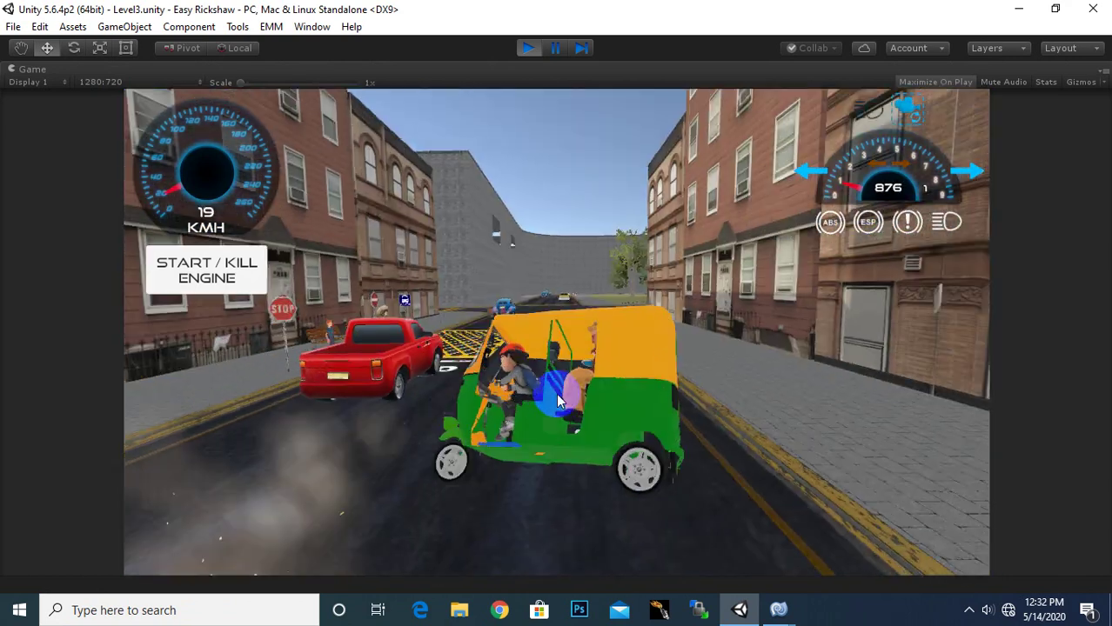
Drive Level3 until Game Over, restart the level, then stop play mode
key("Up")
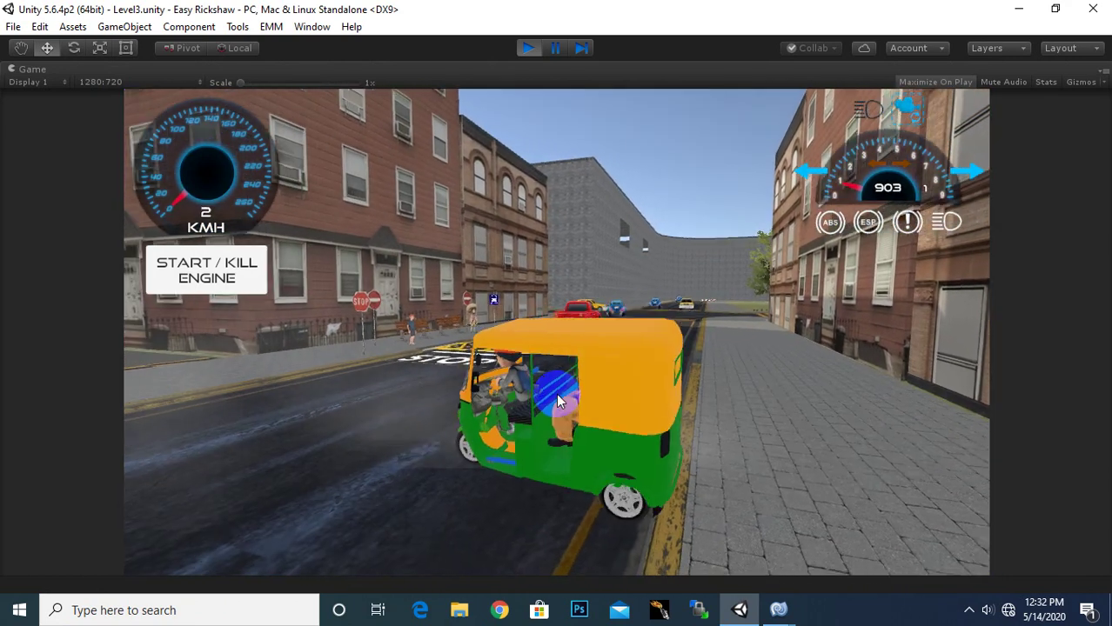
key("Left")
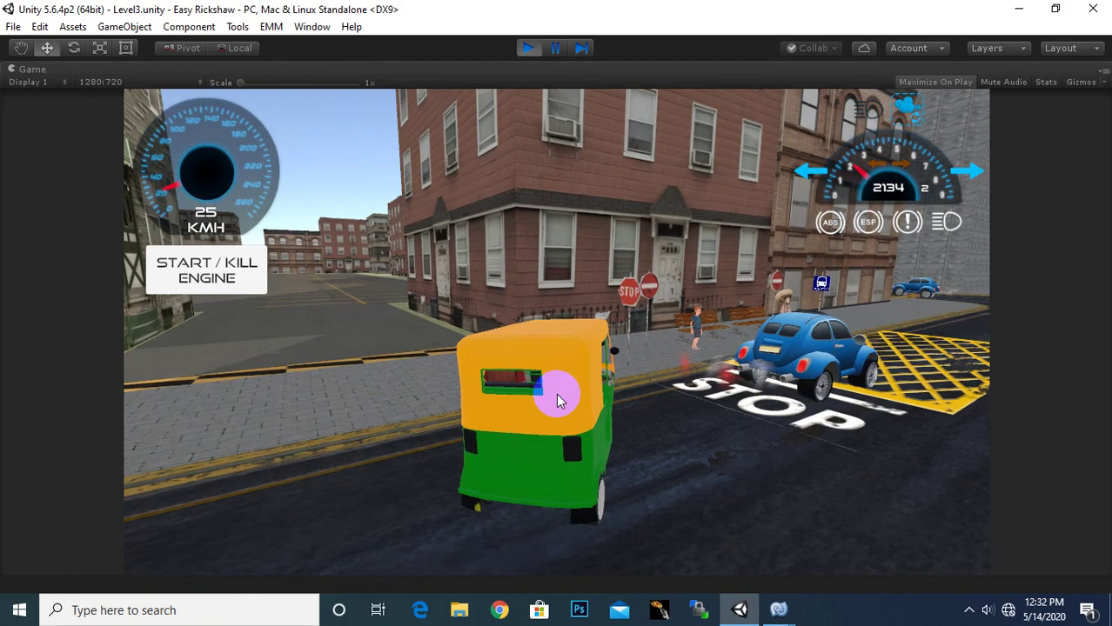
key("Up")
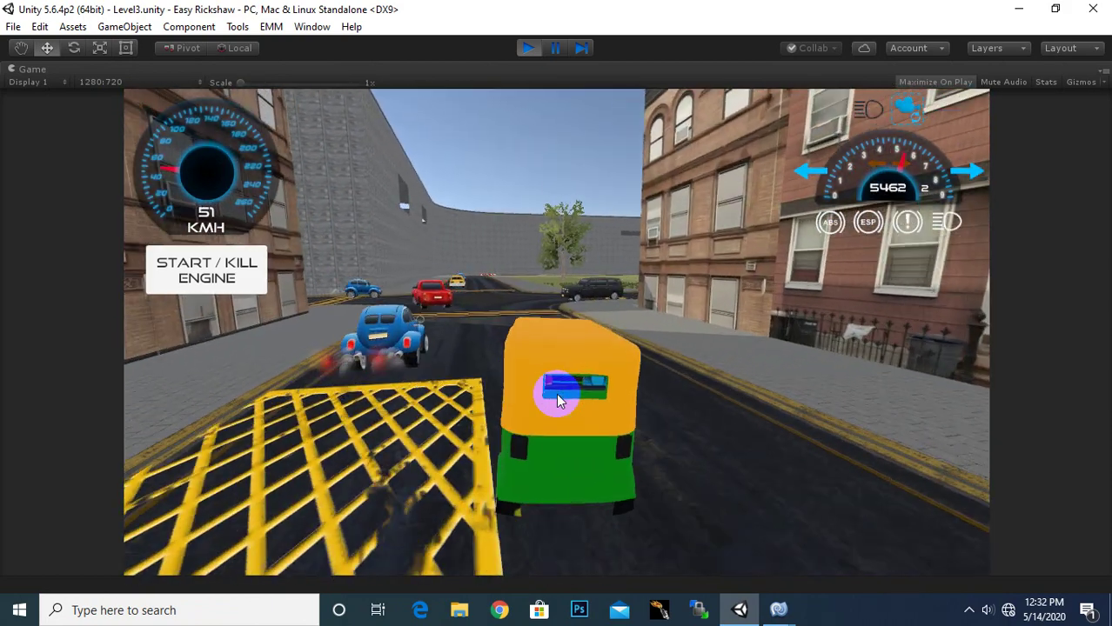
key("Right")
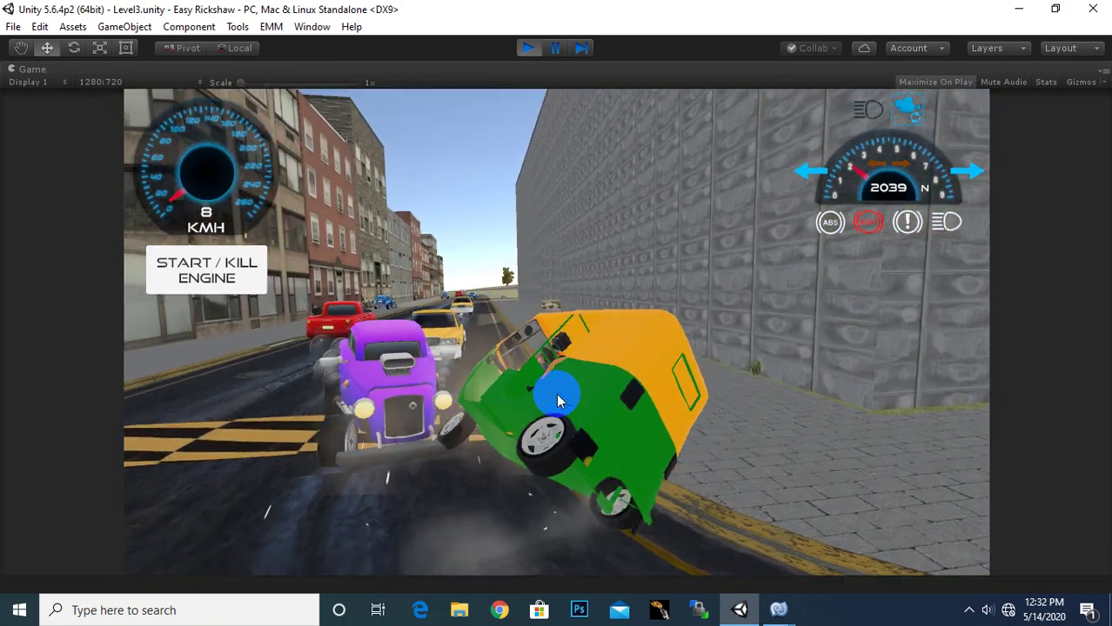
key("Down")
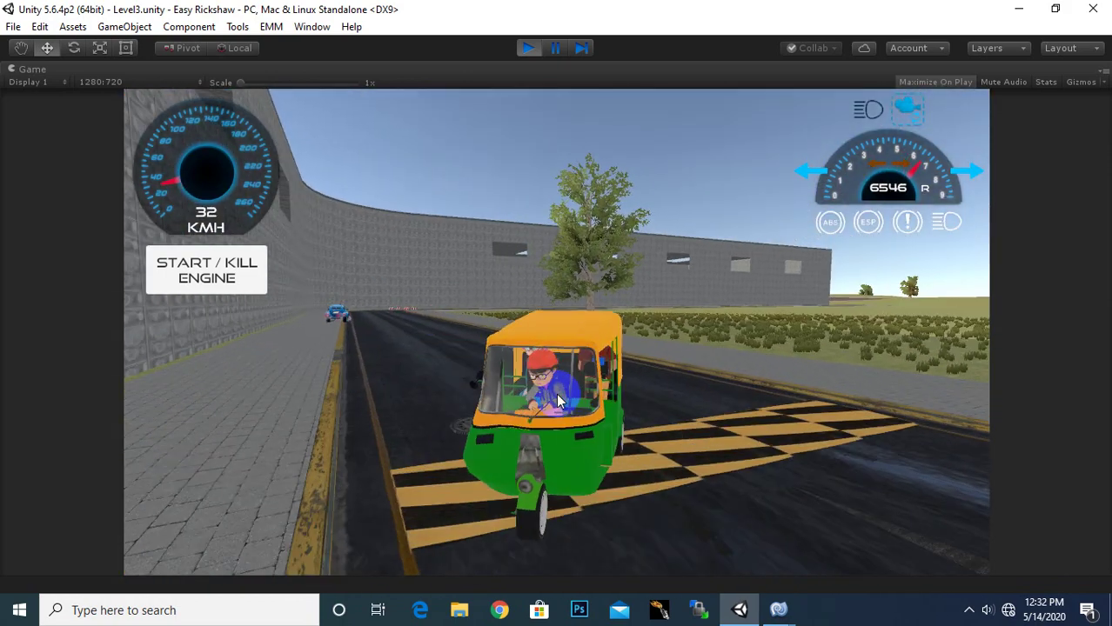
key("Up")
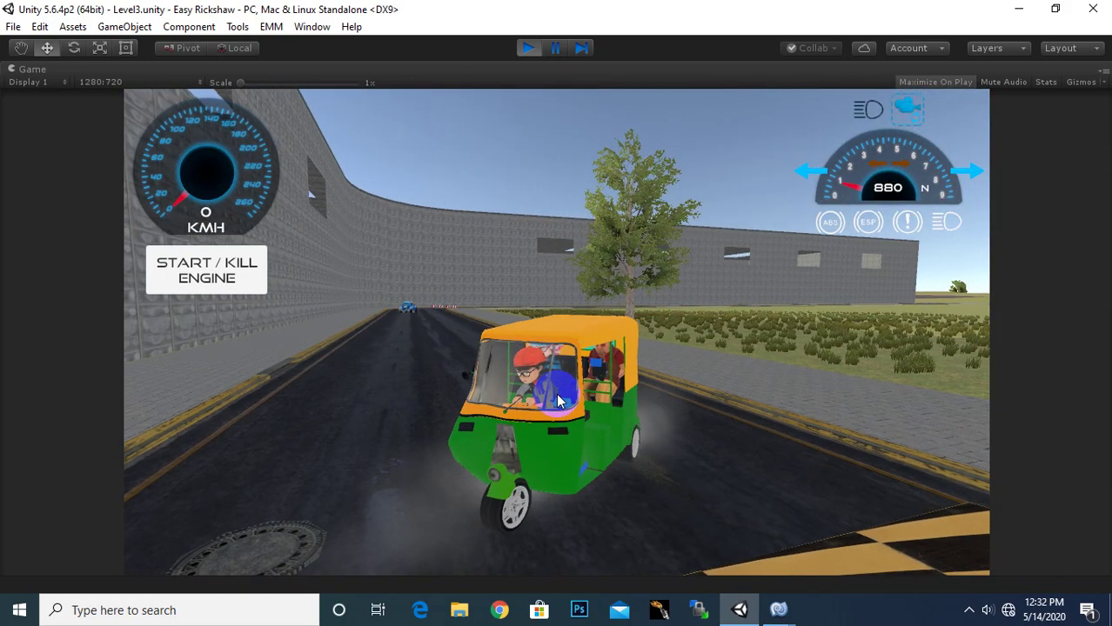
key("Down")
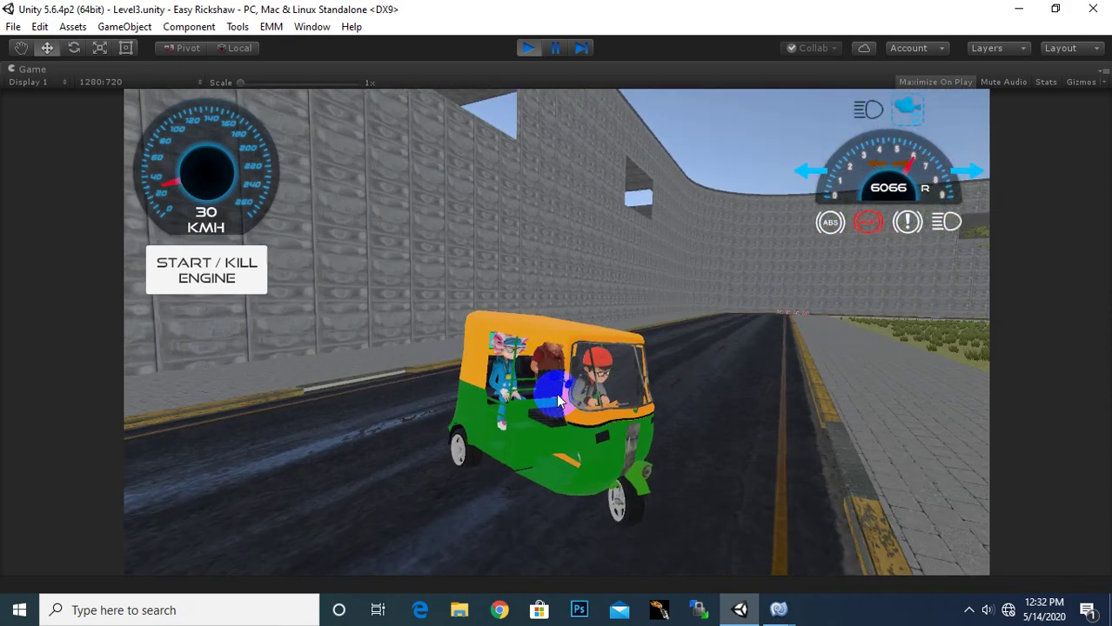
key("Up")
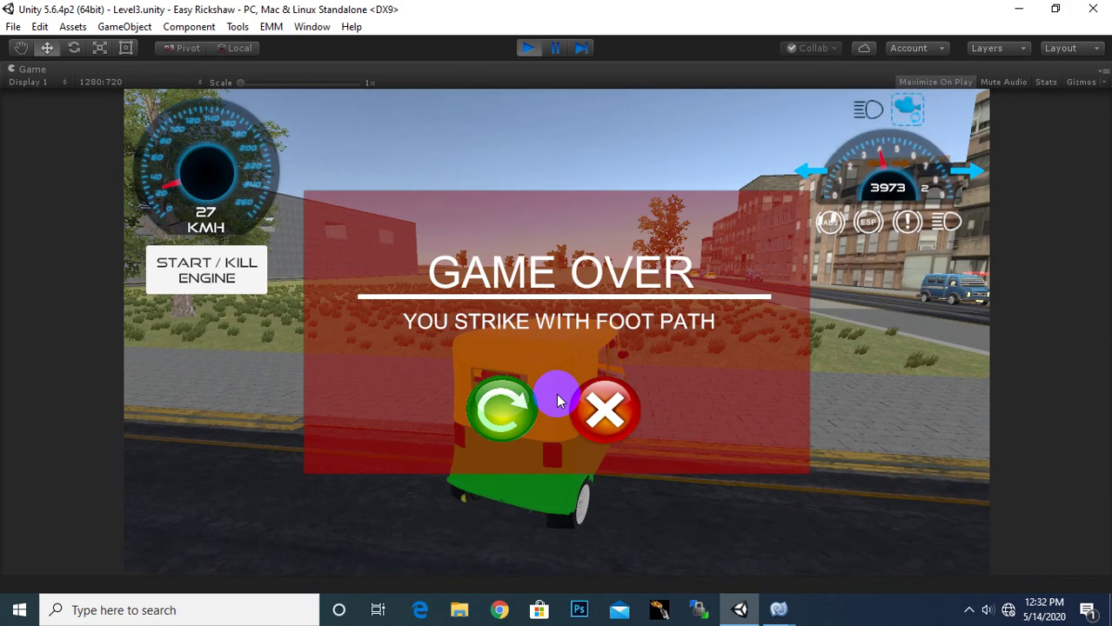
left_click(521, 411)
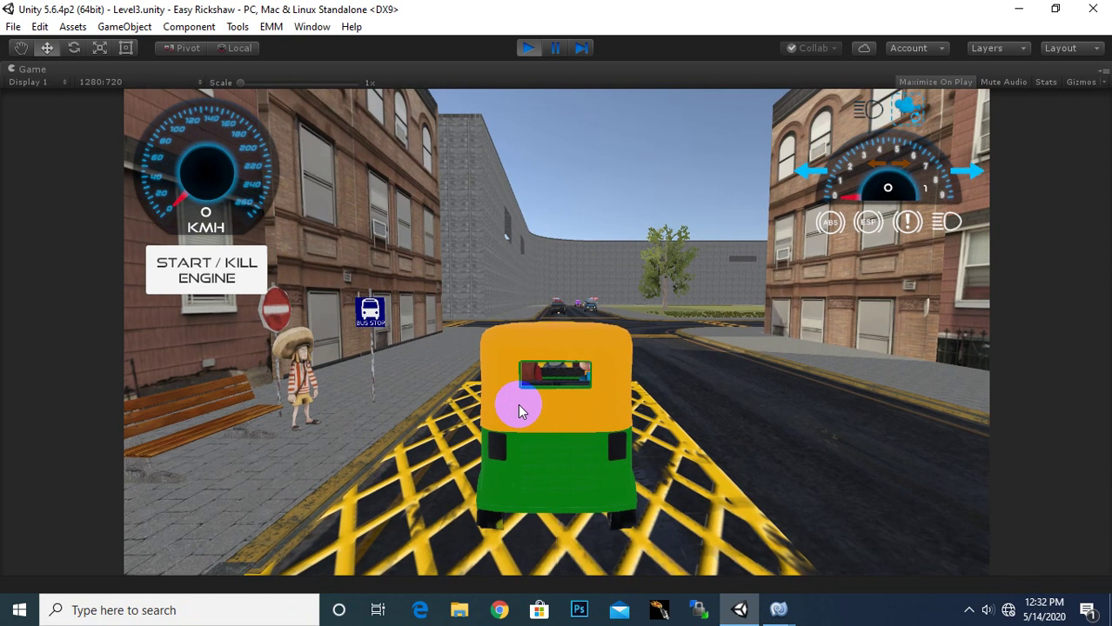
left_click(532, 49)
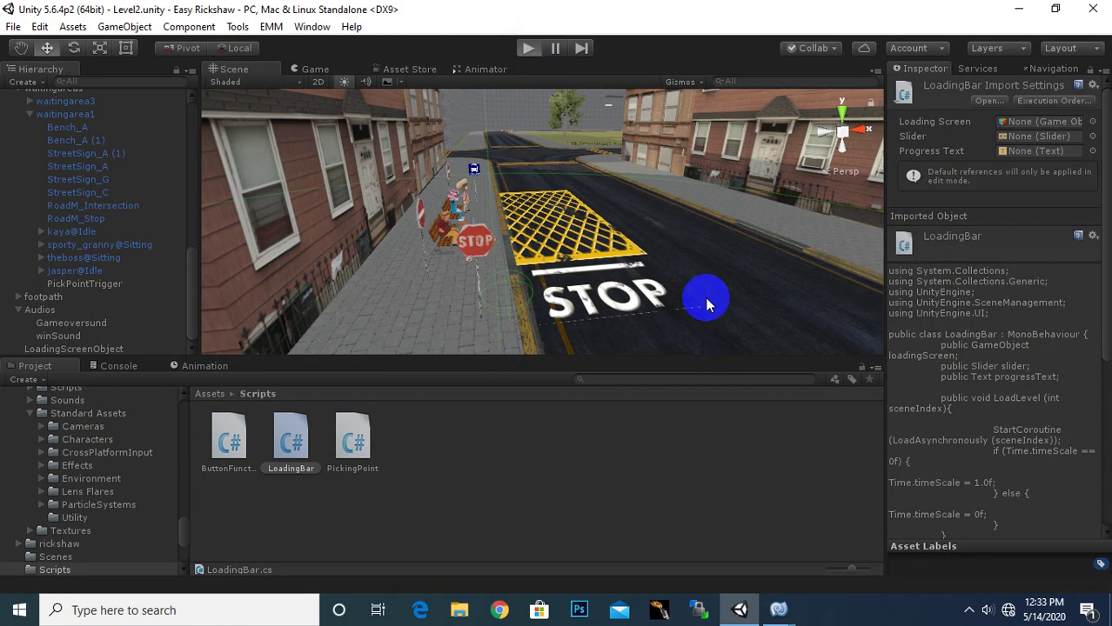
Start play with Ctrl+P, pull into the Level2 bus stop box, and proceed to Level3
key("ctrl+p")
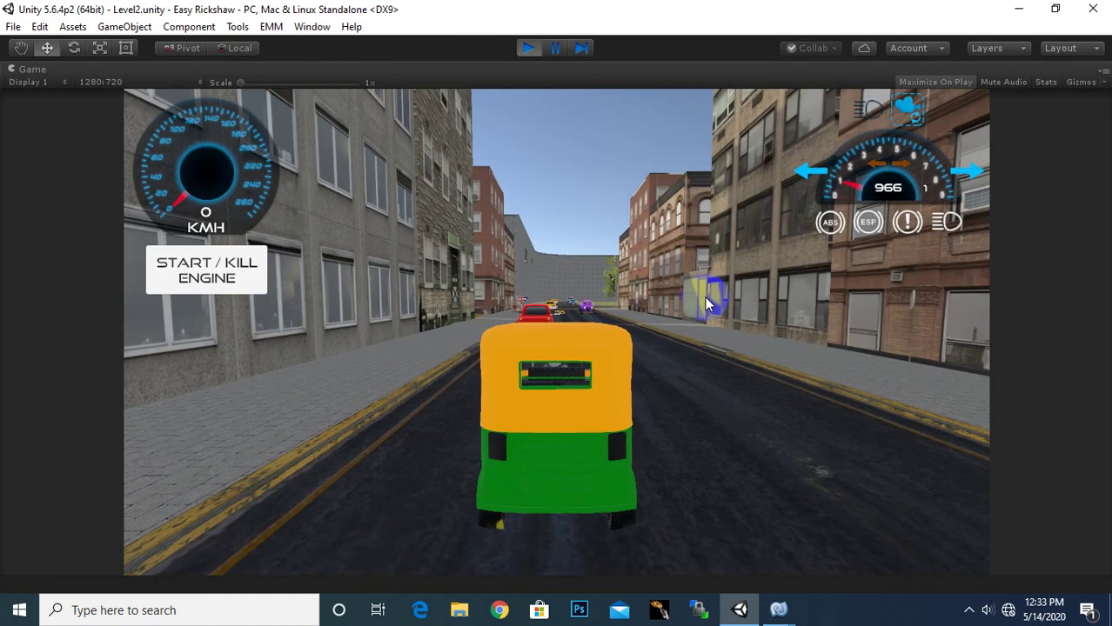
key("Up")
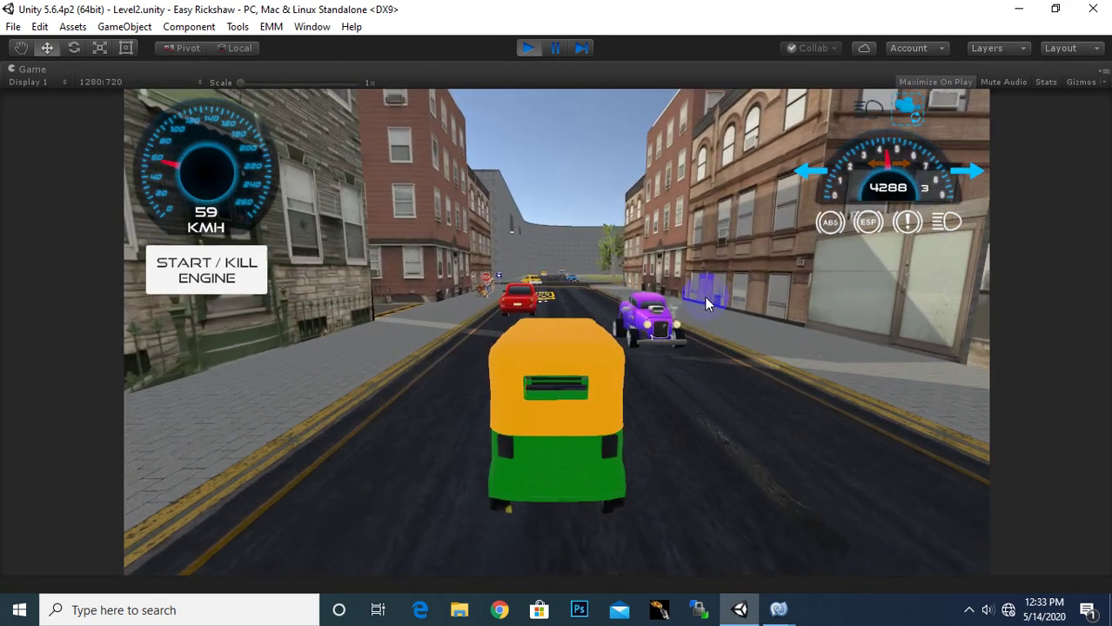
key("Down")
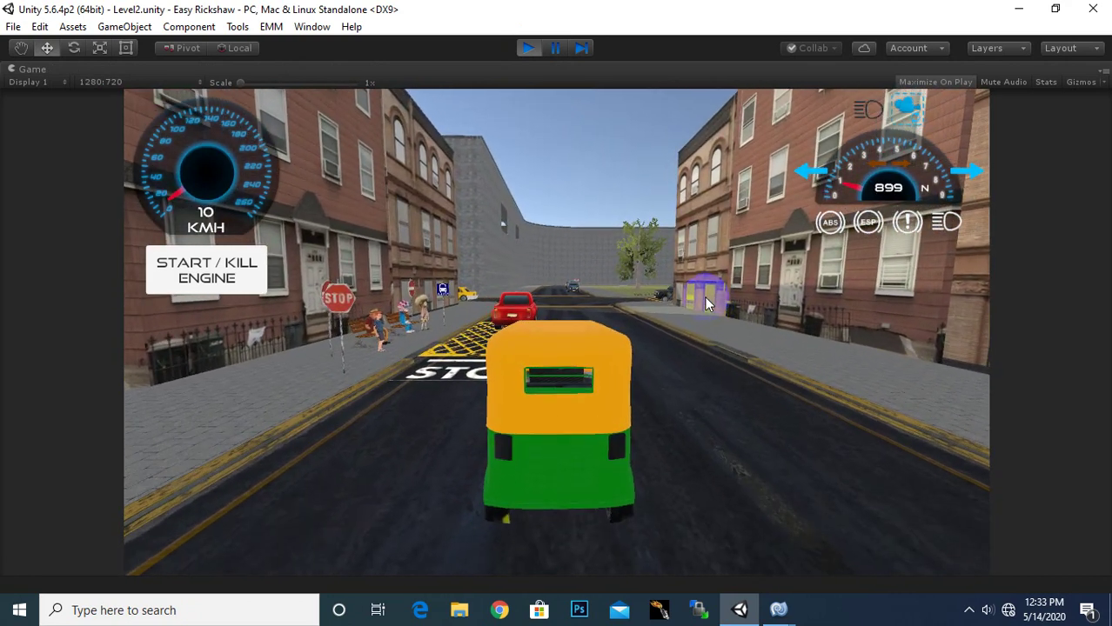
key("Up")
key("Left")
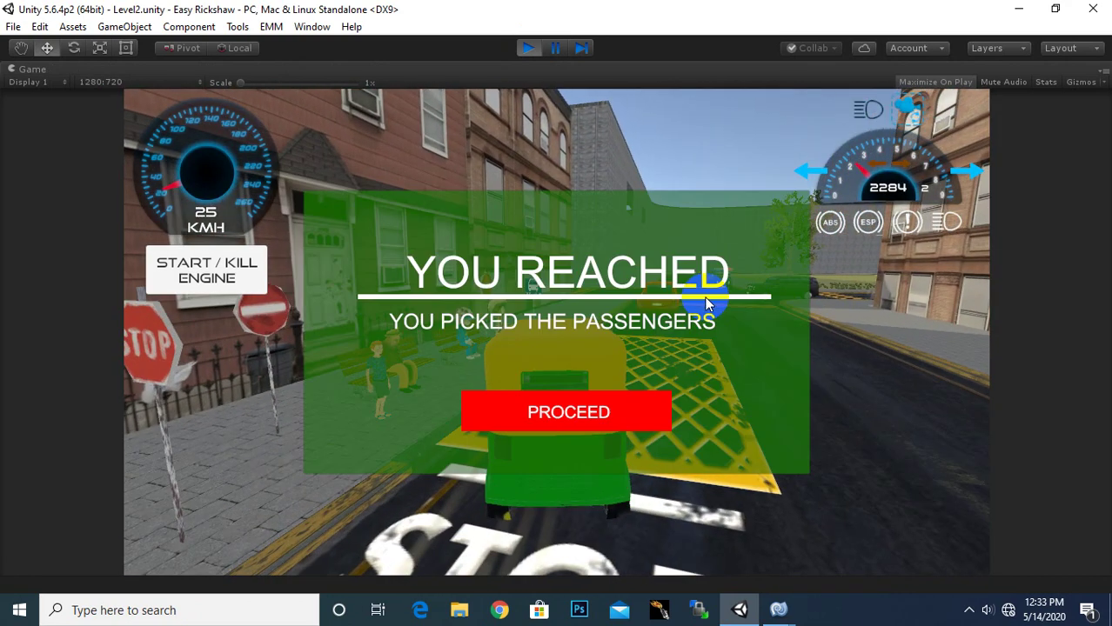
left_click(581, 425)
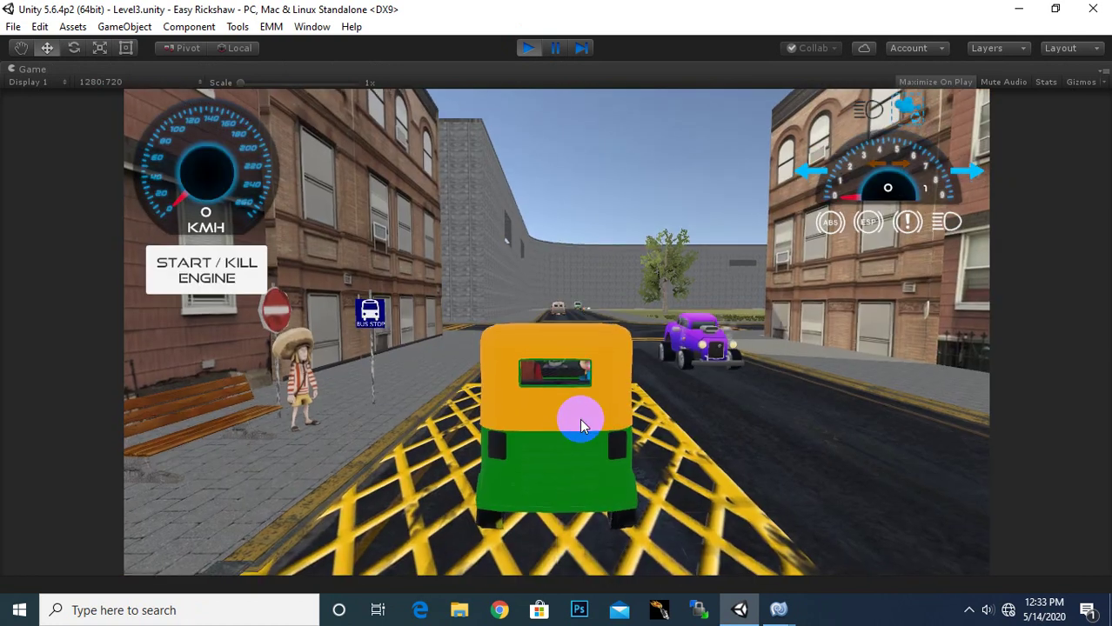
Drive Level3 to a crash, restart and drive again, then exit play mode
key("Up")
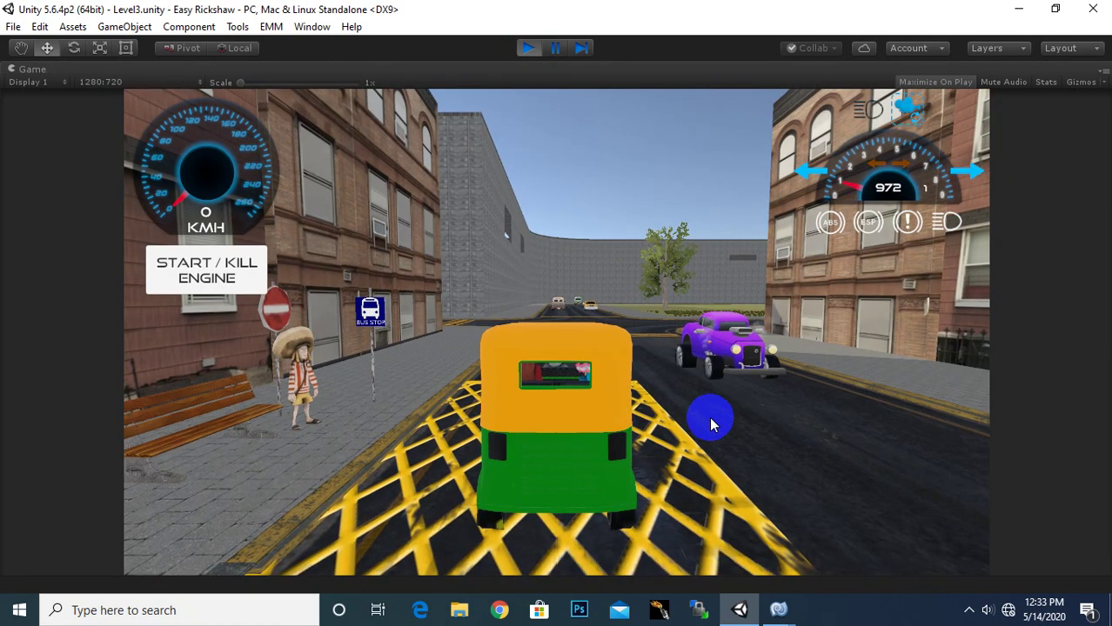
key("Up")
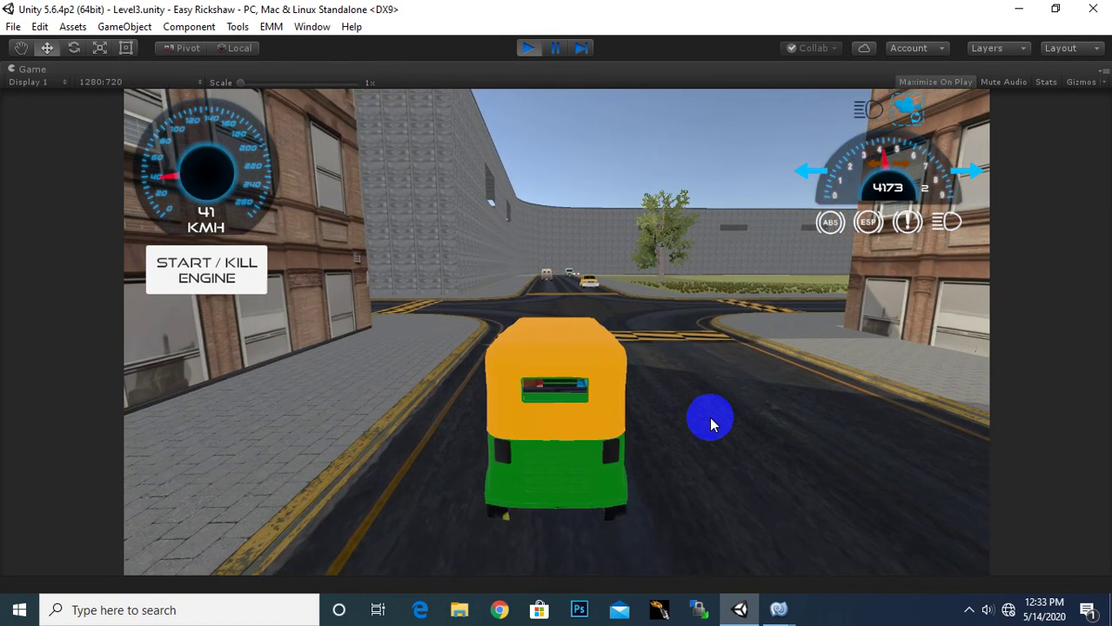
key("Left")
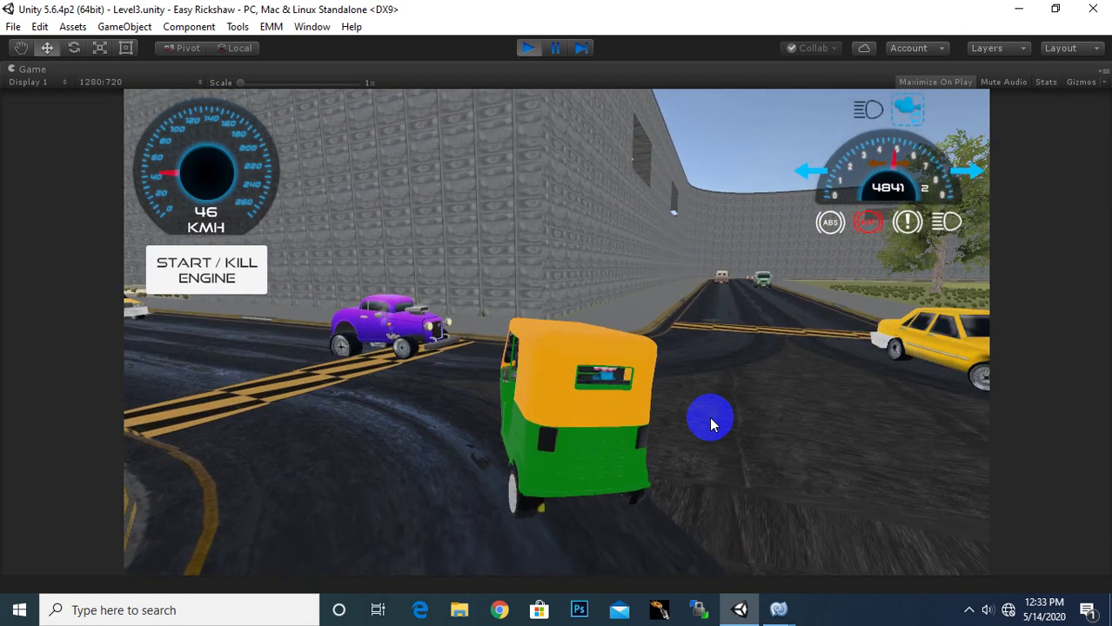
key("Up")
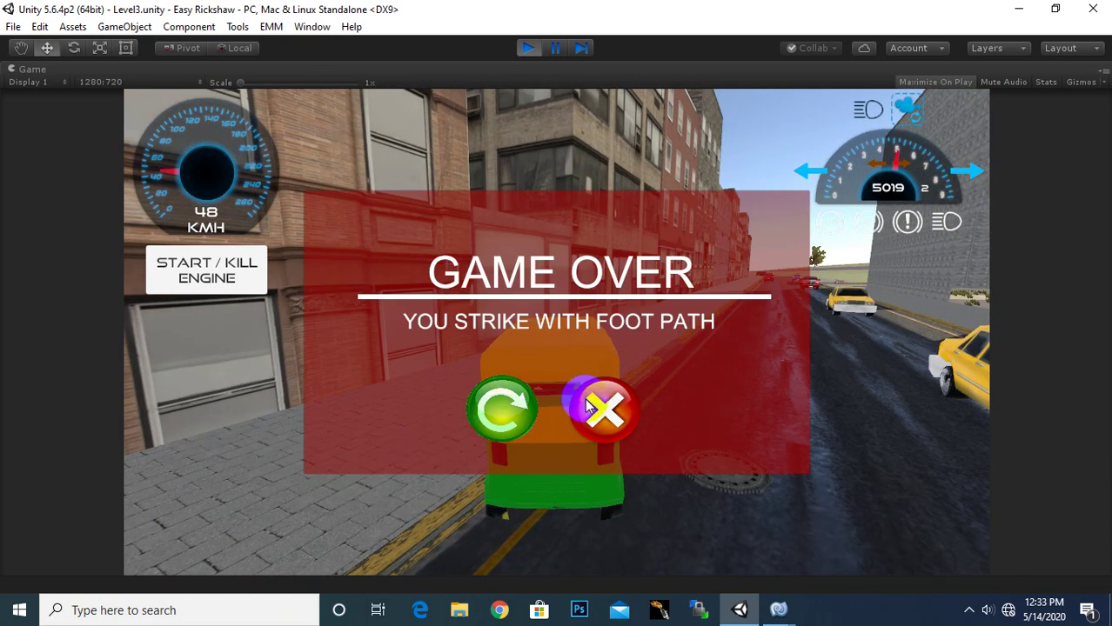
left_click(495, 412)
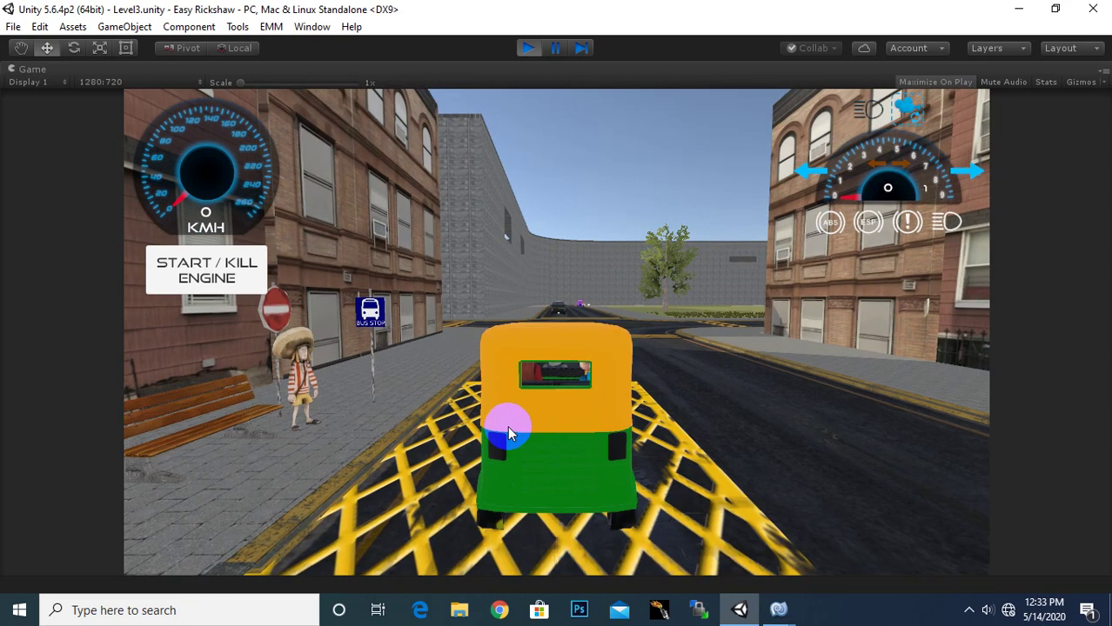
key("Up")
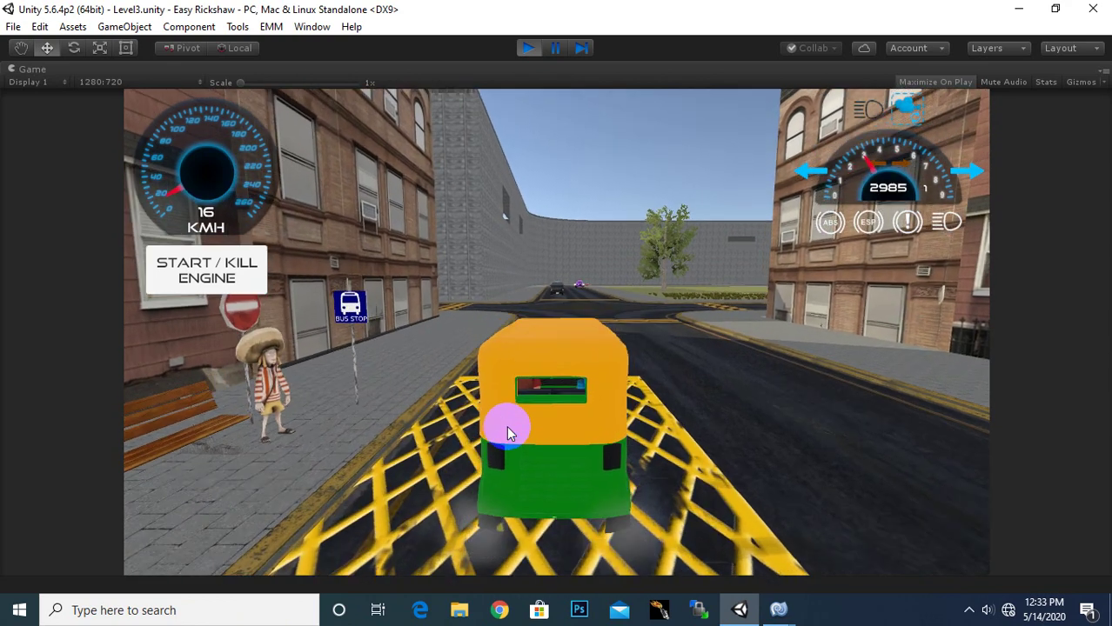
key("Left")
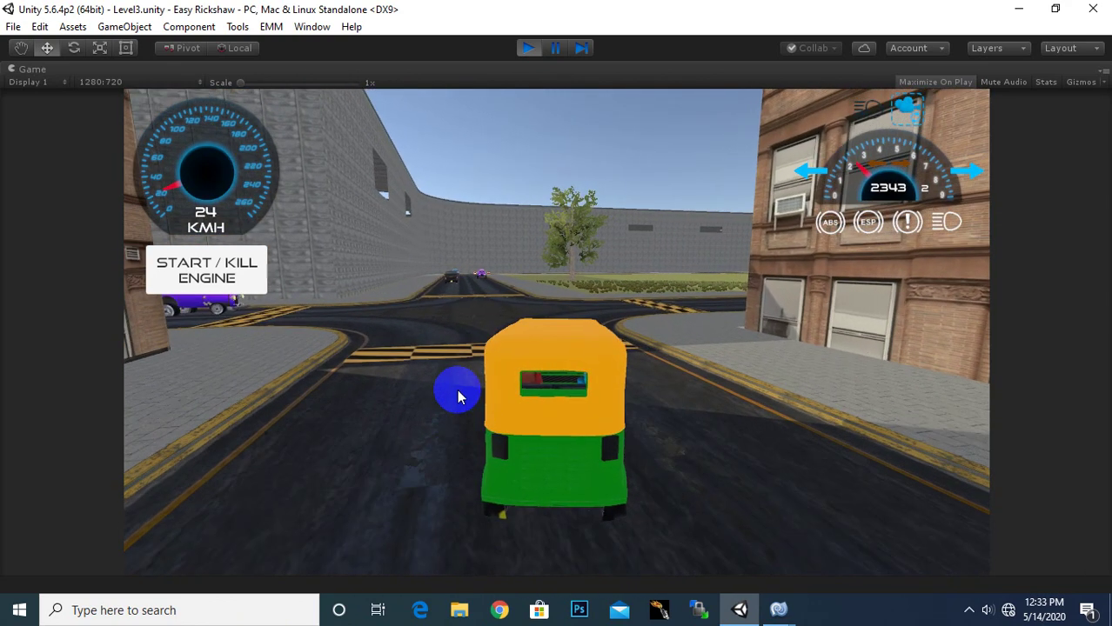
left_click(529, 48)
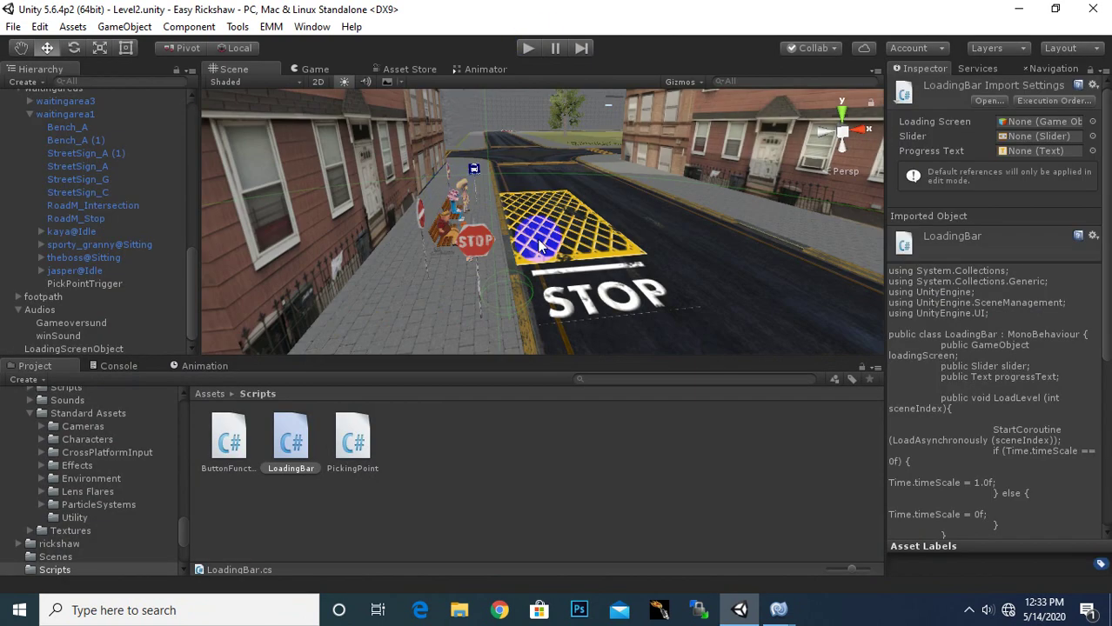